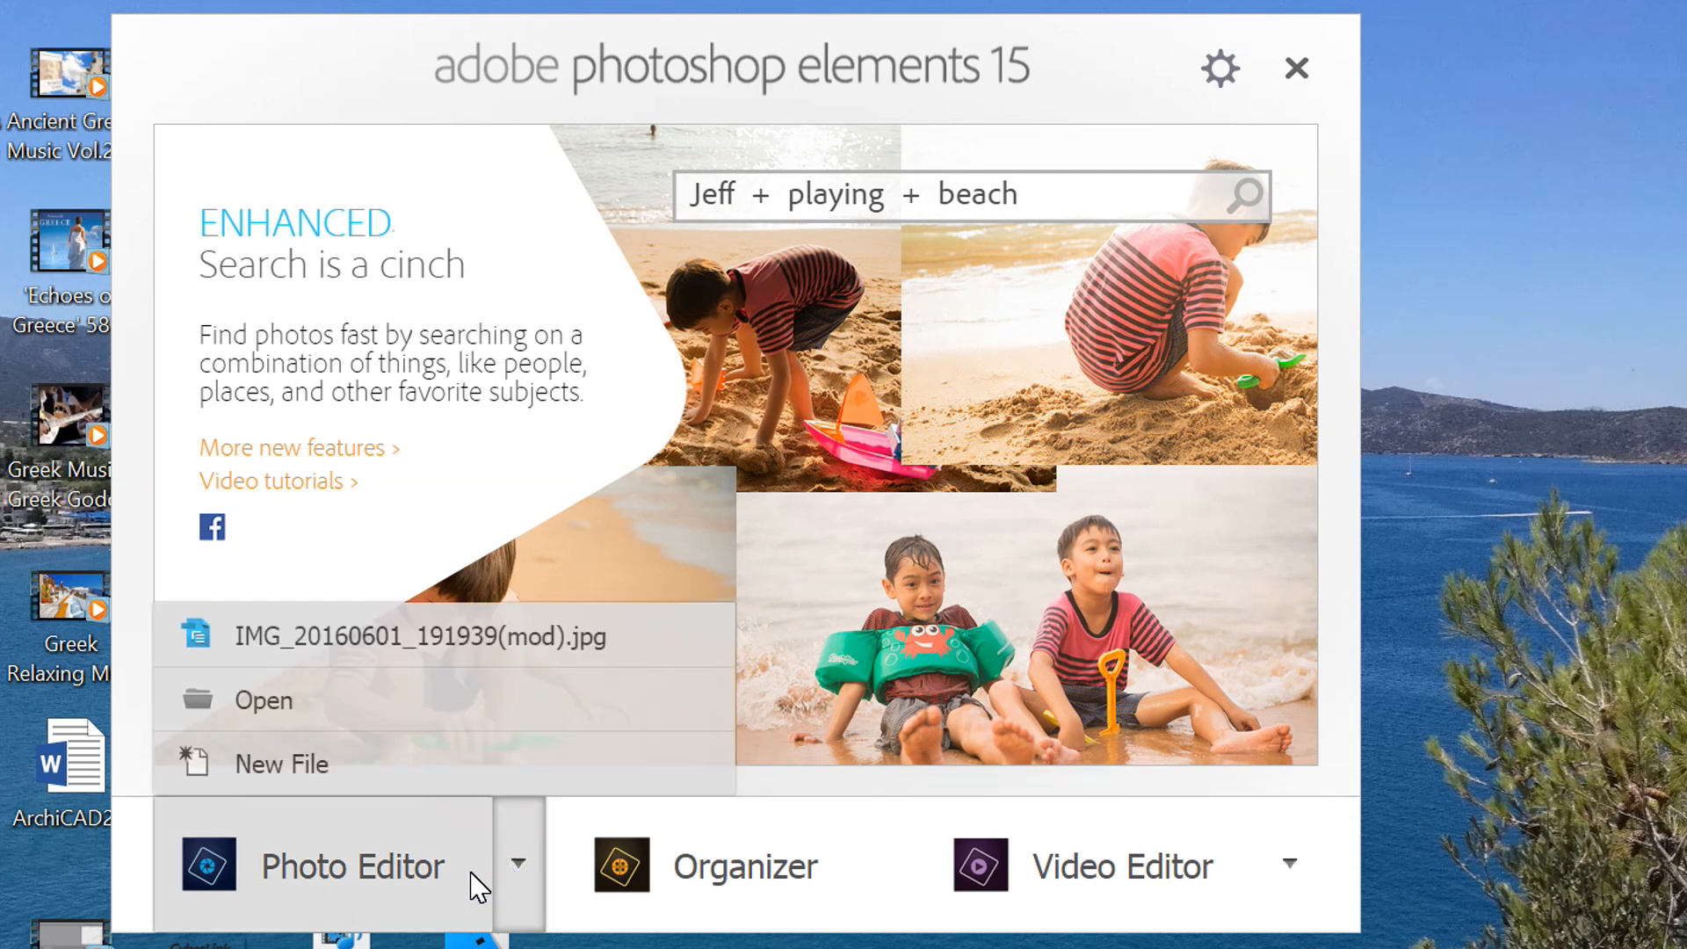
Step: Launch the Photo Editor from the Photoshop Elements 15 welcome screen
click(533, 872)
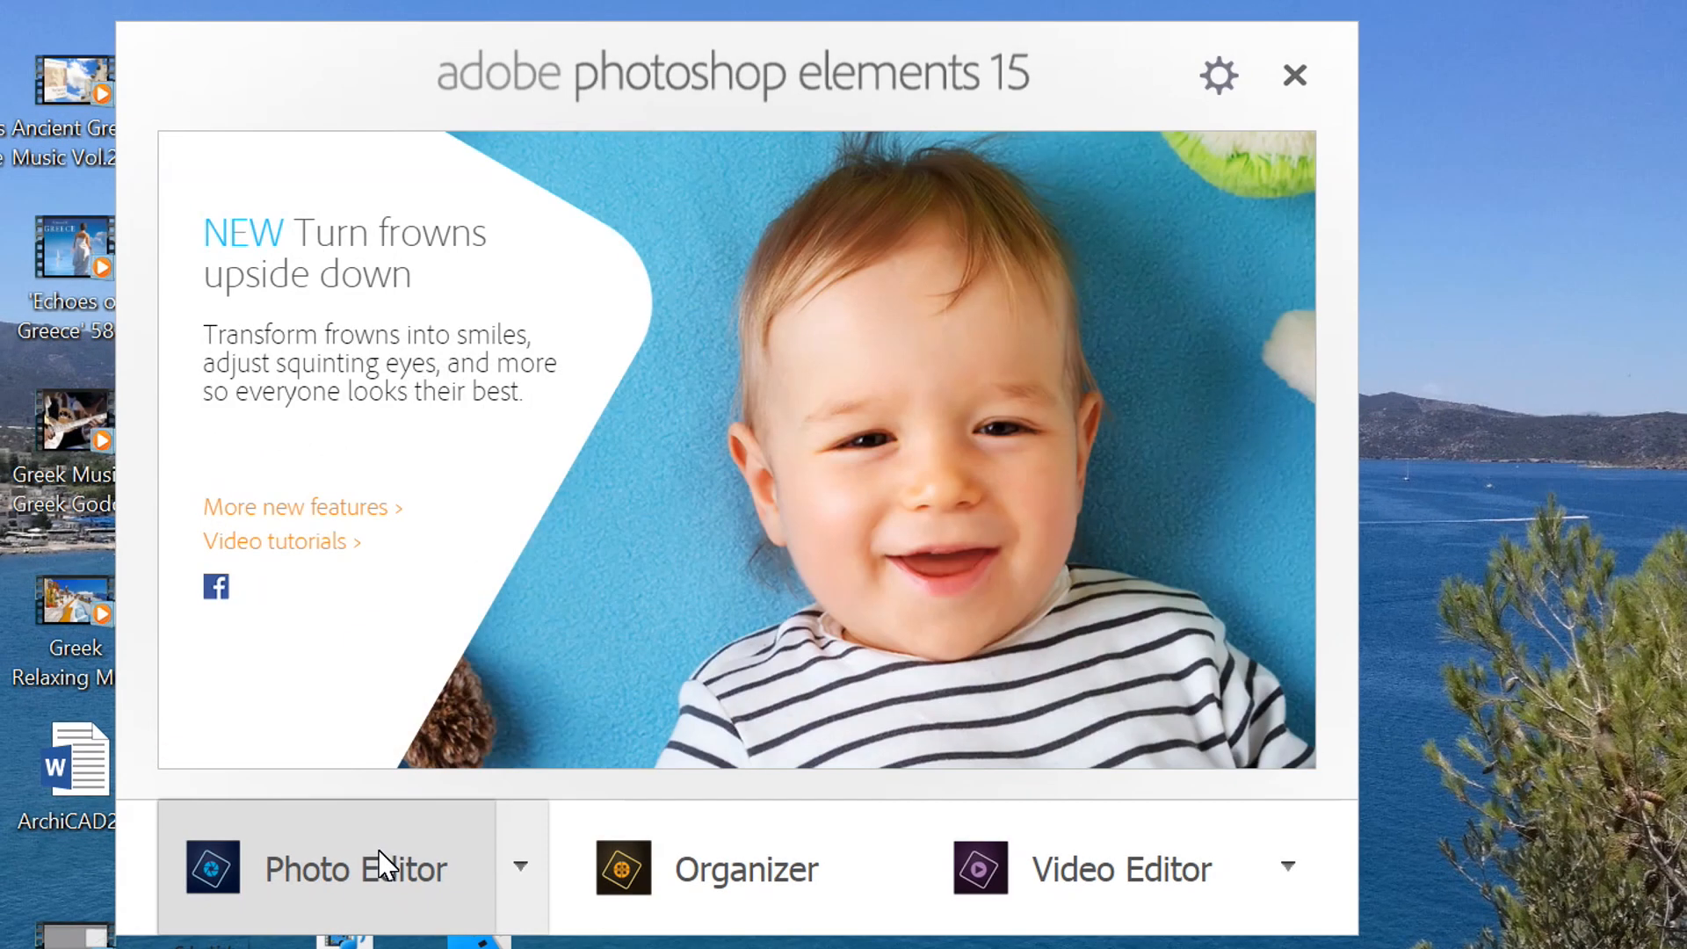
click(379, 851)
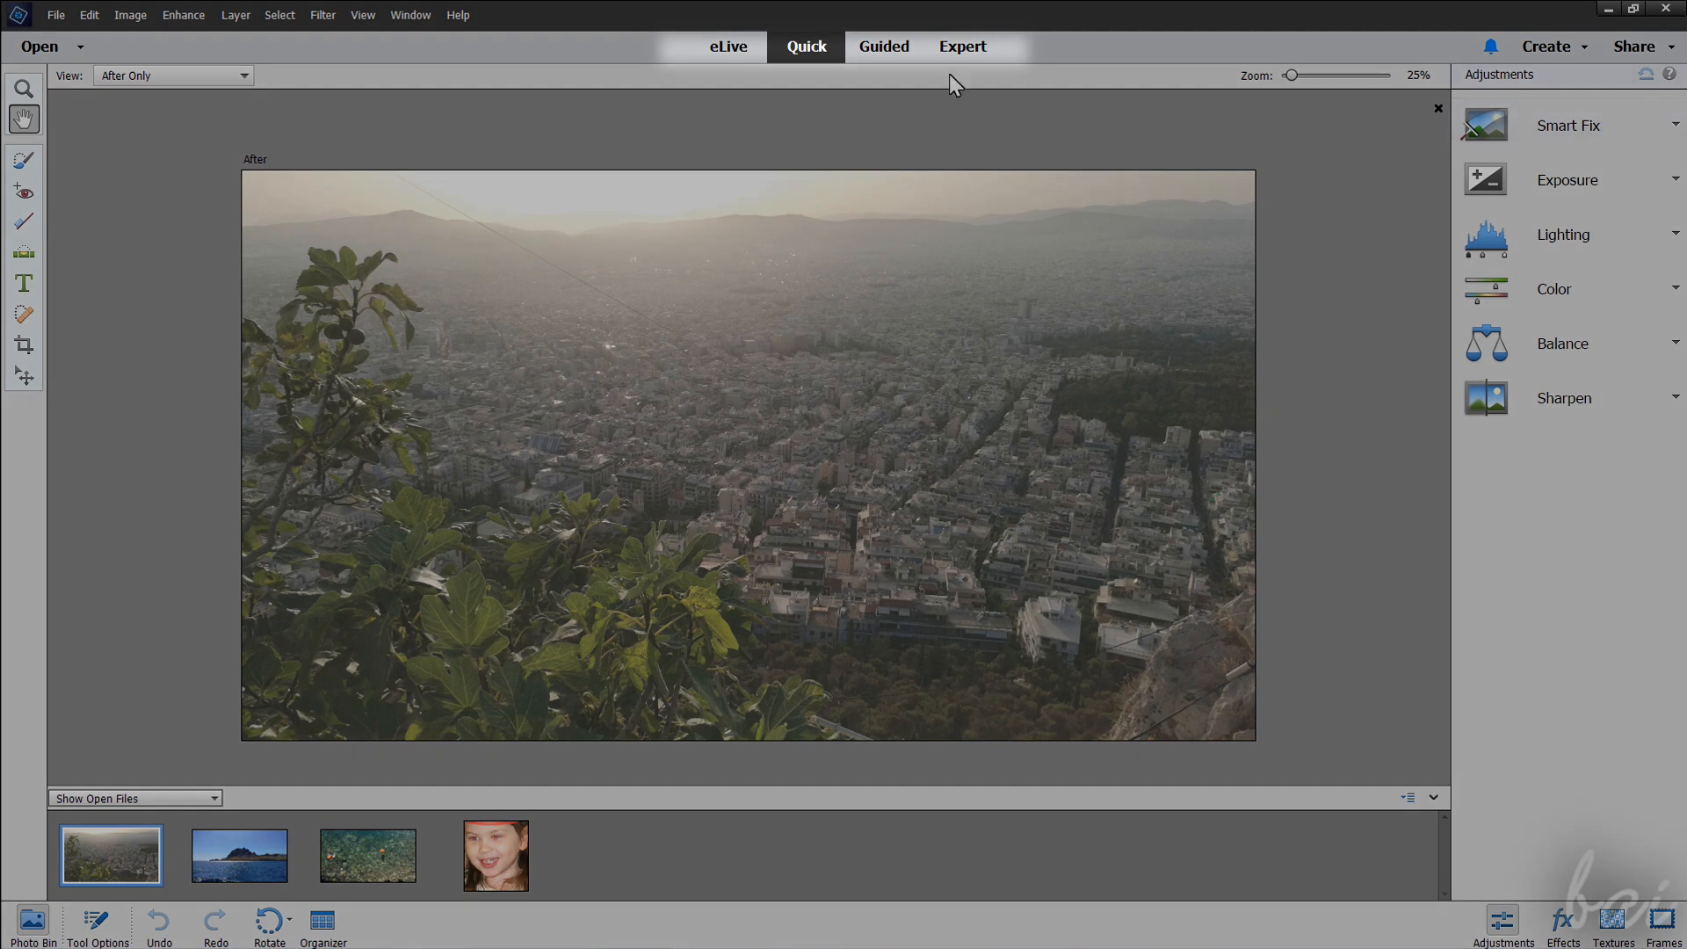
Step: Look through the eLive, Quick and Guided workspaces, expanding the Smart Fix adjustment in Quick mode
click(731, 56)
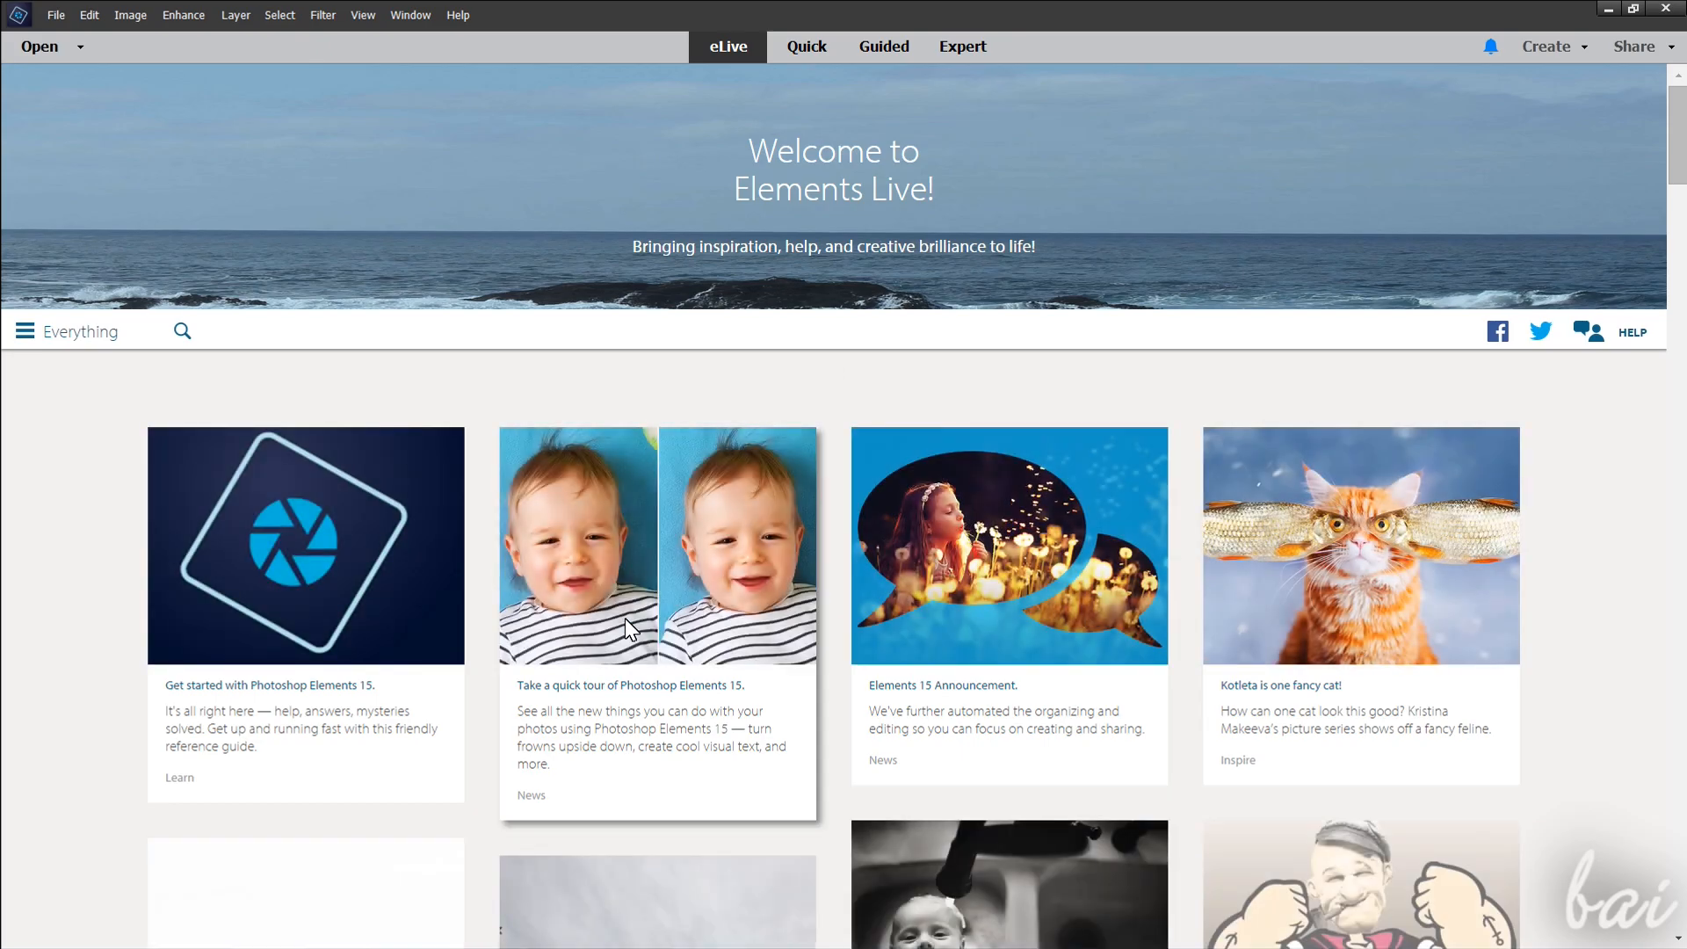
drag(1676, 137, 1676, 145)
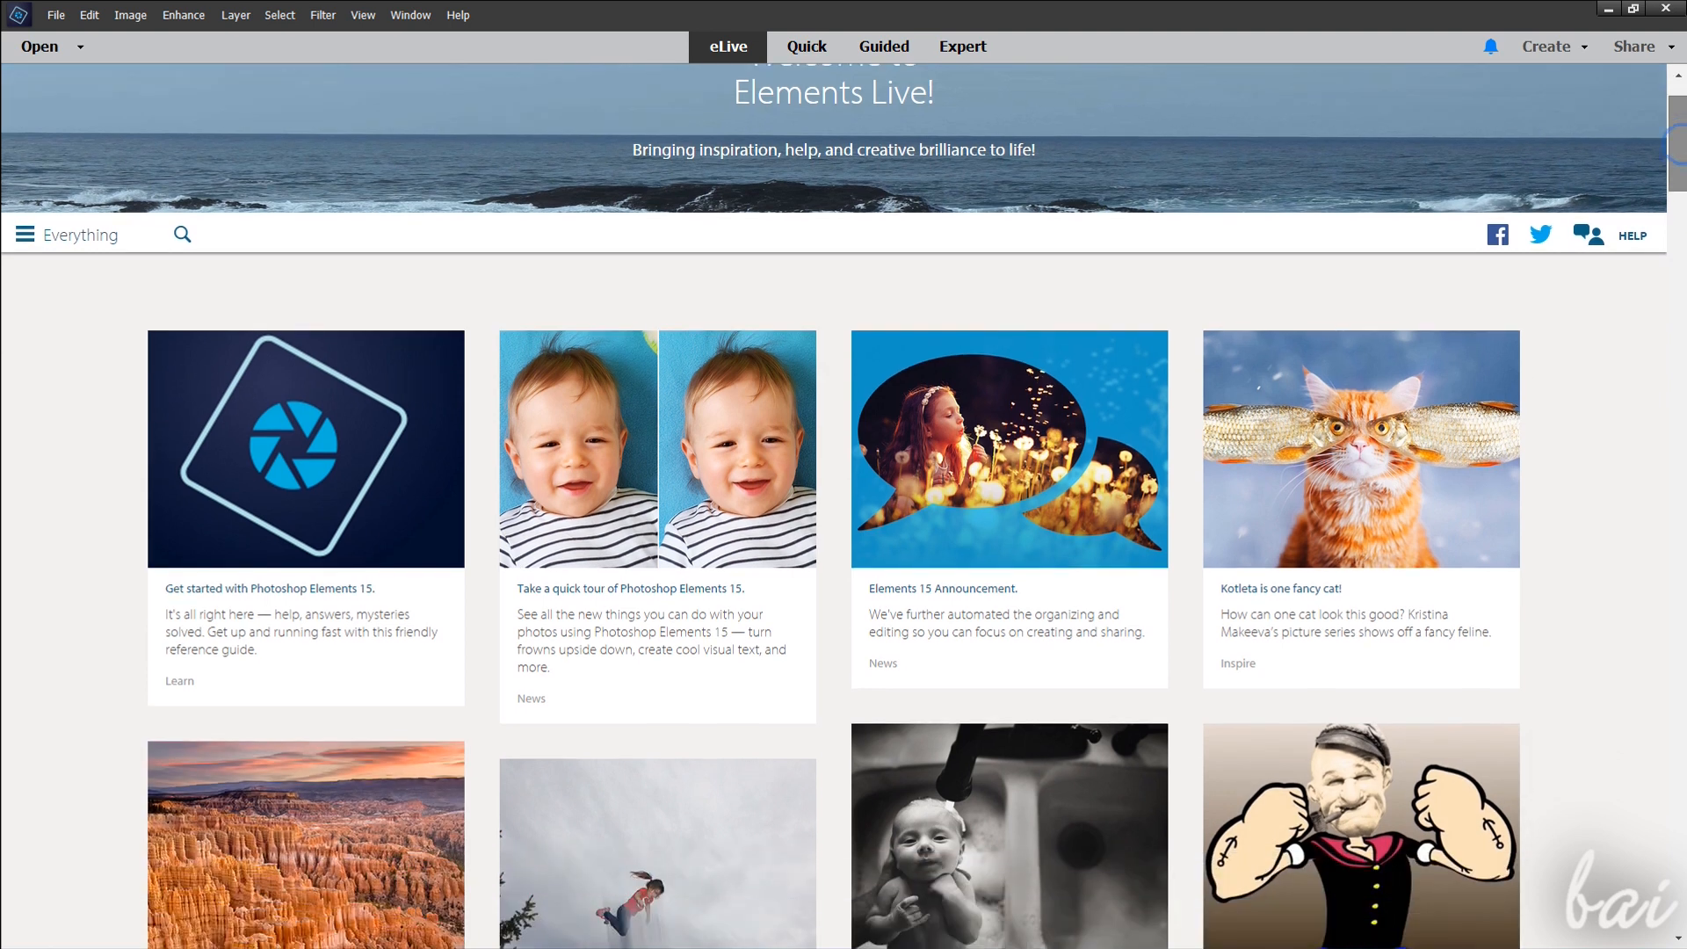
scroll(832, 506, down, 5)
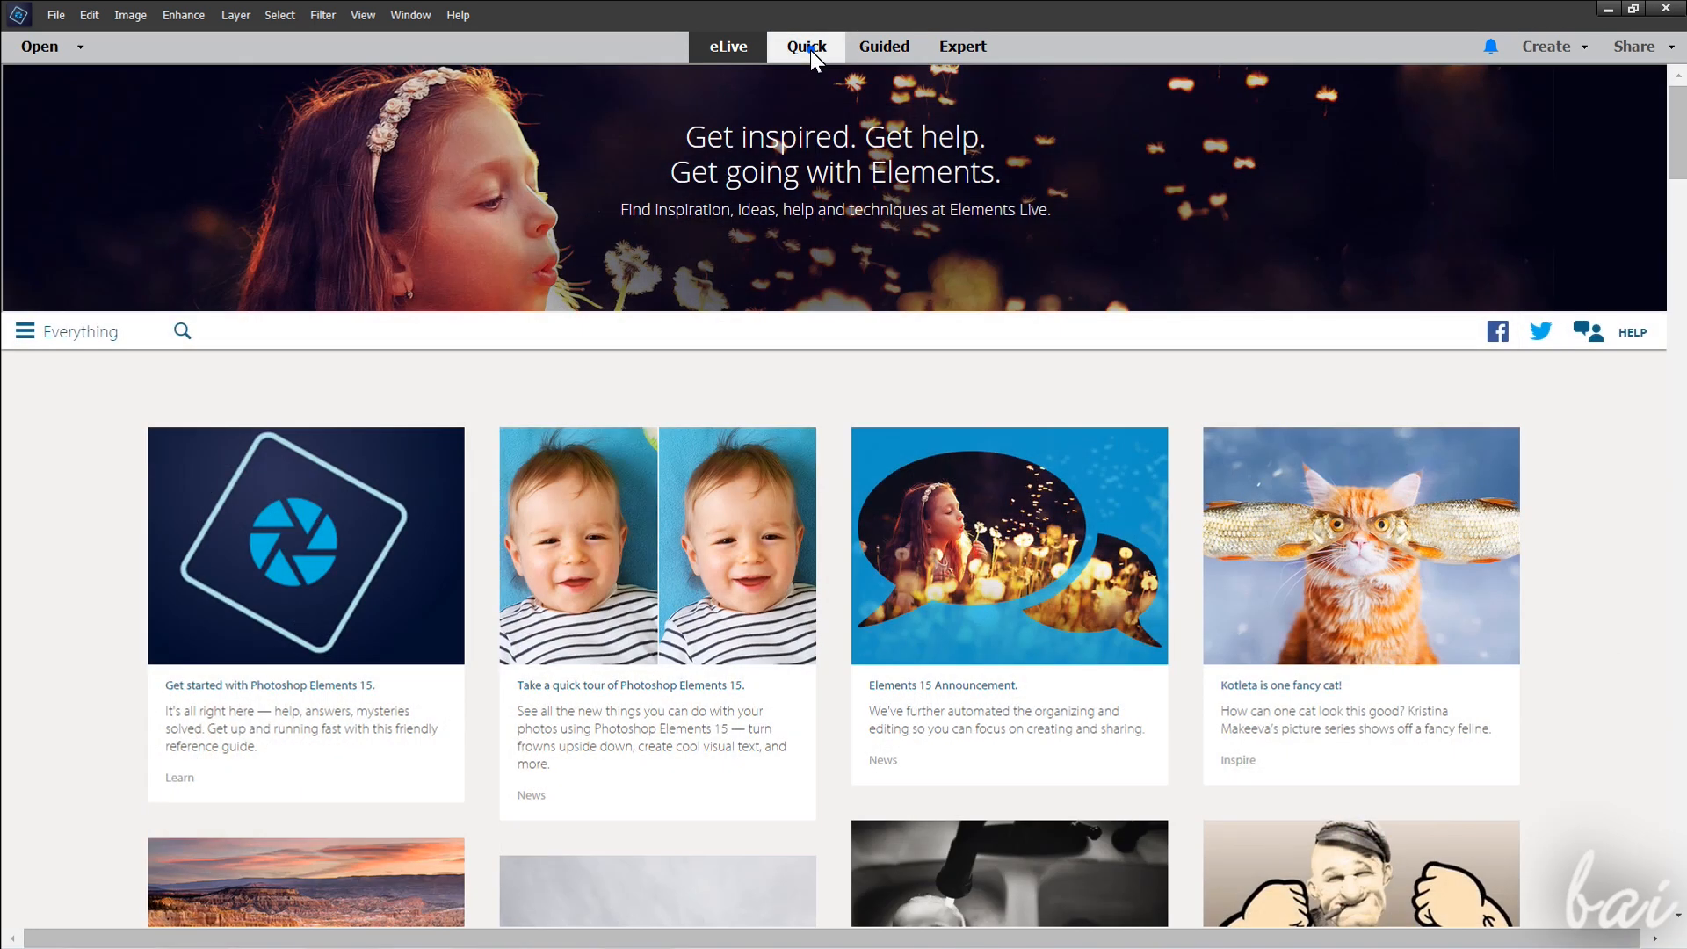
click(808, 48)
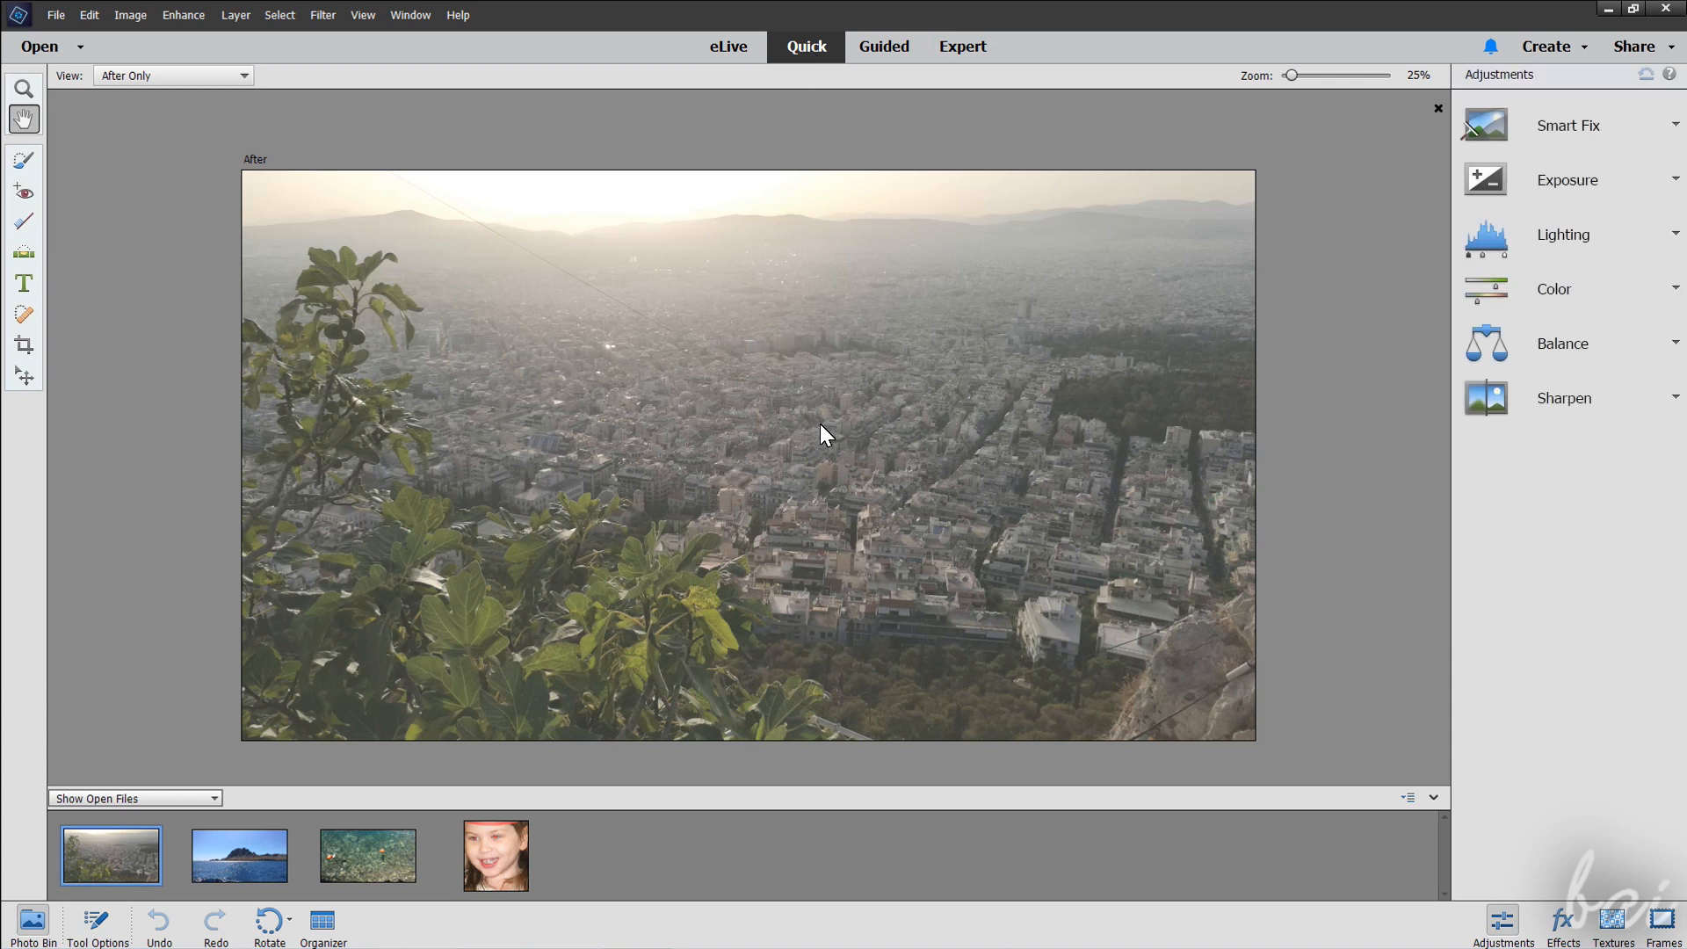
click(1631, 128)
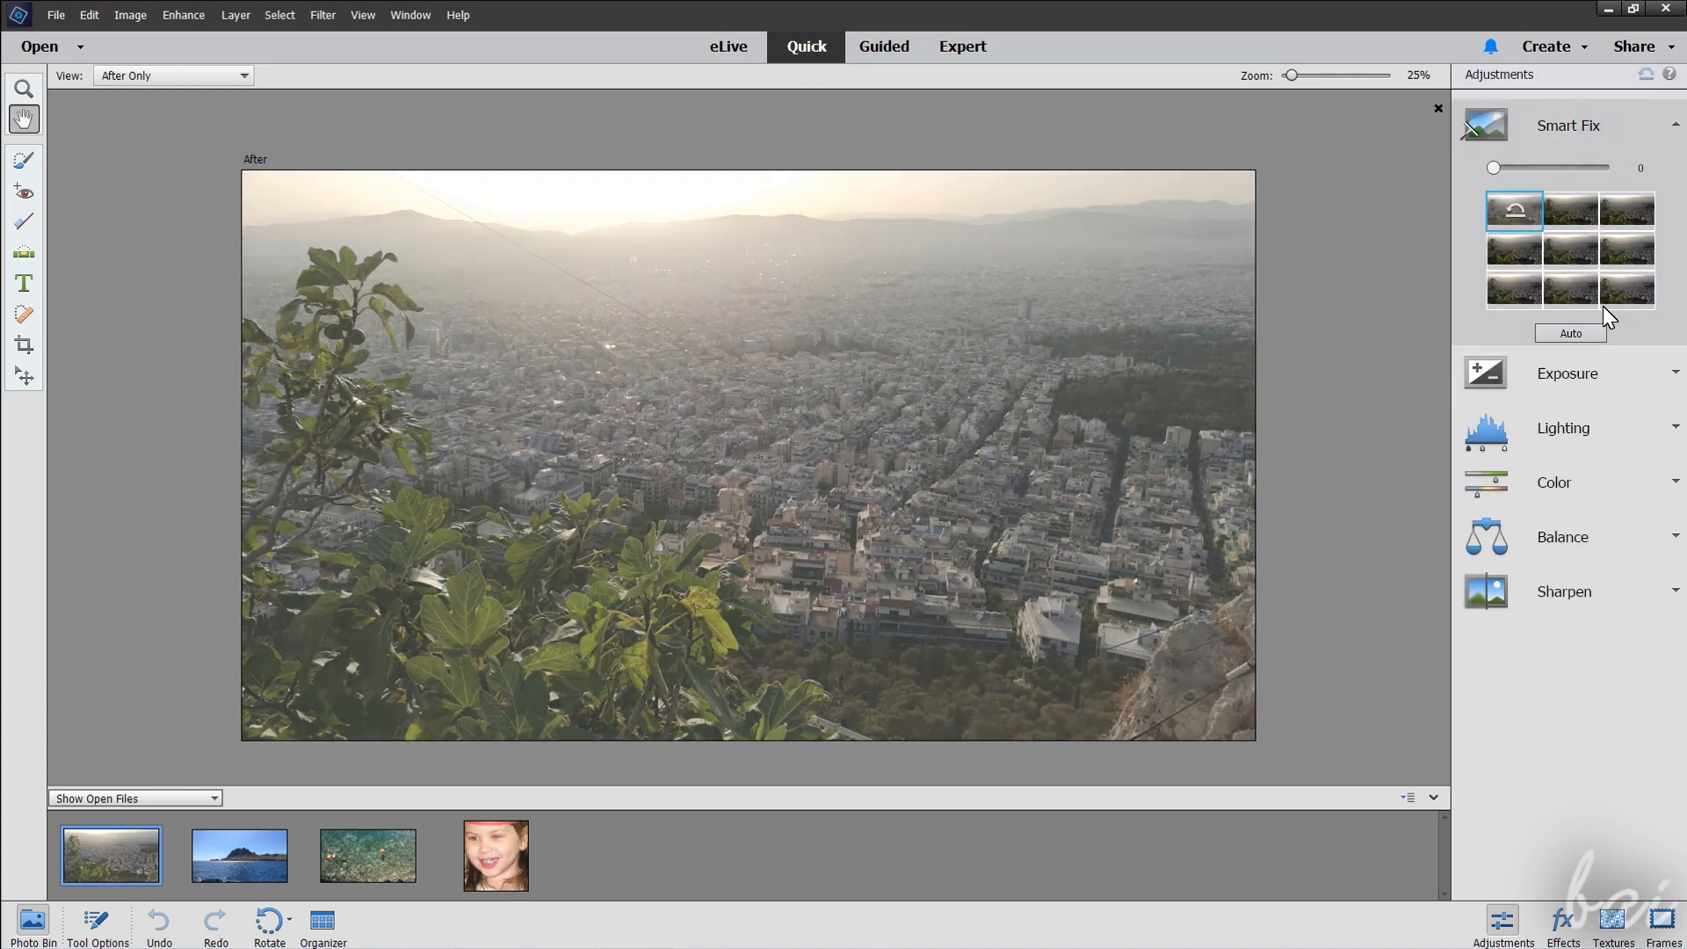
click(892, 46)
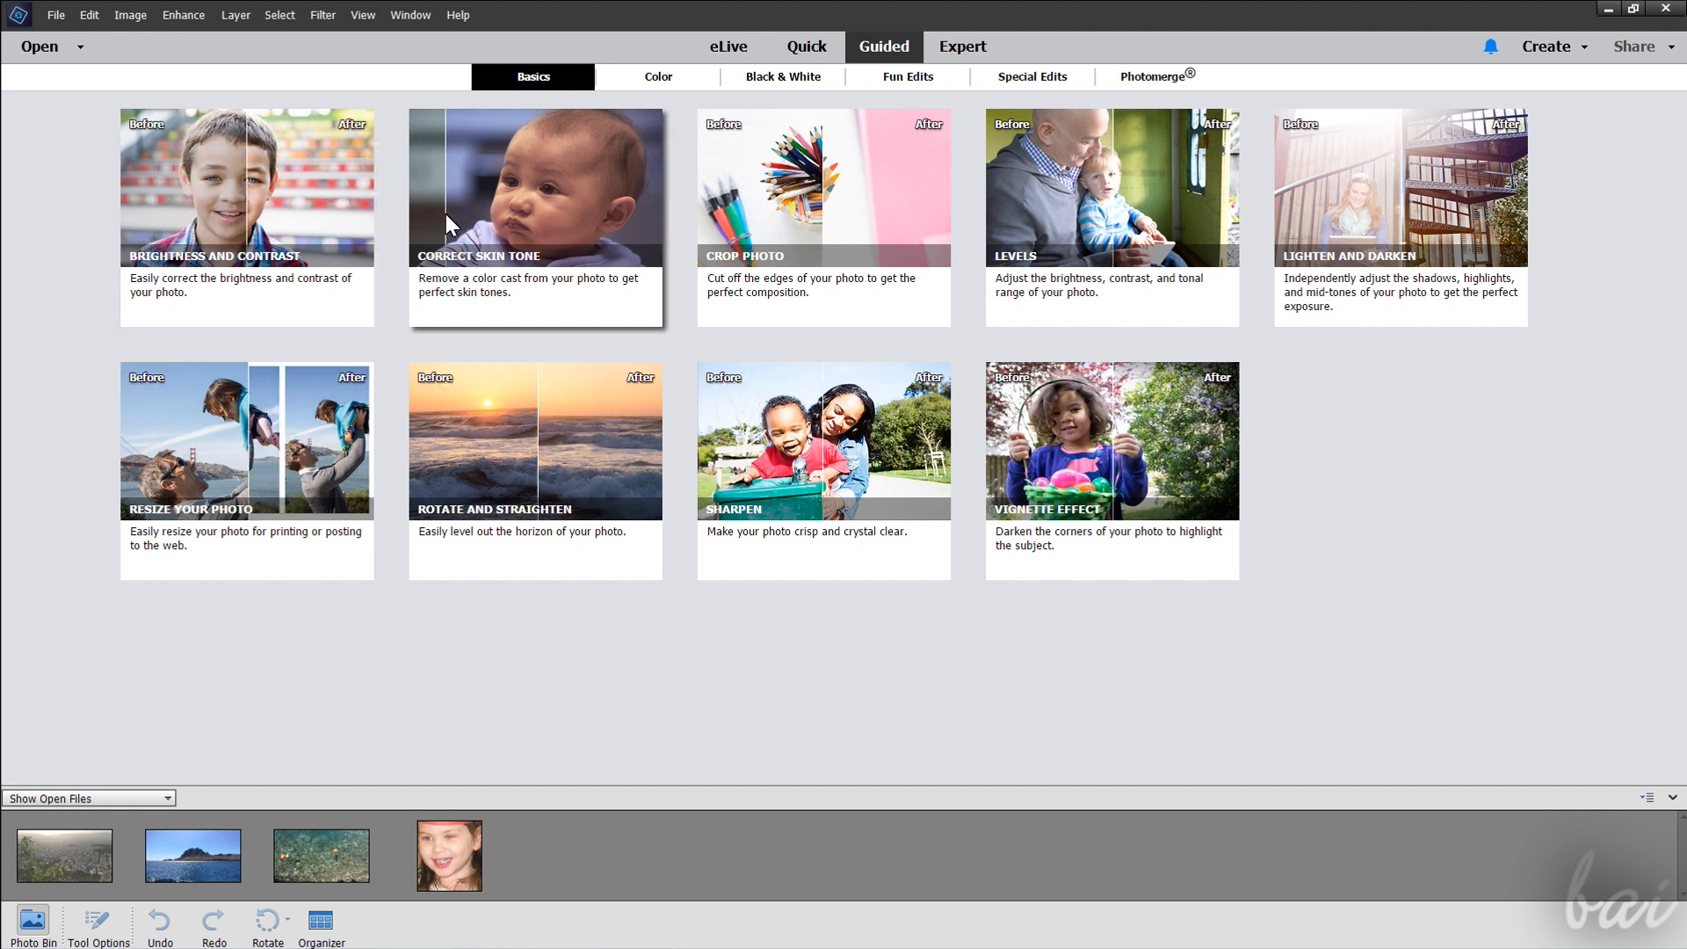
Step: In Expert mode, set the Smudge brush size to 75 px and smudge parts of the city photo
click(964, 49)
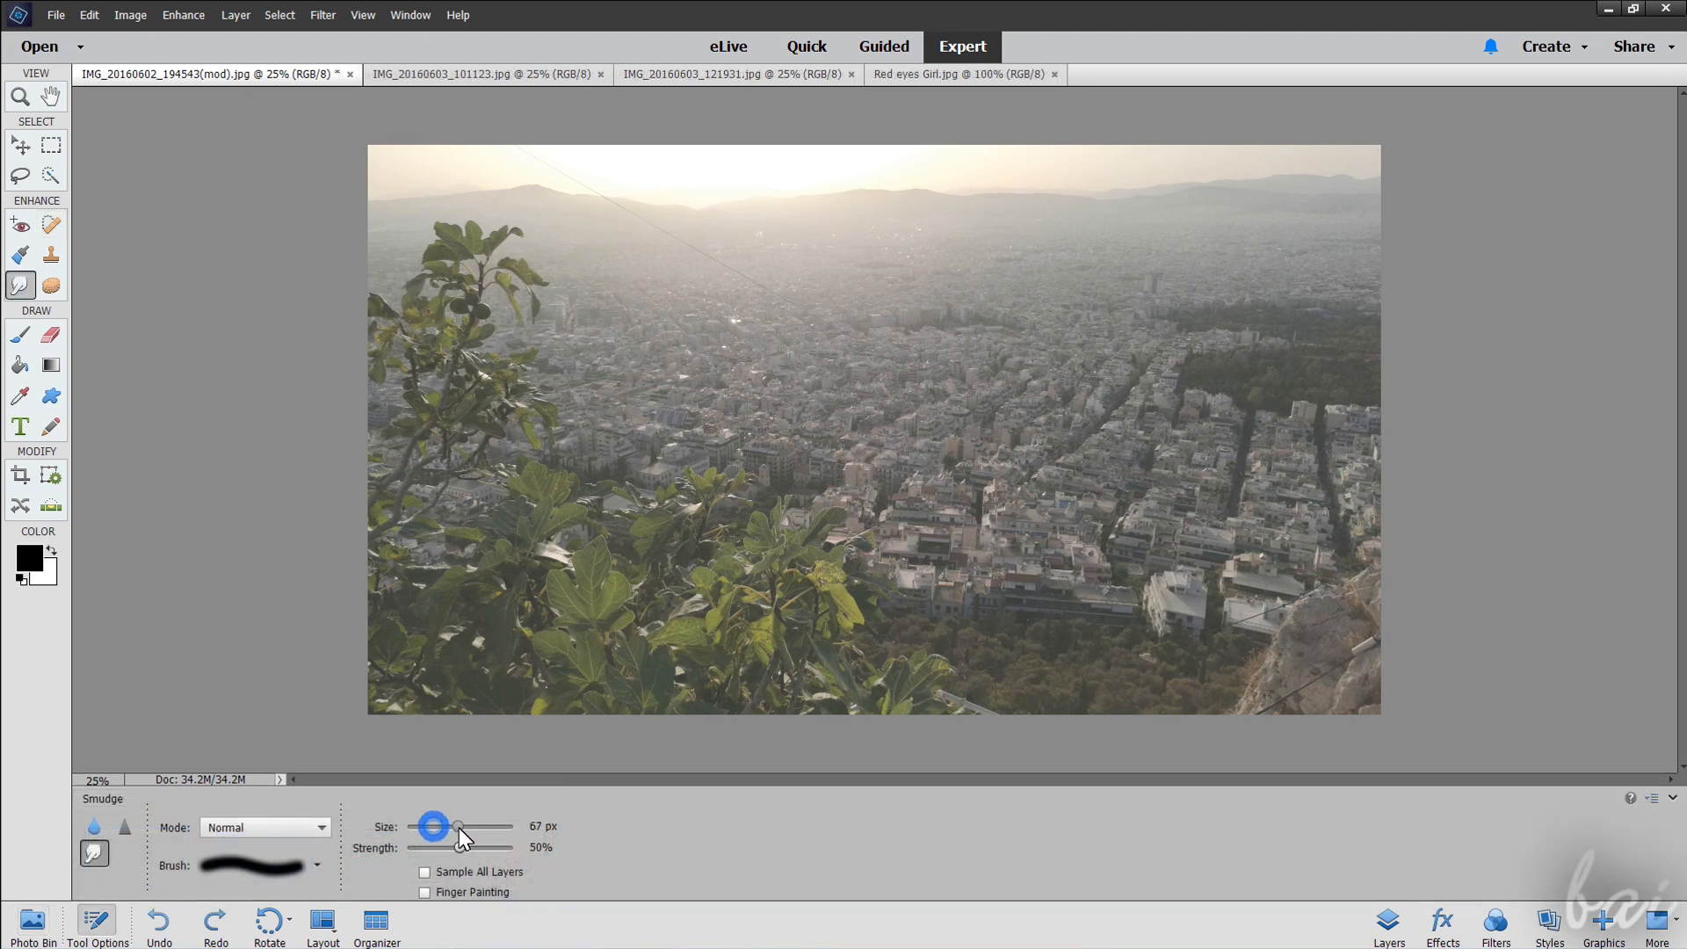
drag(458, 828, 461, 827)
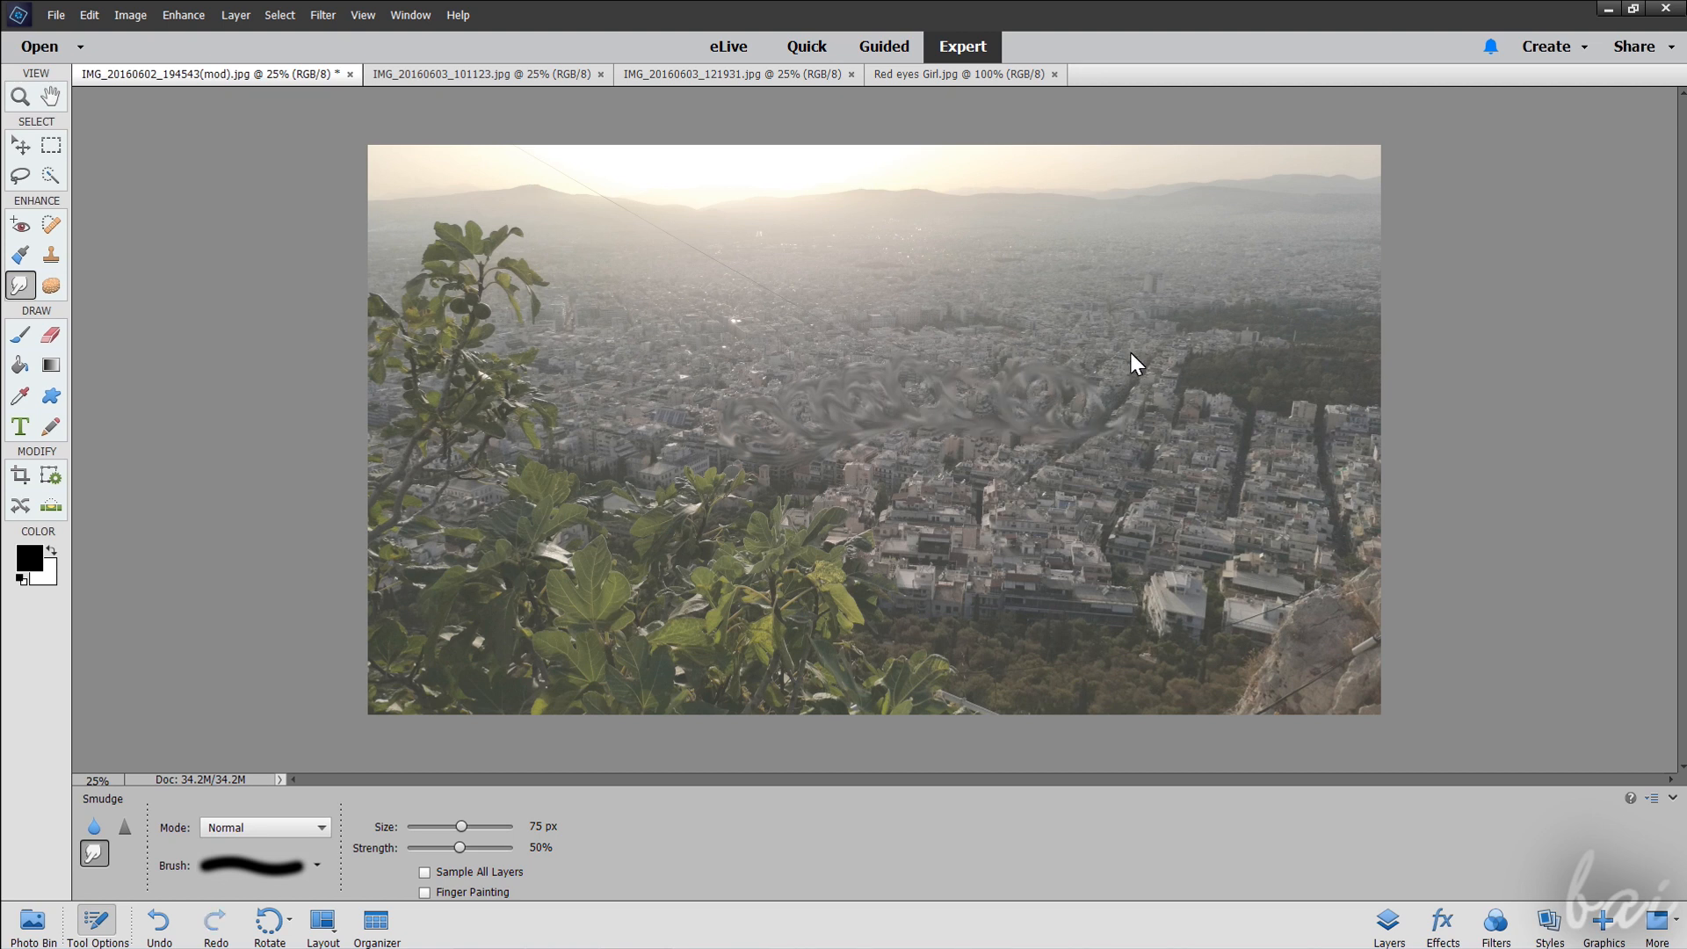
click(789, 523)
drag(672, 592, 665, 629)
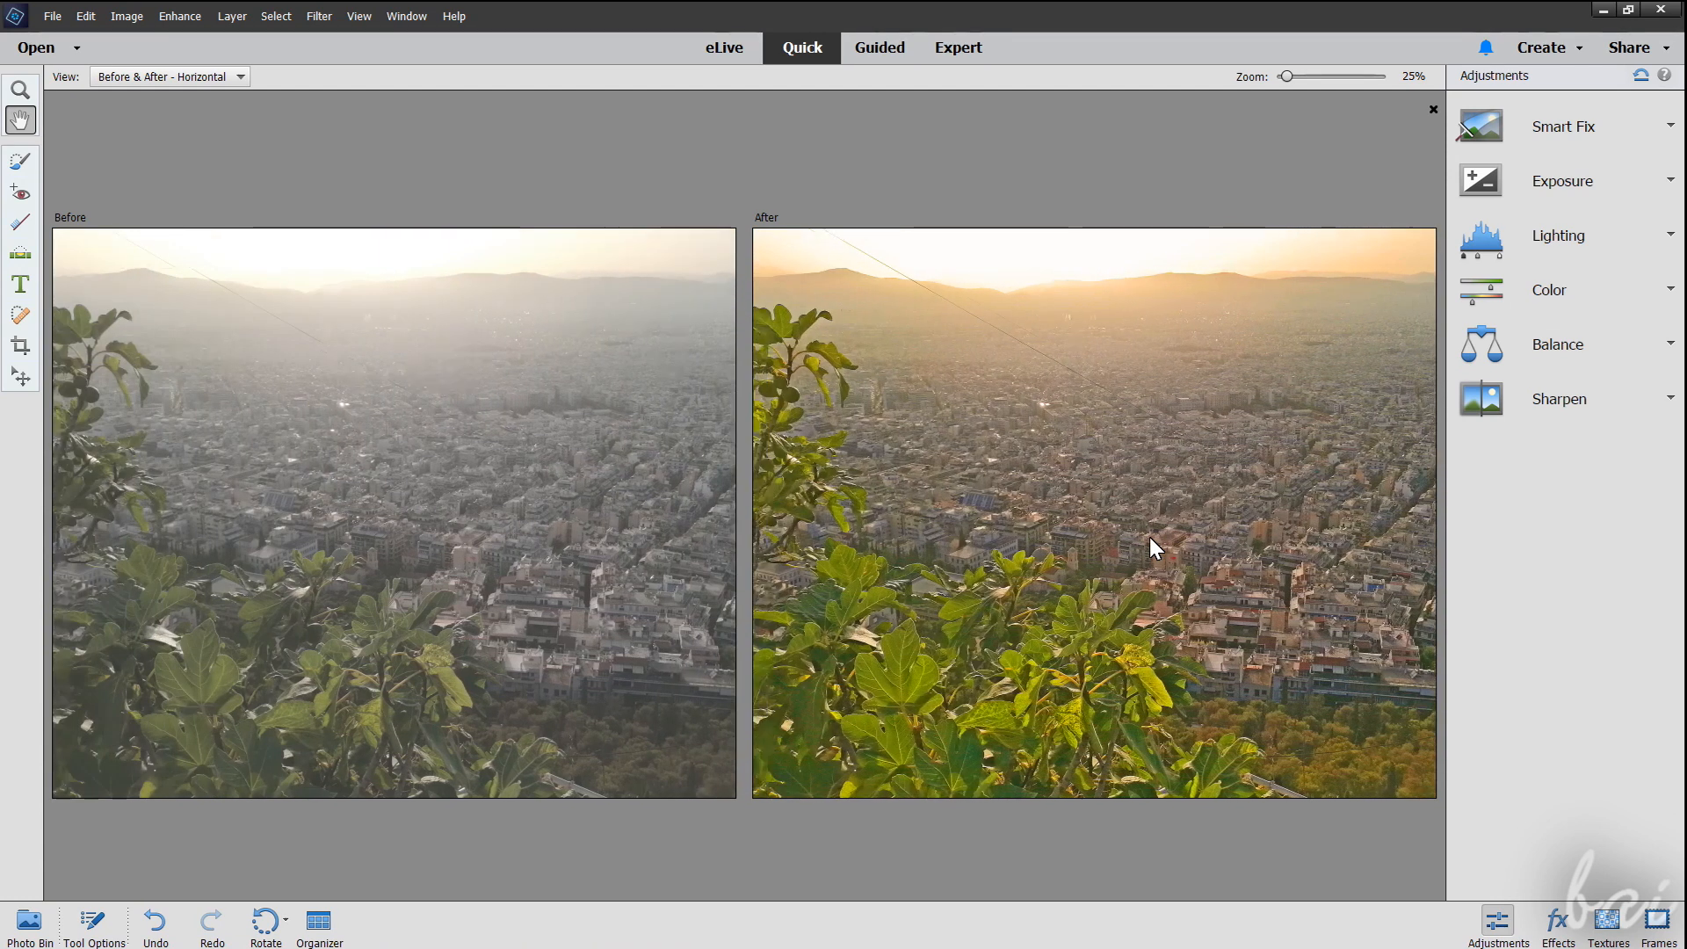
drag(1137, 548, 1228, 553)
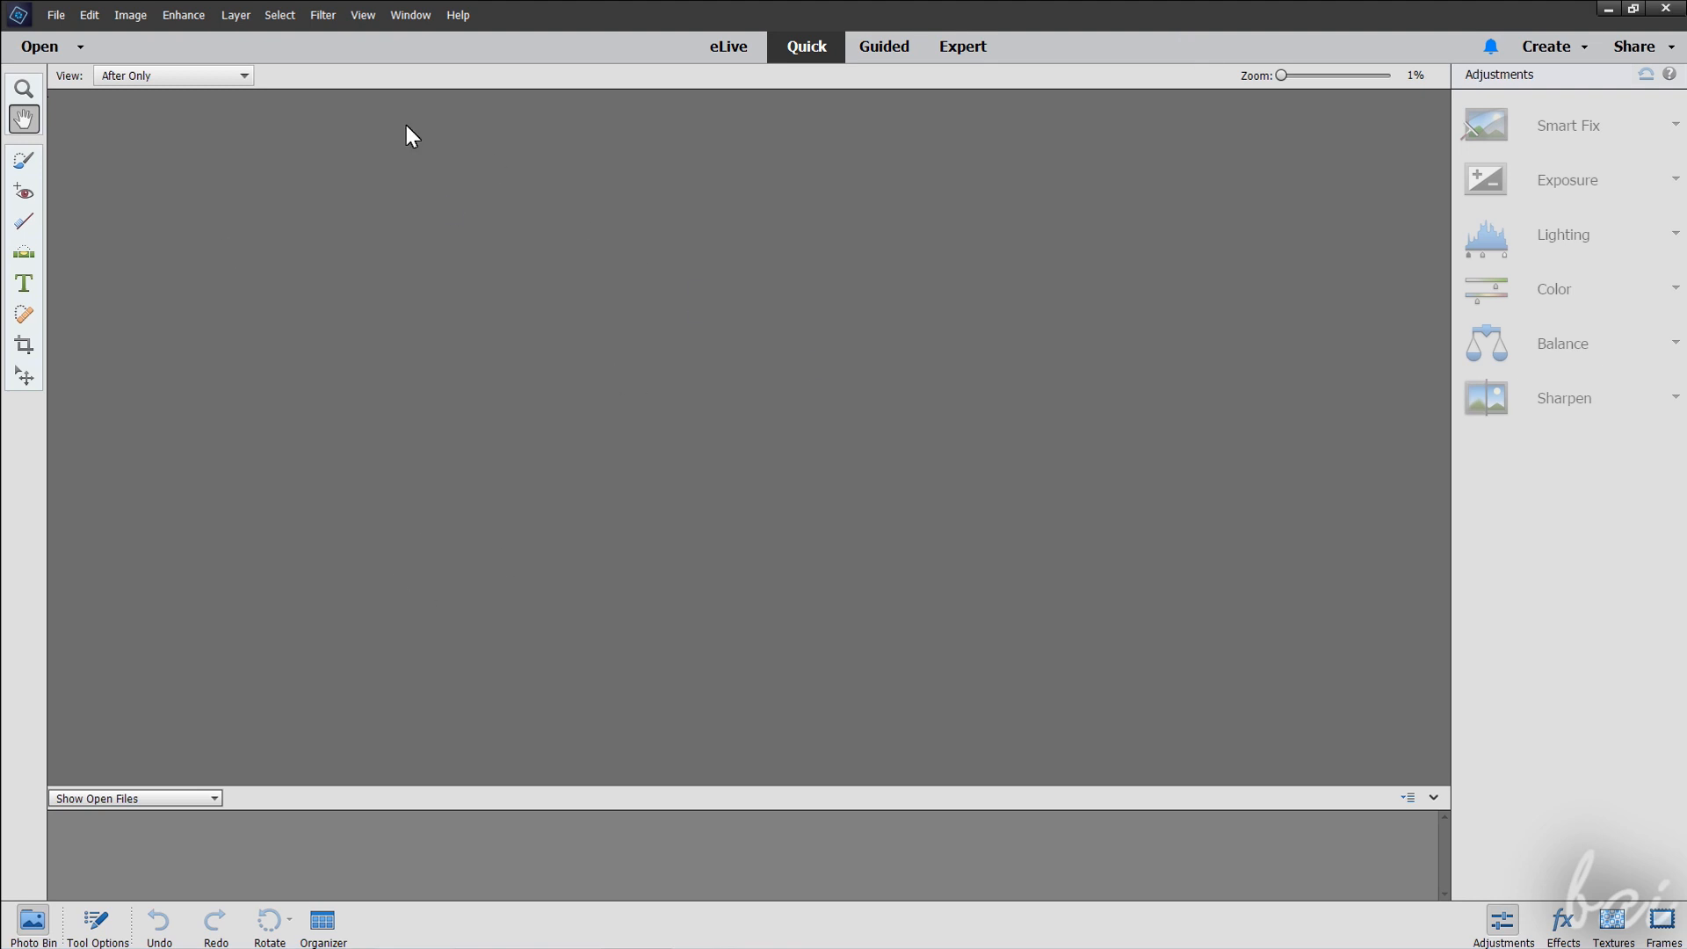
Step: Open IMG_20160602_194543(mod).jpg, IMG_20160603_101123.jpg and IMG_20160603_121931.jpg together from the Actual samples folder
click(44, 49)
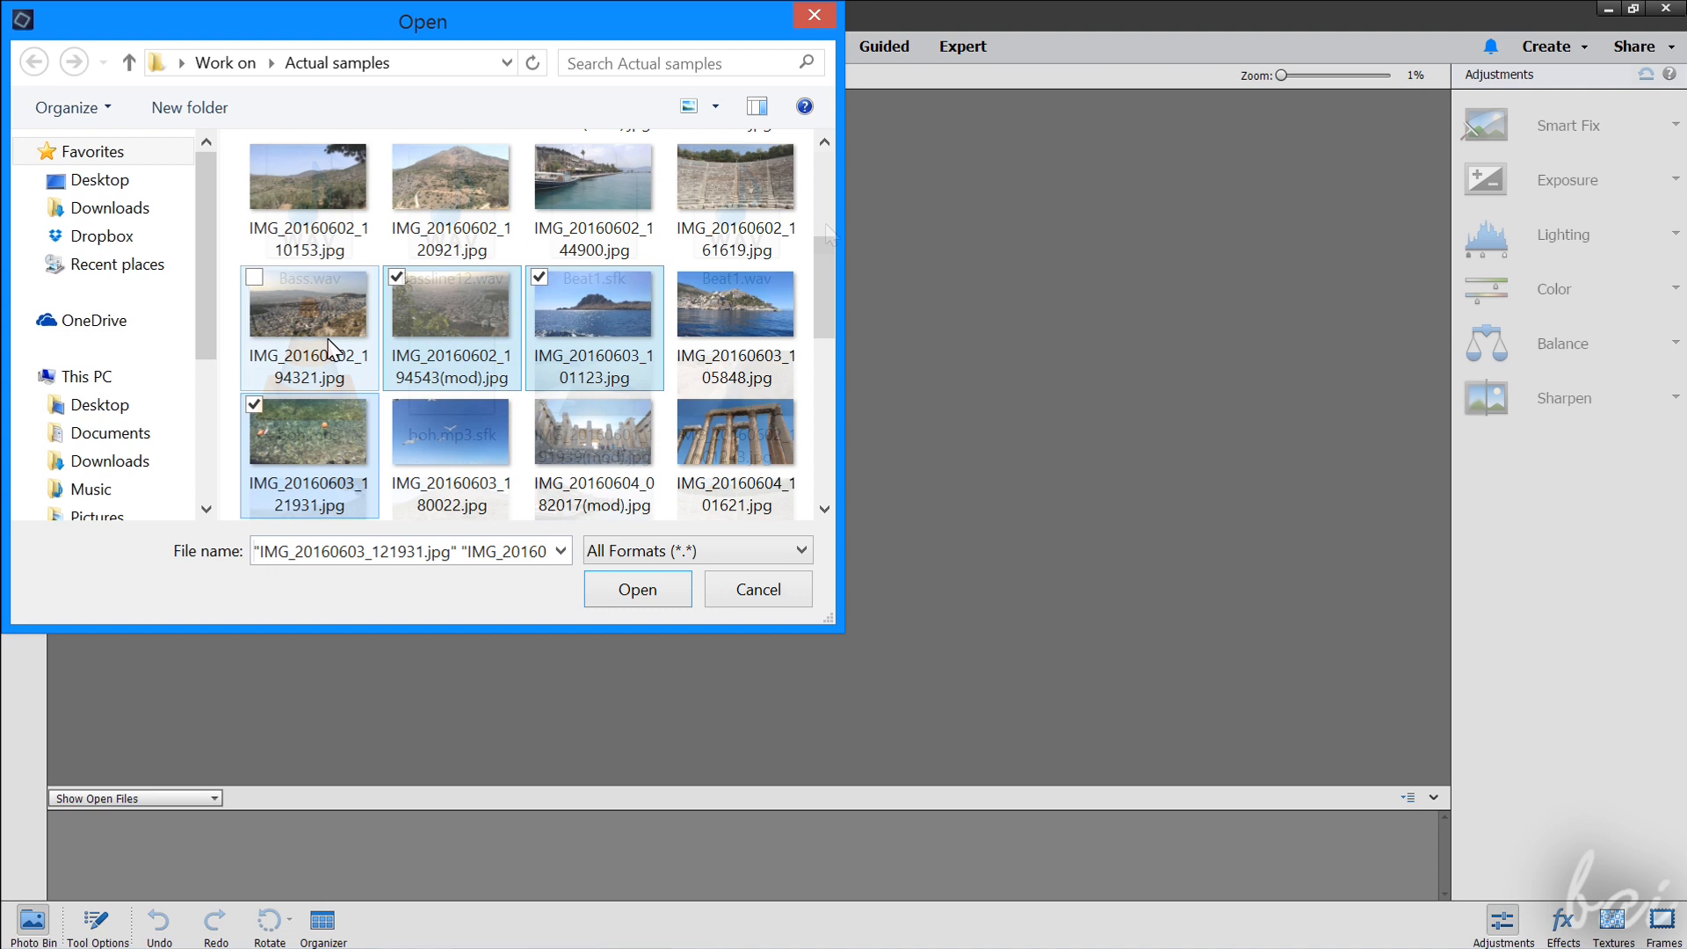
ctrl+click(316, 335)
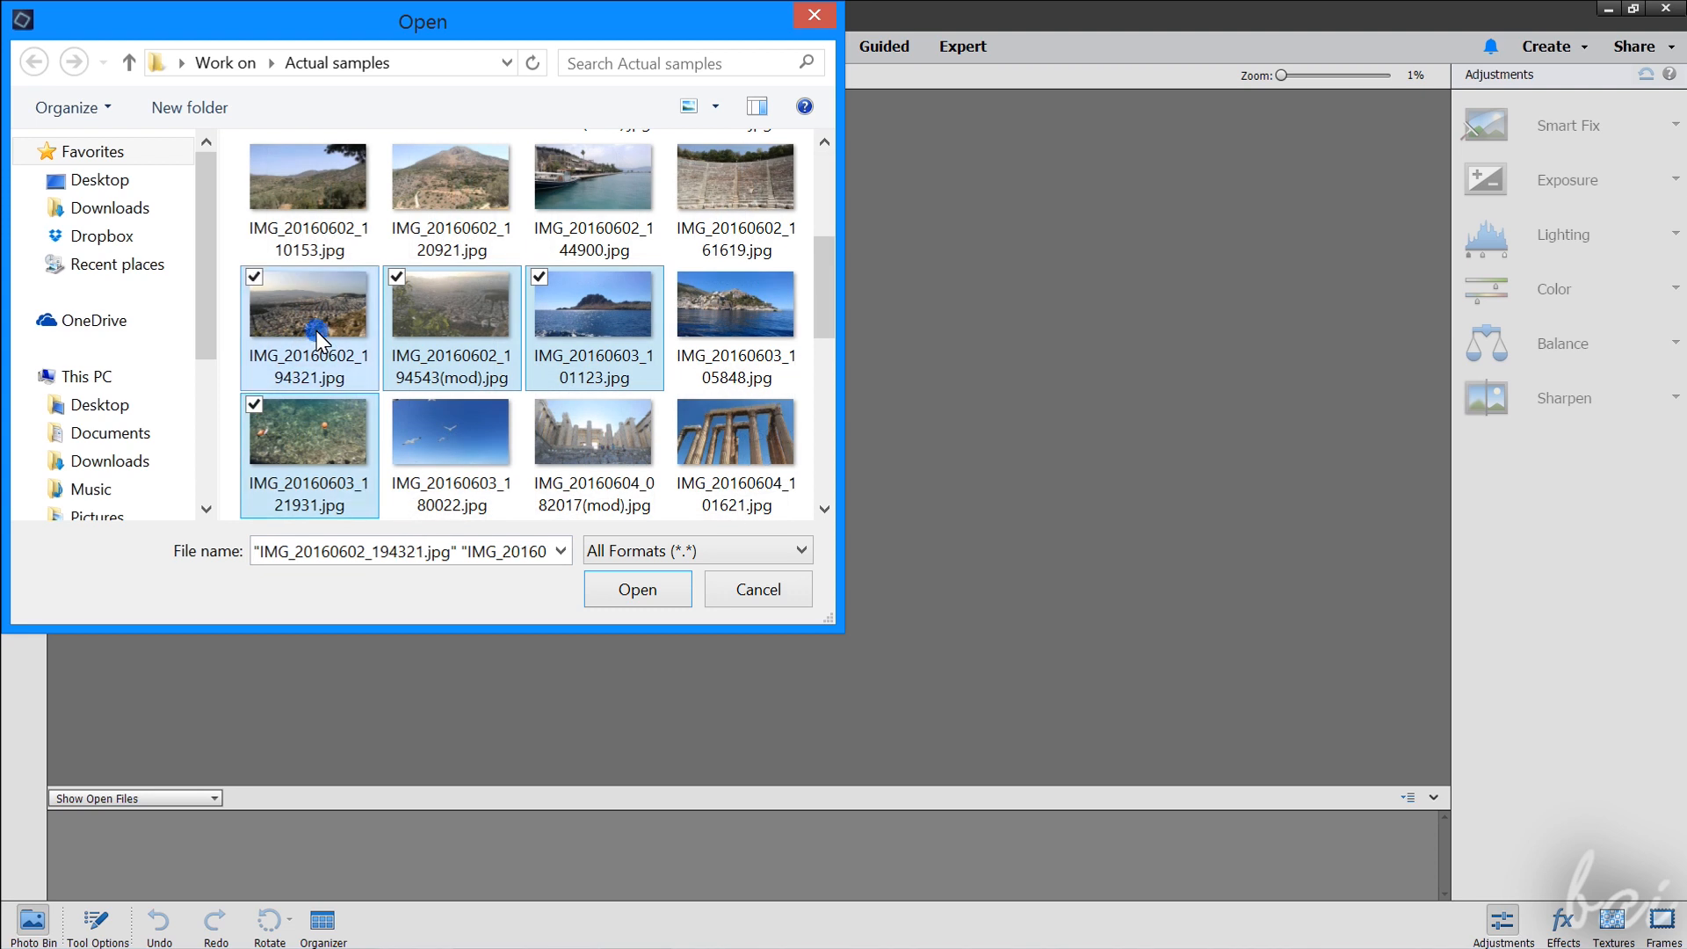
ctrl+click(328, 311)
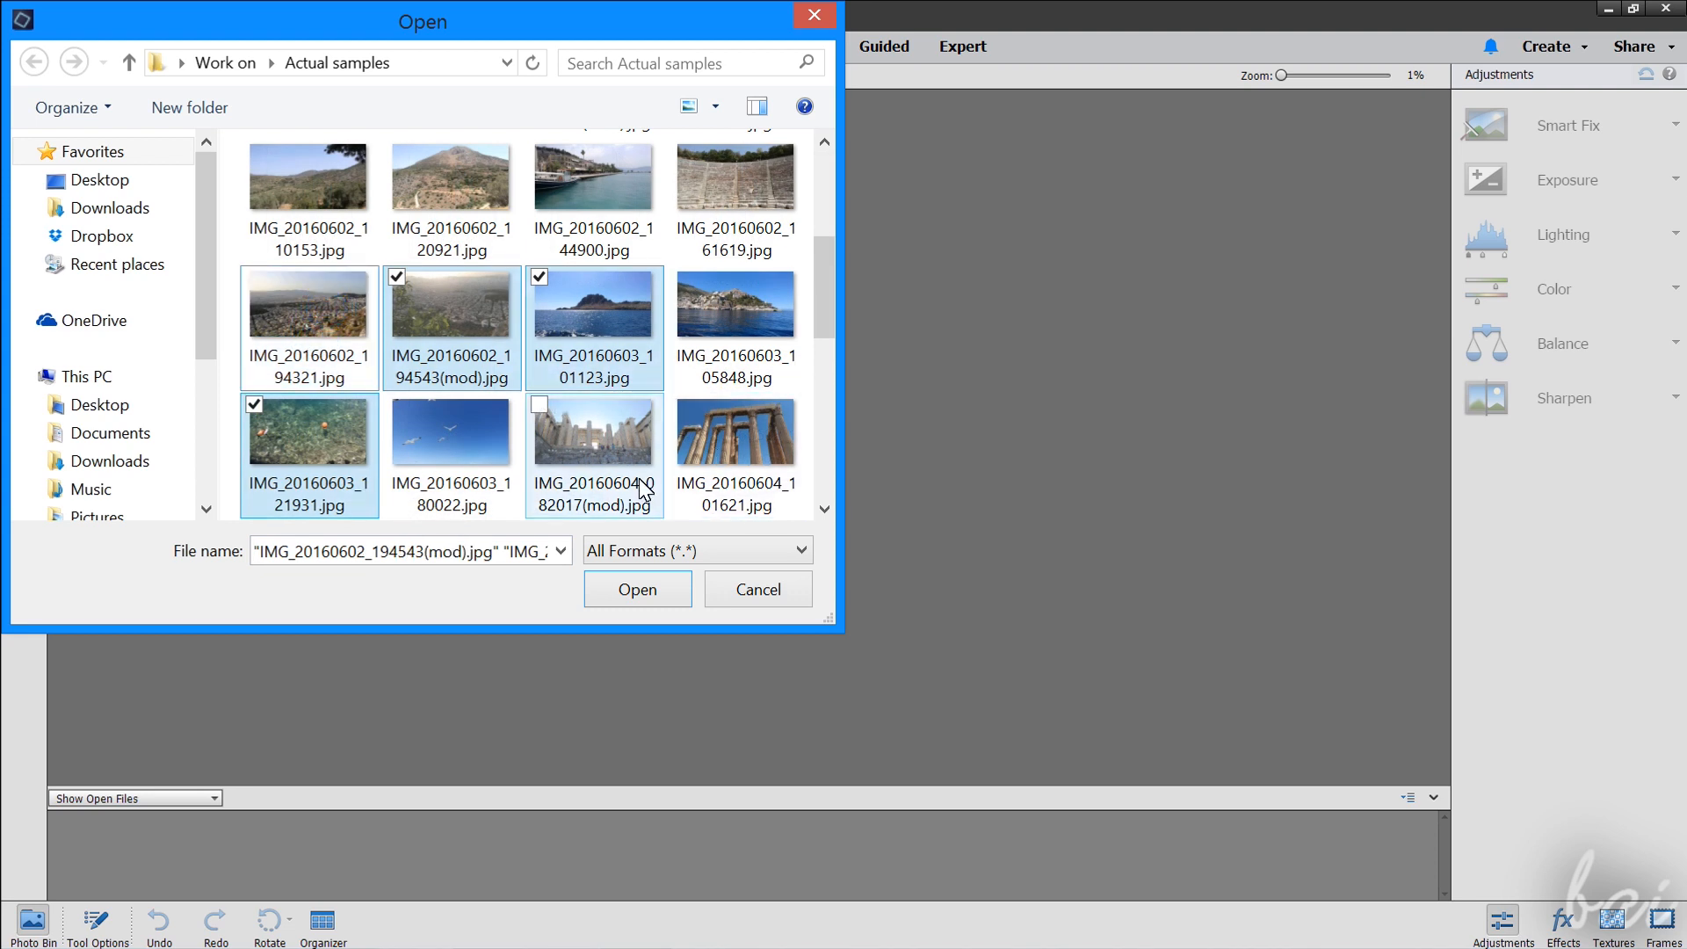
click(636, 596)
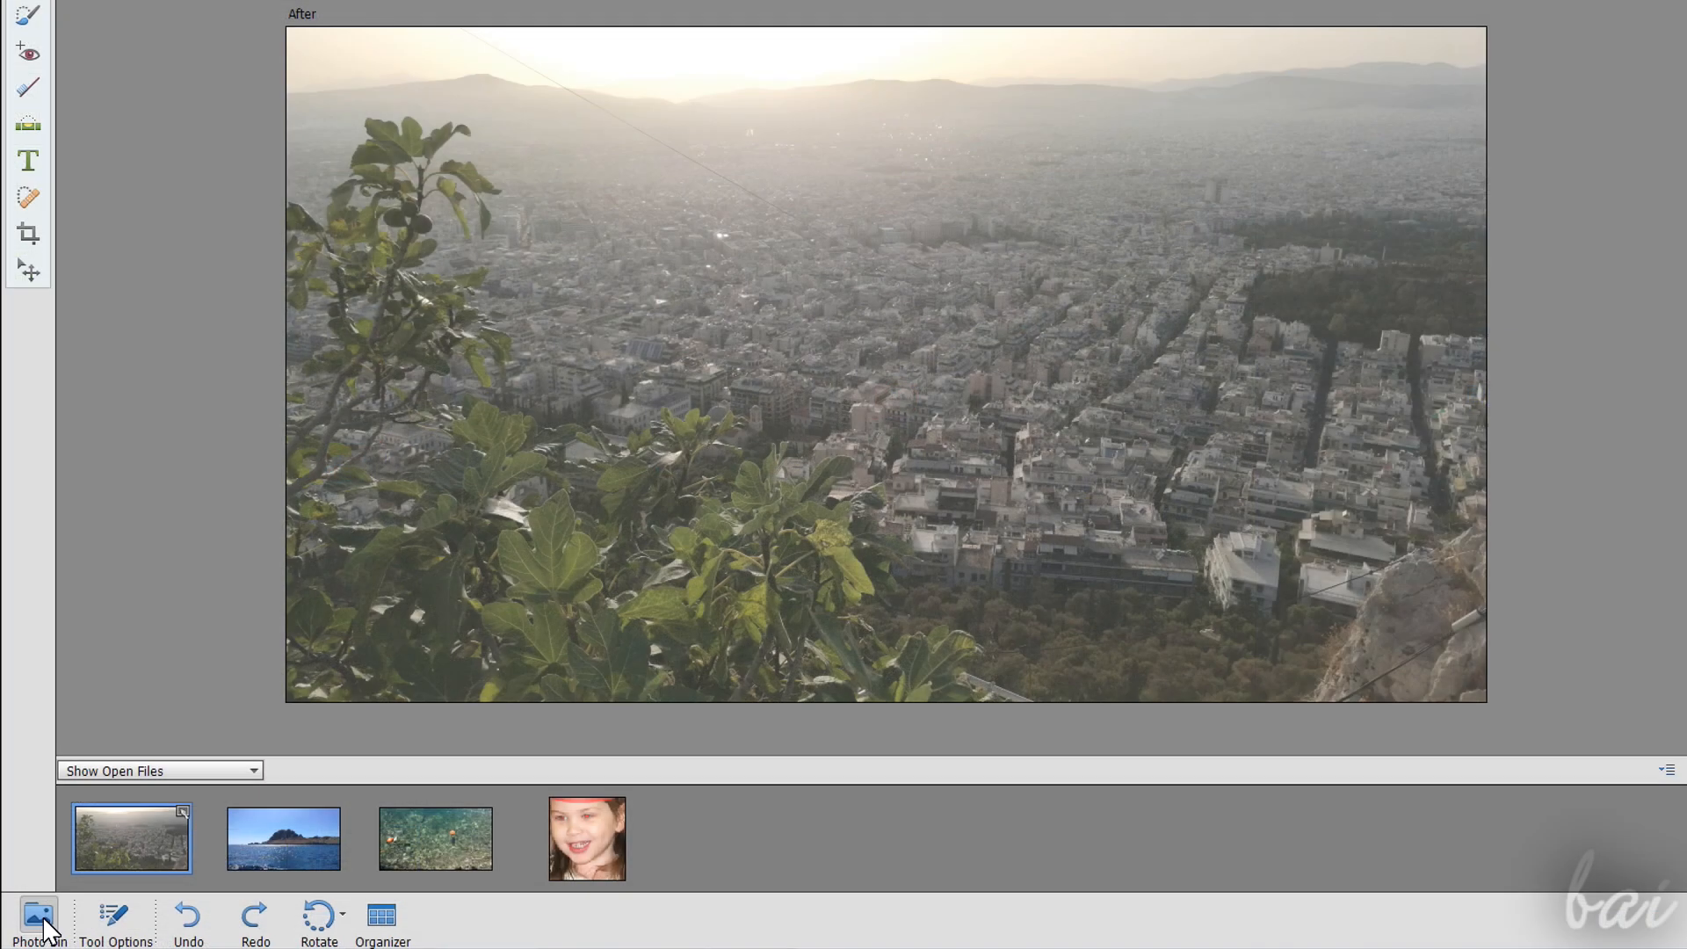
Step: Hide the Photo Bin and show it again
click(34, 921)
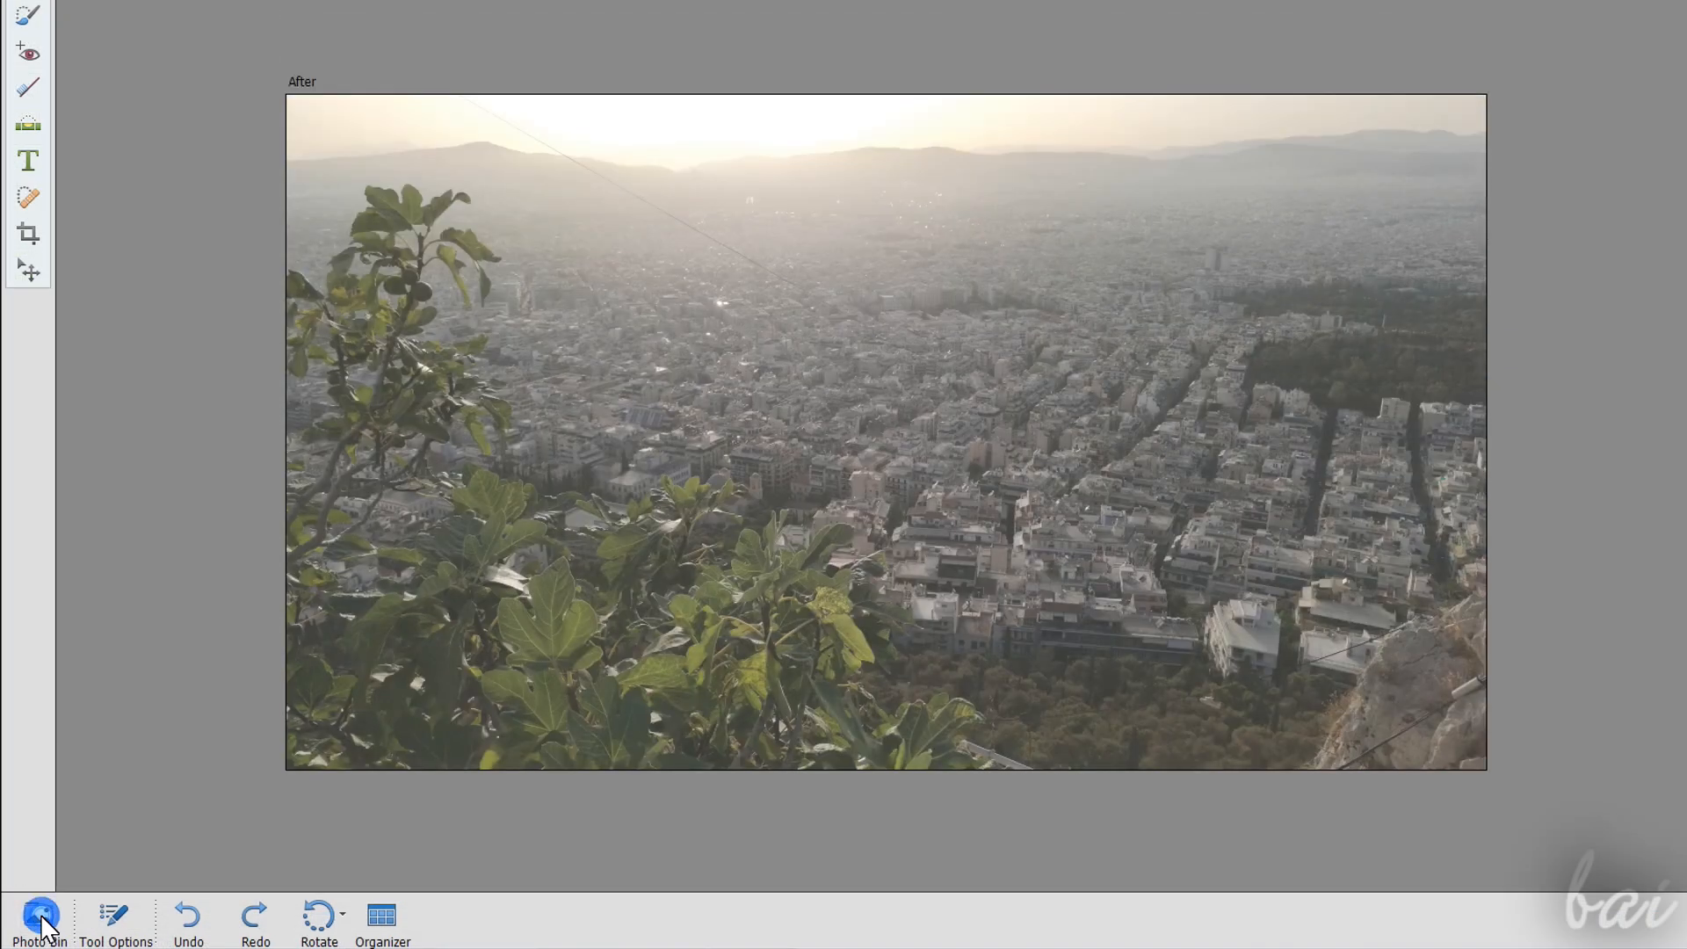
click(34, 920)
click(40, 918)
click(41, 918)
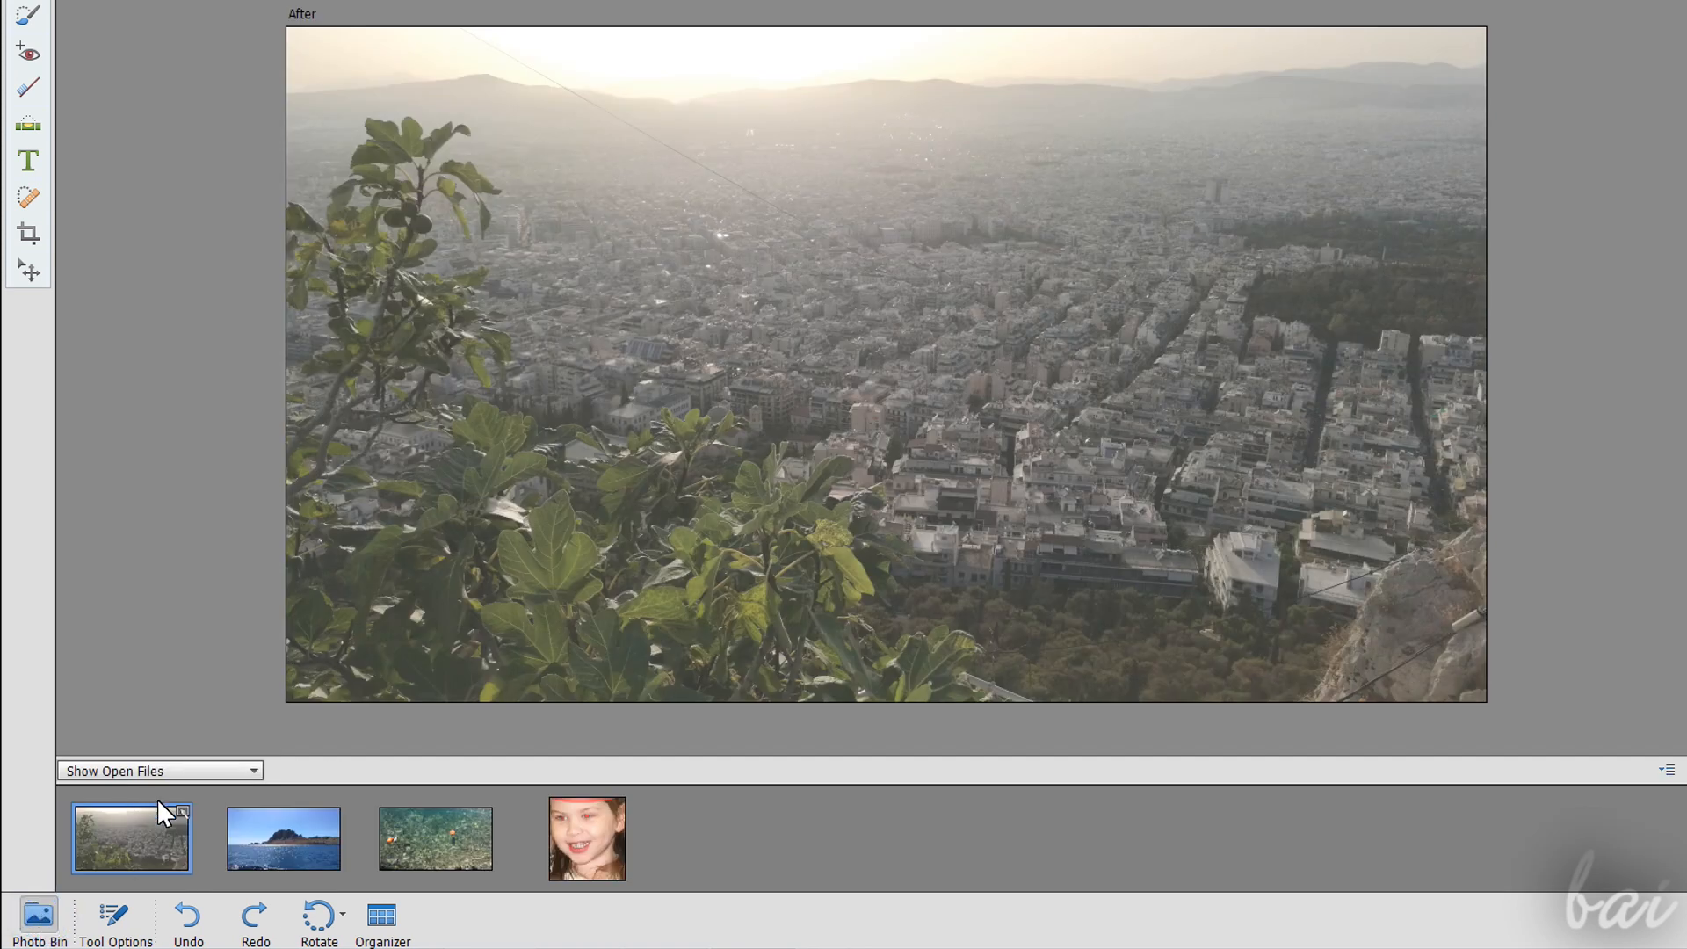
Step: Switch between the open island, seabed and girl photos in the Photo Bin, ending on the city photo
click(300, 831)
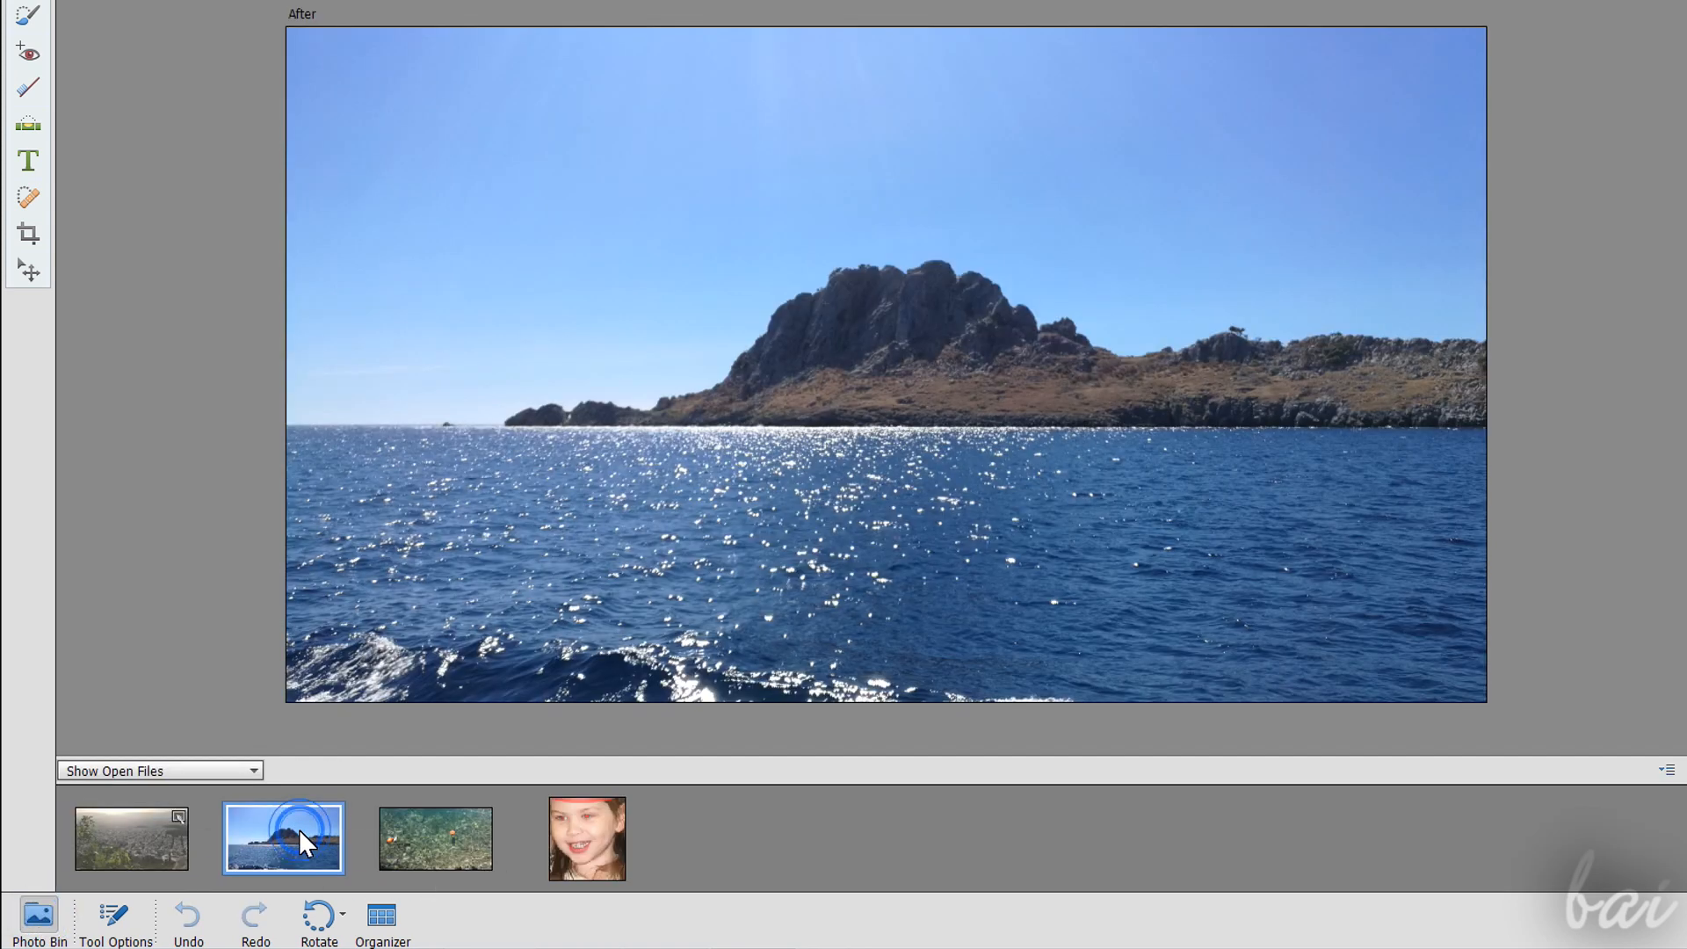
click(451, 852)
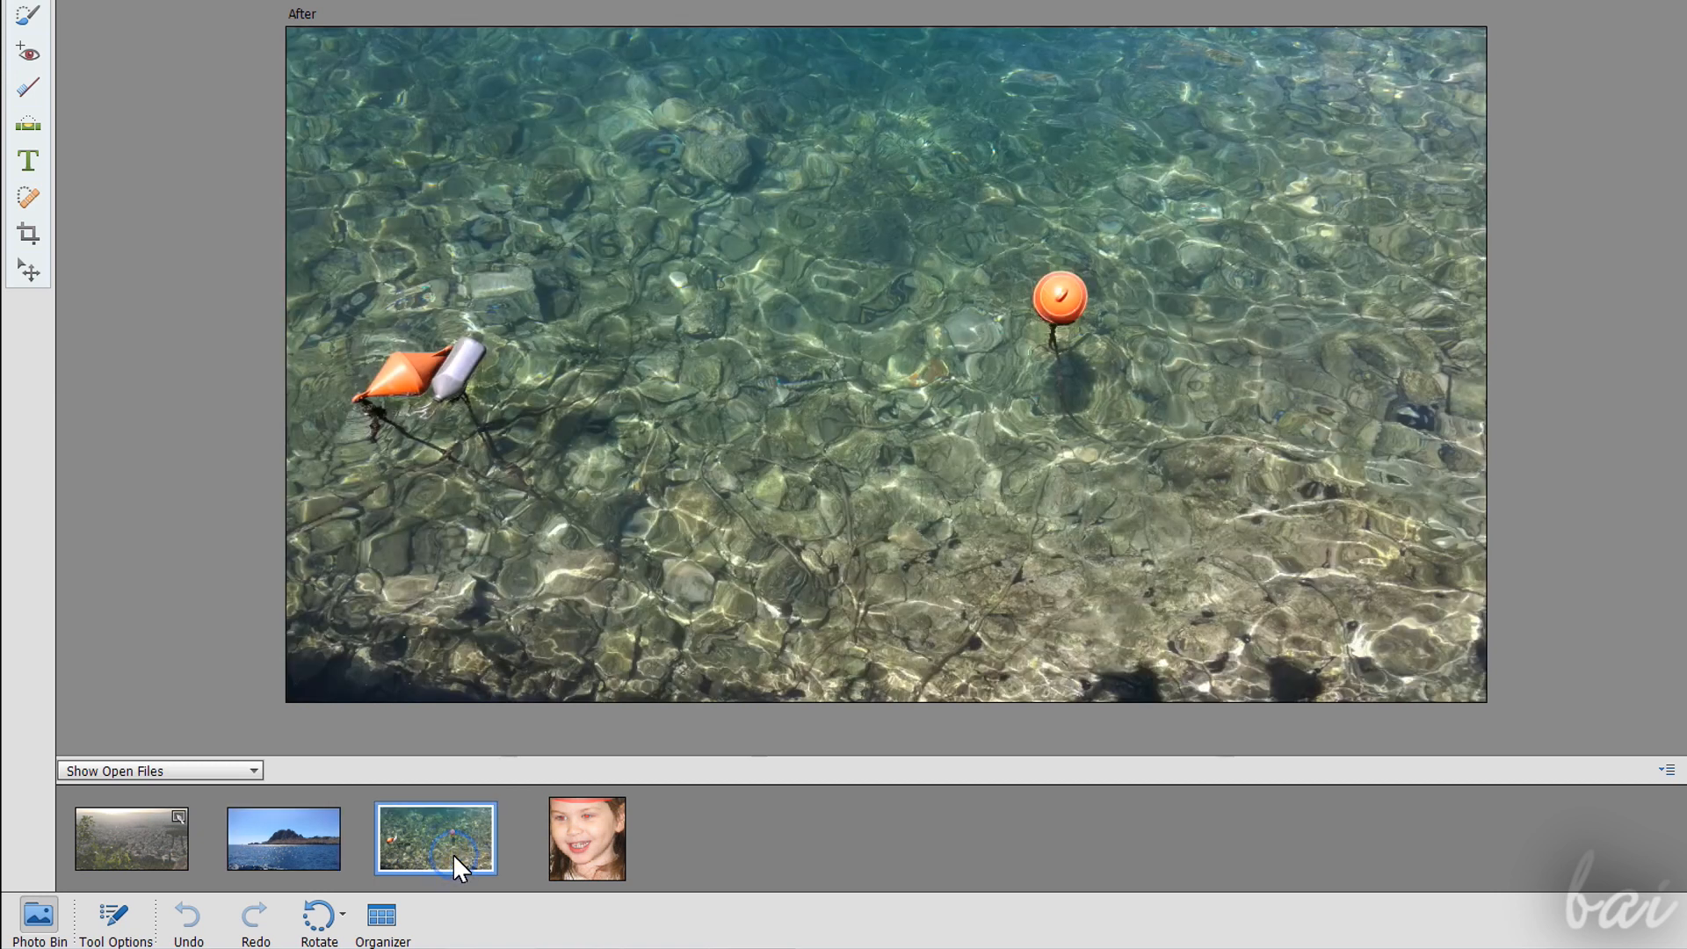
click(605, 825)
click(301, 833)
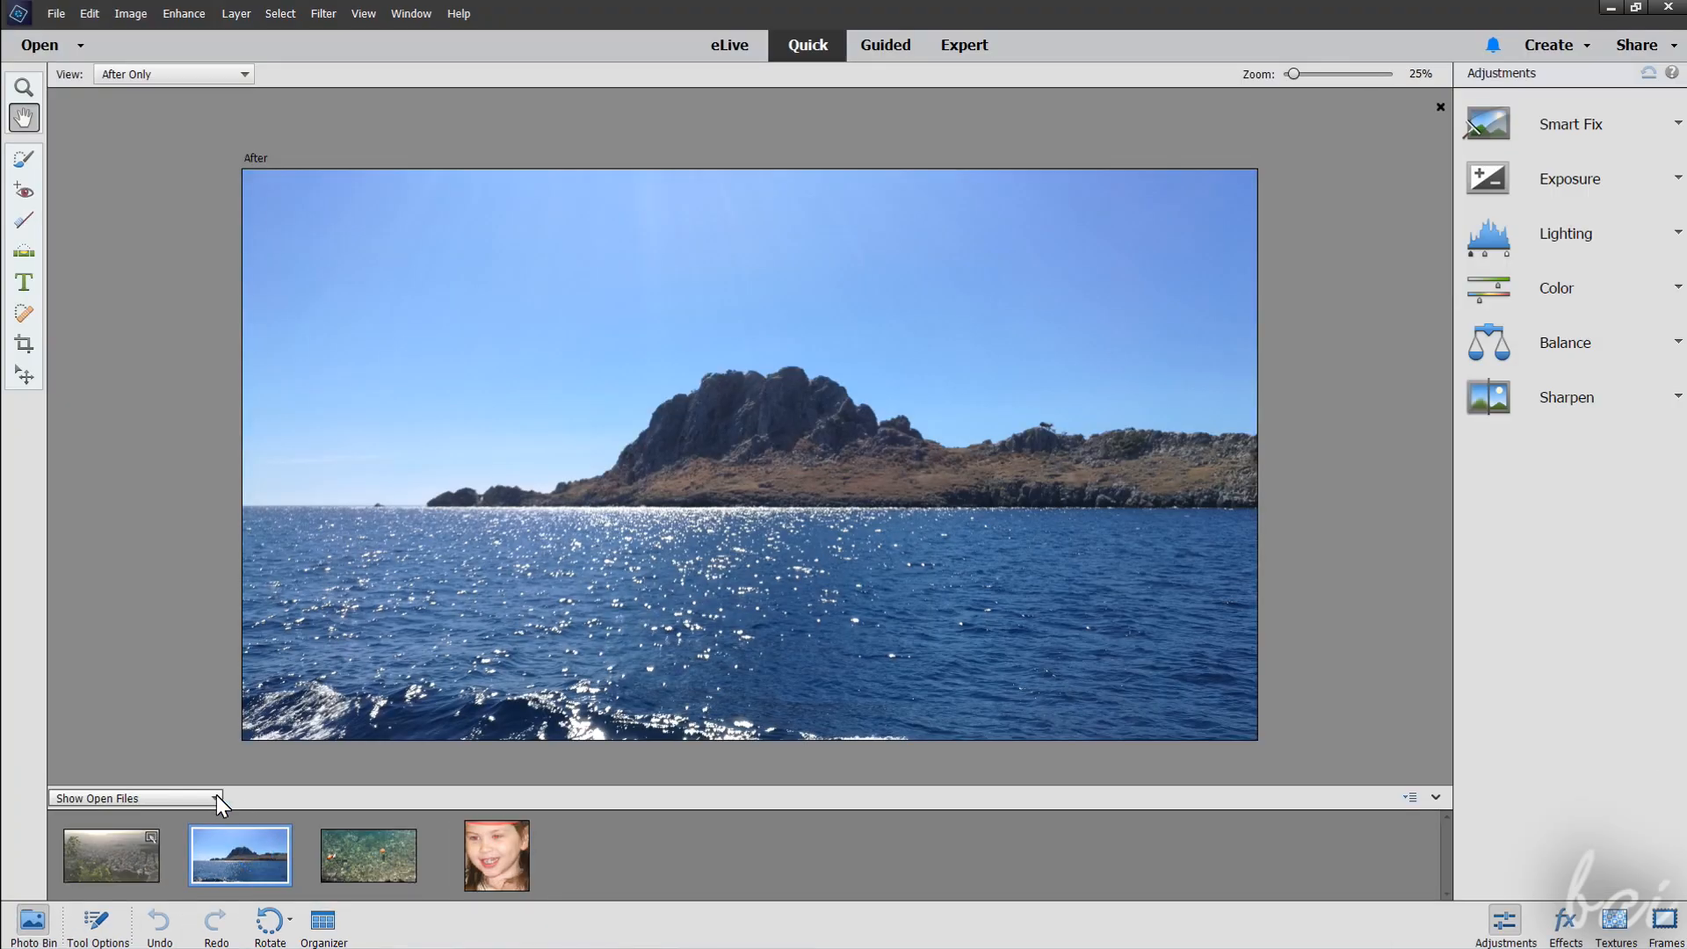
click(119, 852)
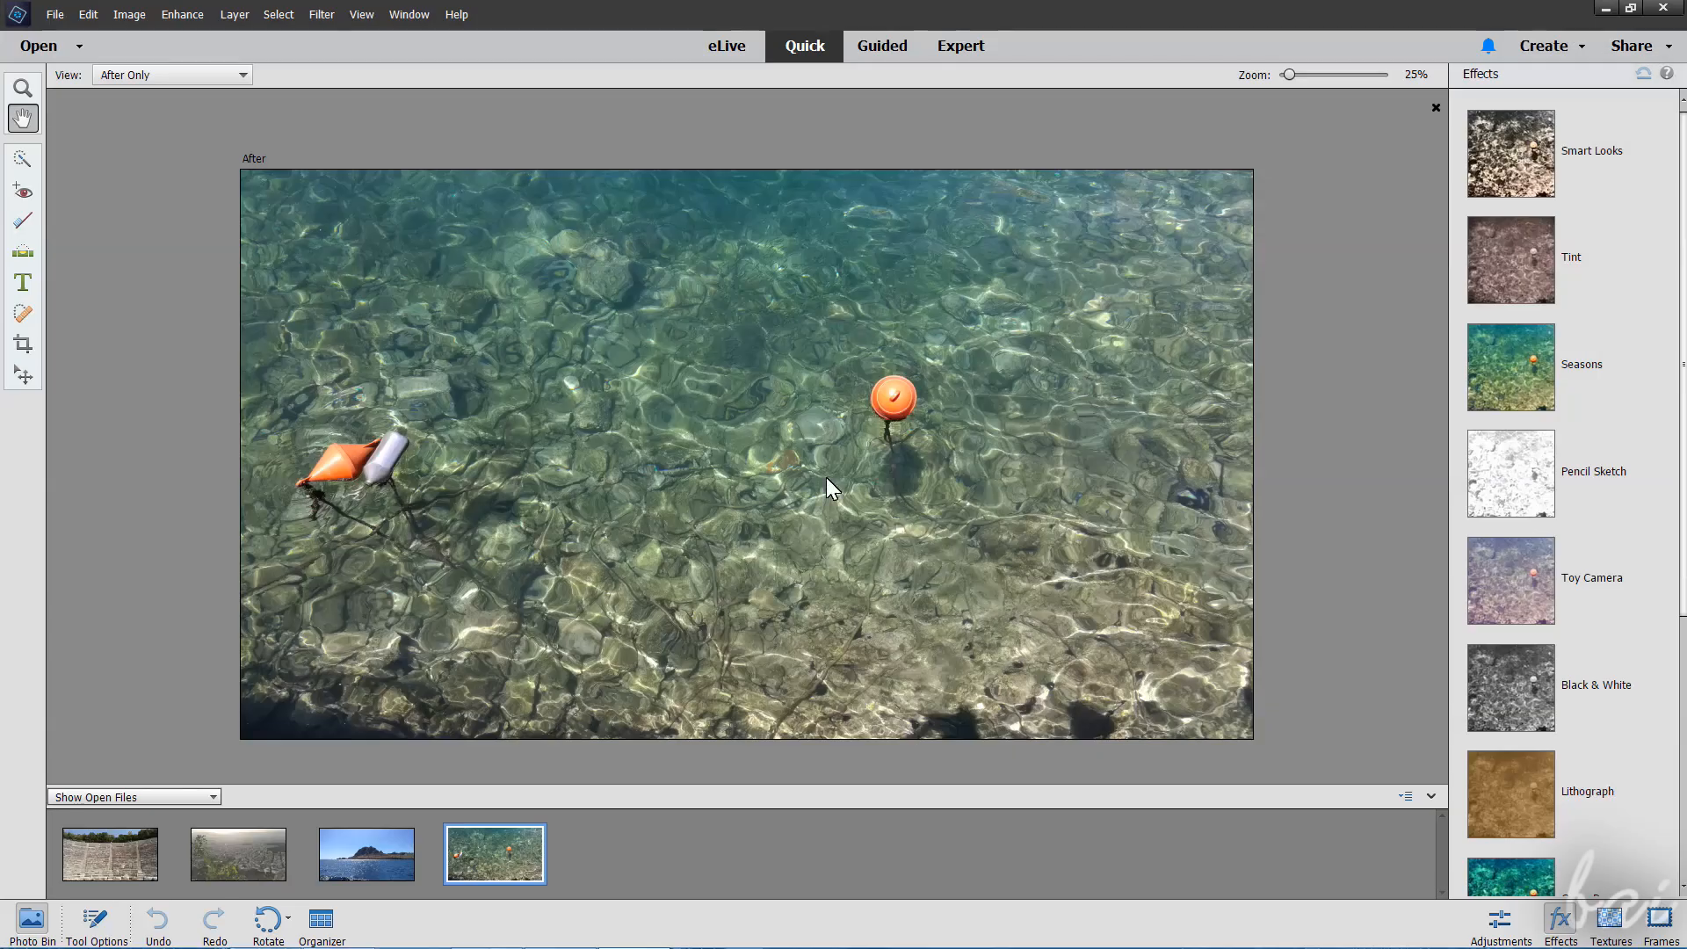
Step: Switch to the Organizer and look through its People, Places and Events views
click(321, 924)
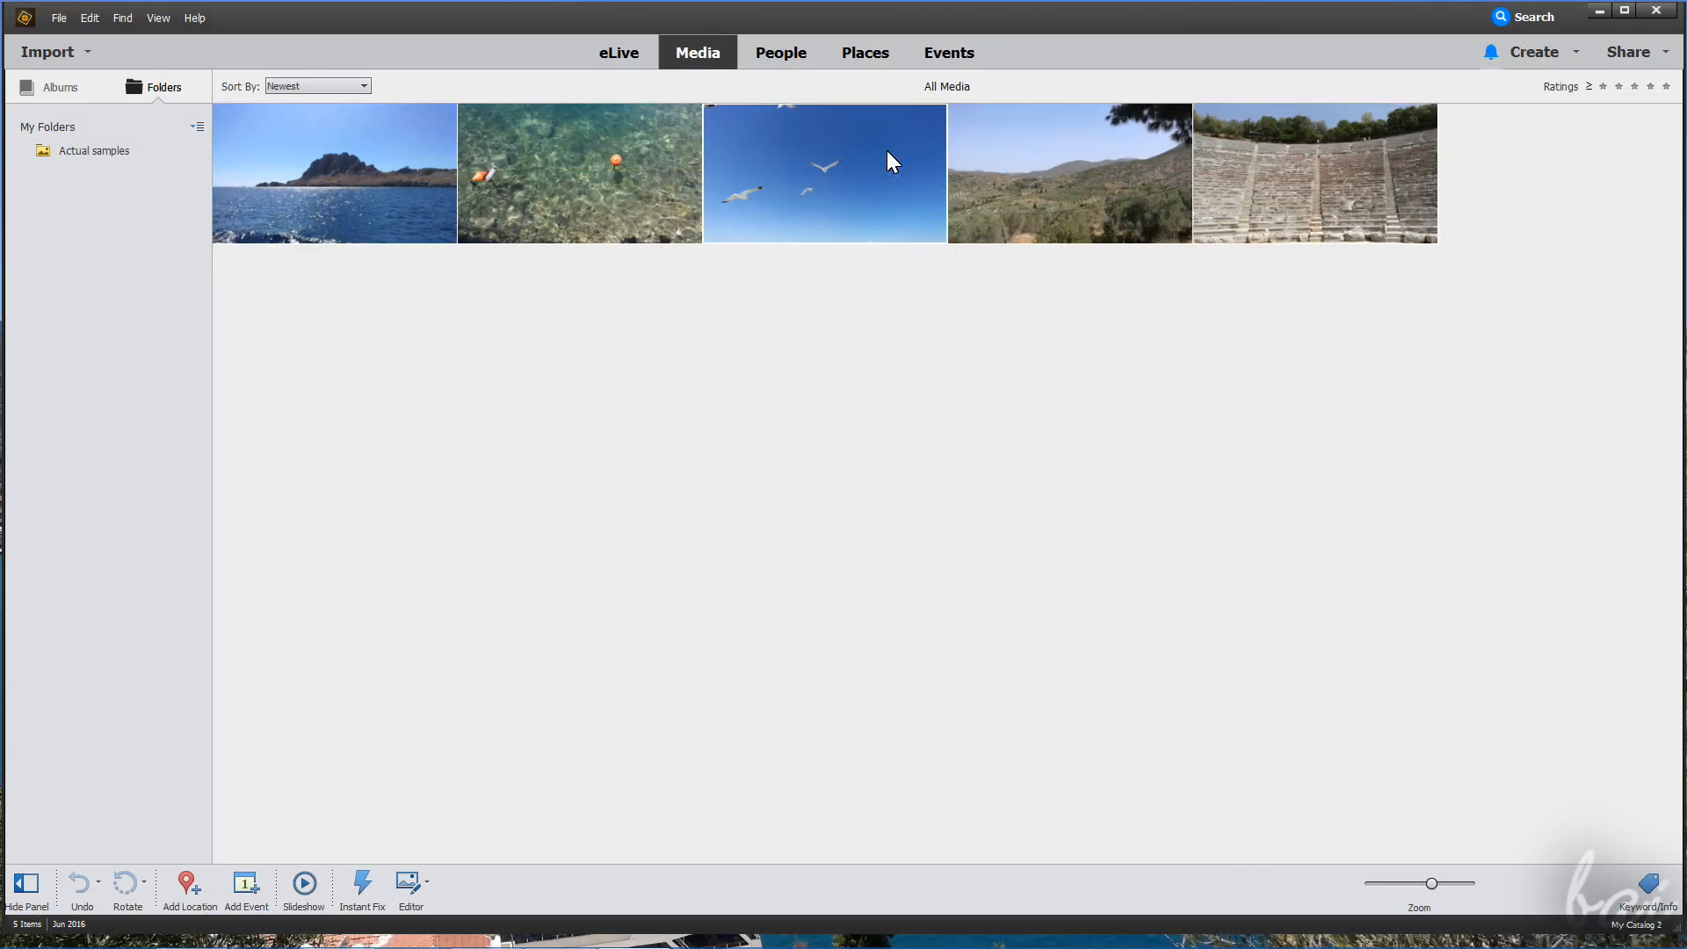
click(791, 58)
click(865, 62)
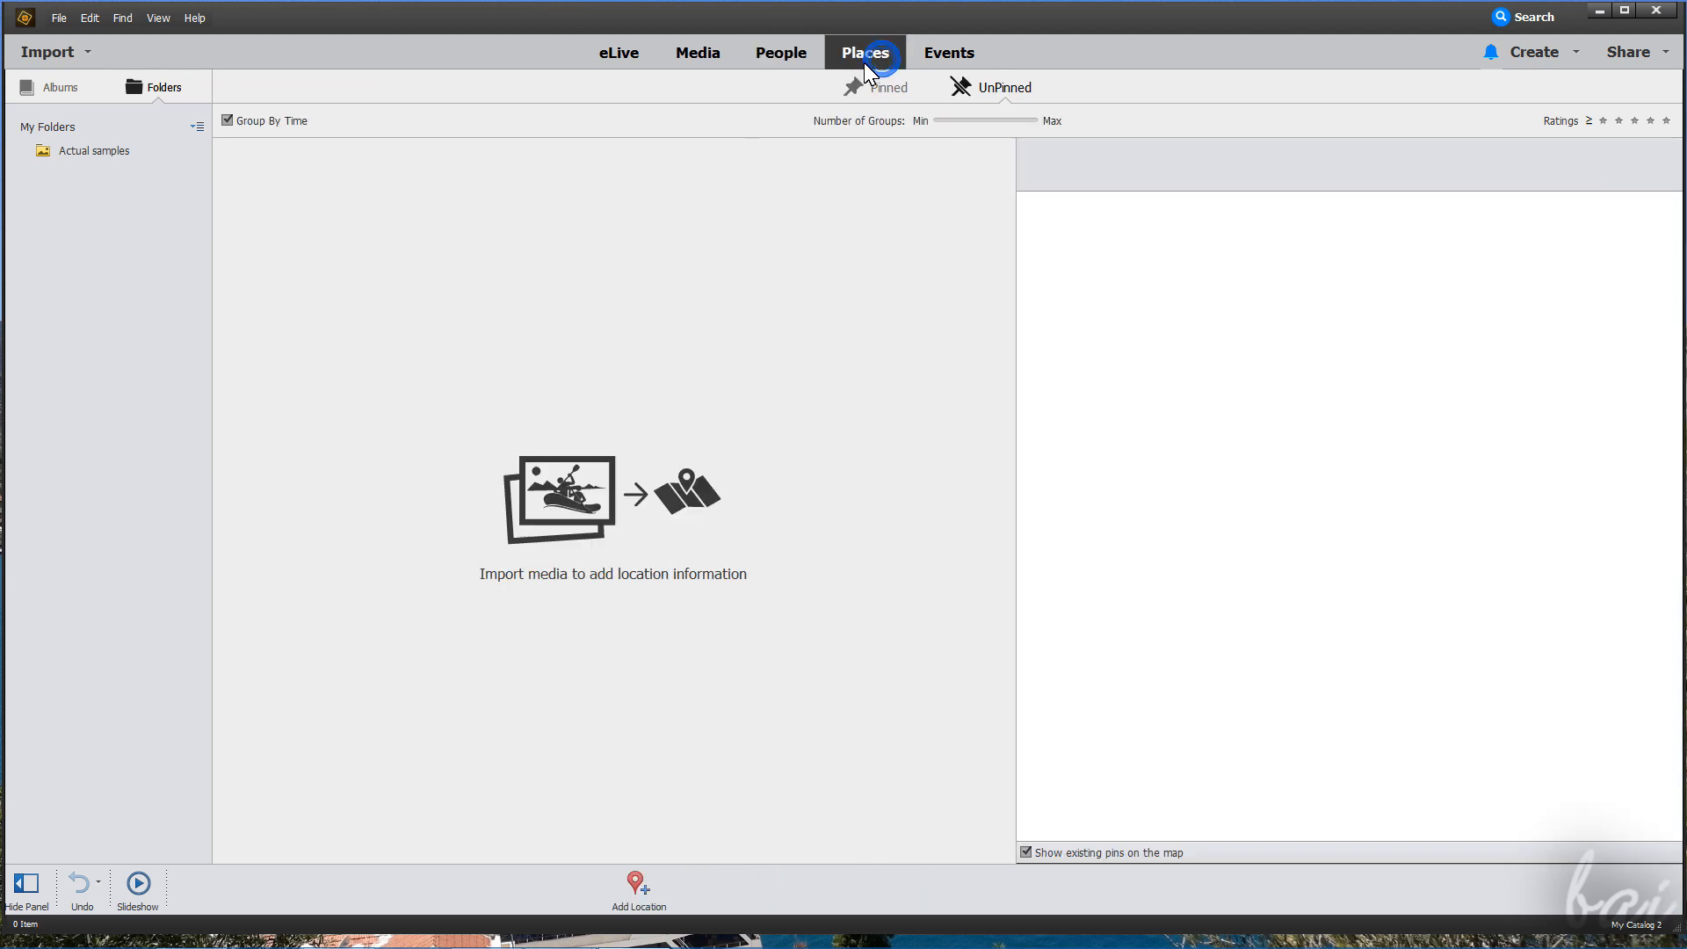
click(942, 56)
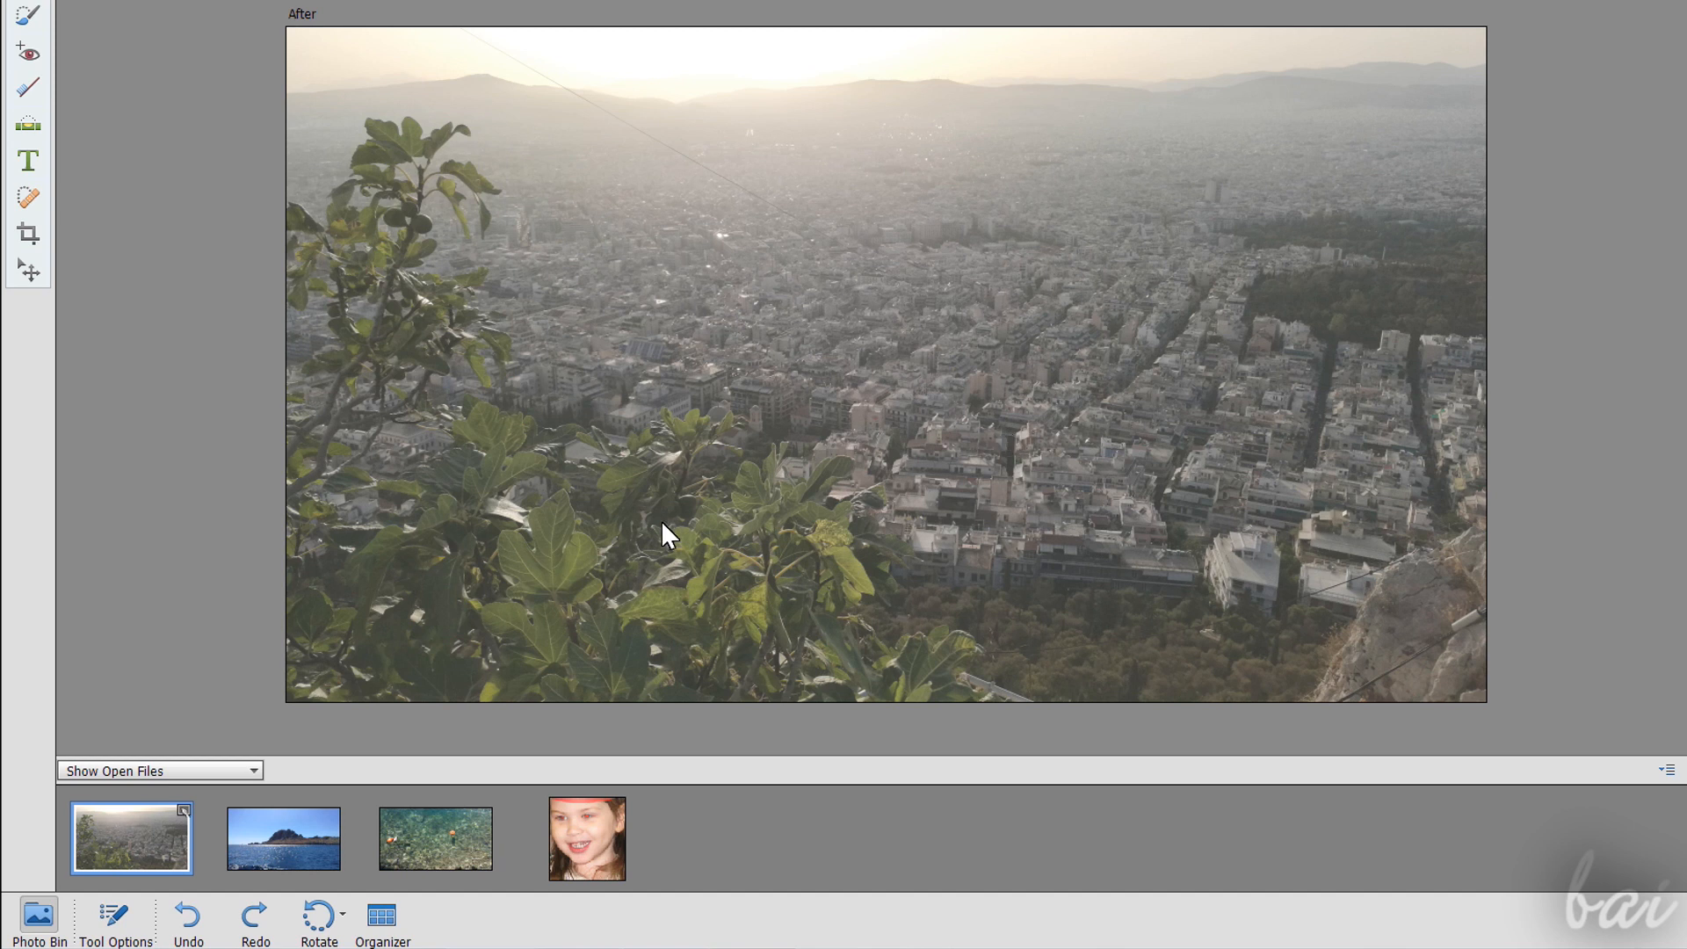
Step: Rotate the city photo left twice and back right twice to its upright orientation
click(318, 918)
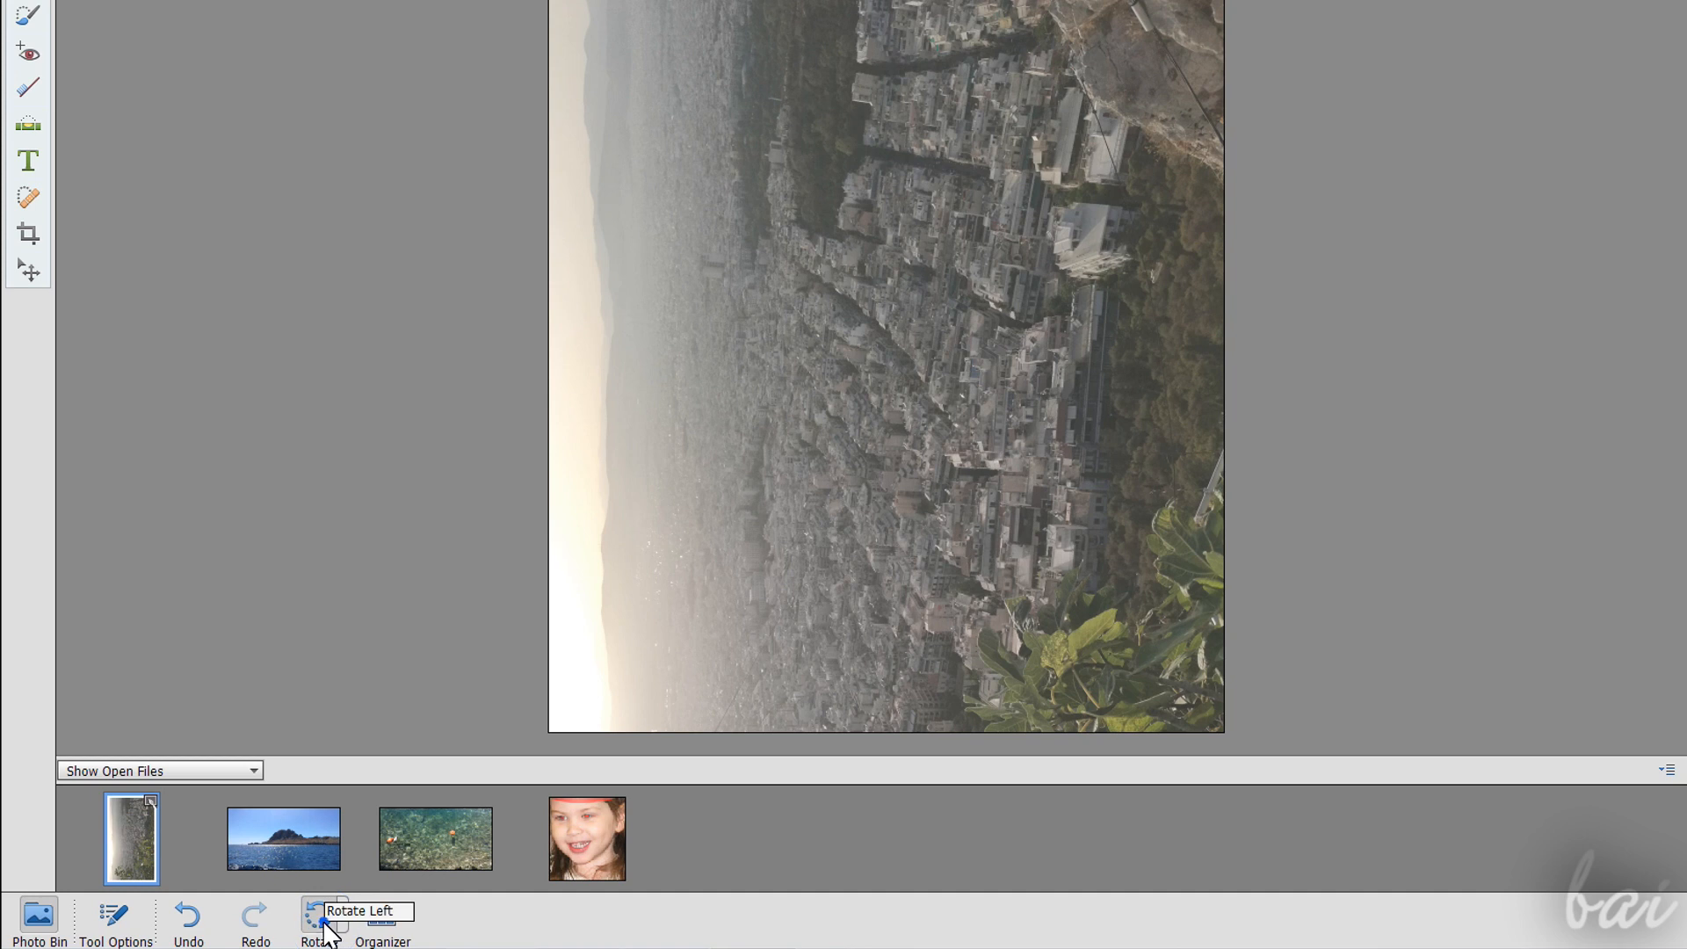
click(321, 921)
click(346, 919)
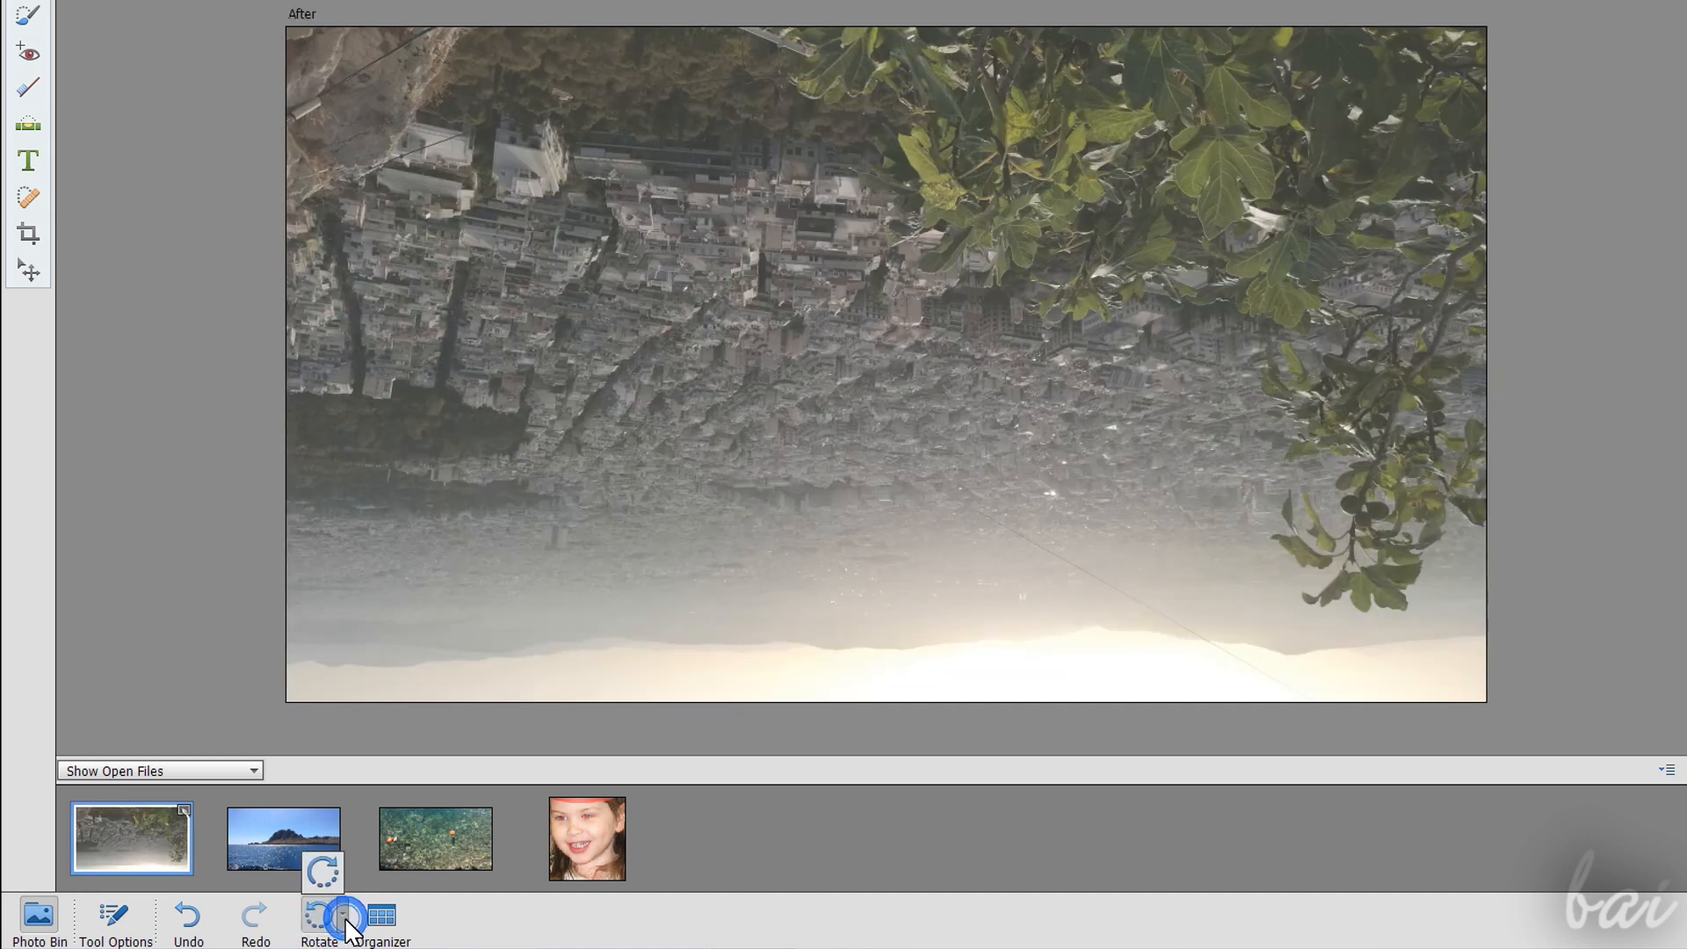
click(324, 872)
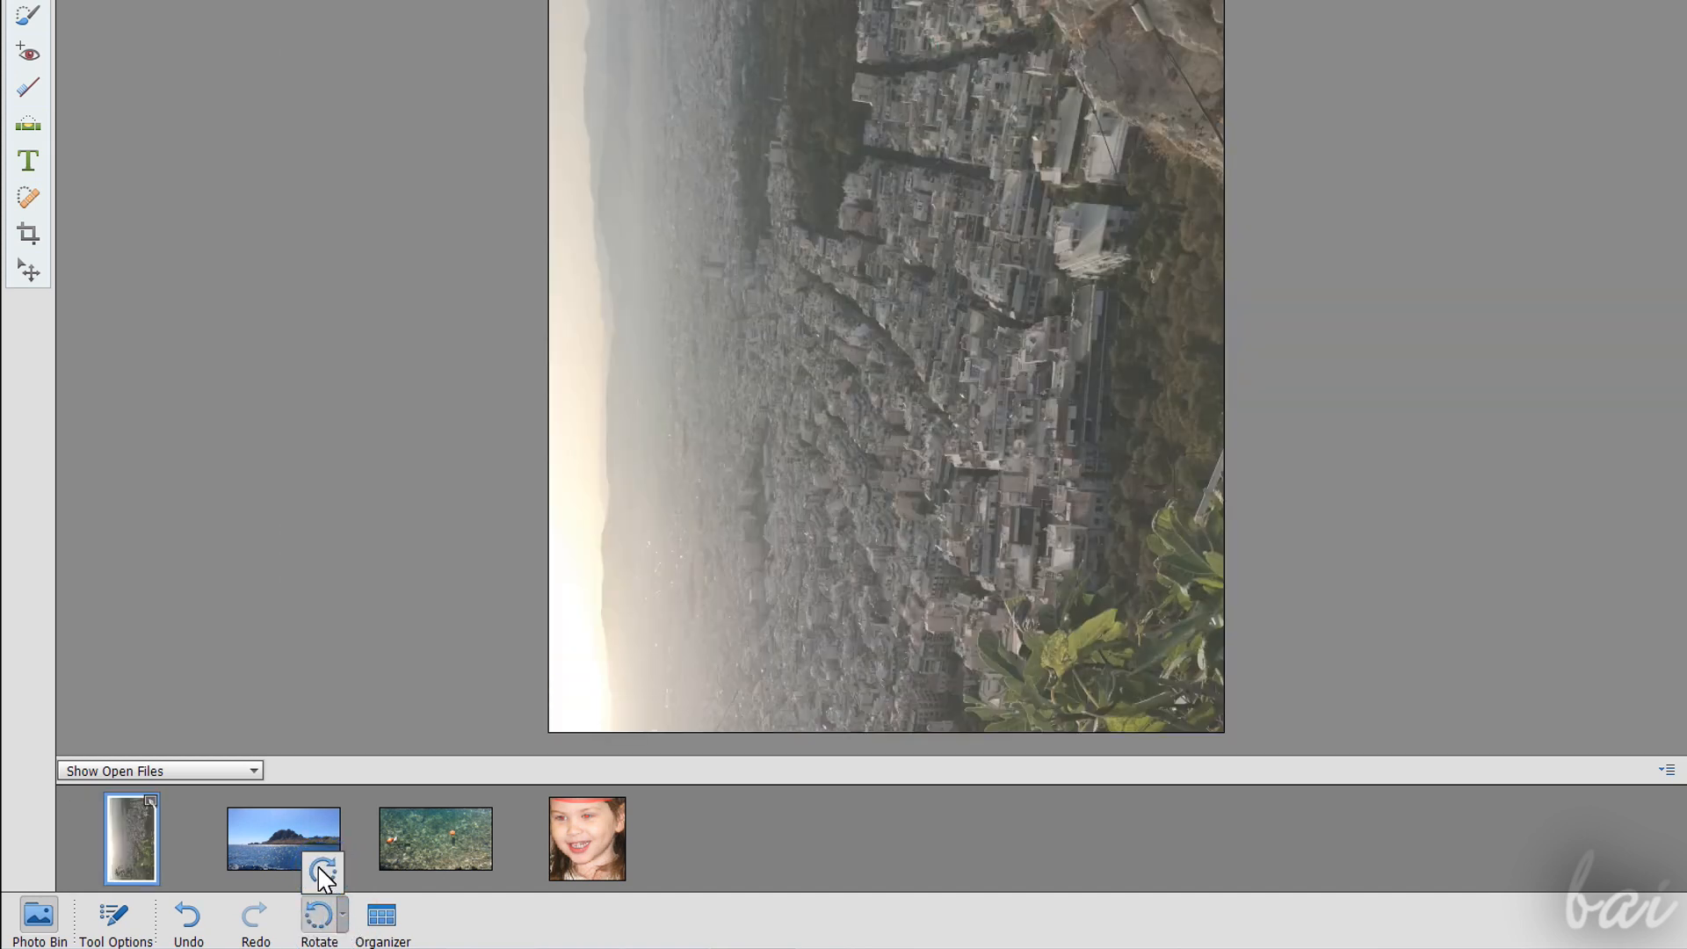
click(323, 873)
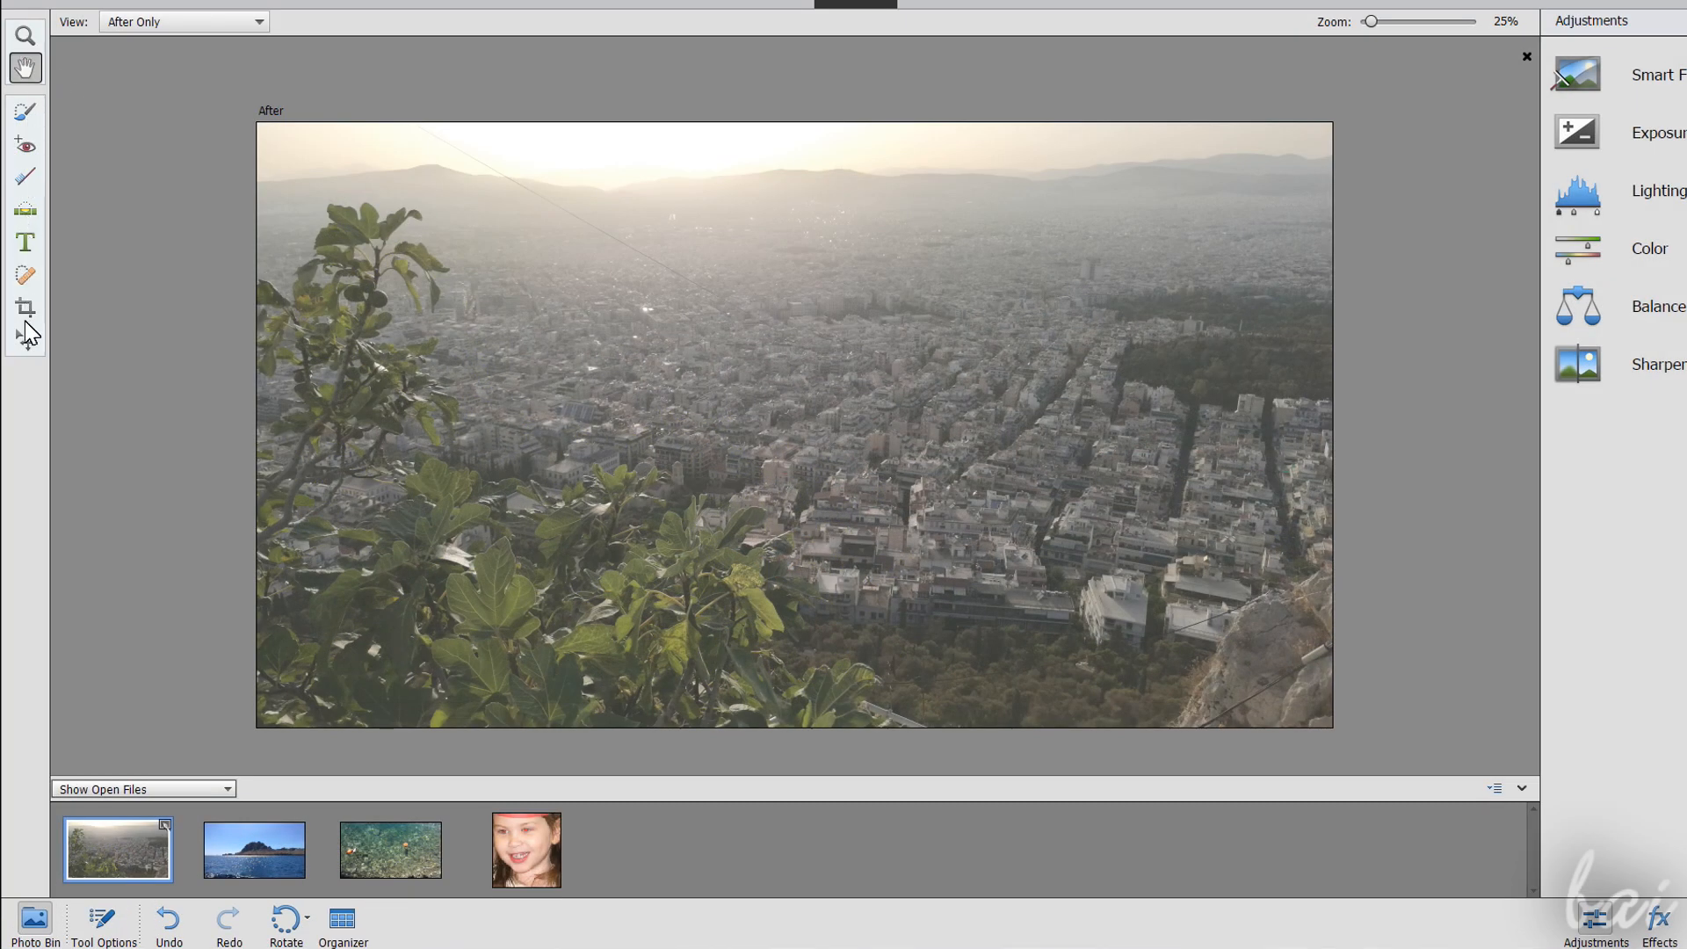
Step: Examine the options of the editing tools one after another, from Quick Selection through Whiten Teeth and Spot Healing Brush to Crop
click(25, 110)
click(24, 145)
click(27, 176)
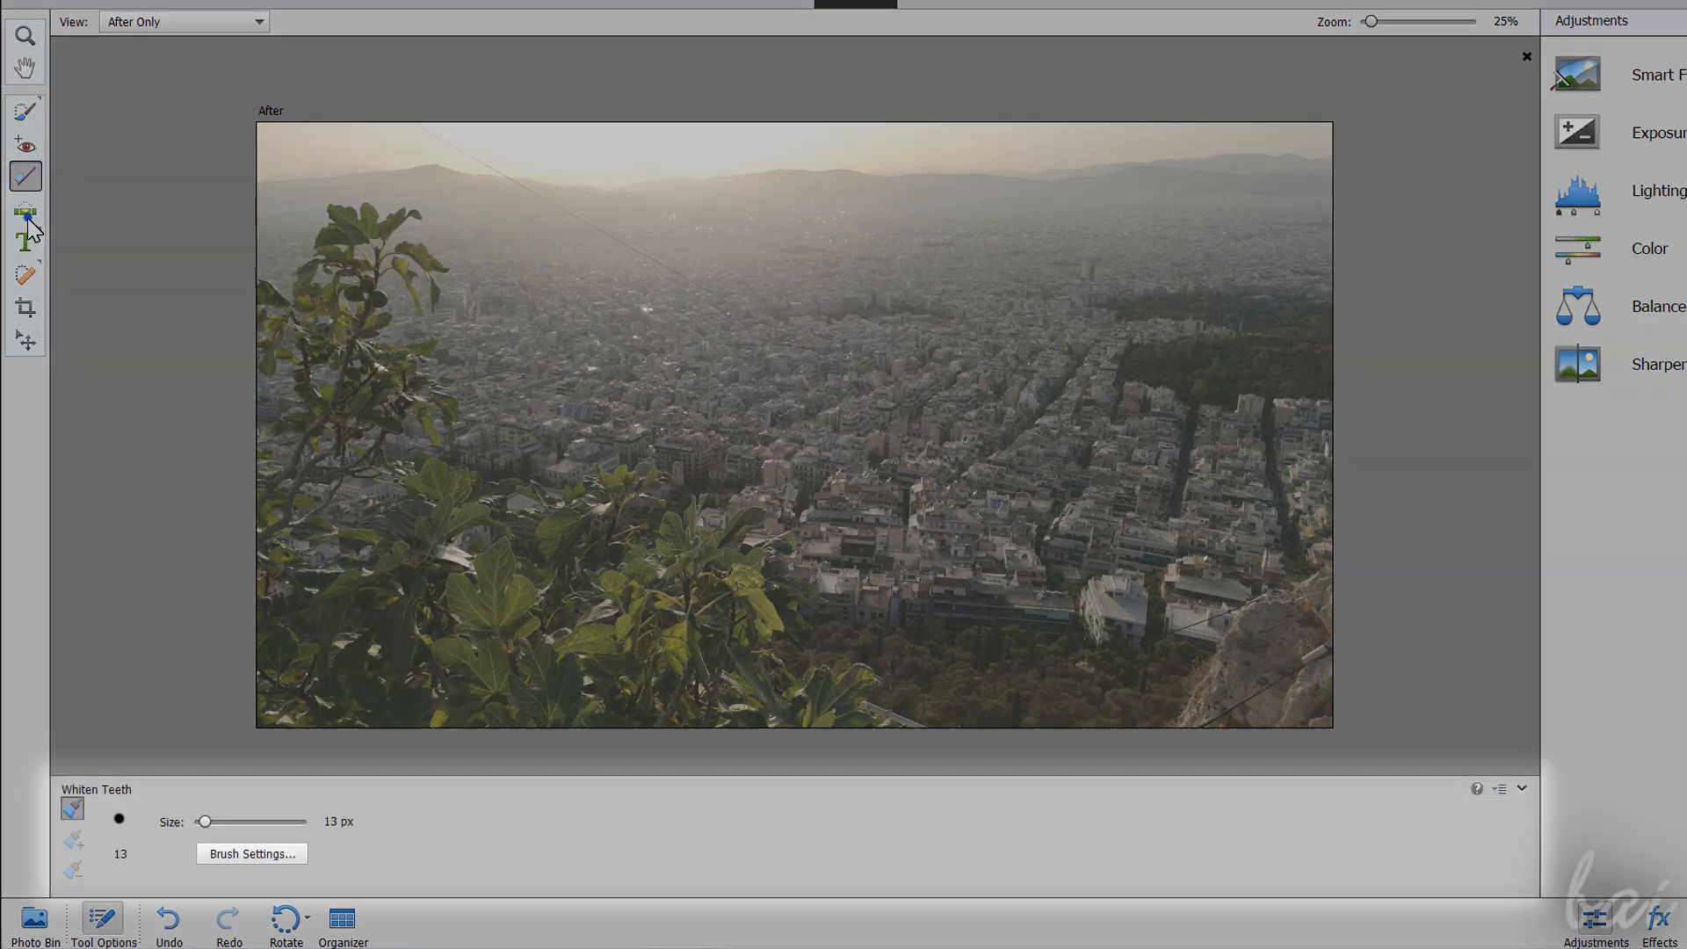
click(25, 208)
click(26, 242)
click(25, 275)
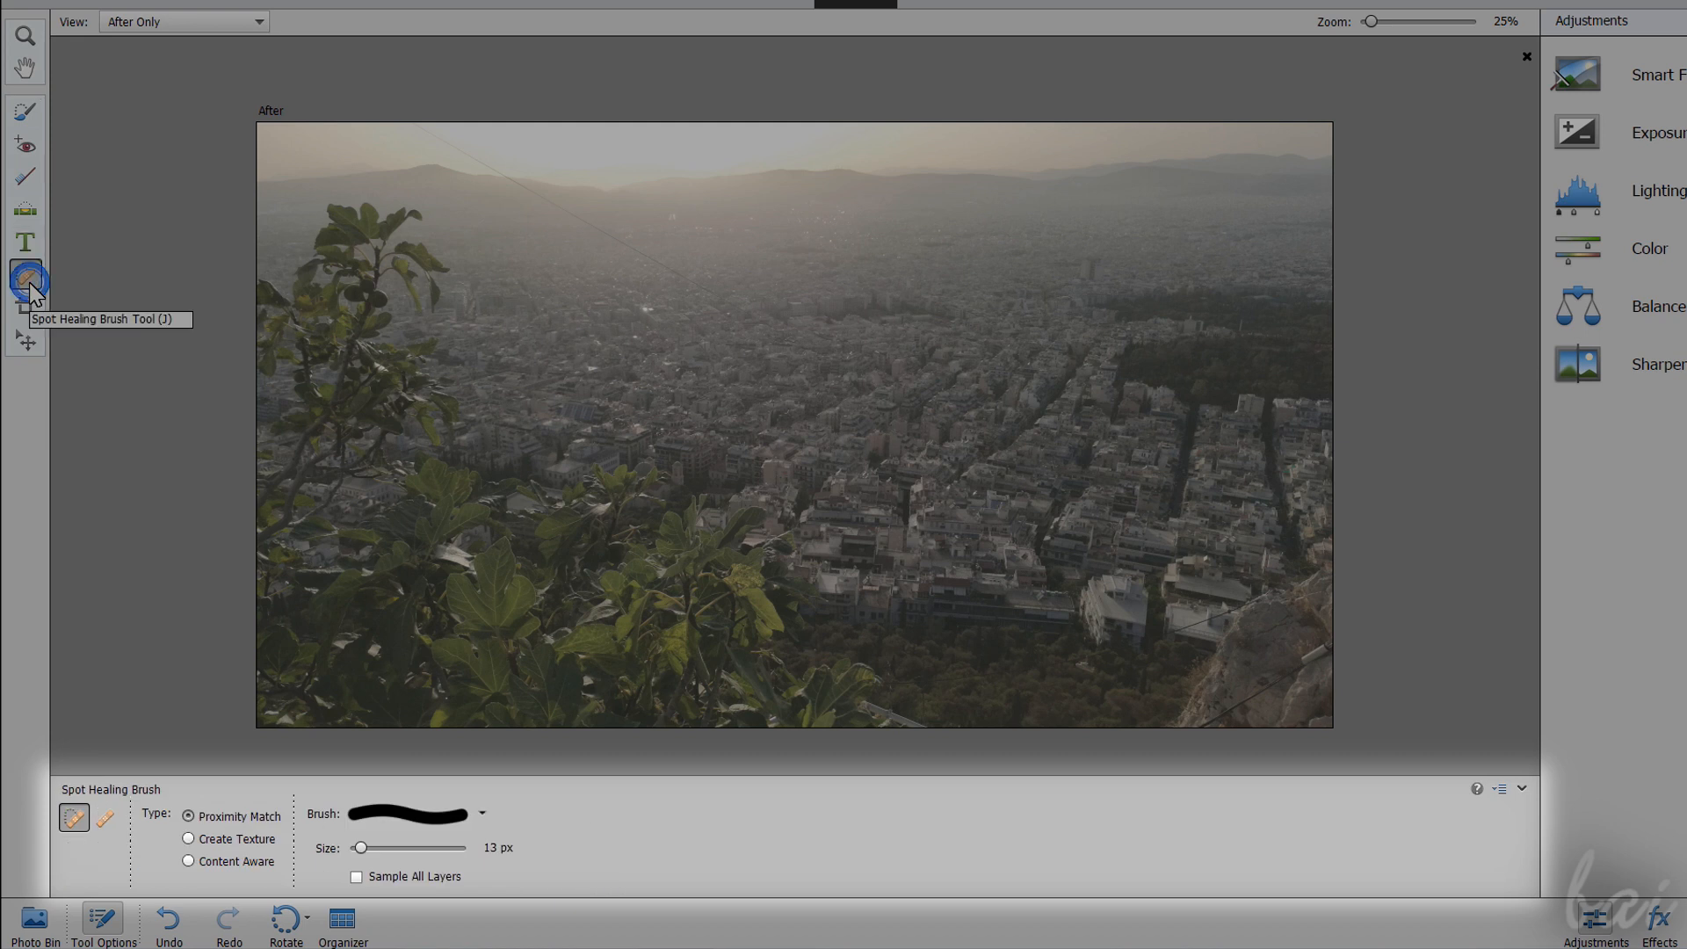
click(25, 308)
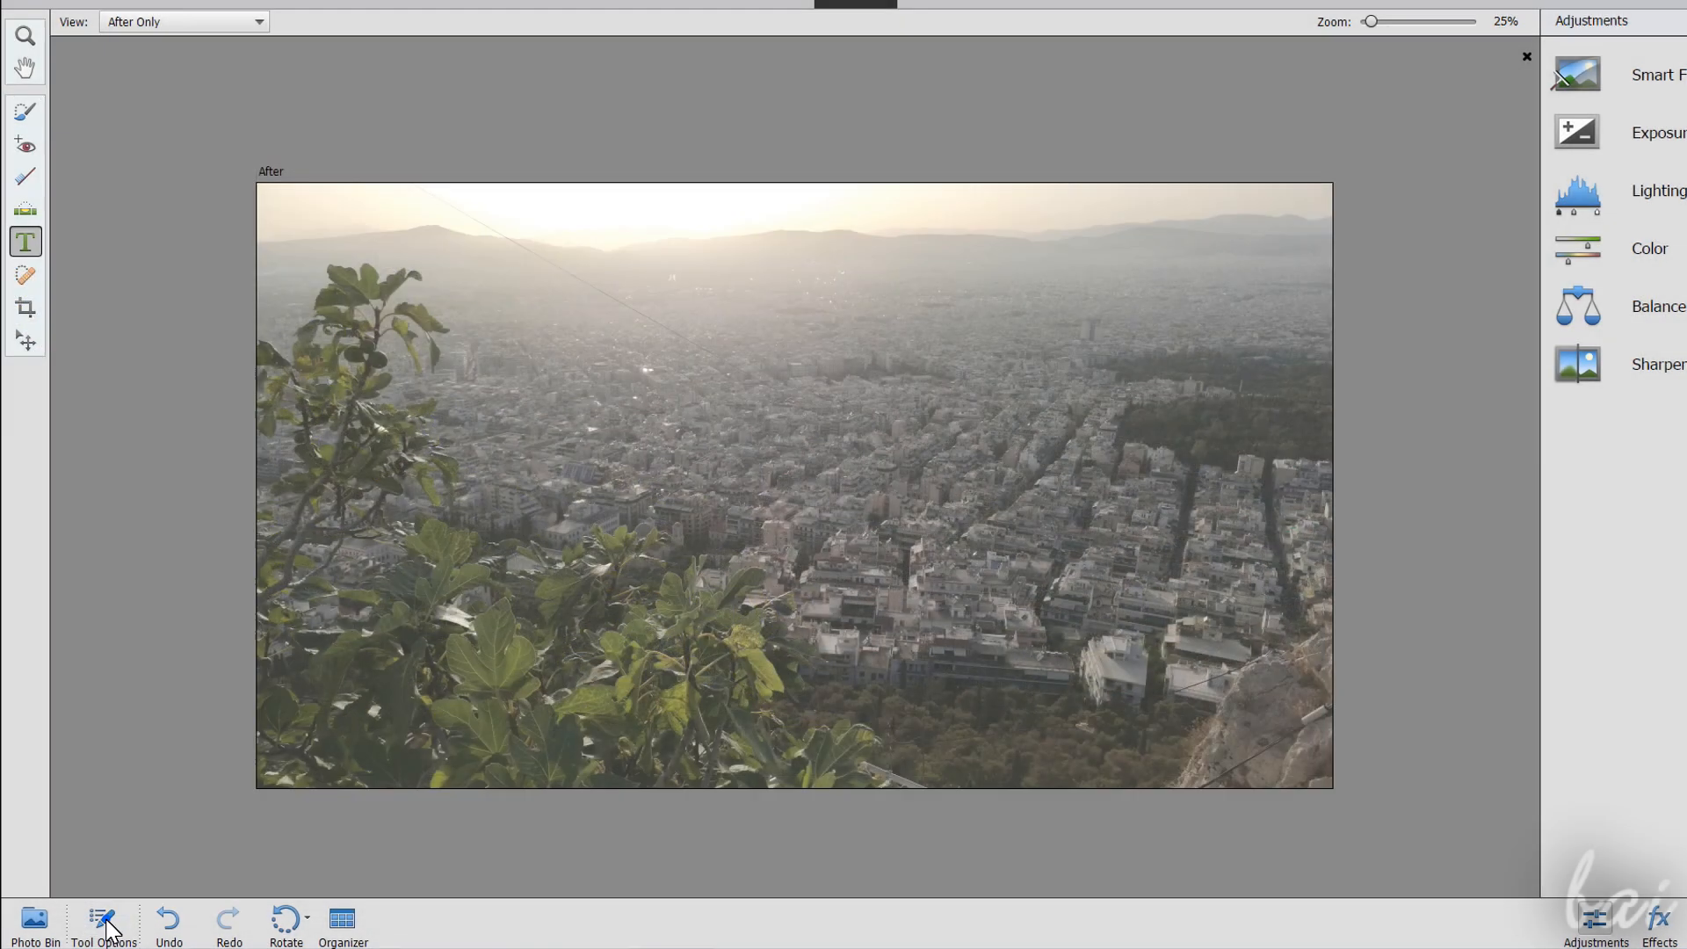
Step: Toggle the display of the Type tool's options, leaving them shown
click(104, 921)
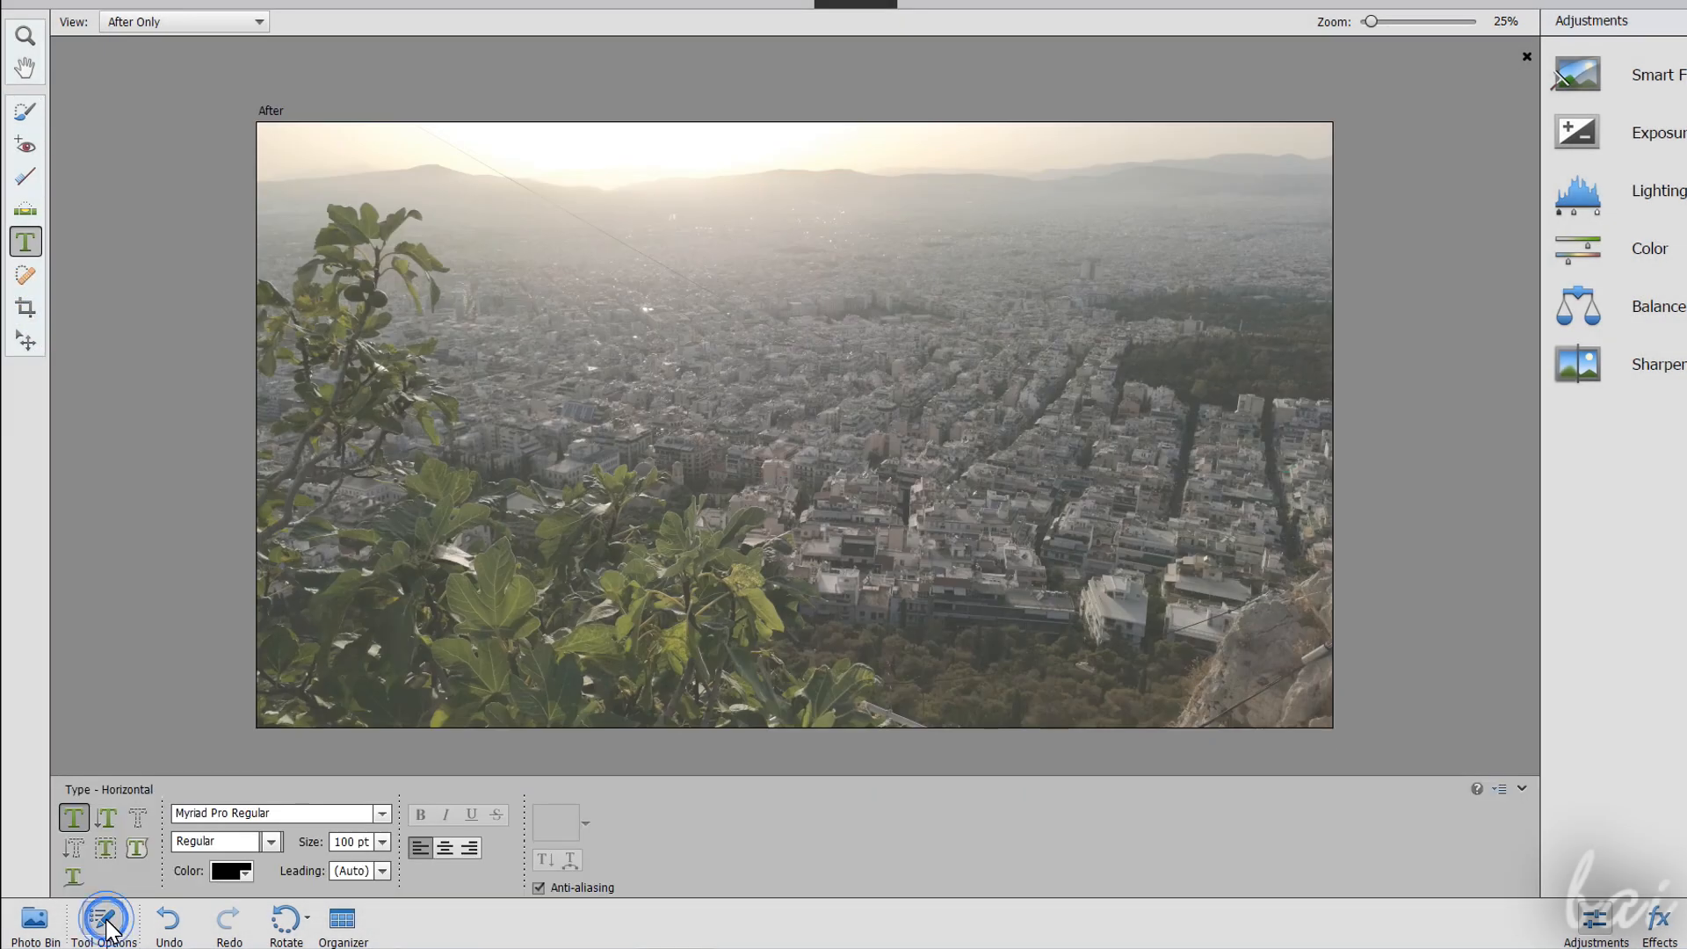
click(105, 924)
click(104, 922)
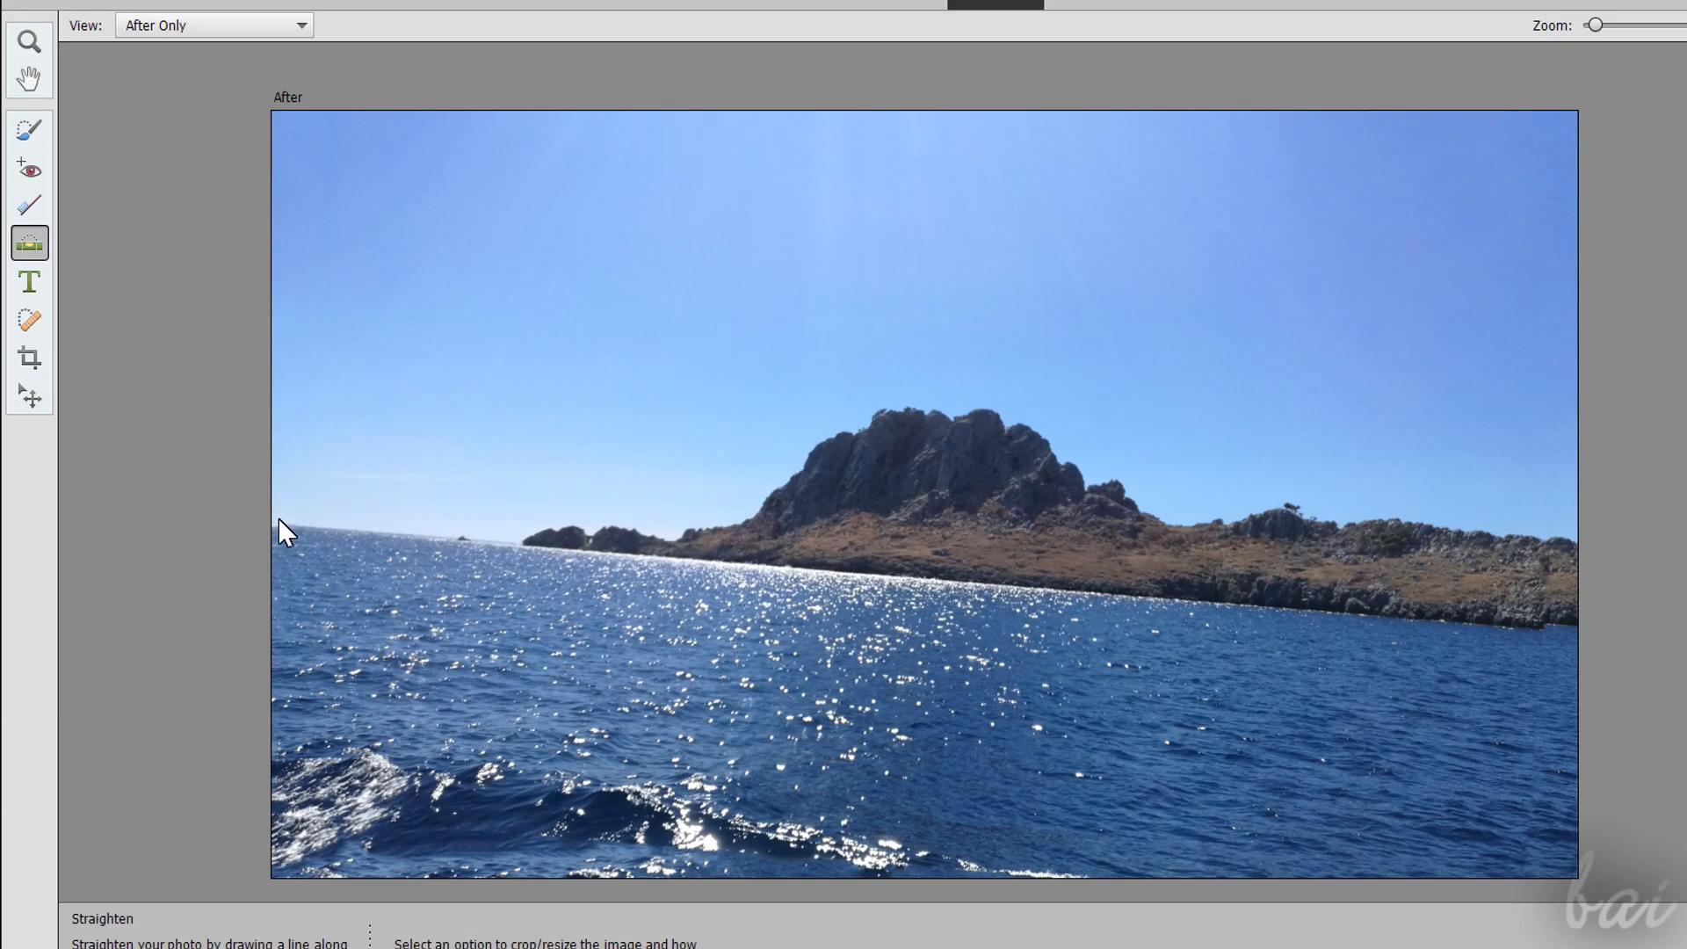
Step: Straighten the tilted island photo along its sea horizon
drag(278, 519, 1567, 623)
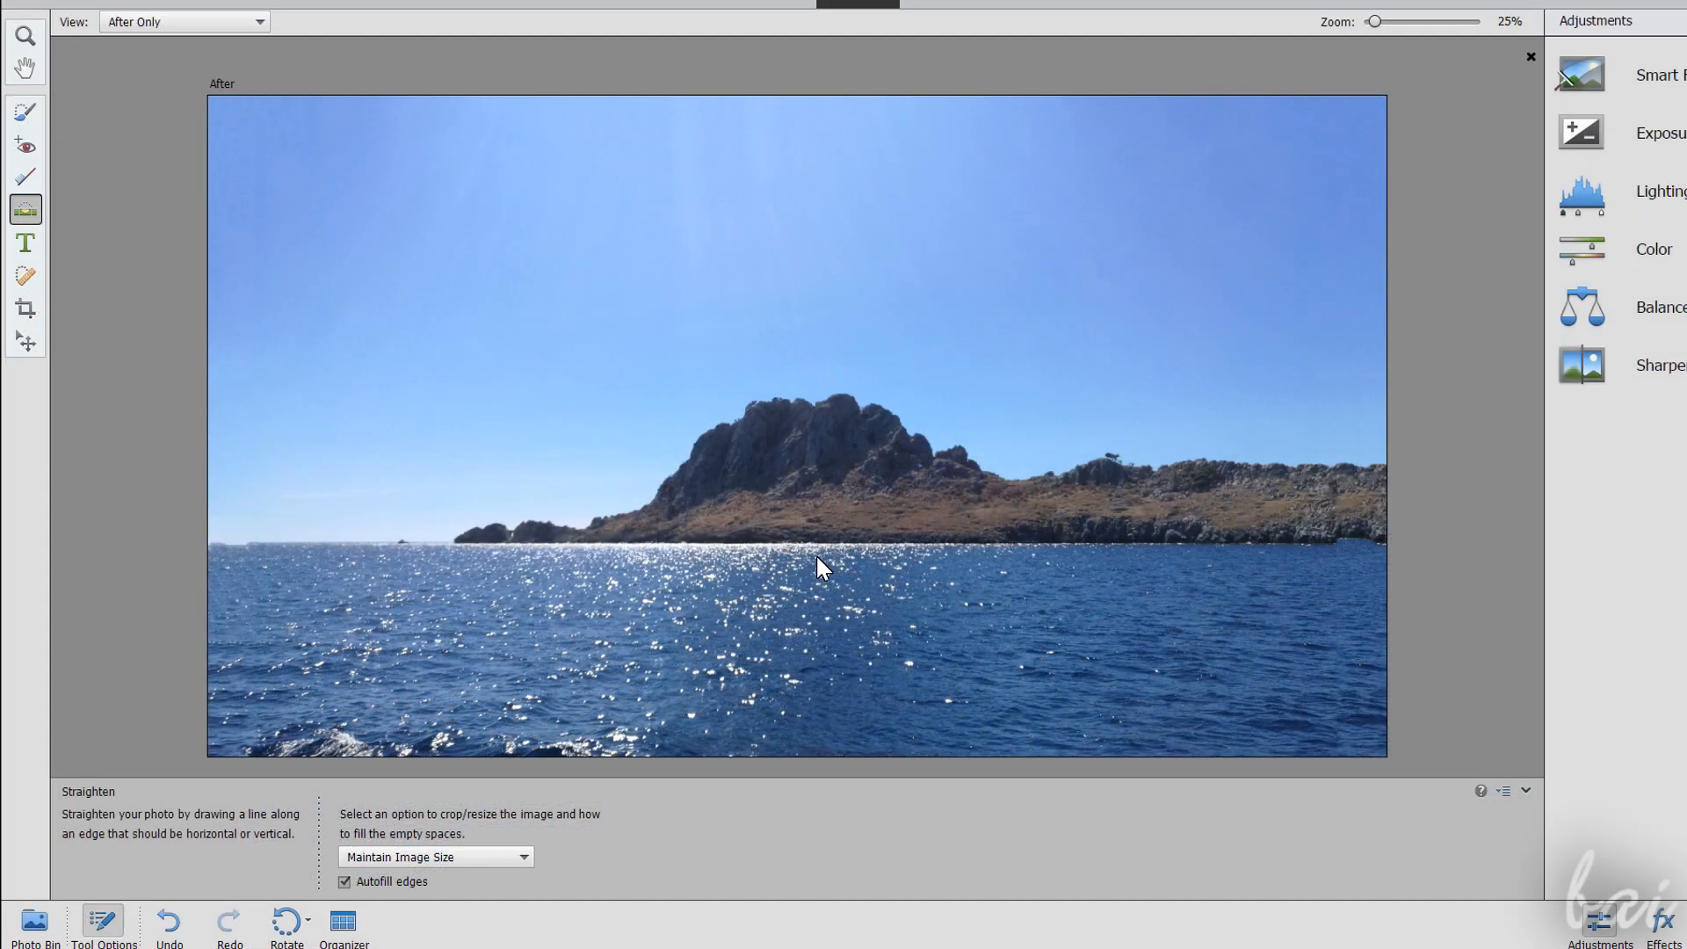
Step: Undo and redo the straightening of the island photo twice, leaving it applied
click(169, 924)
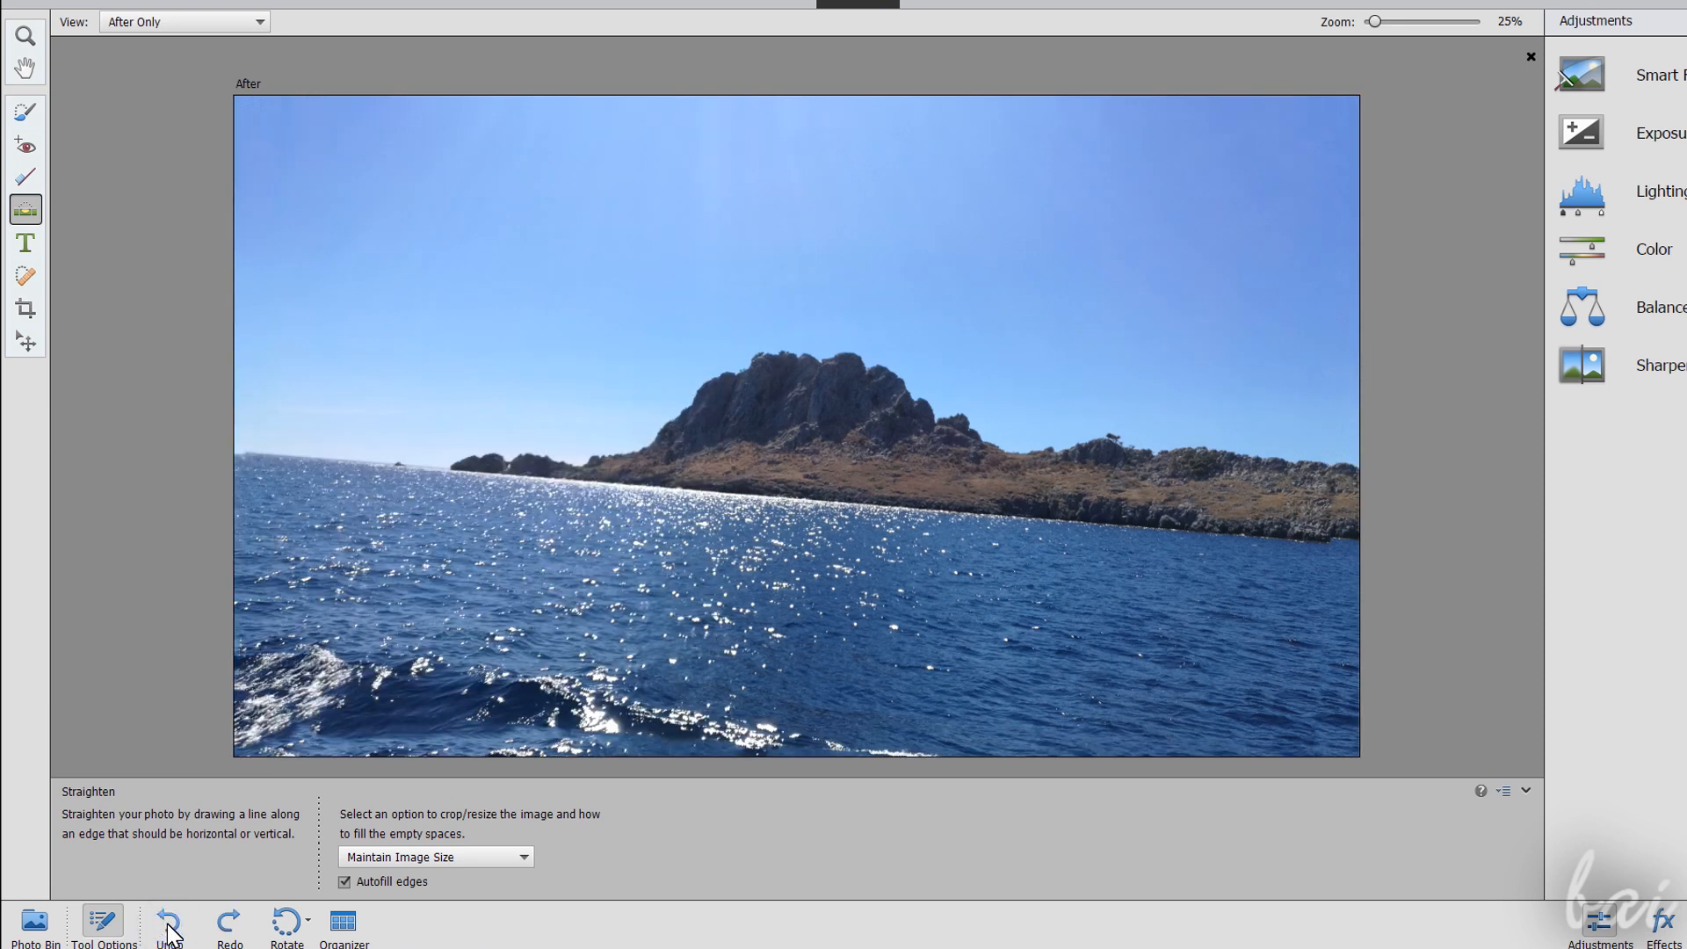
click(227, 924)
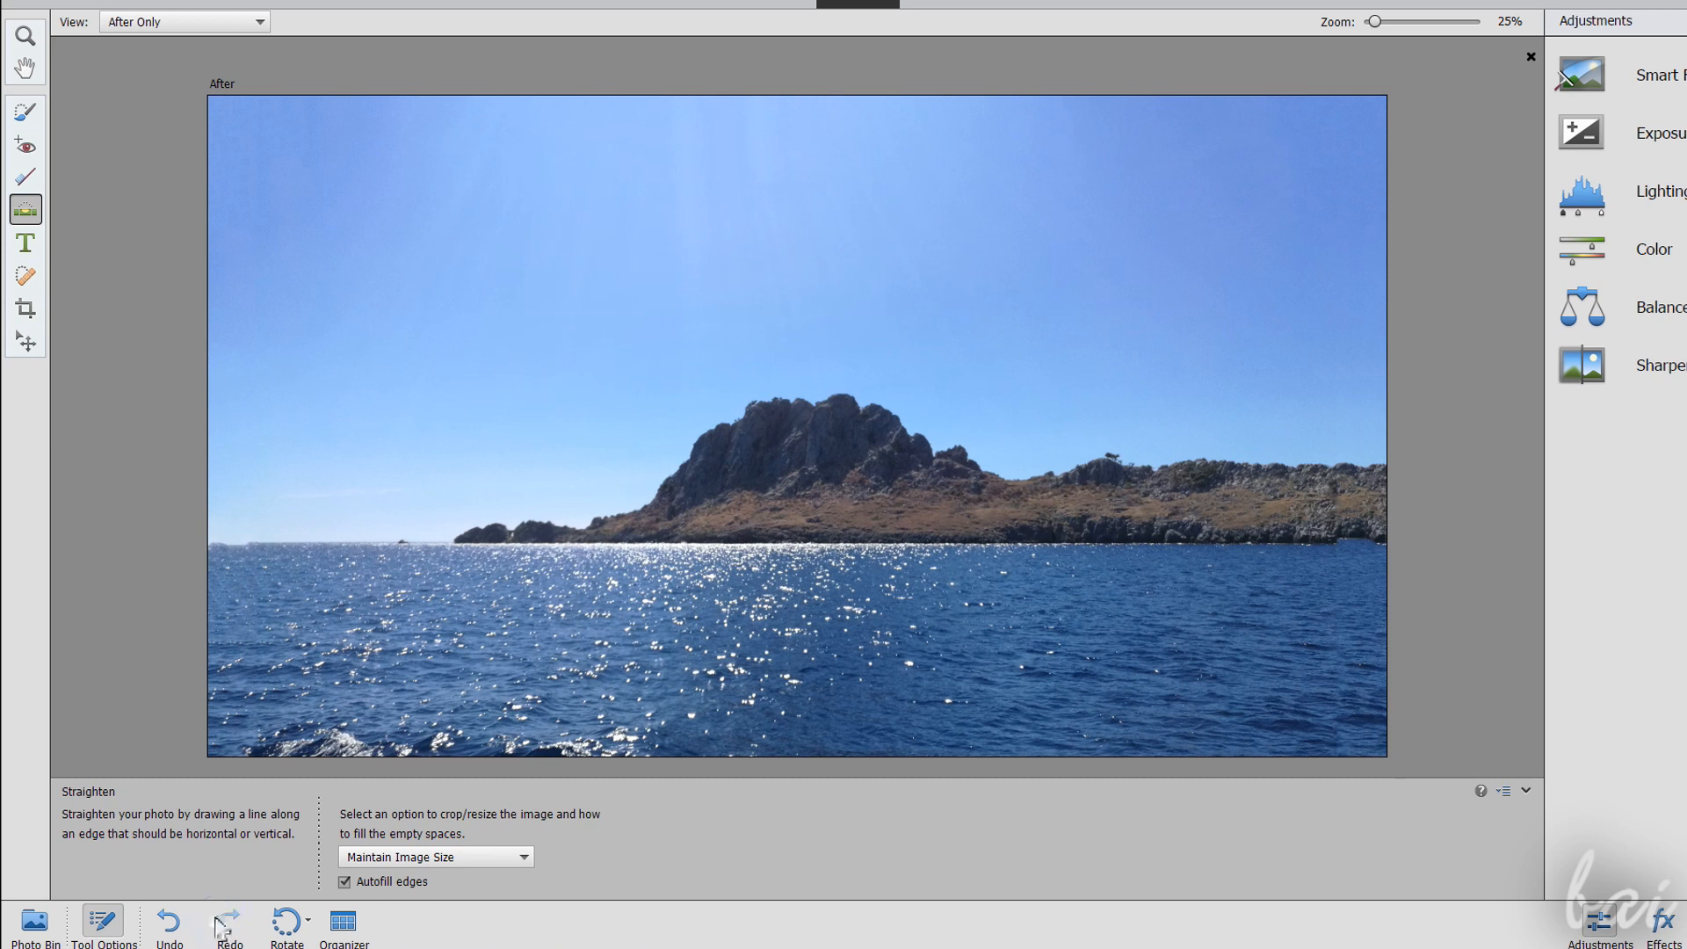
click(169, 925)
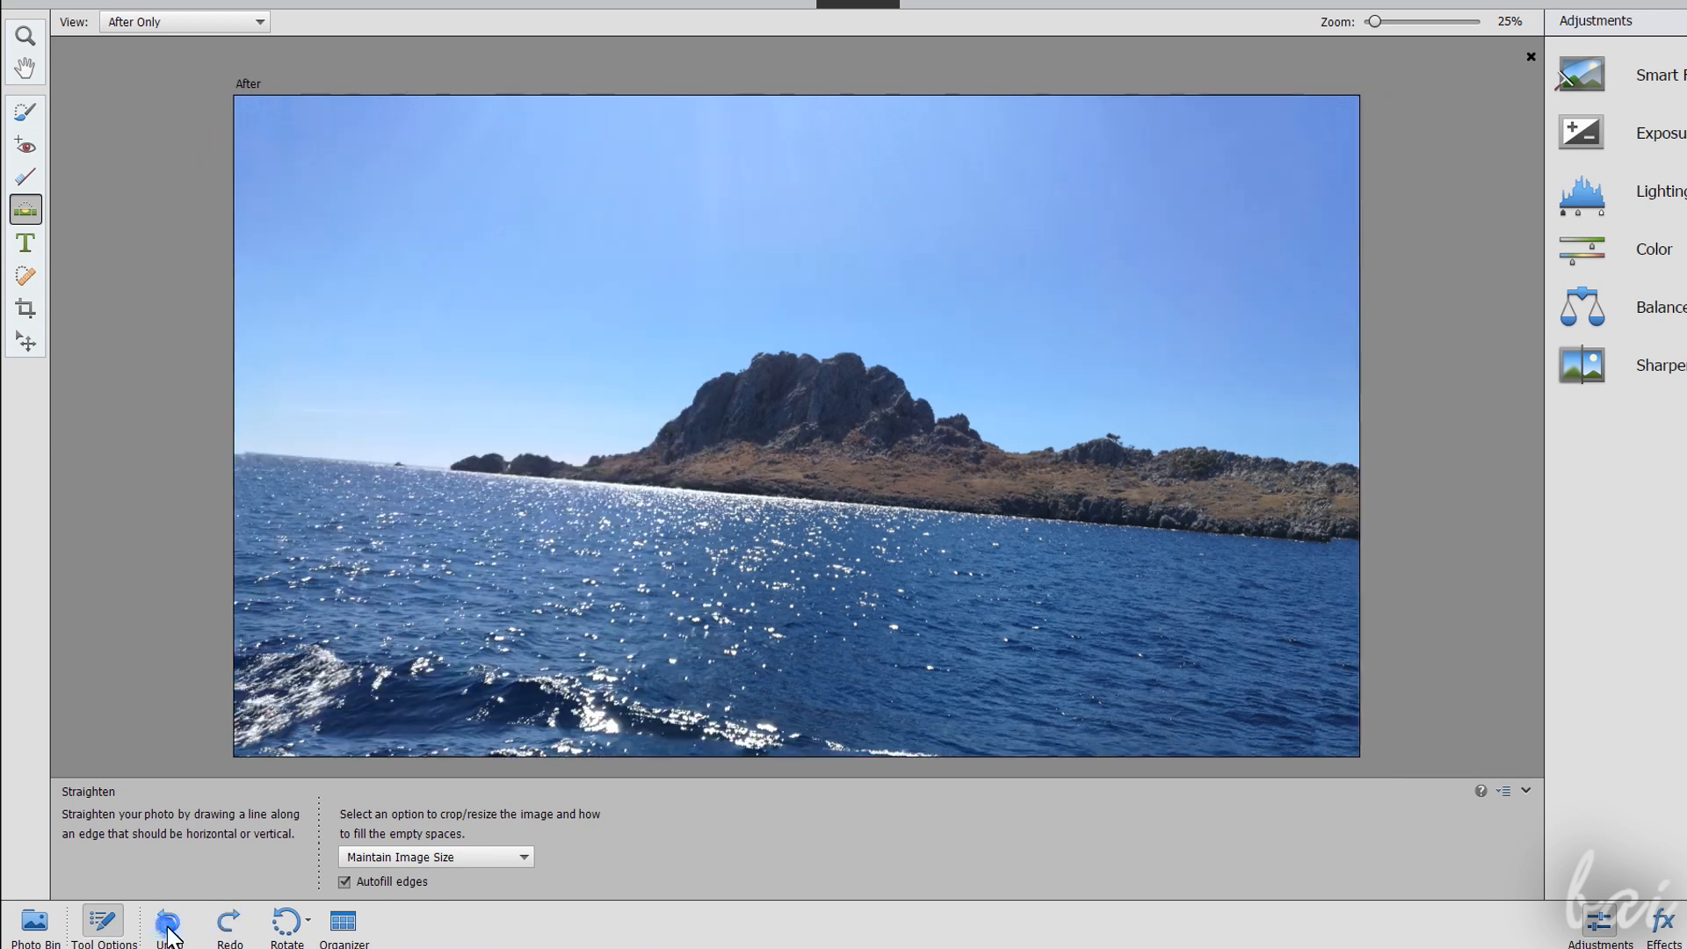
click(229, 923)
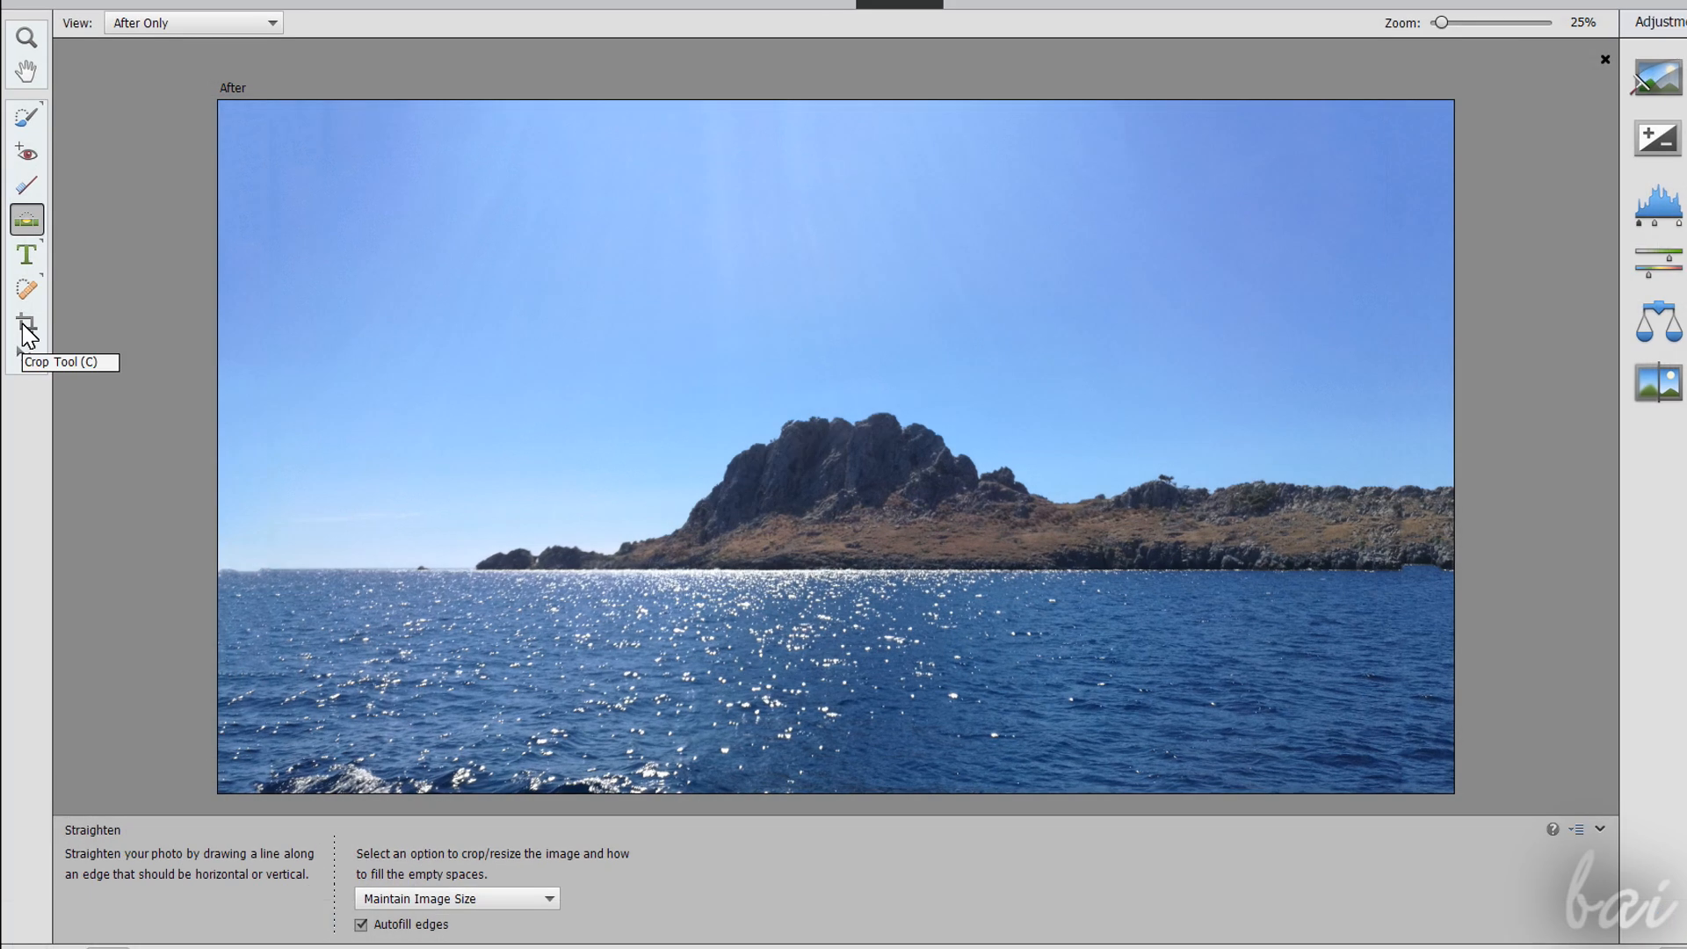
Step: Crop the island photo to a smaller upright frame around the rocky peak, cutting off the upper sky, the far headland and the nearest water
click(24, 325)
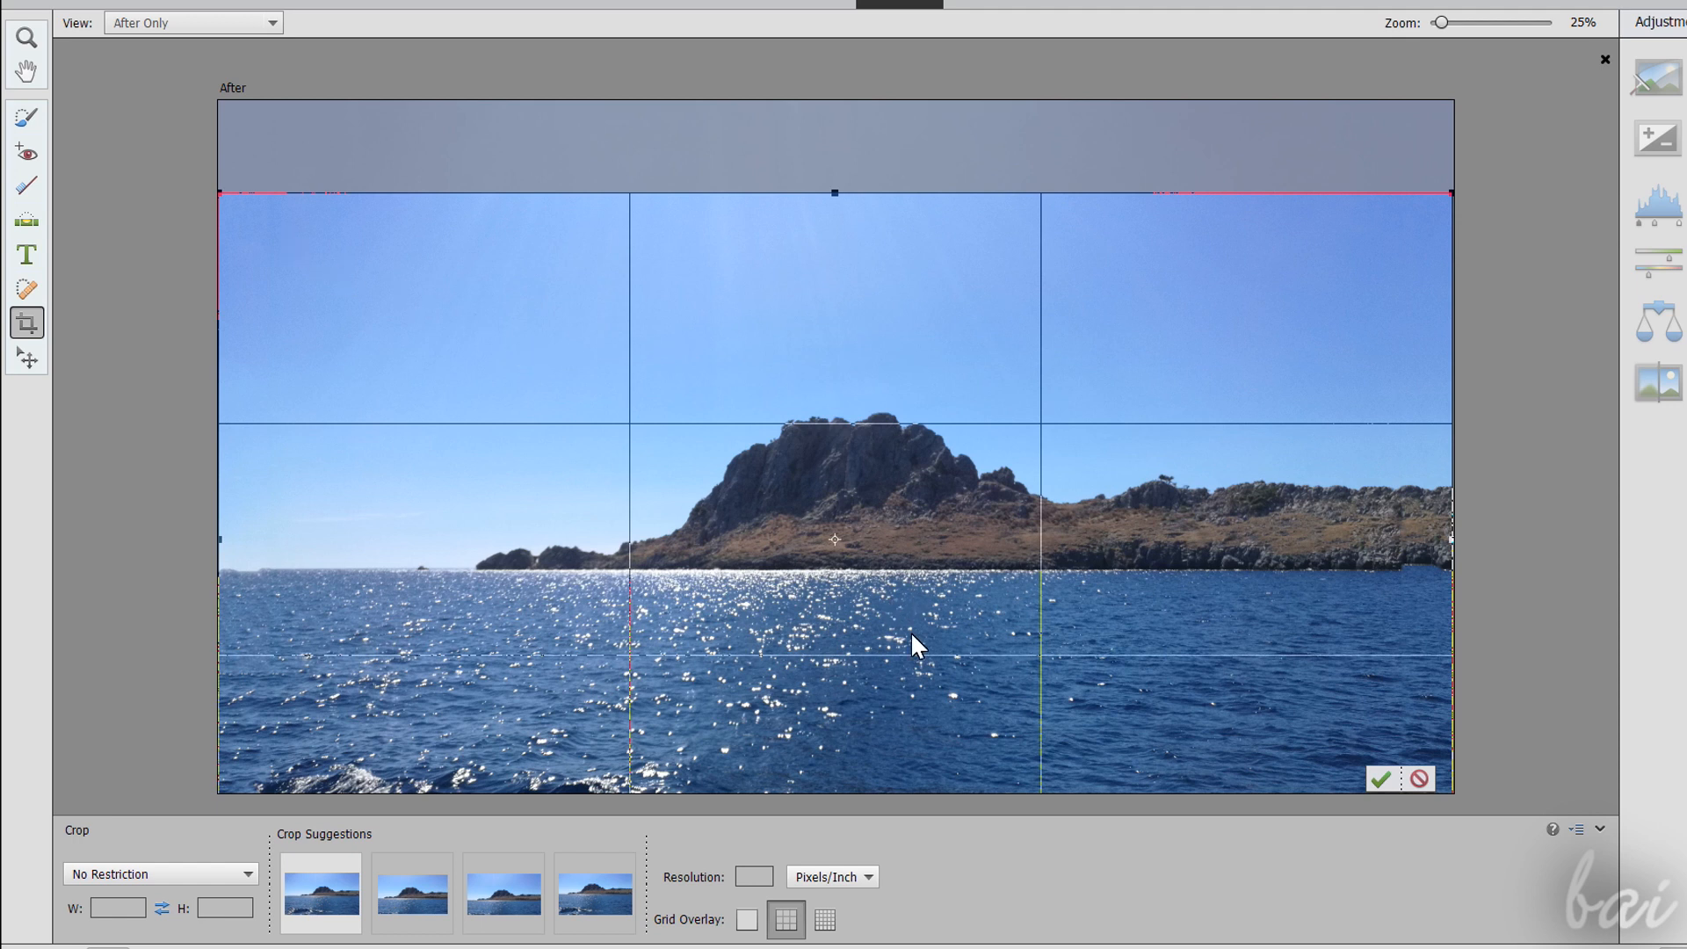
drag(915, 599, 933, 536)
drag(501, 256, 603, 256)
drag(321, 149, 708, 434)
drag(941, 568, 719, 480)
drag(1054, 622, 677, 732)
drag(256, 246, 264, 327)
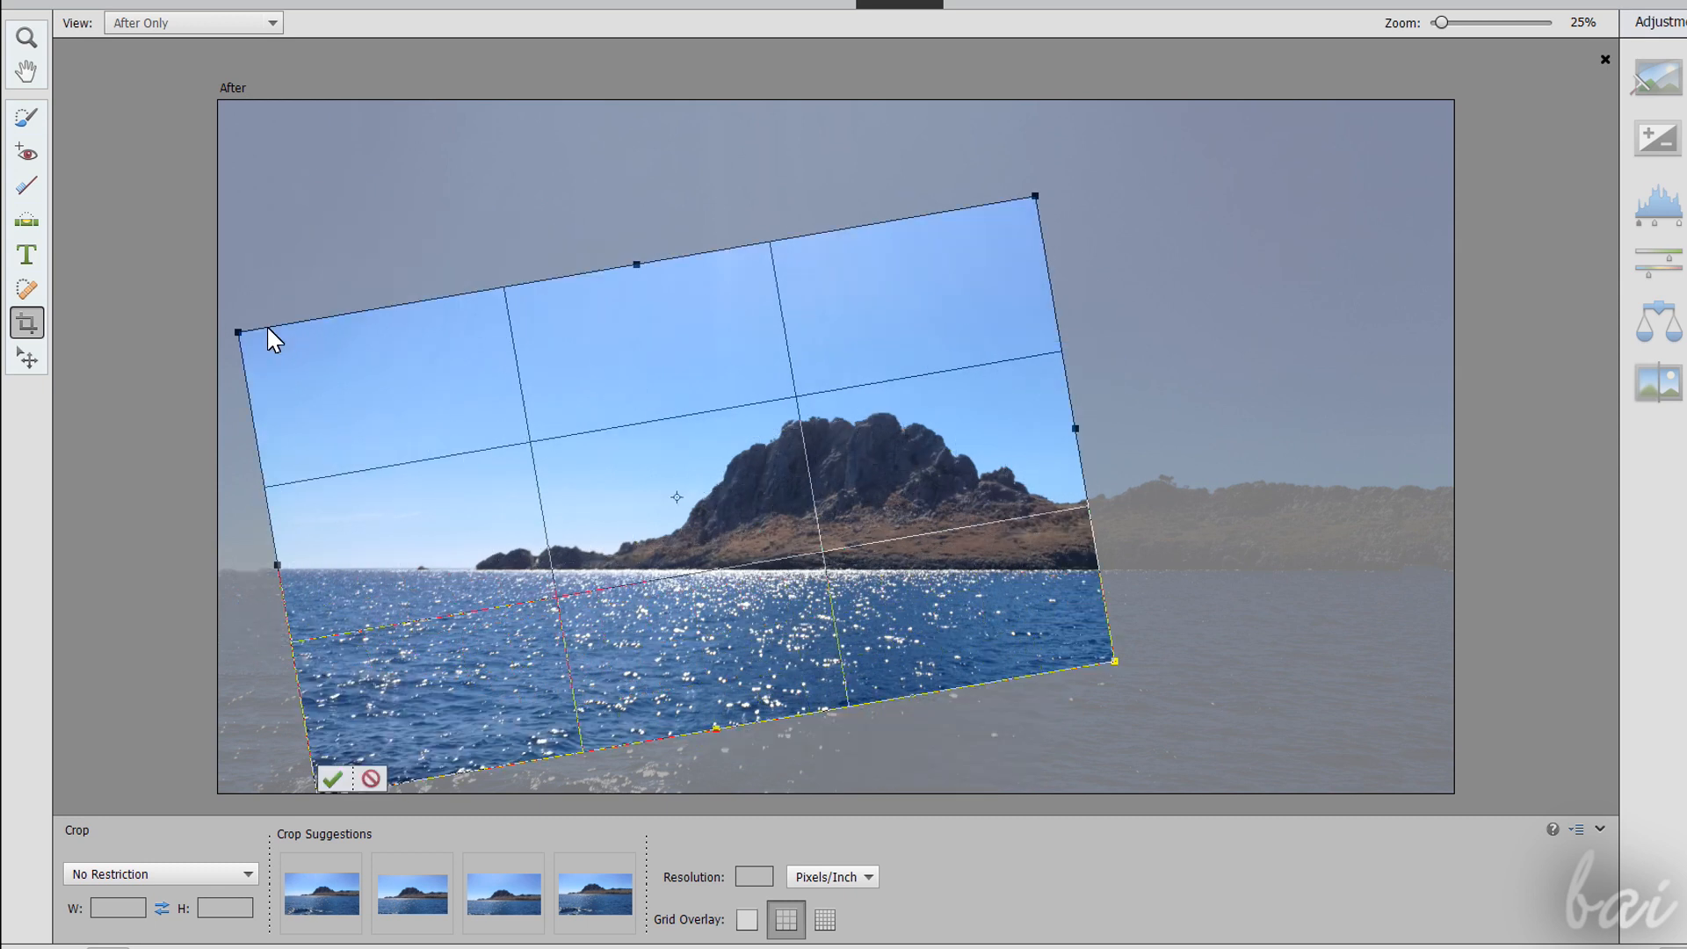
key(ctrl+z)
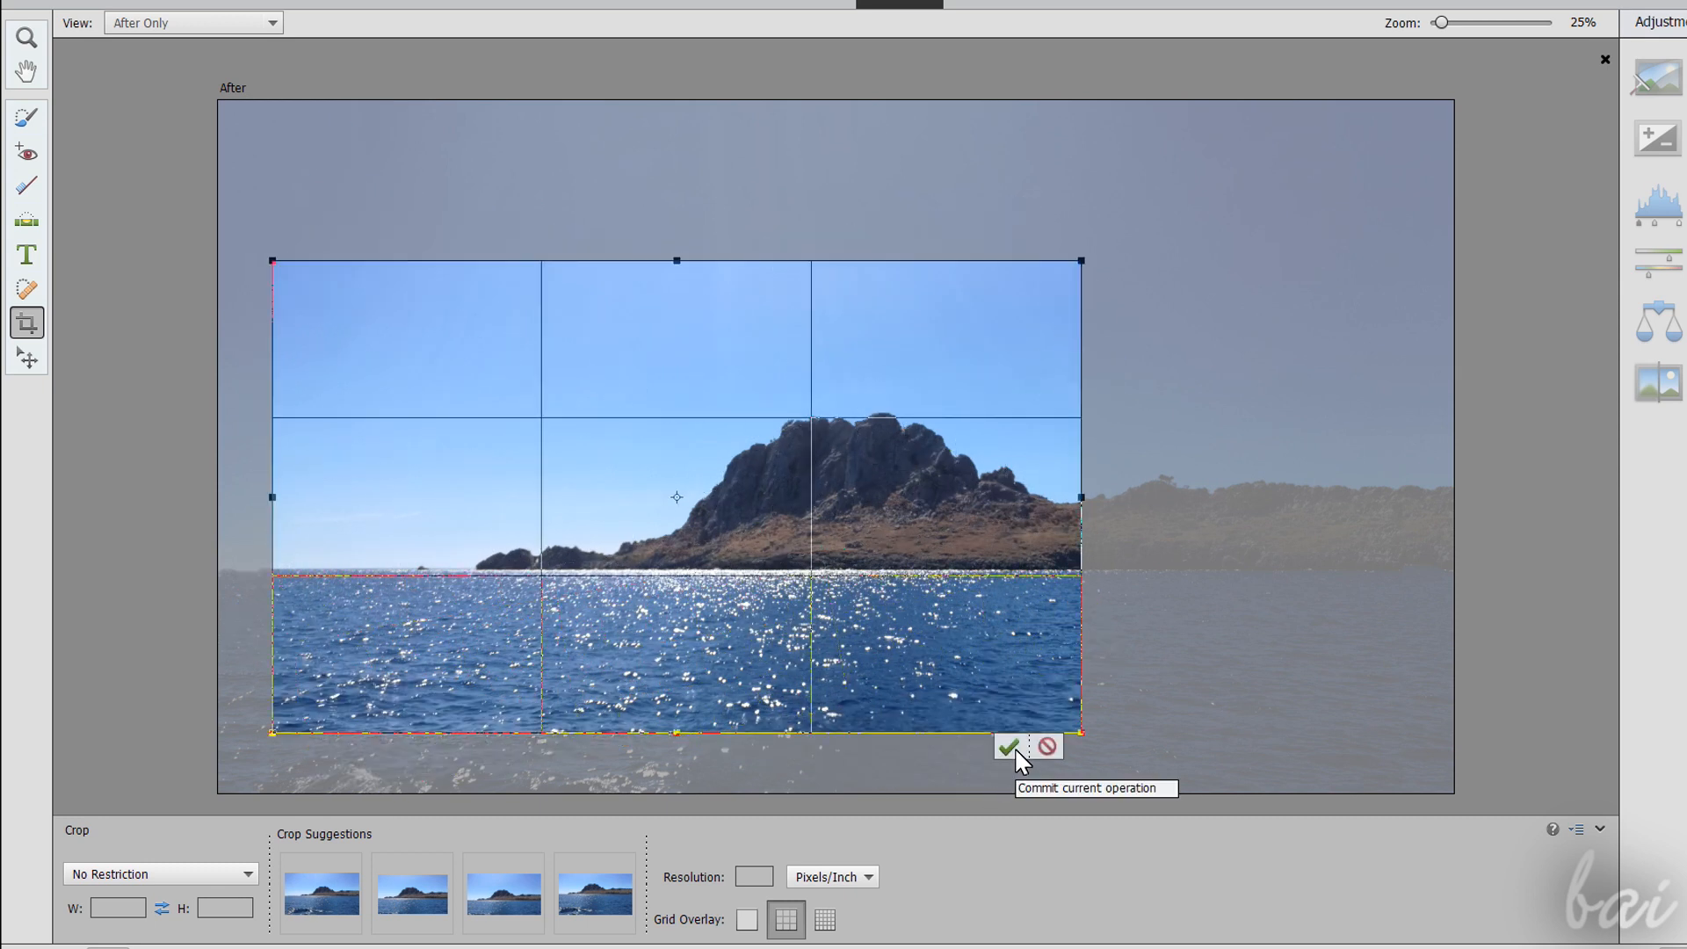
click(1012, 747)
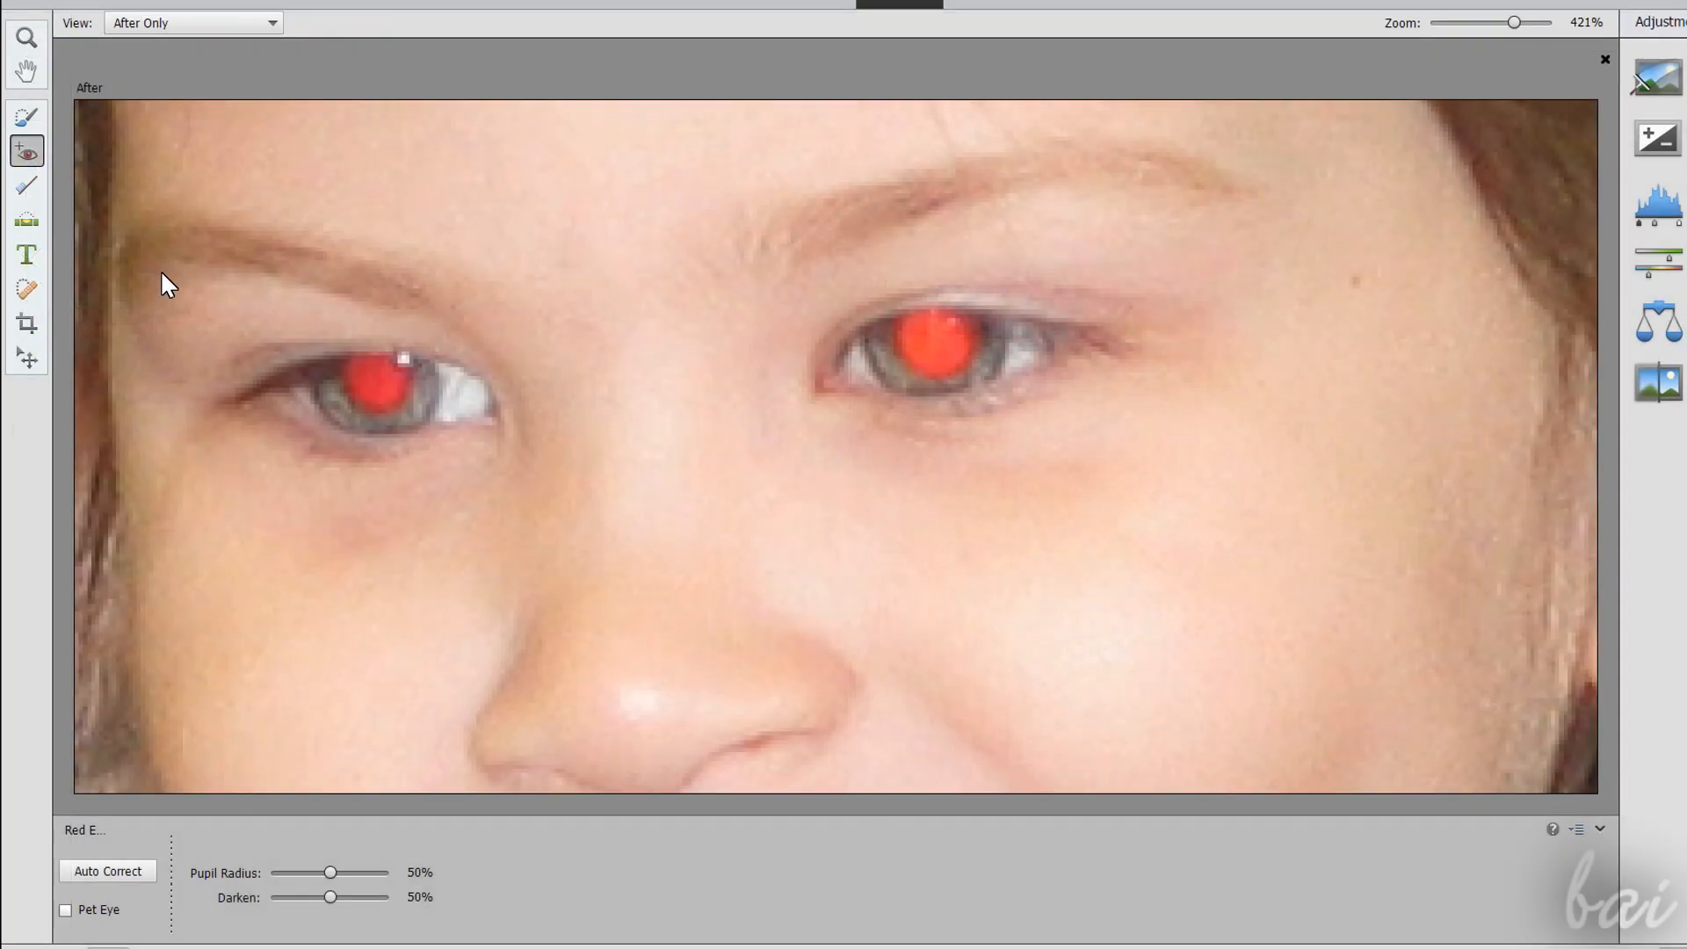
Step: Remove the red pupils from both of the girl's eyes with Red Eye Removal
drag(158, 260, 607, 517)
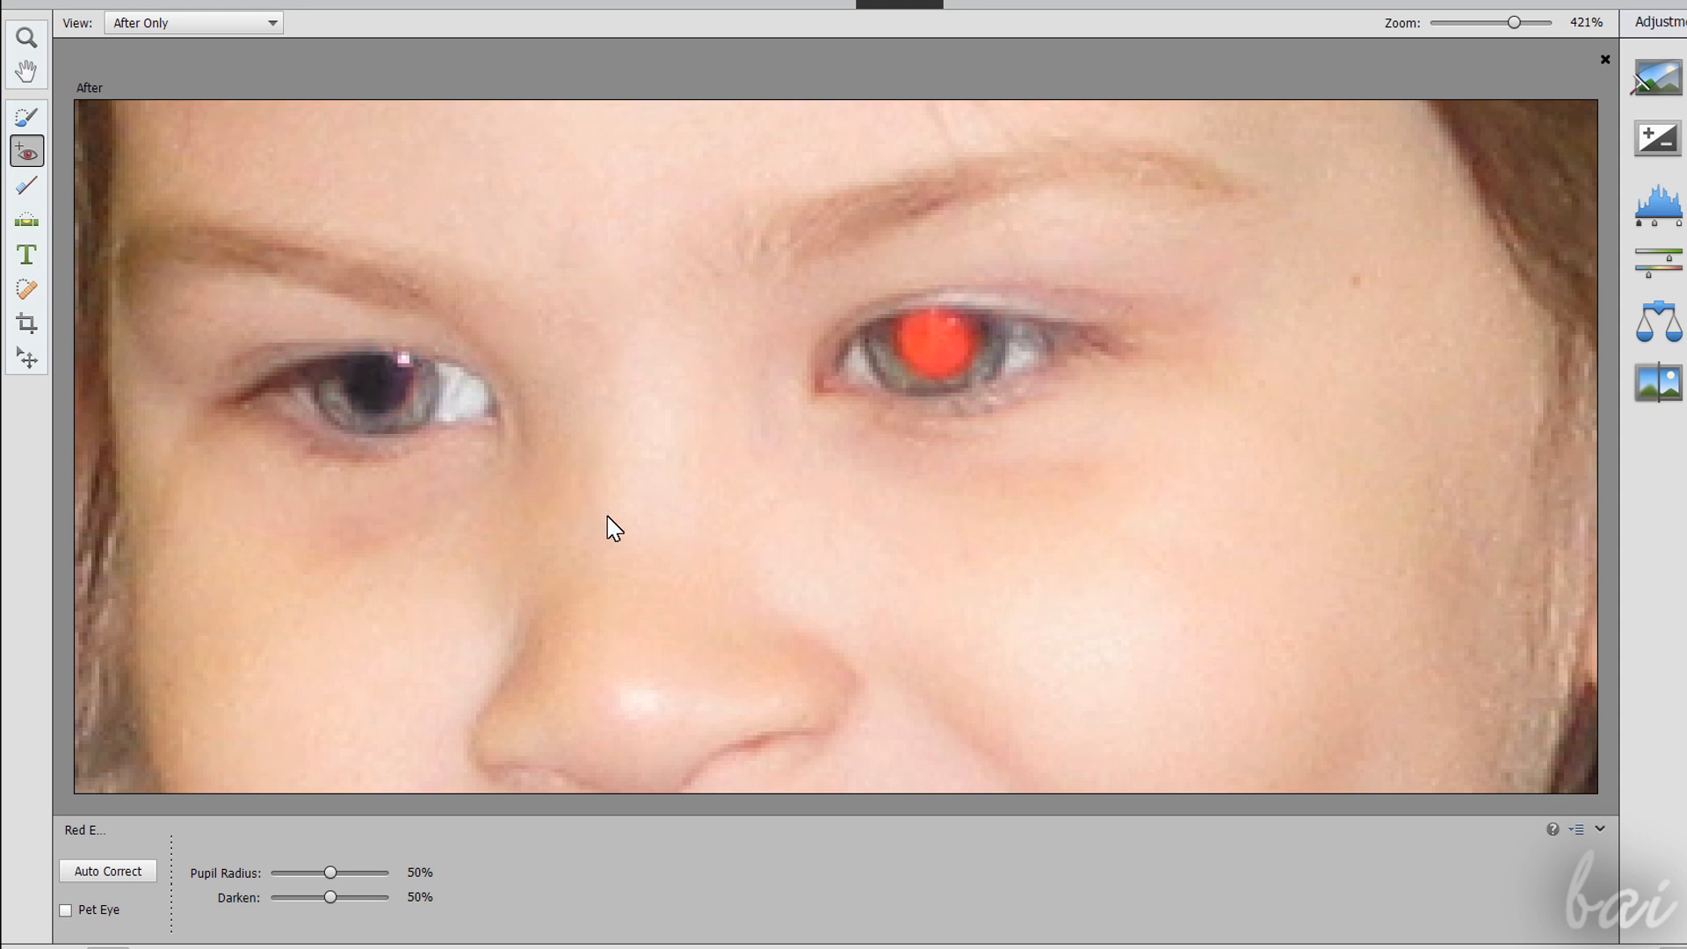
drag(651, 184, 1290, 510)
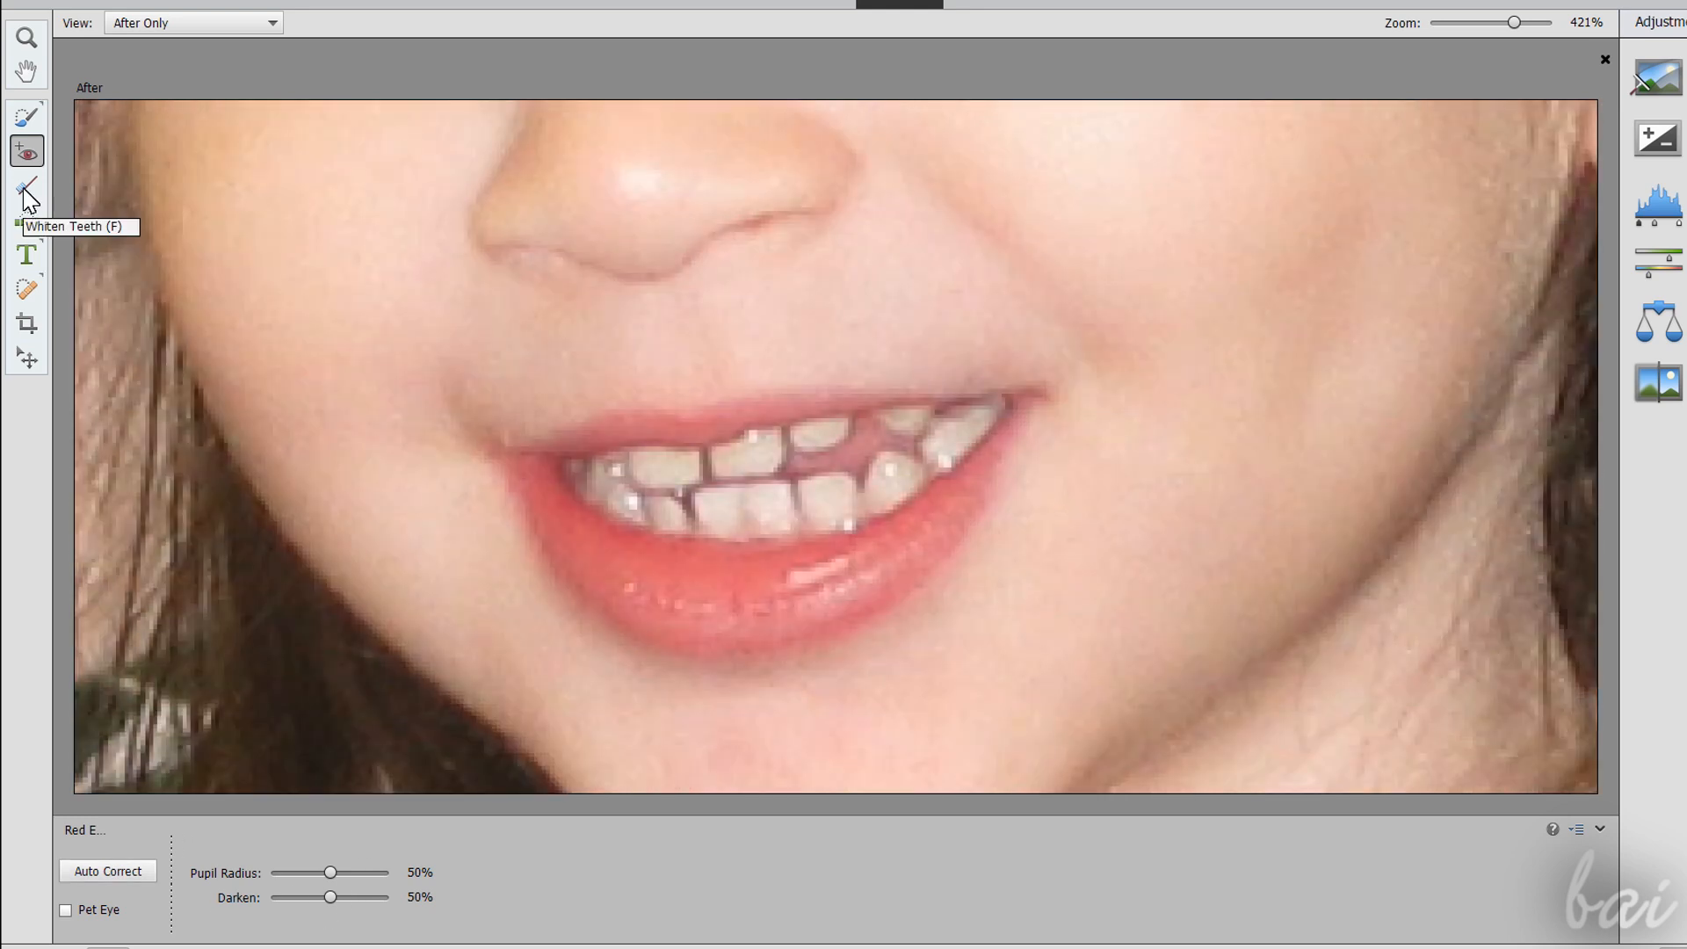
Step: Whiten the girl's upper and lower teeth with the Whiten Teeth tool
click(27, 188)
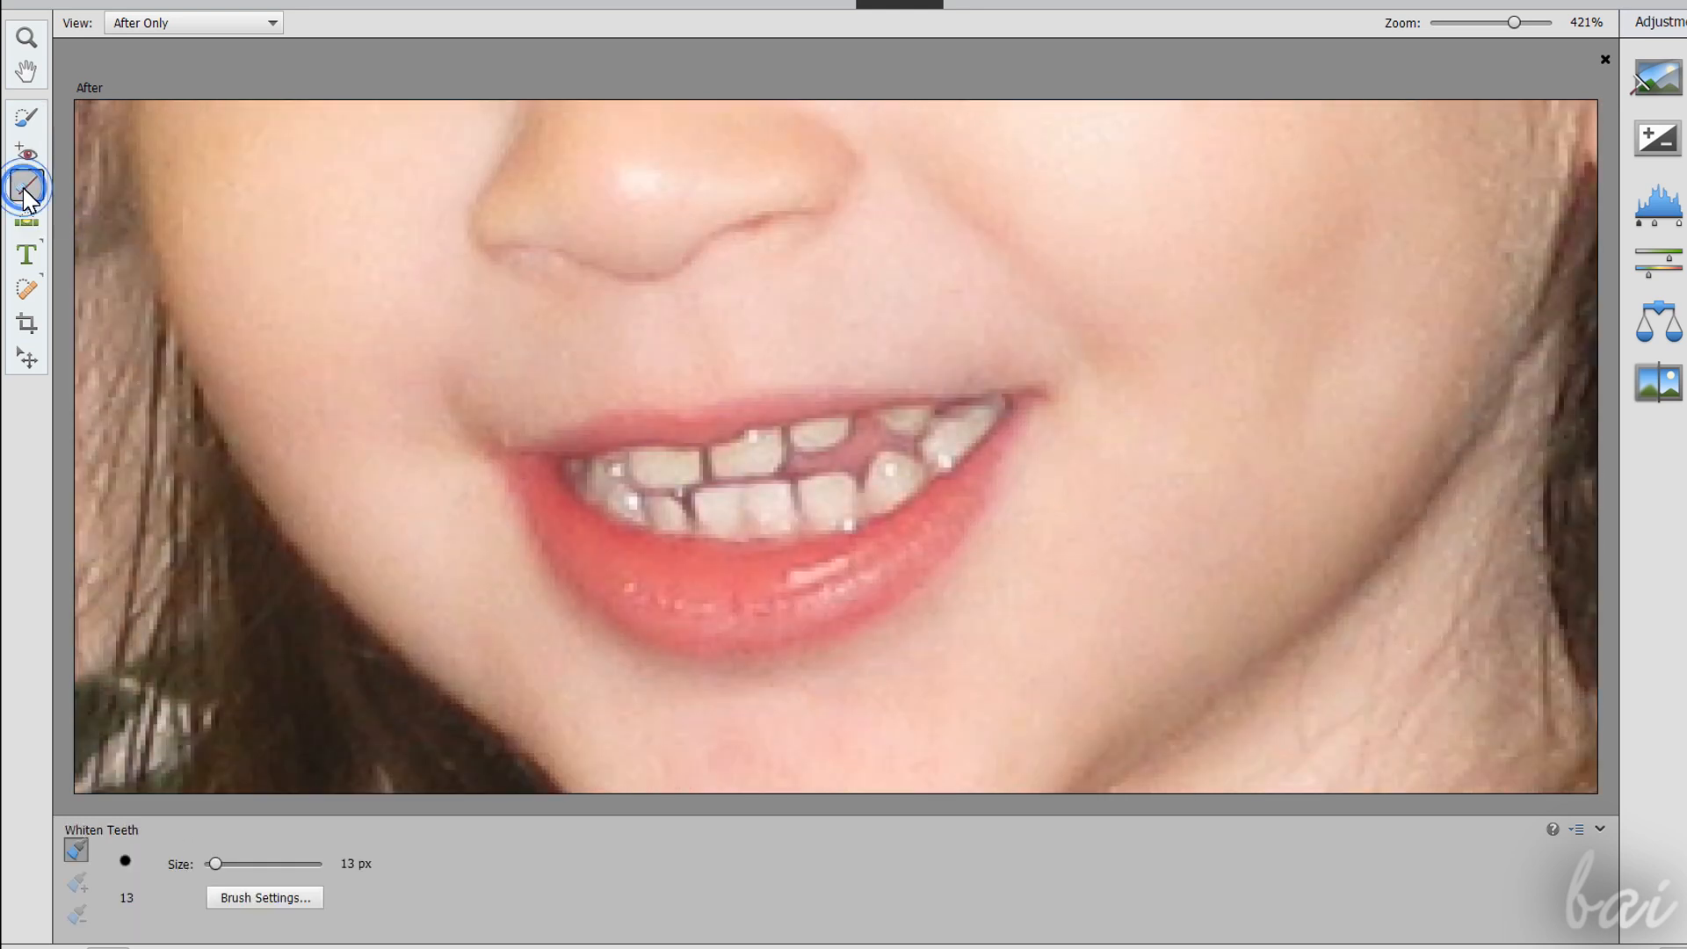
click(672, 478)
click(743, 455)
click(819, 434)
click(960, 438)
mouse_move(887, 488)
mouse_down()
mouse_move(763, 528)
mouse_move(637, 508)
mouse_up()
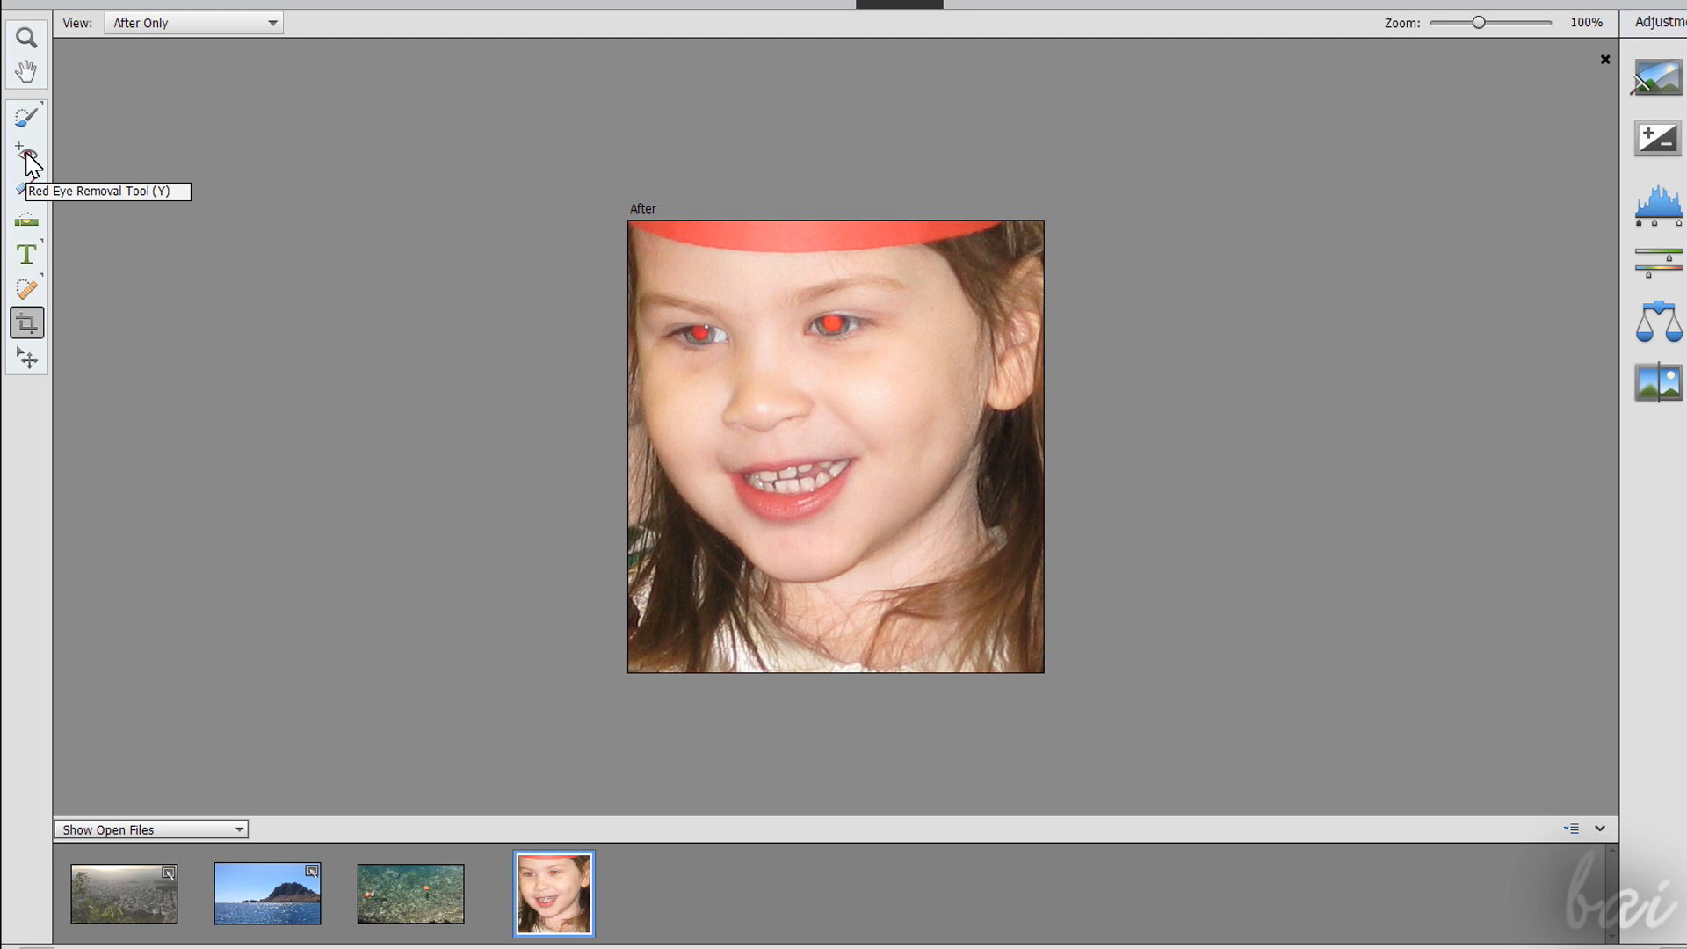
Step: Apply Red Eye Removal to the areas around both red eyes in the girl's portrait
click(28, 156)
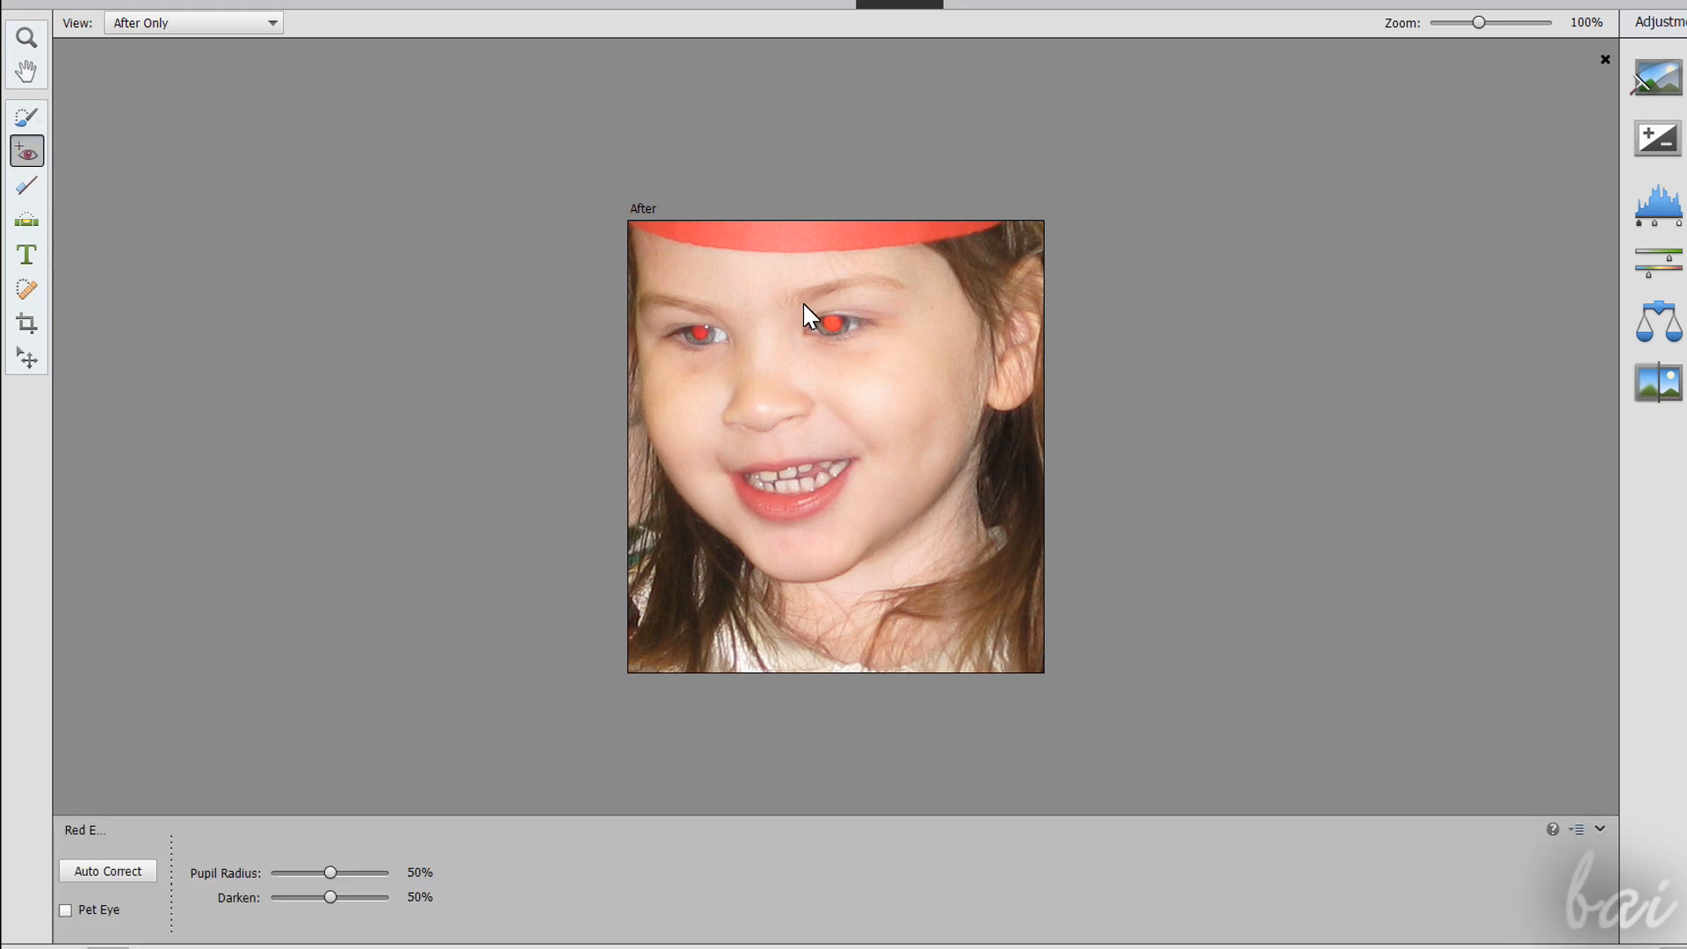
scroll(704, 307, up, 5)
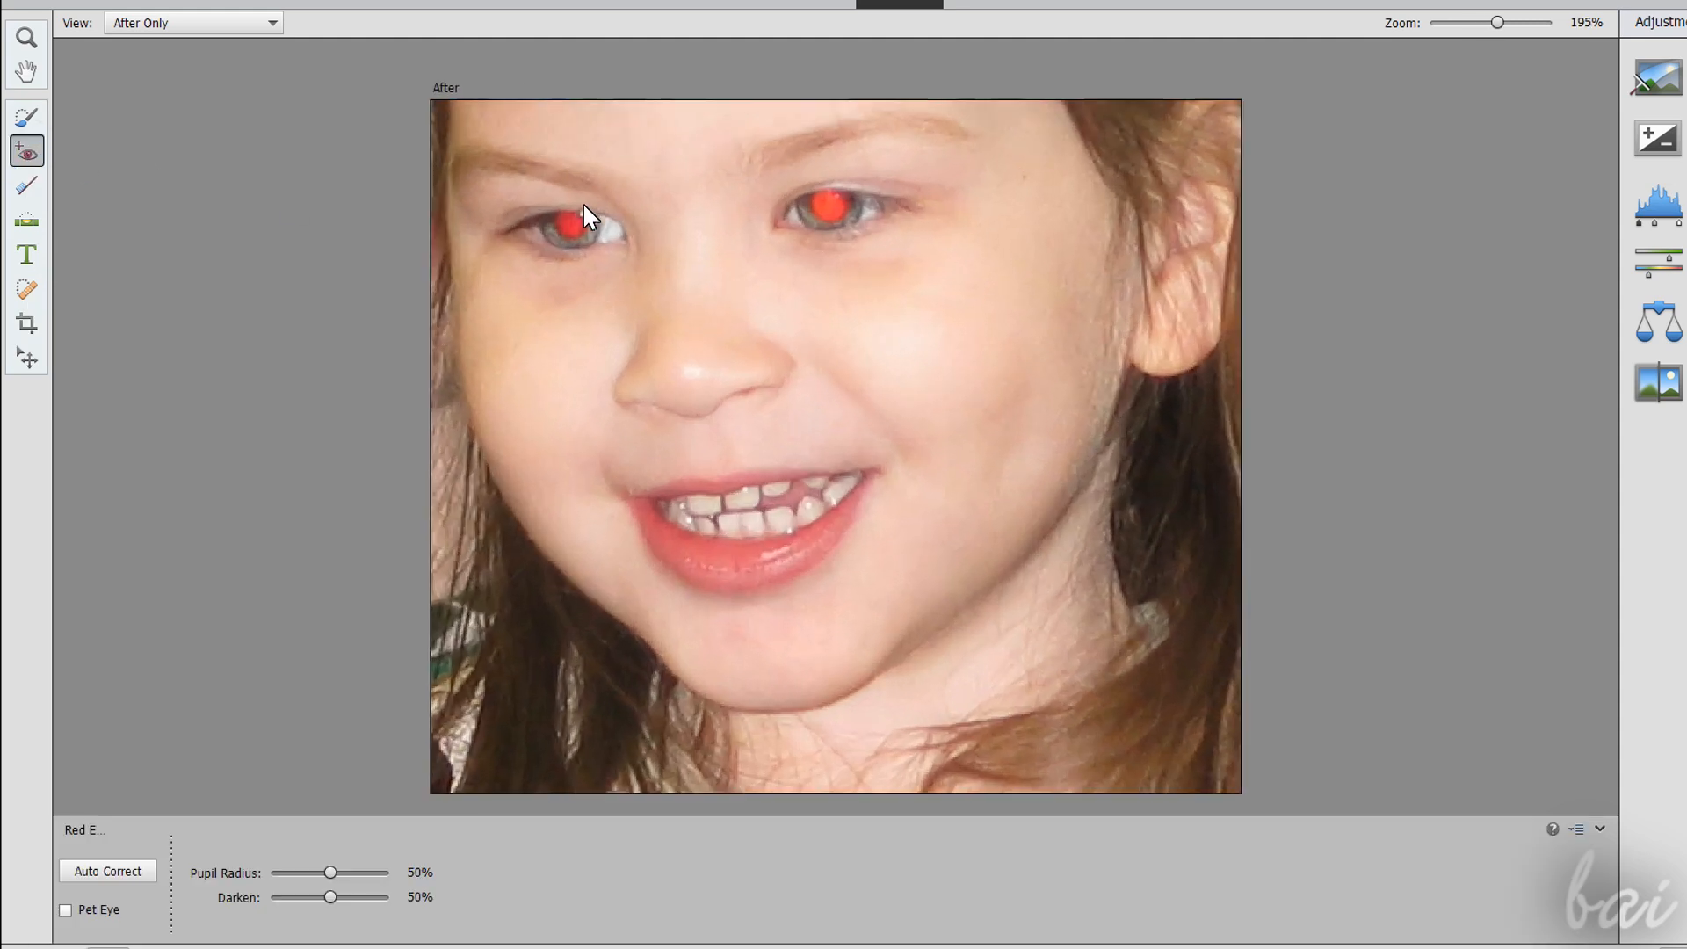
scroll(528, 191, down, 5)
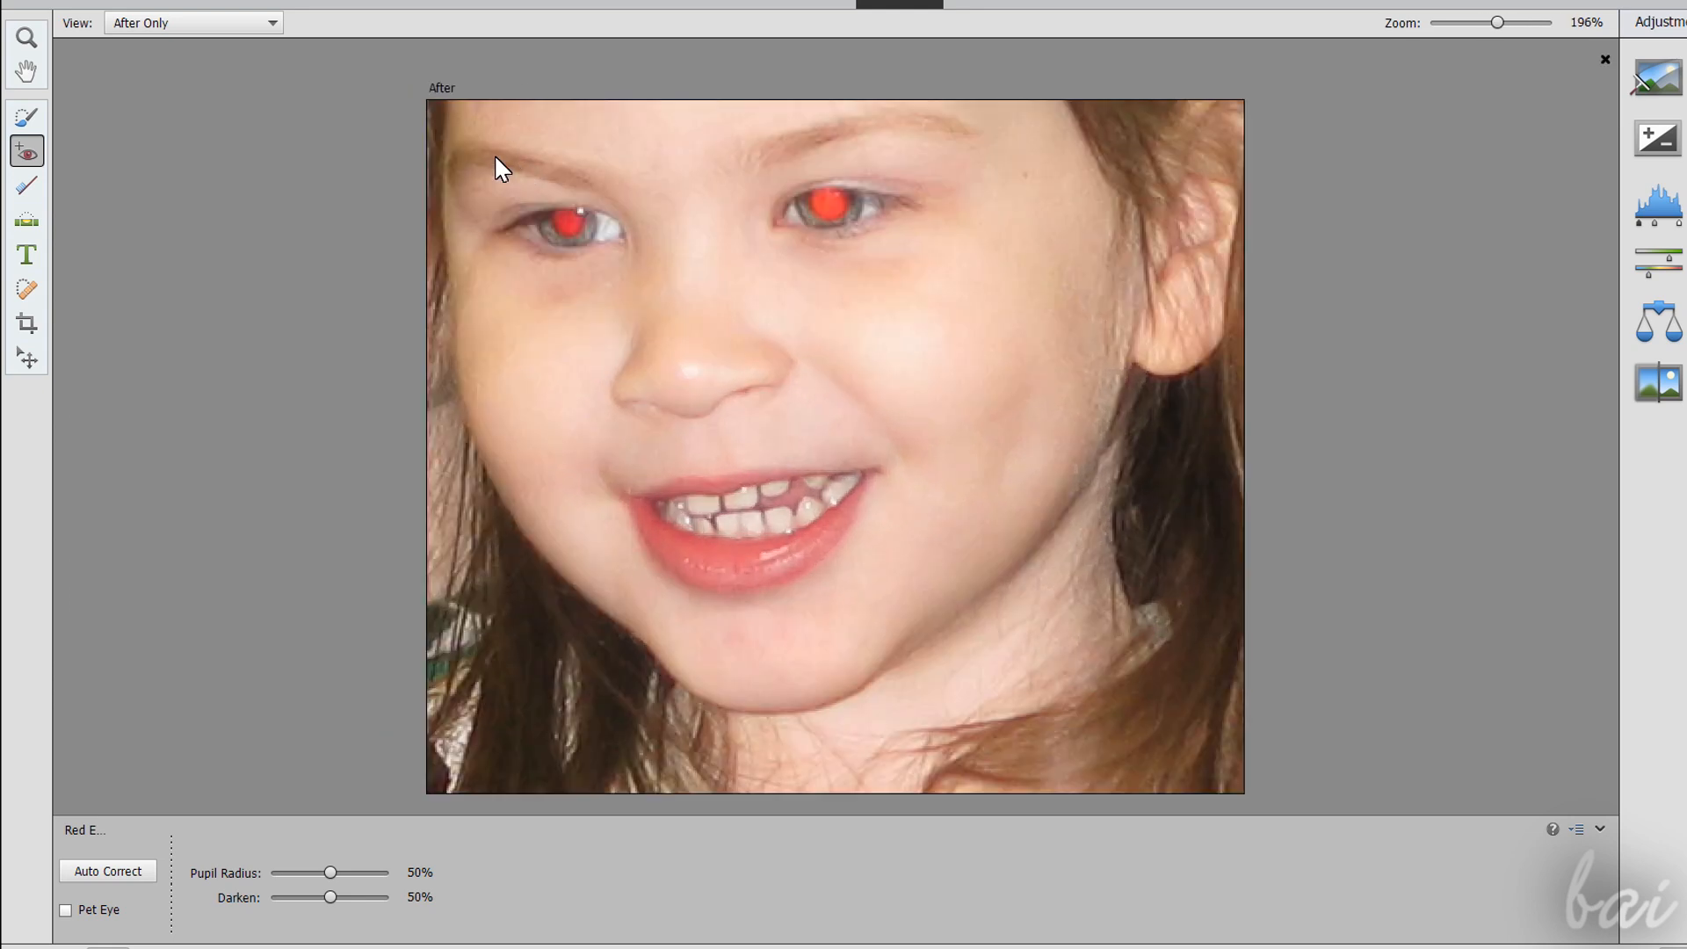
scroll(572, 228, down, 1)
scroll(637, 264, up, 6)
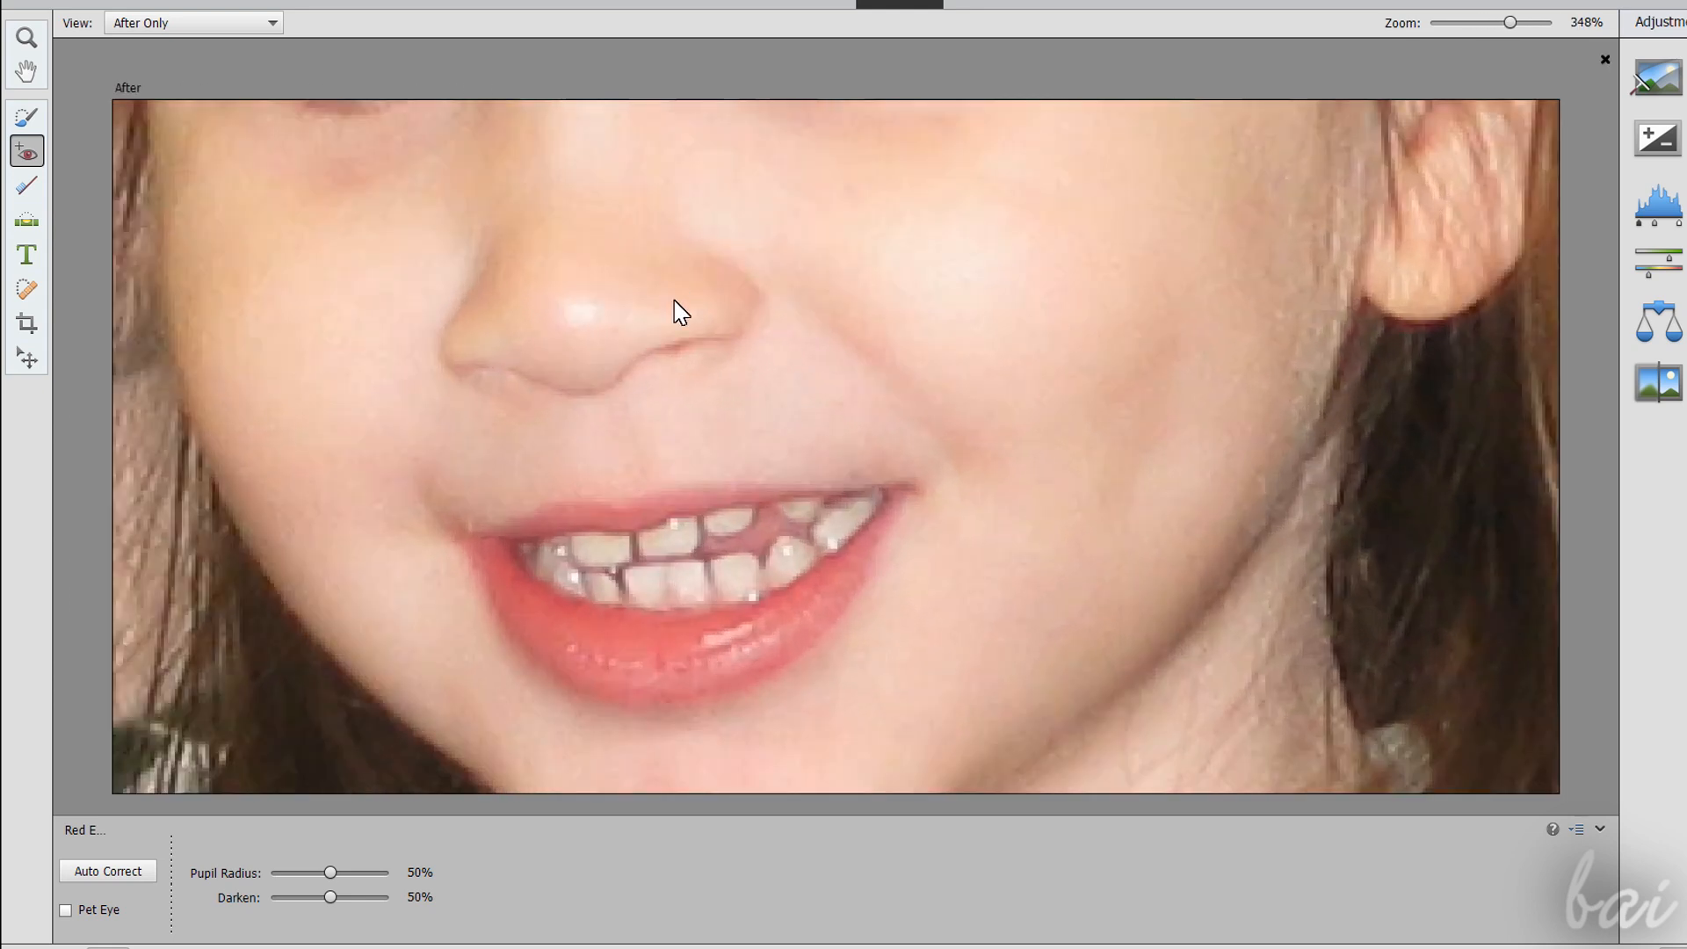
drag(642, 291, 874, 449)
drag(400, 263, 567, 497)
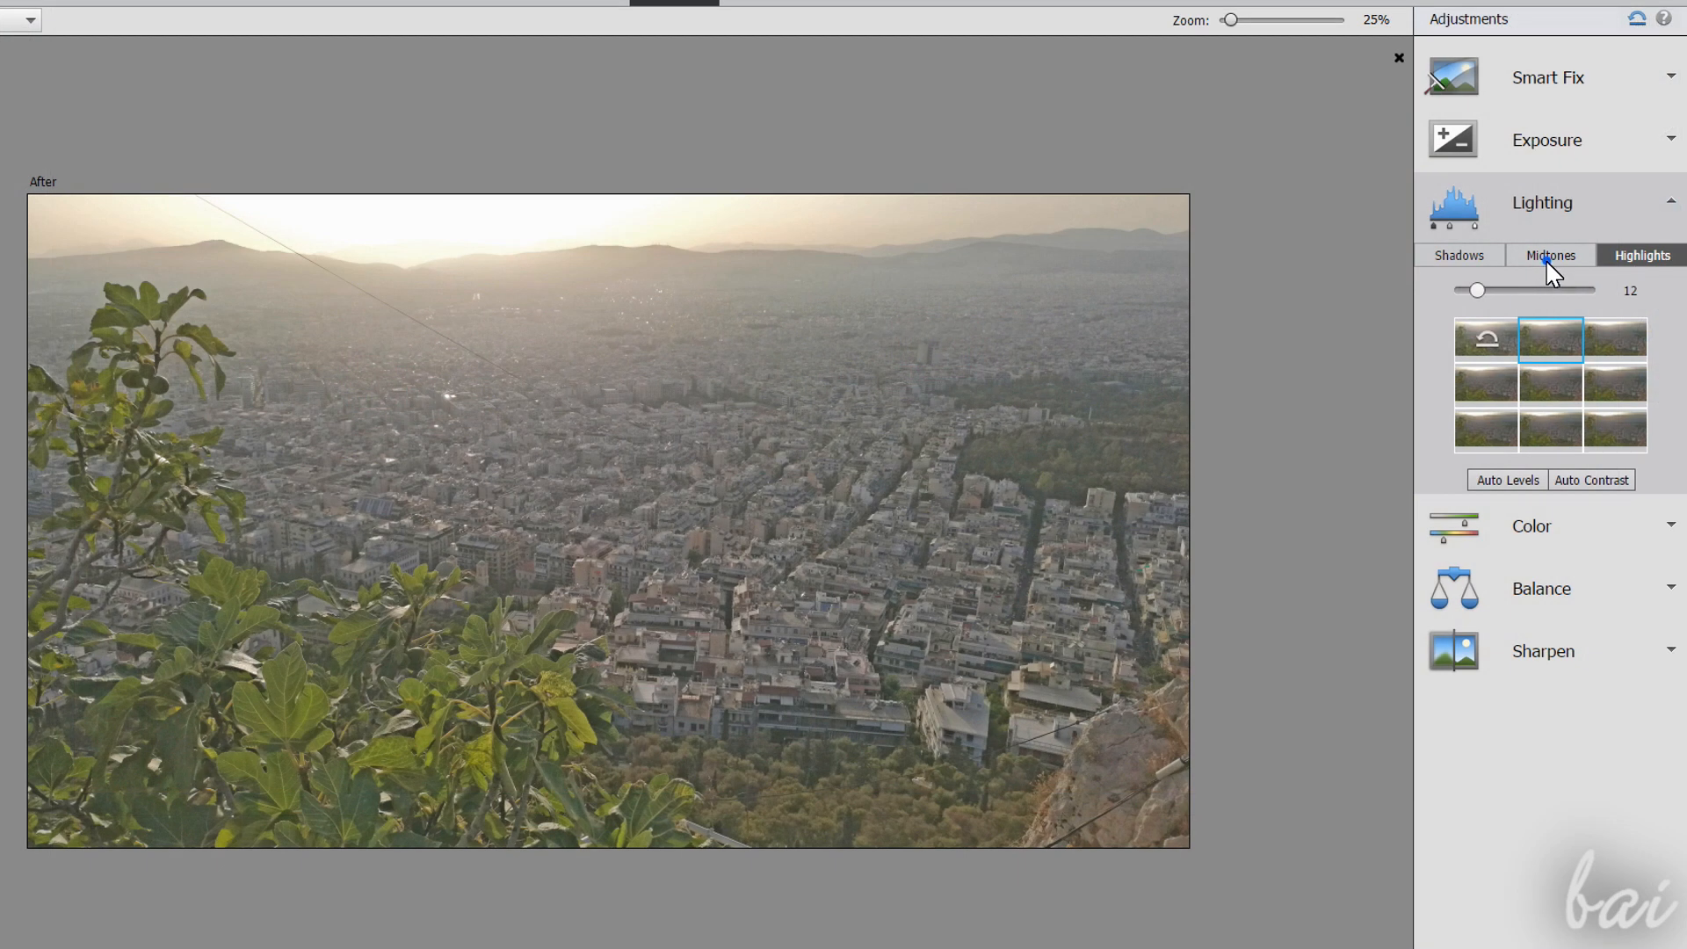
Step: Try a Lighting midtones value of 25 on the city photo and view the Color saturation variations
click(1548, 257)
click(1494, 340)
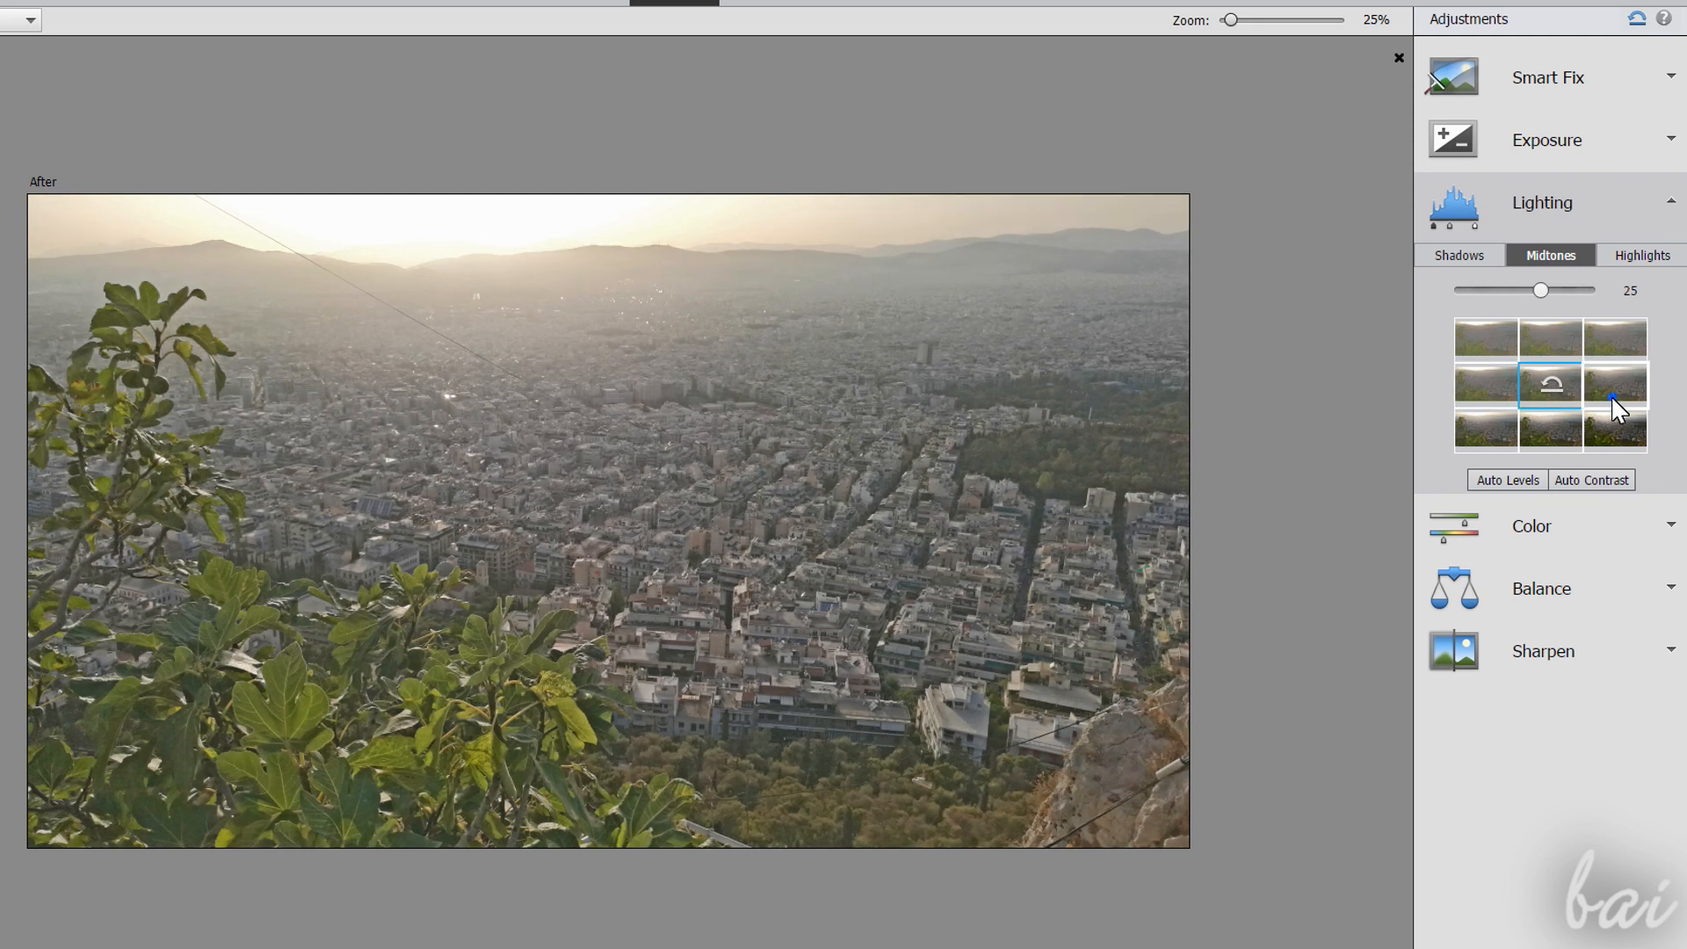
click(1630, 198)
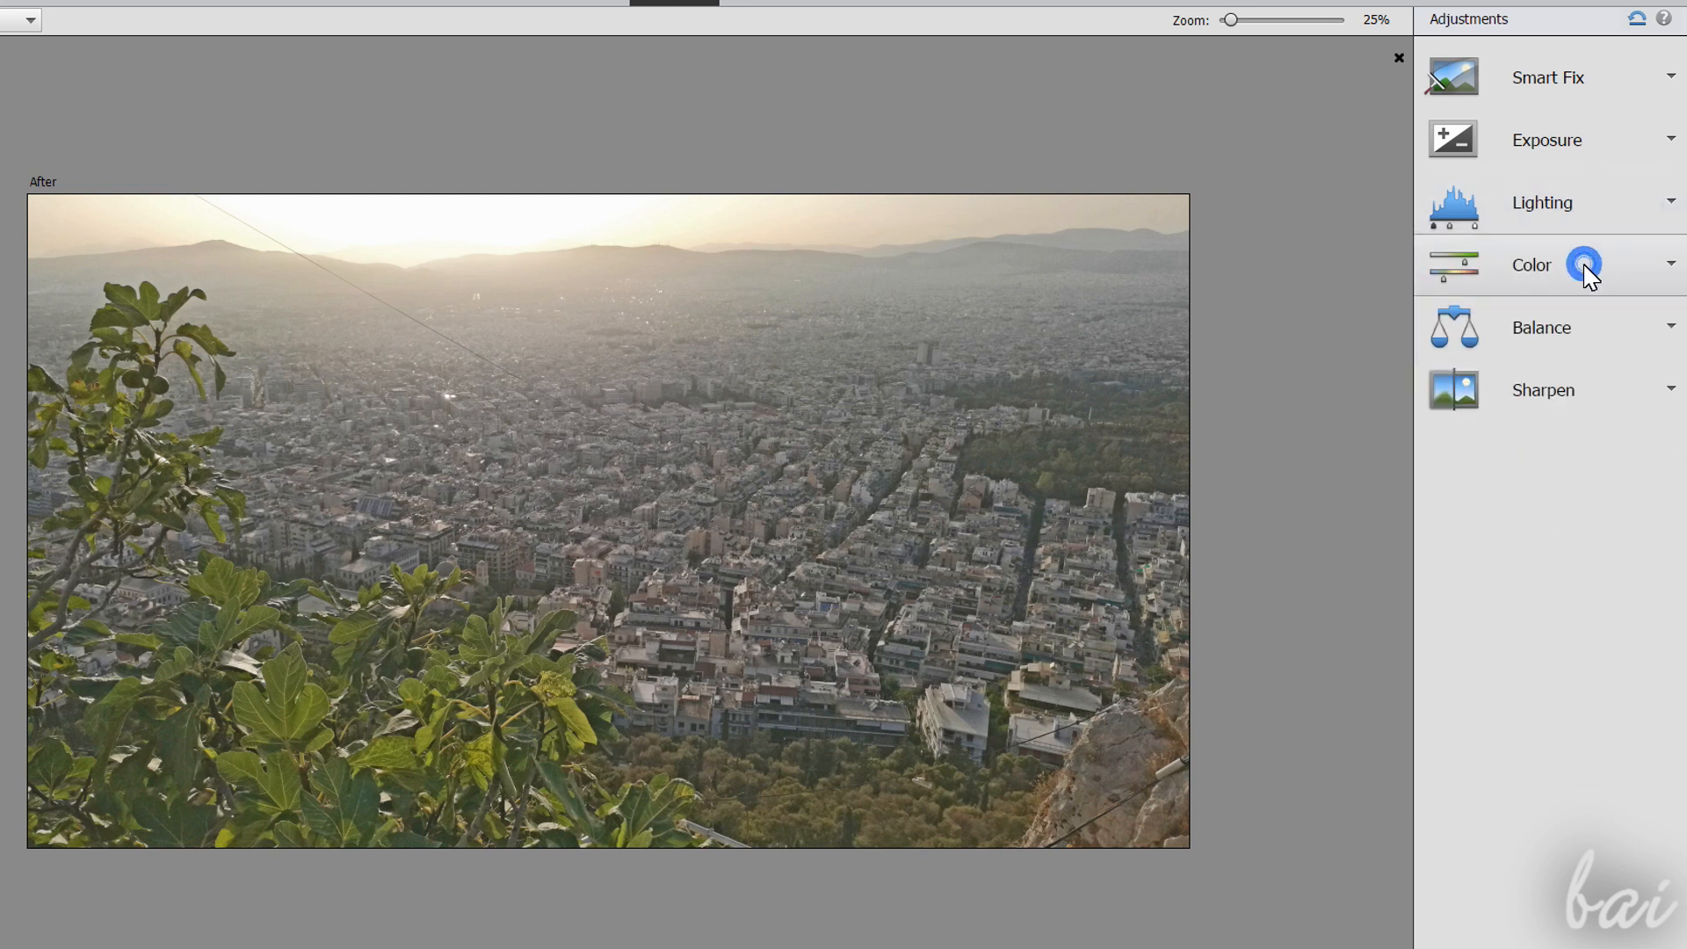
click(1585, 267)
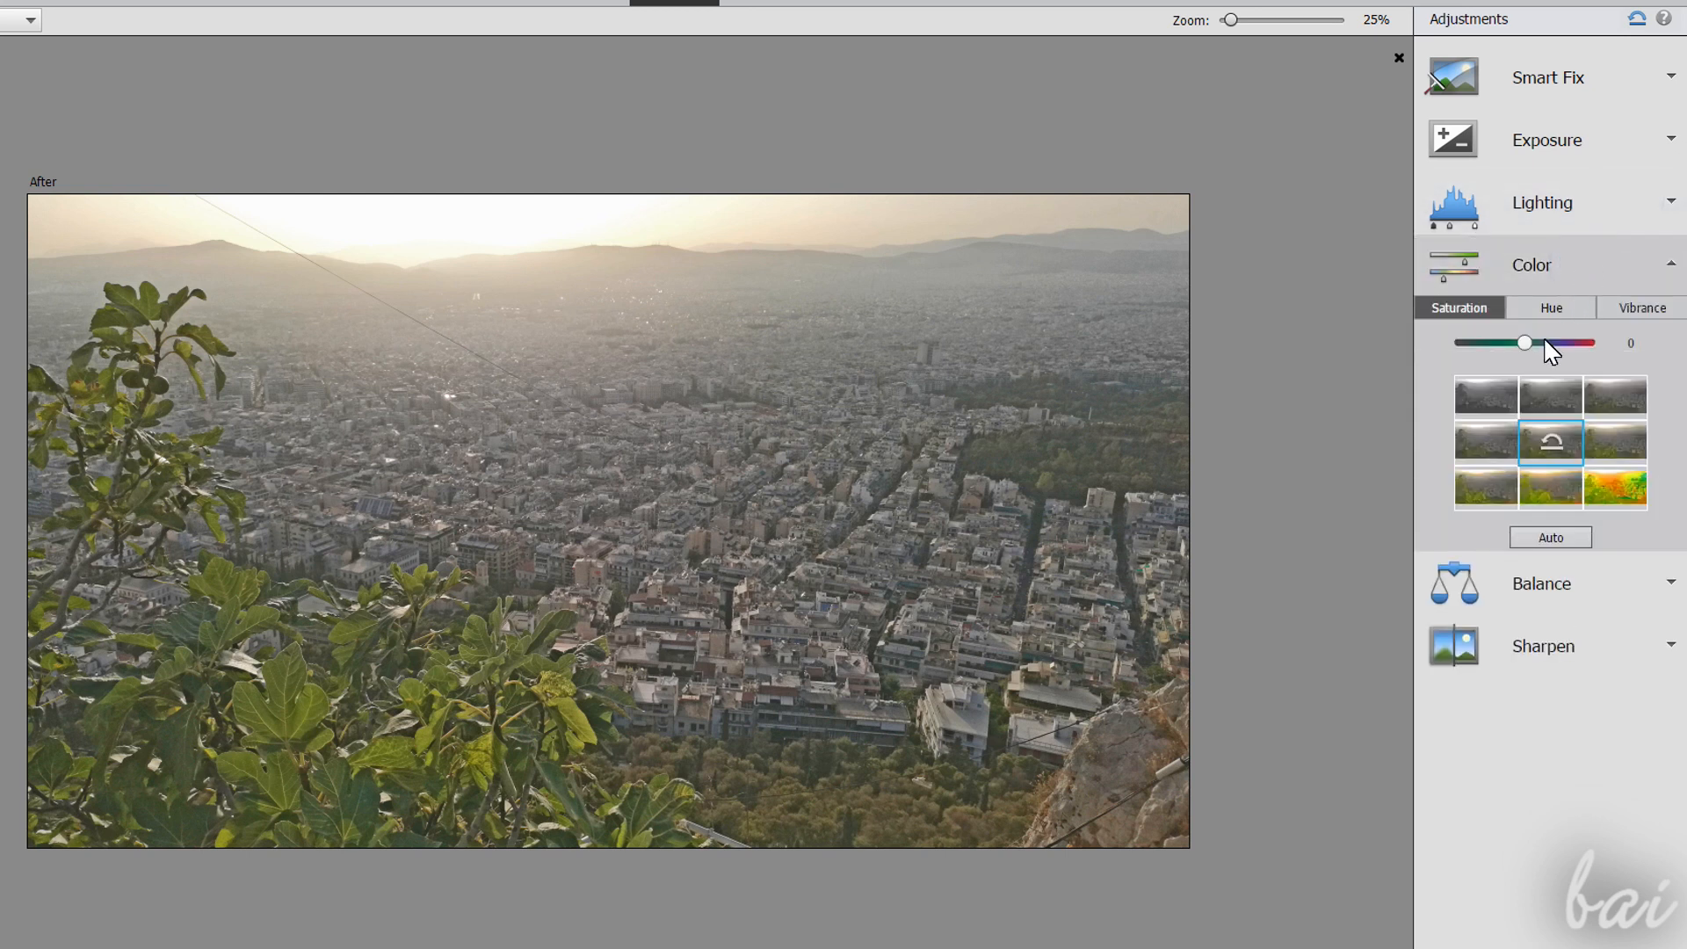
click(1538, 260)
Step: Examine the Smart Fix and Exposure adjustments for the city photo, leaving the exposure at 0
click(1569, 77)
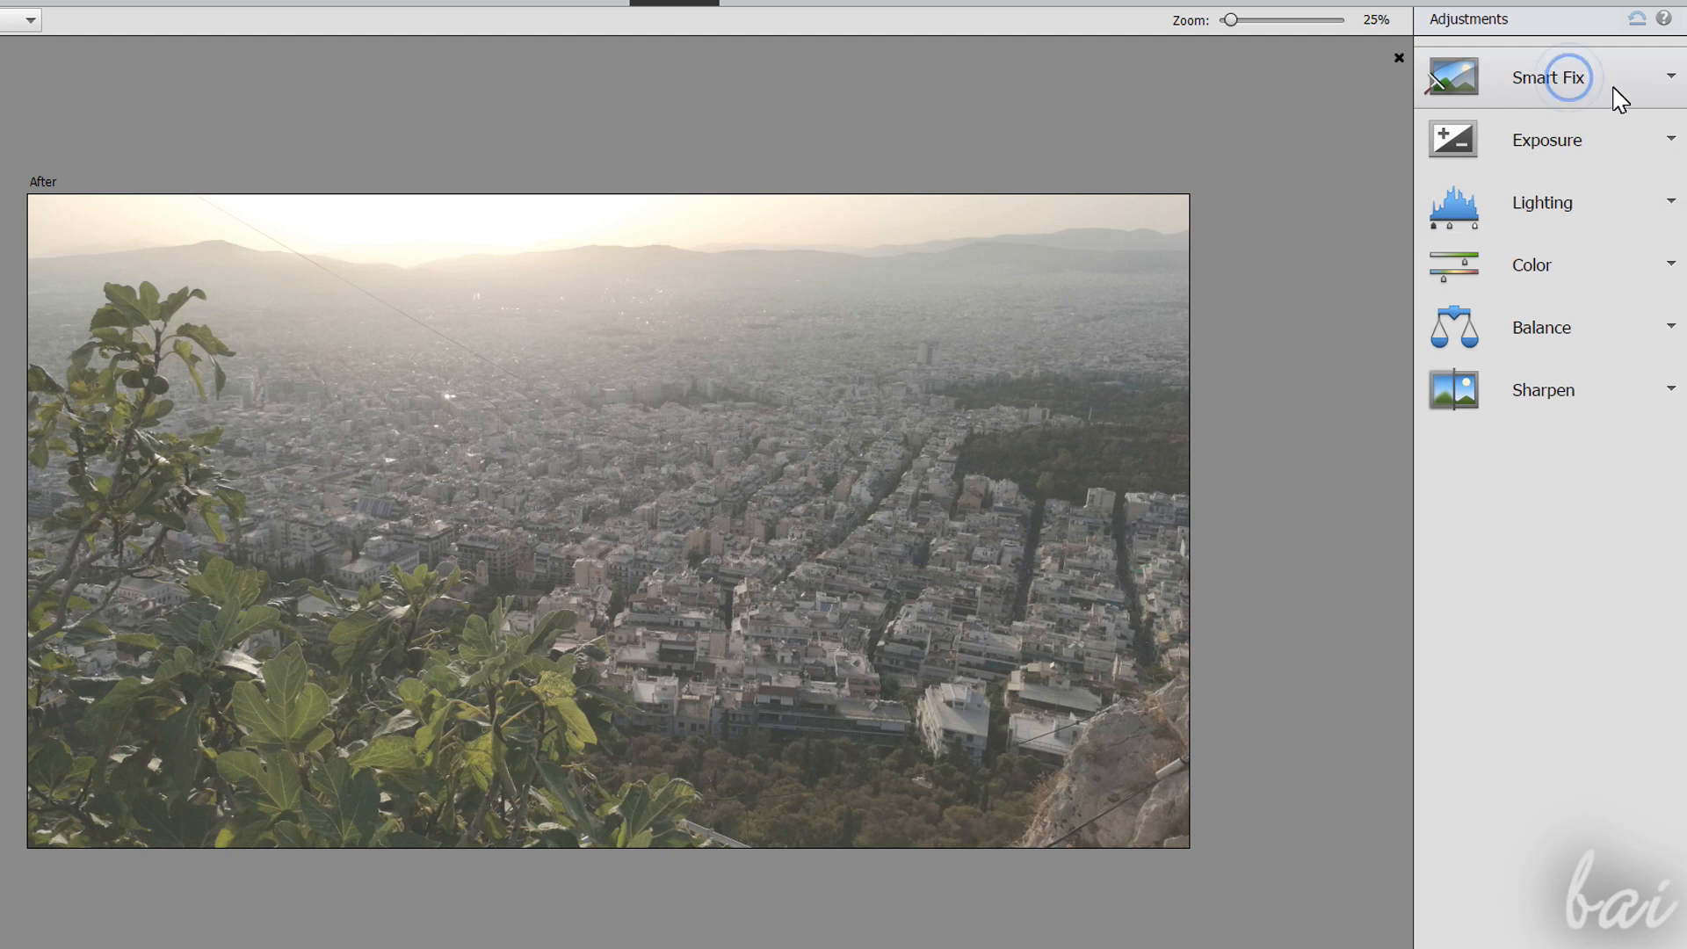
mouse_move(1464, 128)
mouse_down()
mouse_move(1585, 136)
mouse_move(1465, 128)
mouse_up()
click(1666, 82)
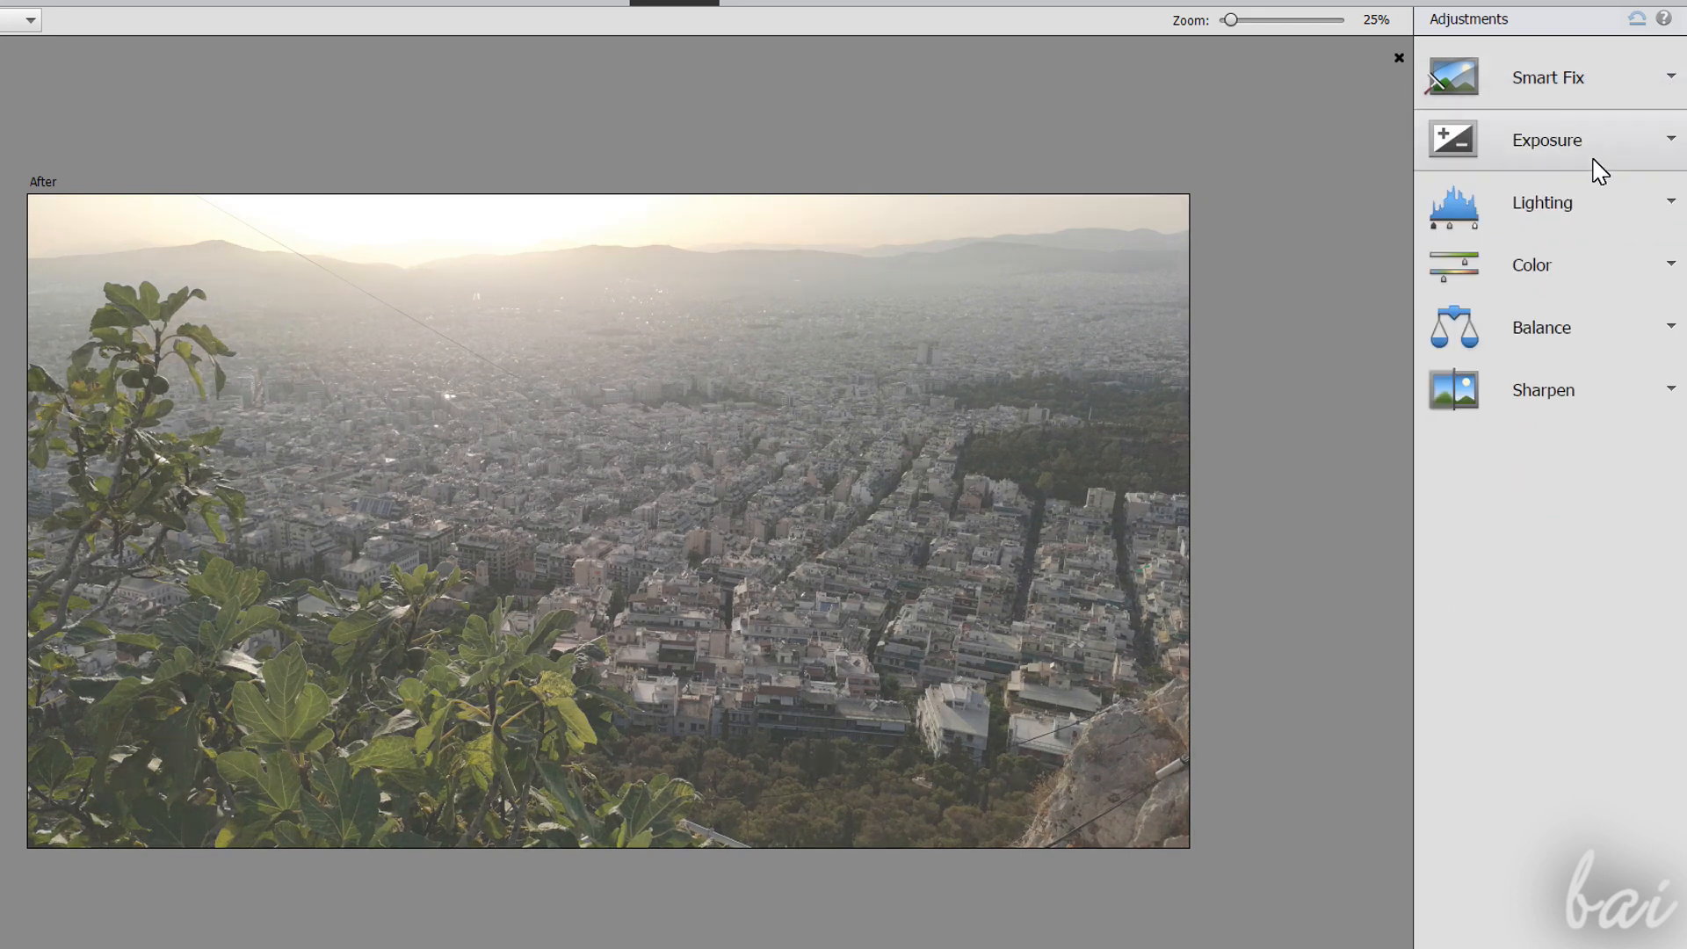
click(1593, 160)
mouse_move(1528, 188)
mouse_down()
mouse_move(1495, 192)
mouse_move(1547, 193)
mouse_up()
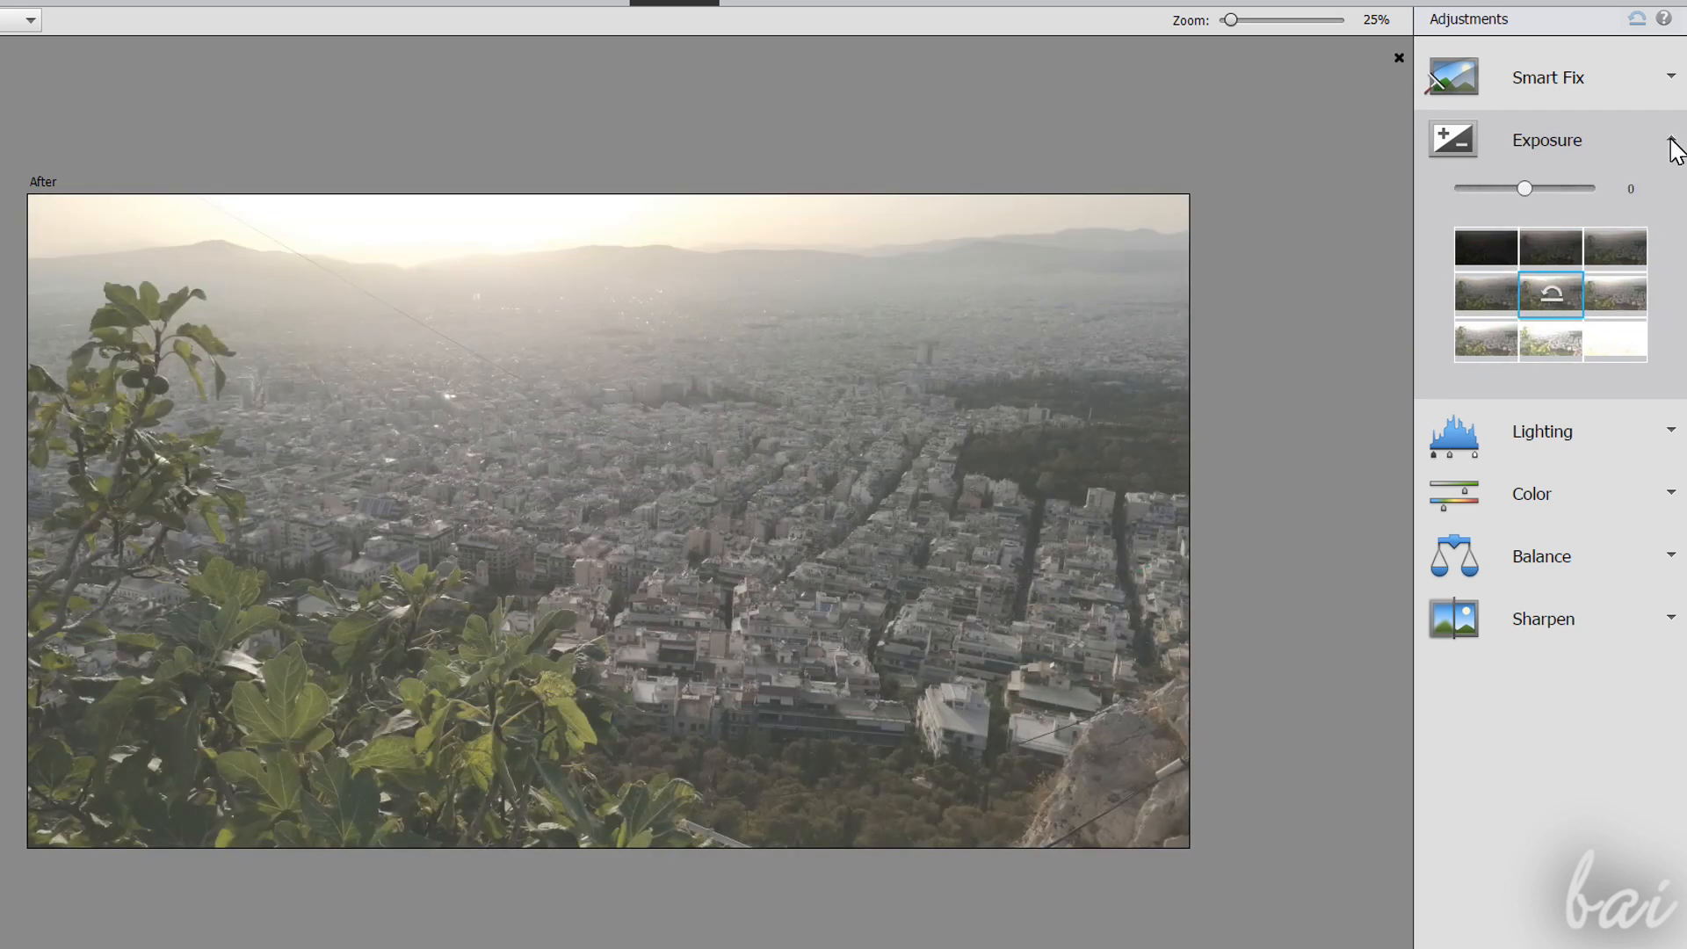
click(1670, 139)
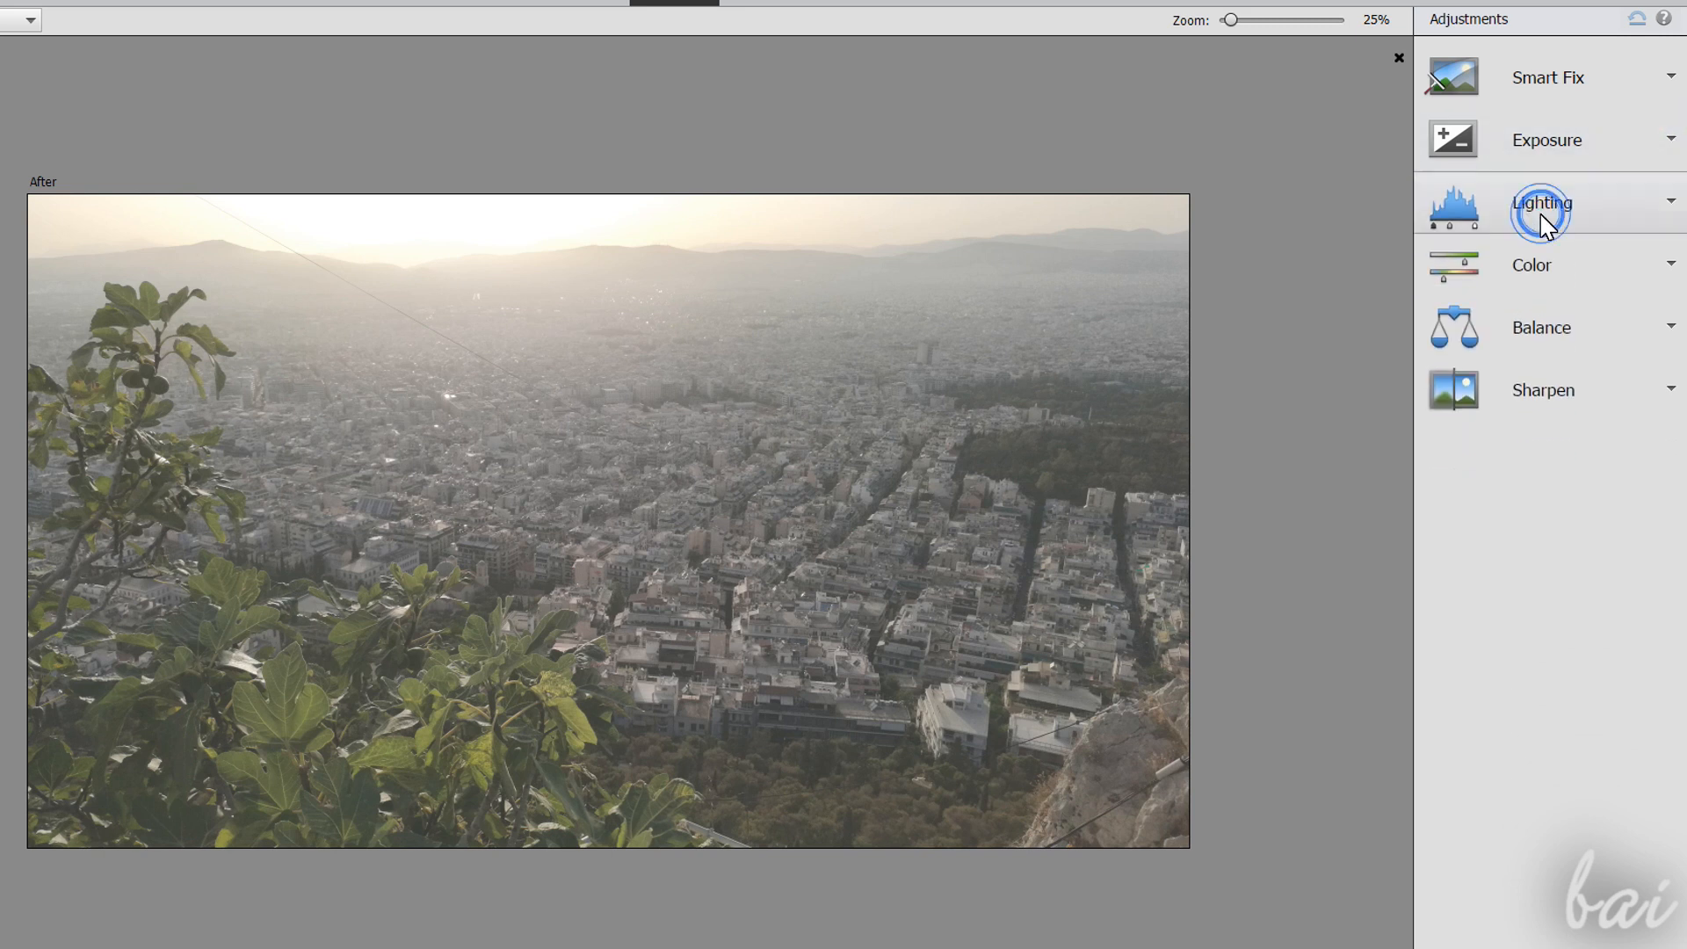
Step: Adjust the city photo's lighting by brightening the shadows and setting the highlights to 12 and the midtones to 25
click(1539, 215)
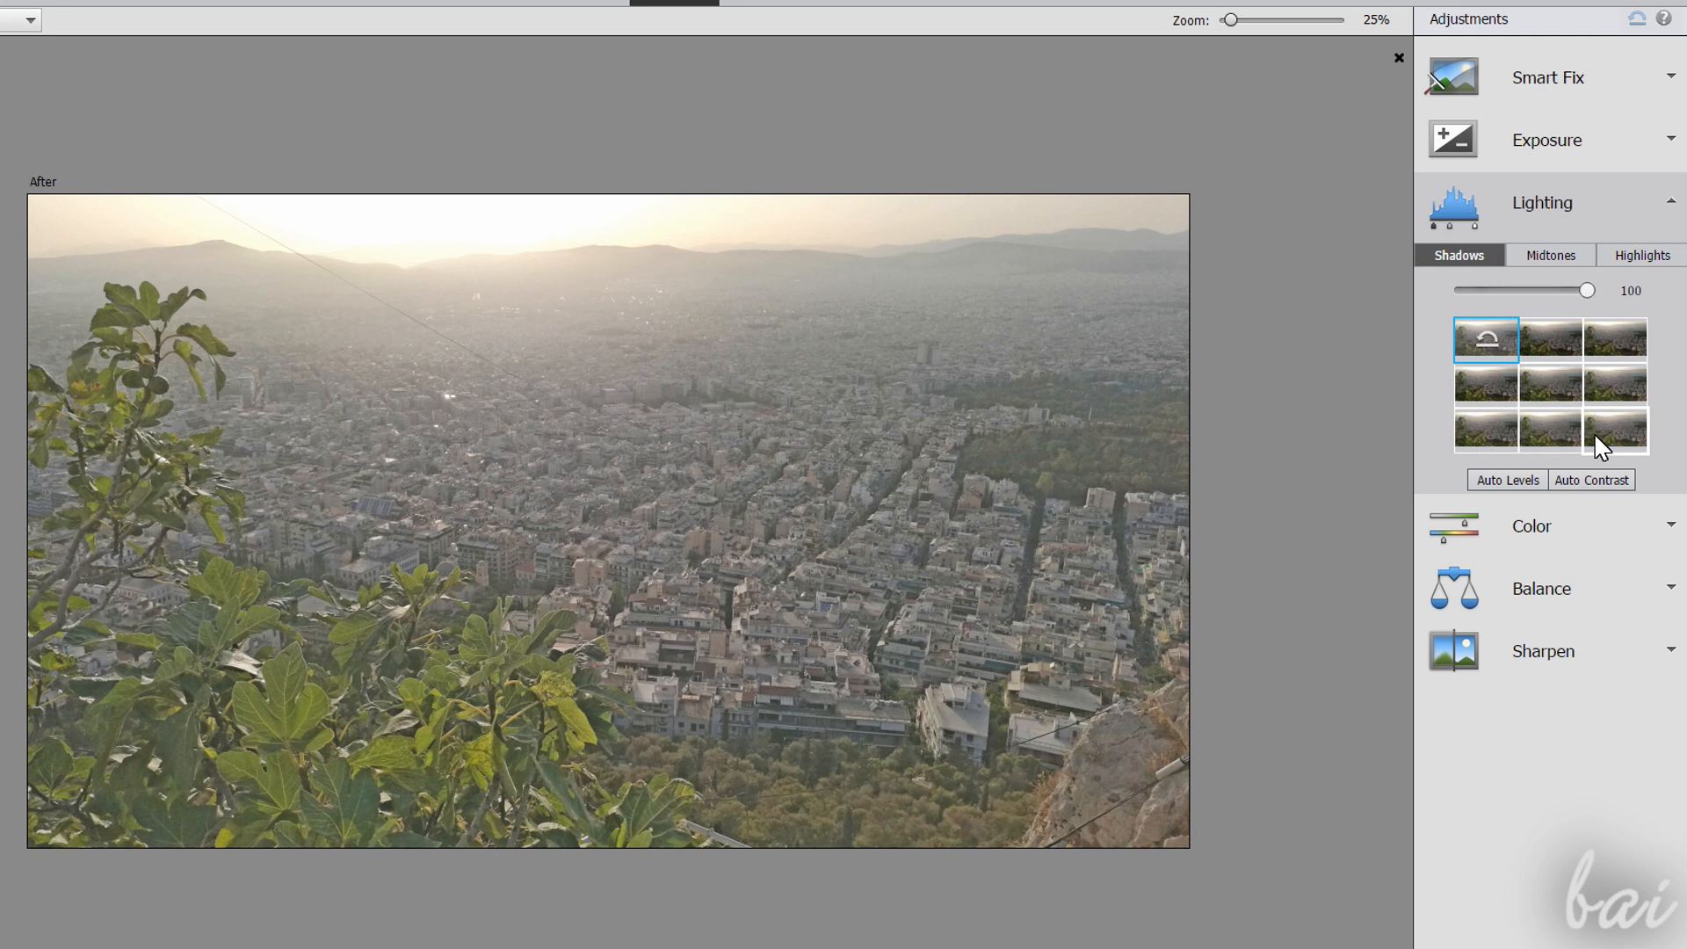
click(1642, 256)
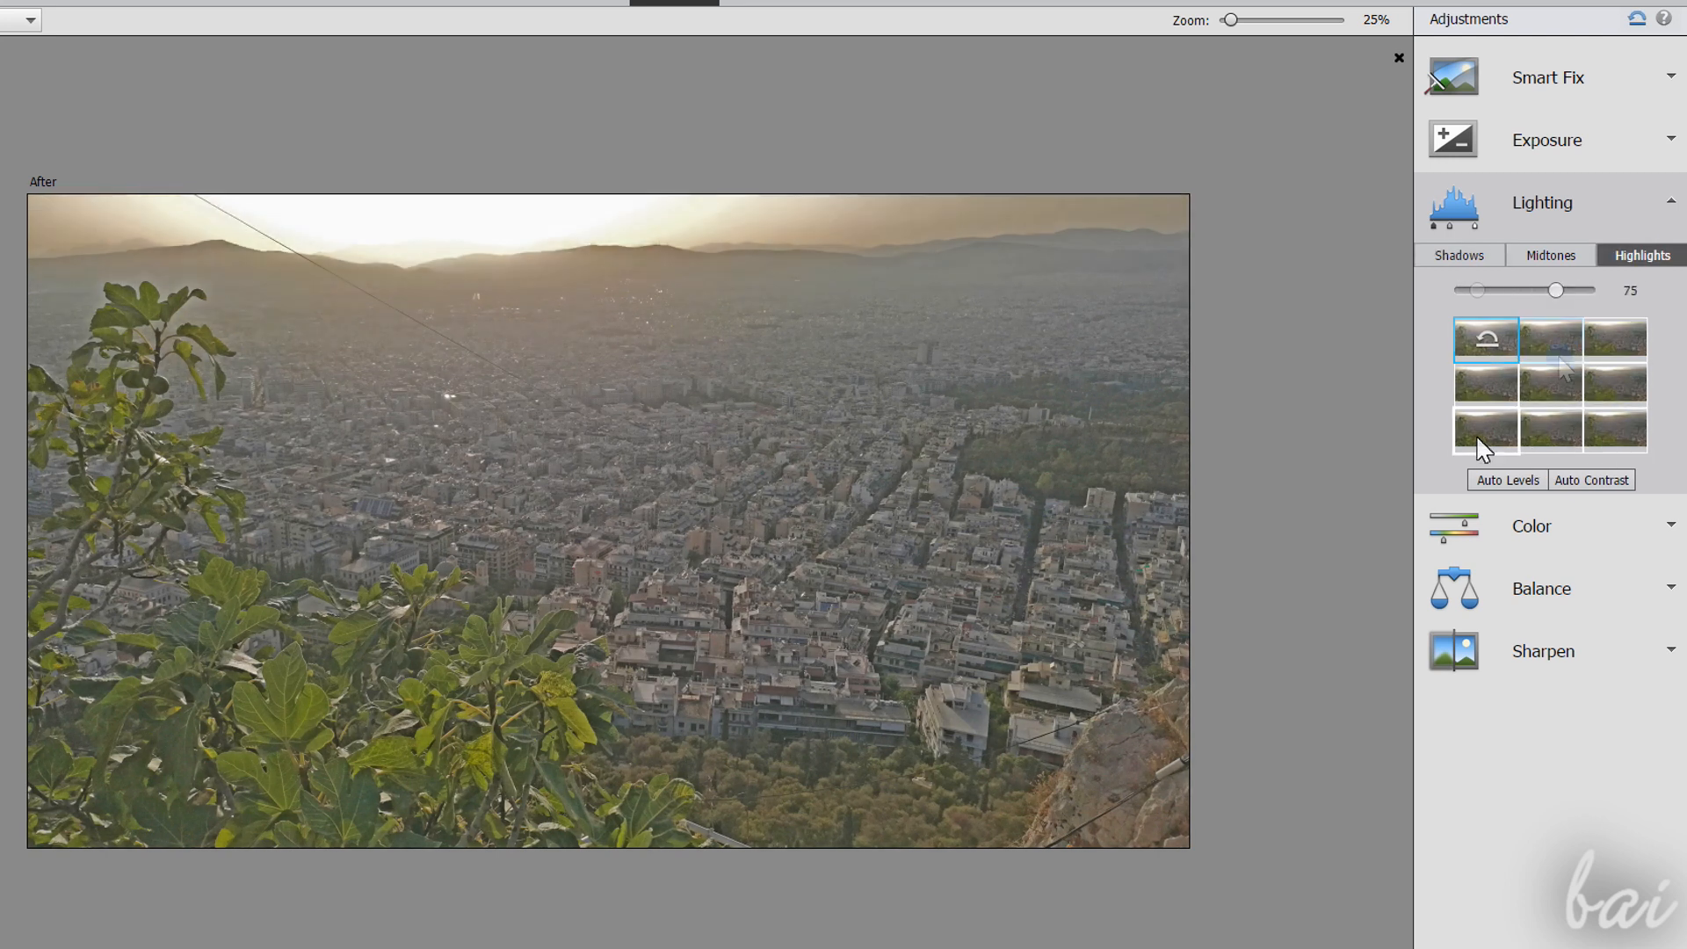
click(1551, 339)
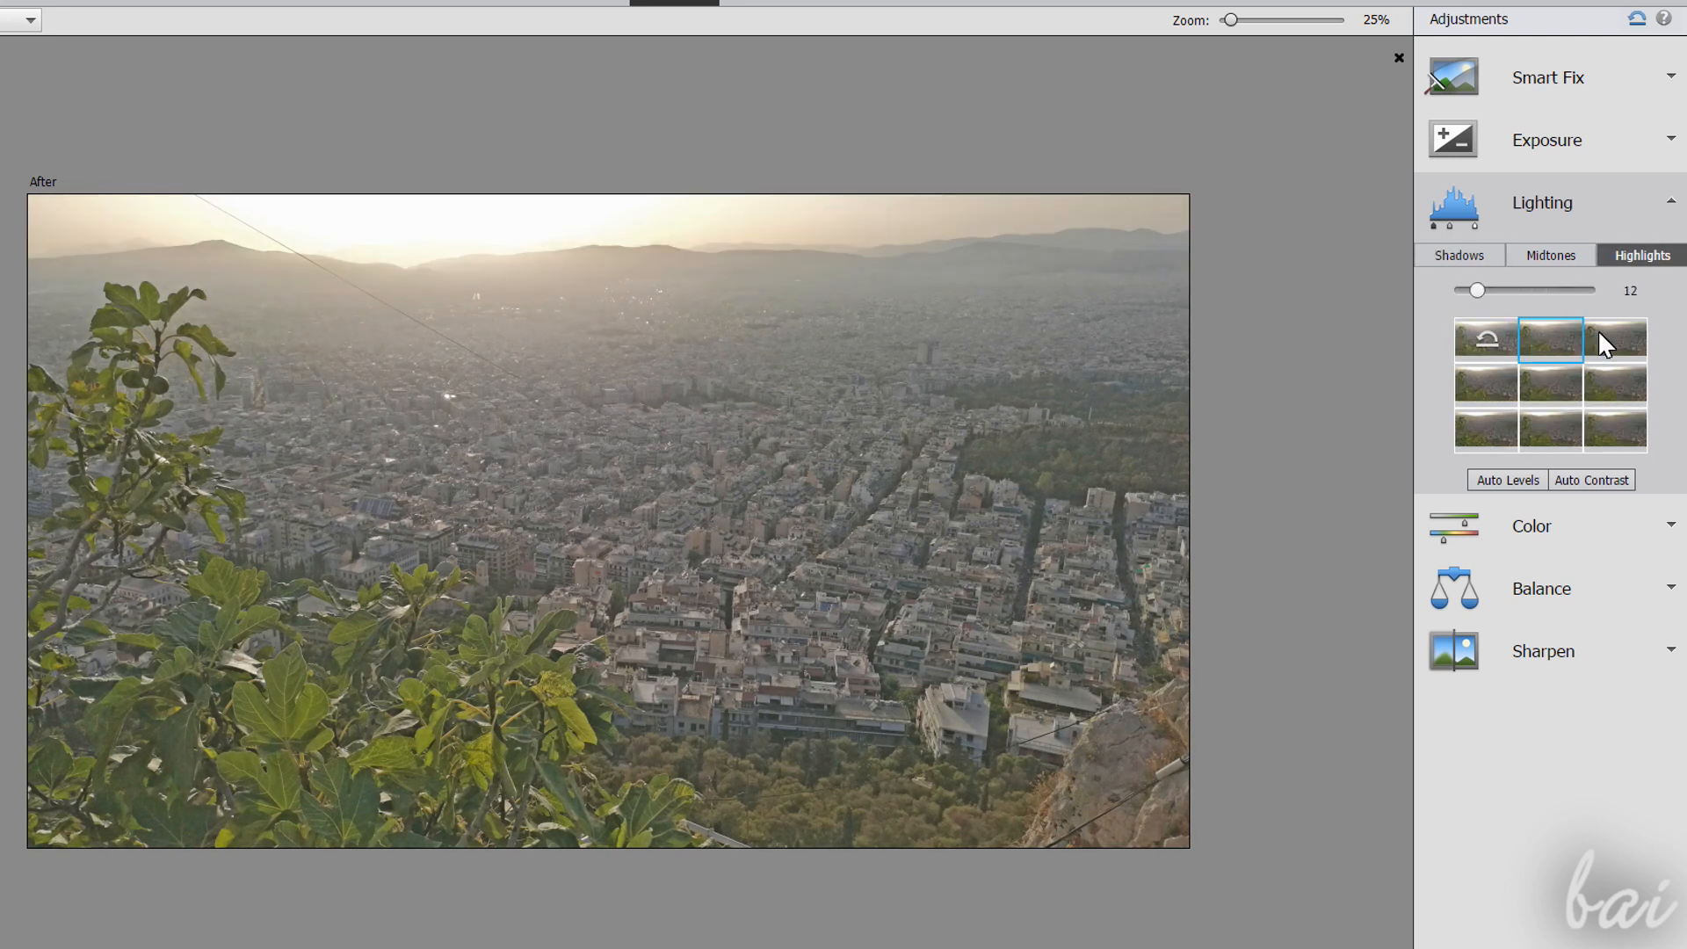
click(1548, 262)
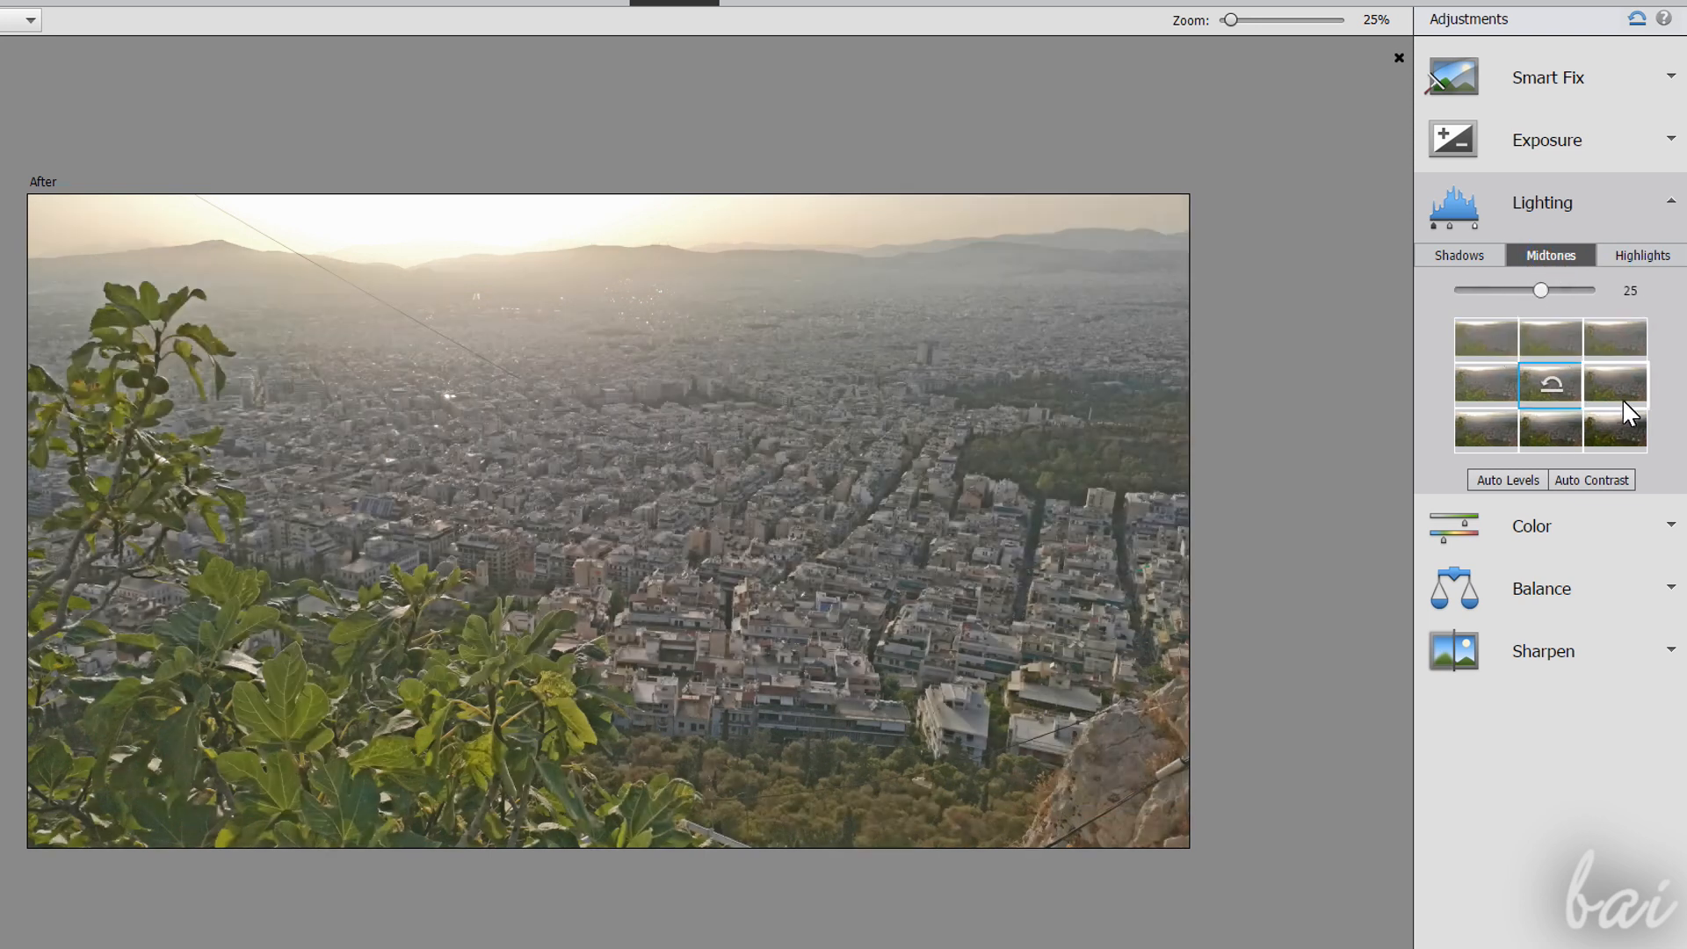
click(1620, 396)
click(1635, 211)
Step: Set the city photo's color saturation to 50 and preview the hue variations without applying one
click(1584, 264)
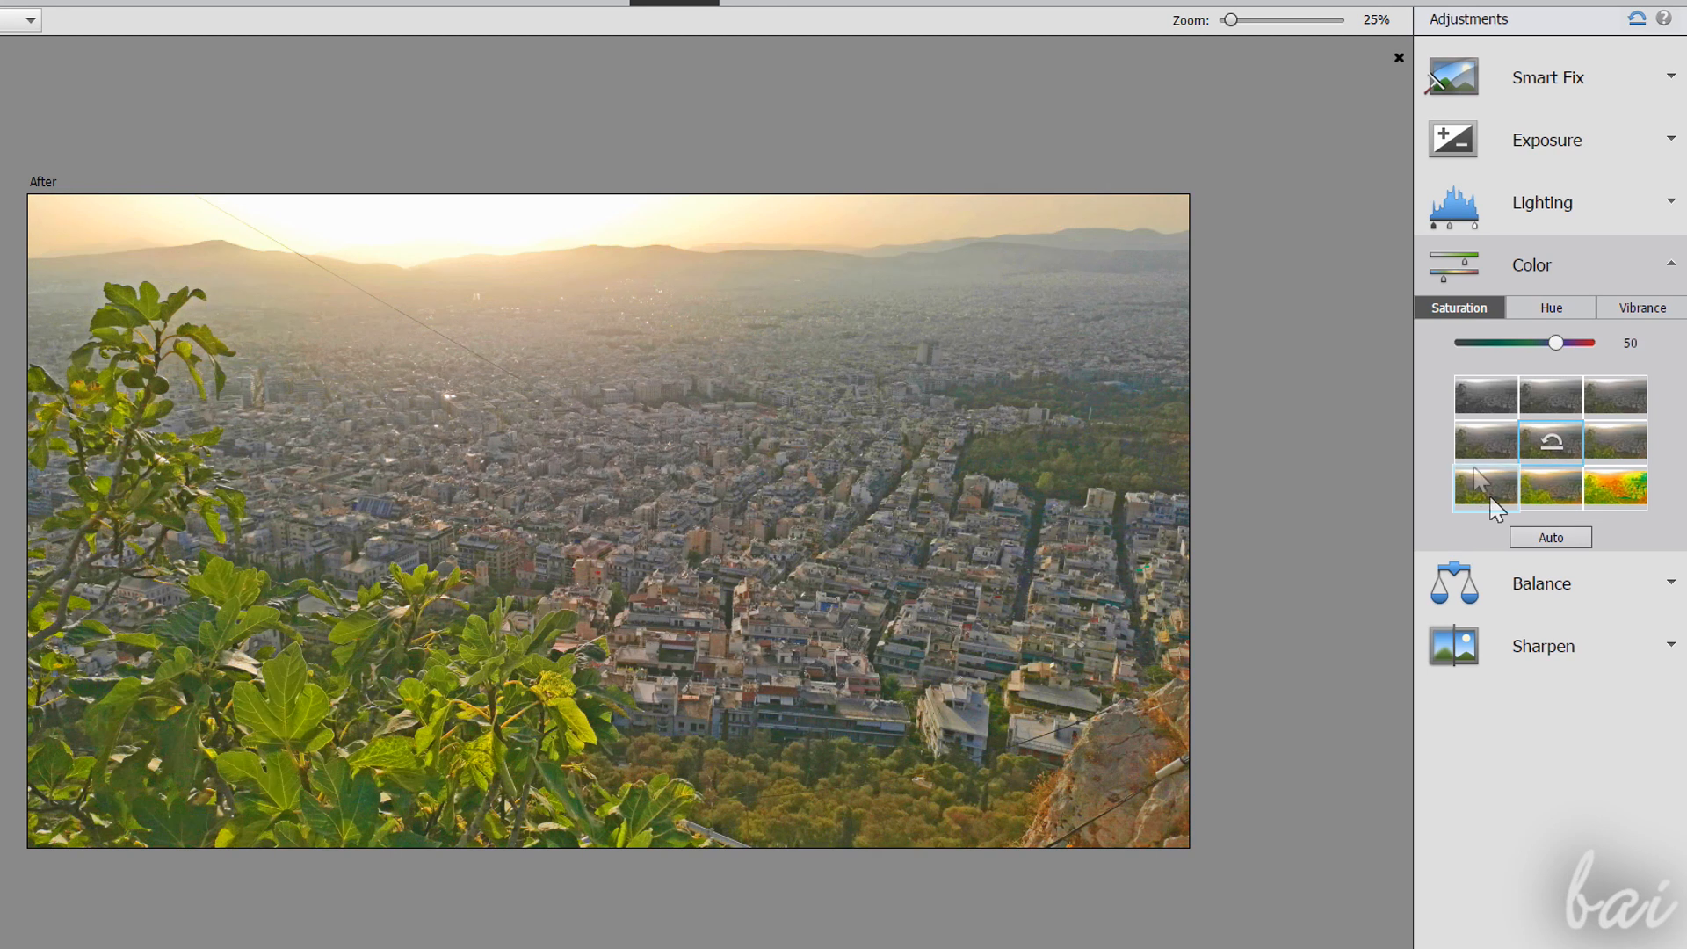
click(1489, 505)
click(1561, 307)
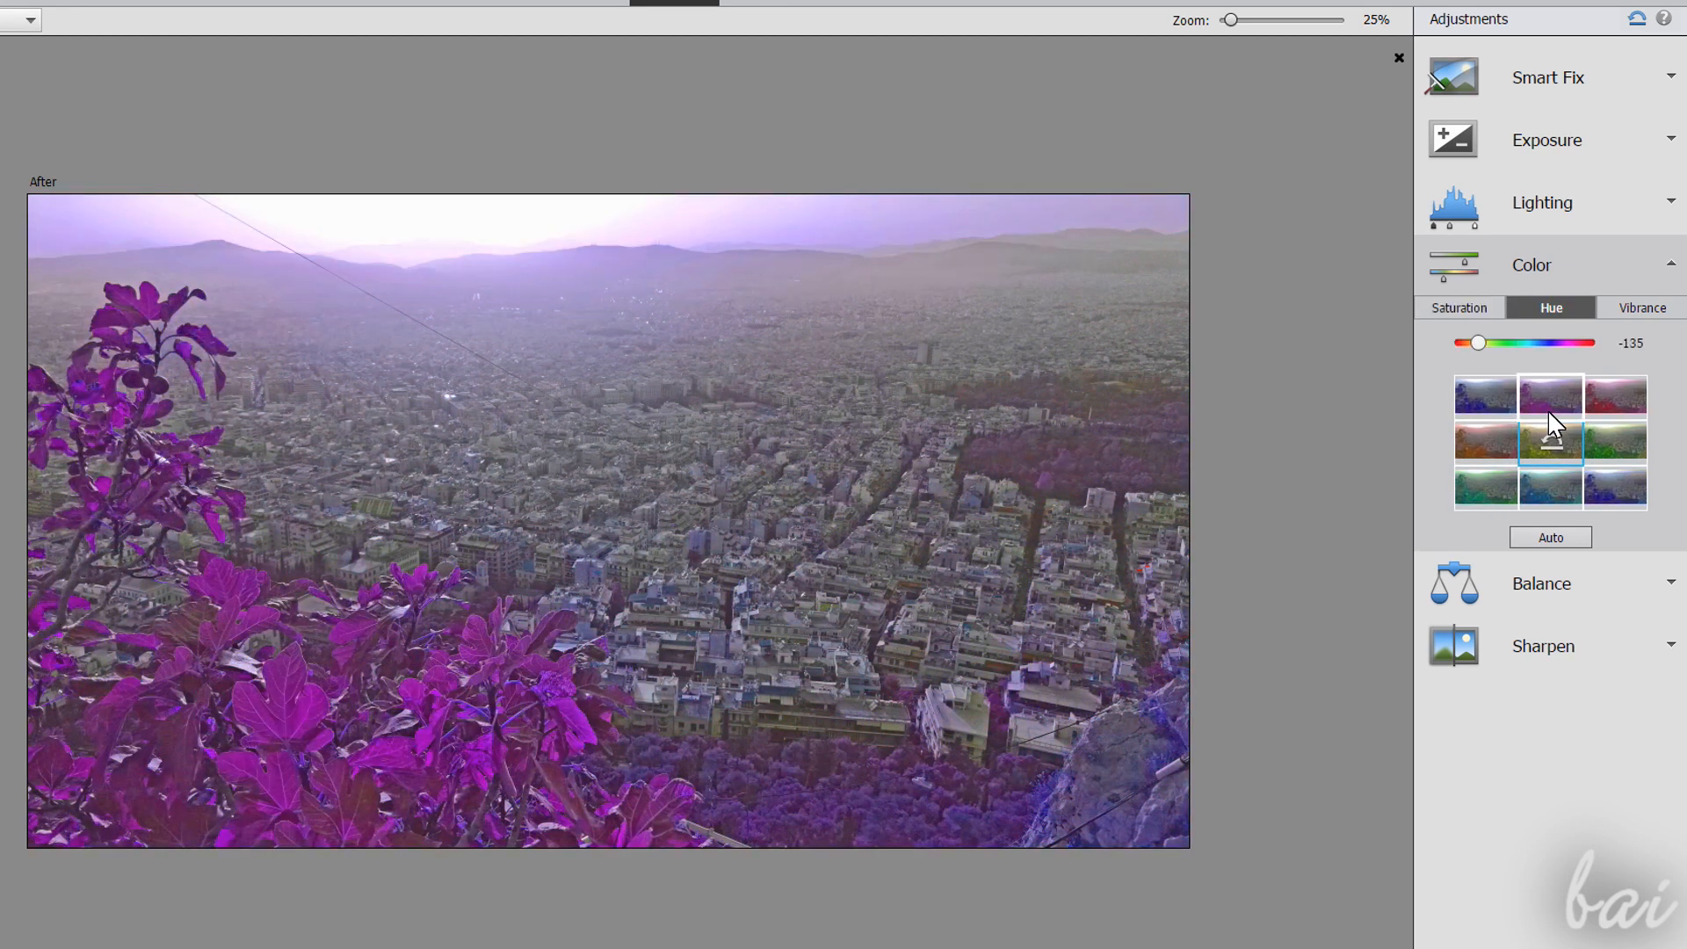
click(1626, 270)
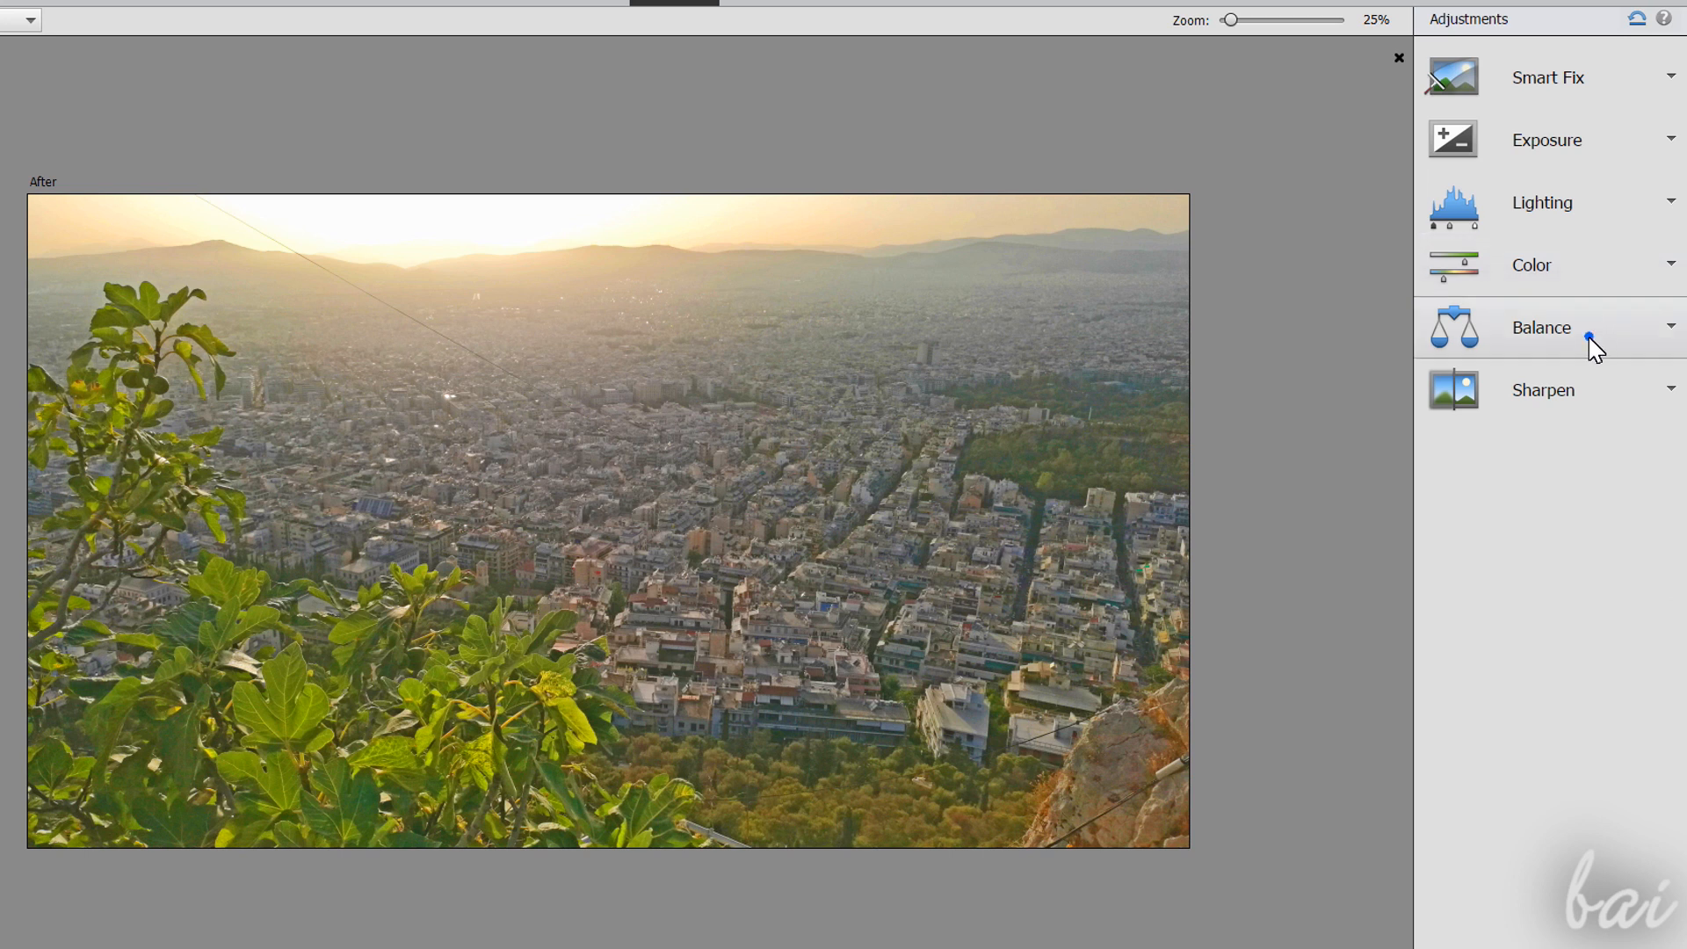
Step: Warm the city photo's color balance, preview its temperature and tint variations, and open the Sharpen adjustment
click(1588, 337)
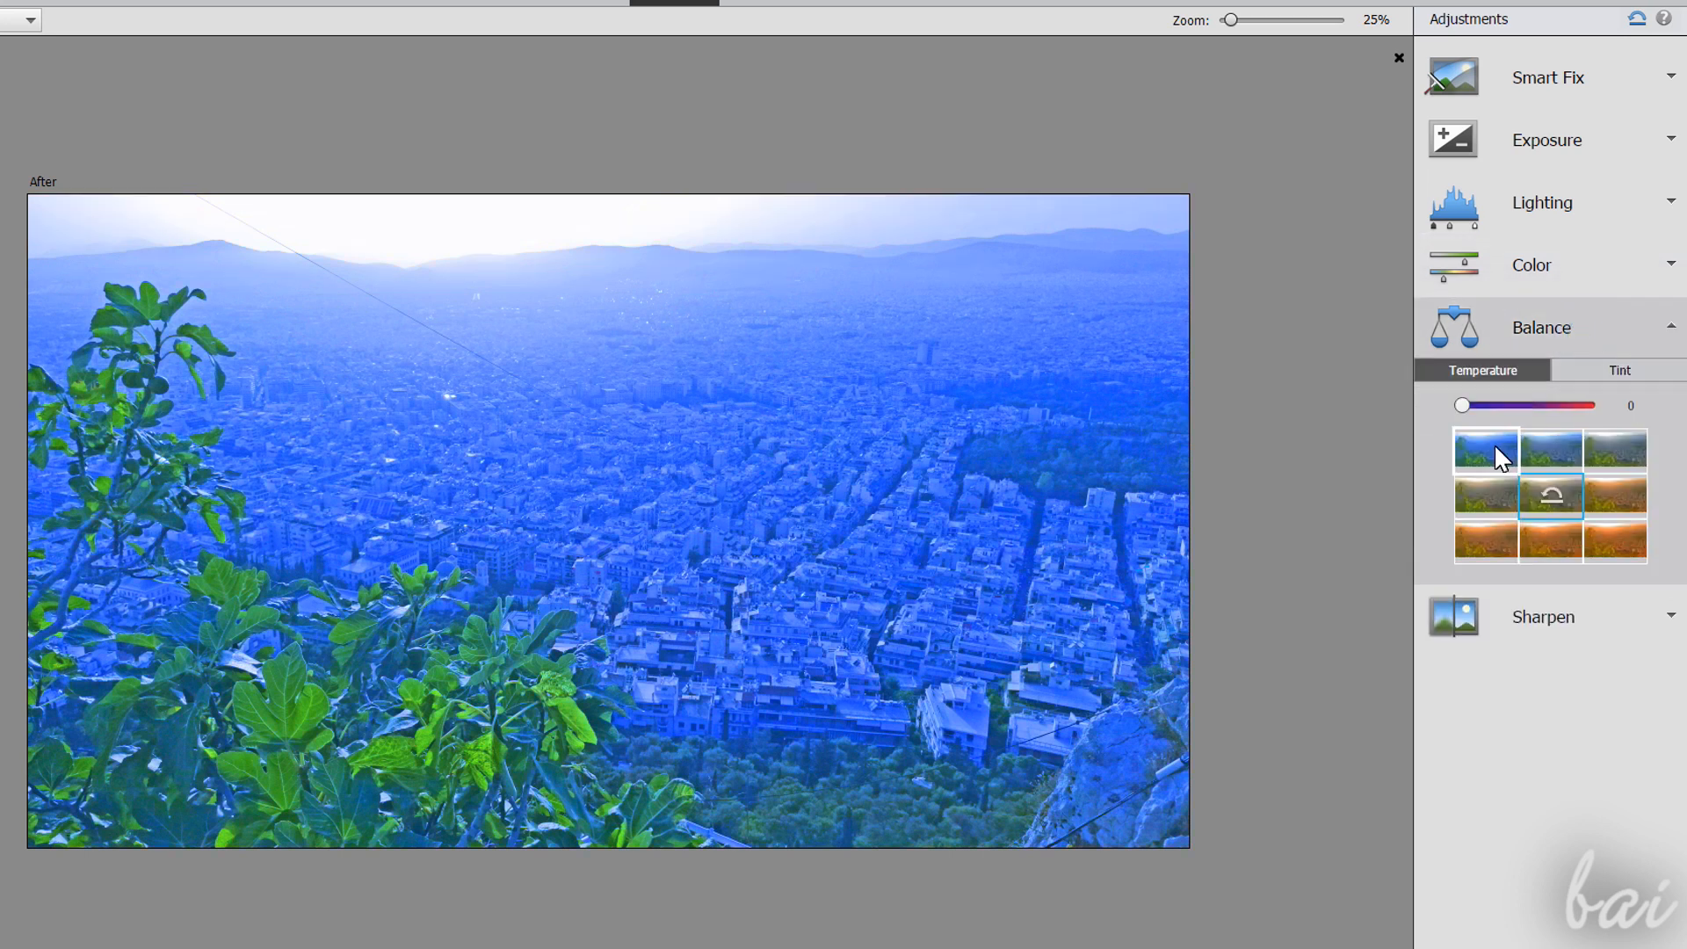
click(1650, 371)
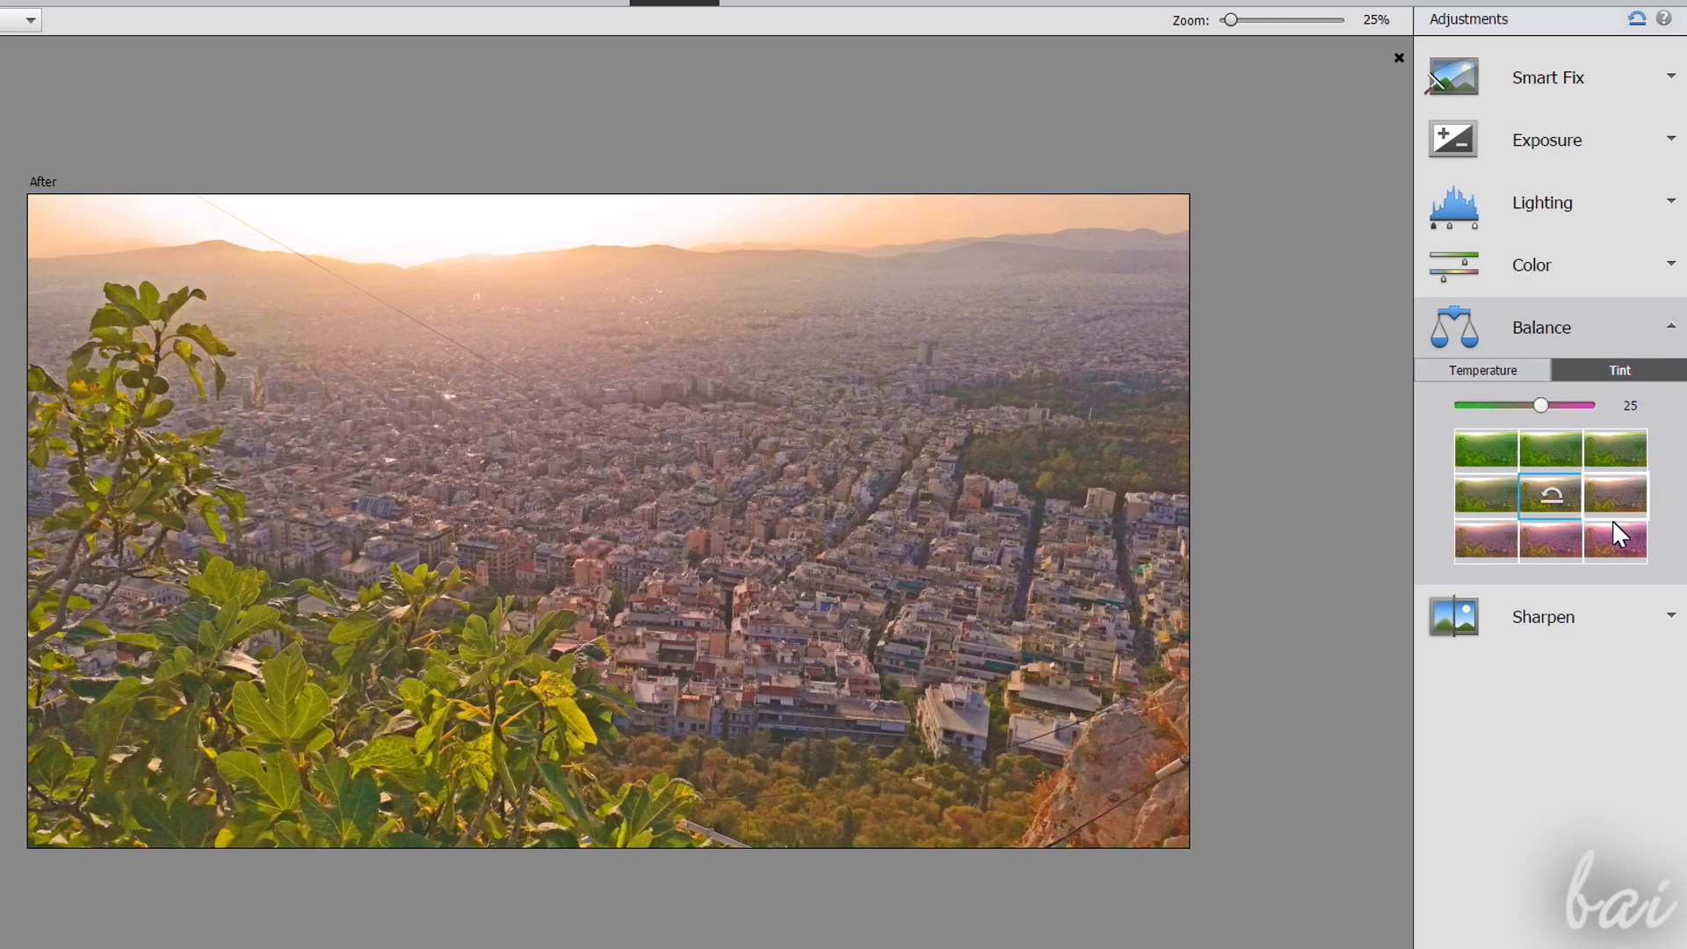
click(1616, 332)
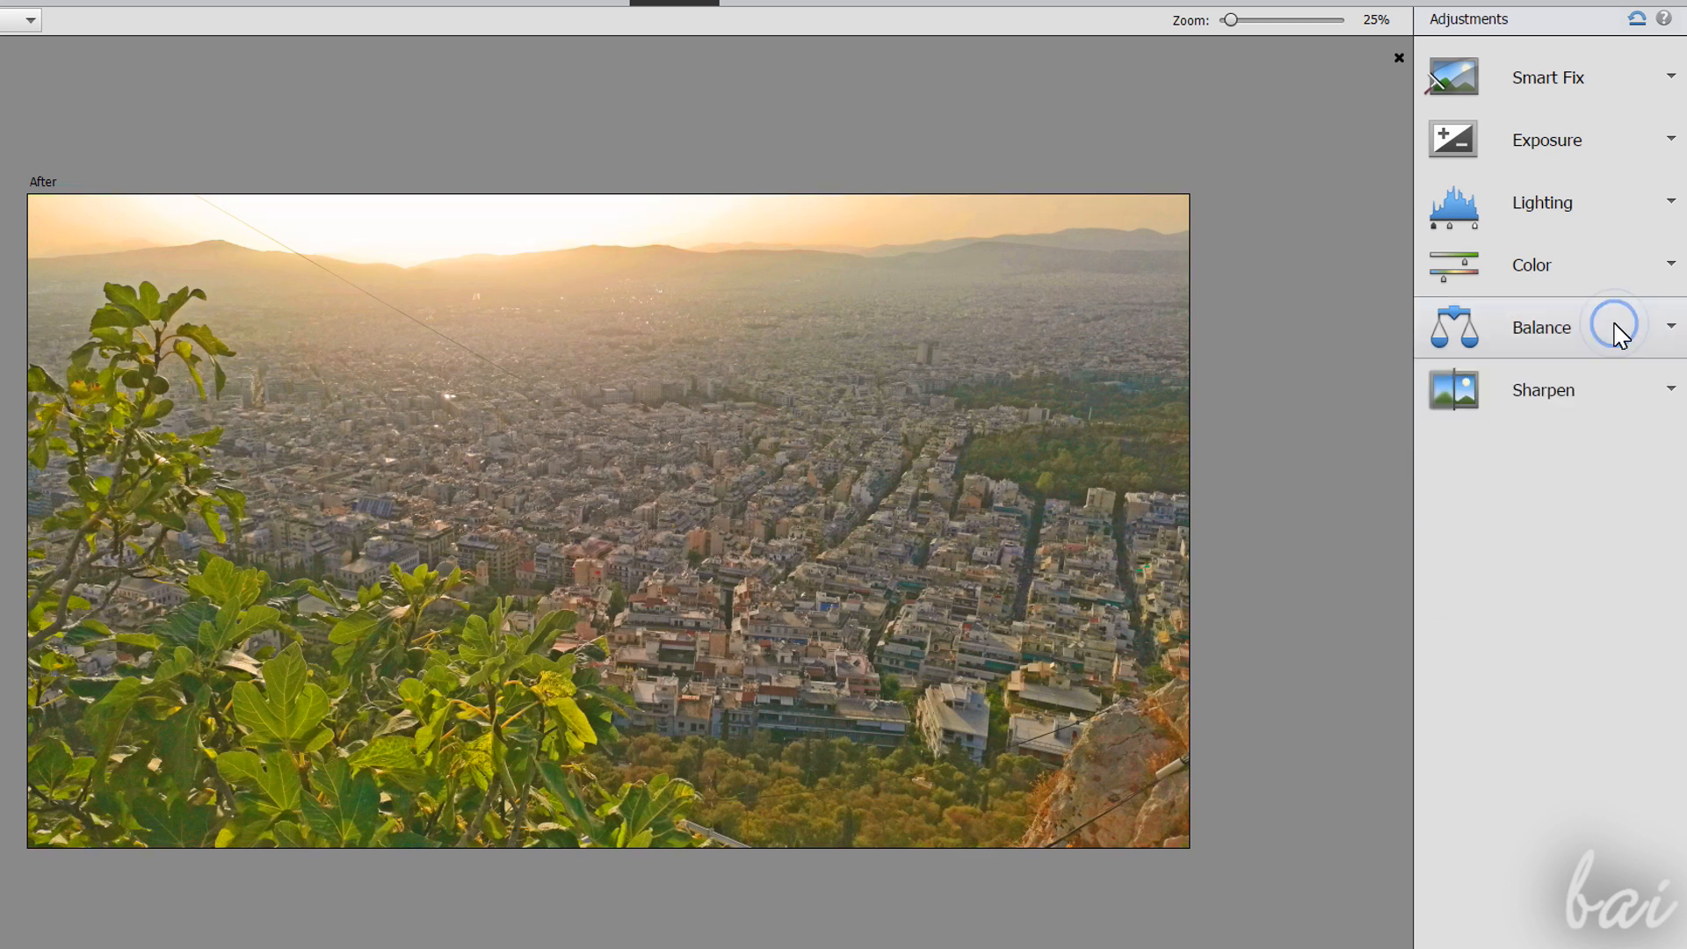
click(1569, 402)
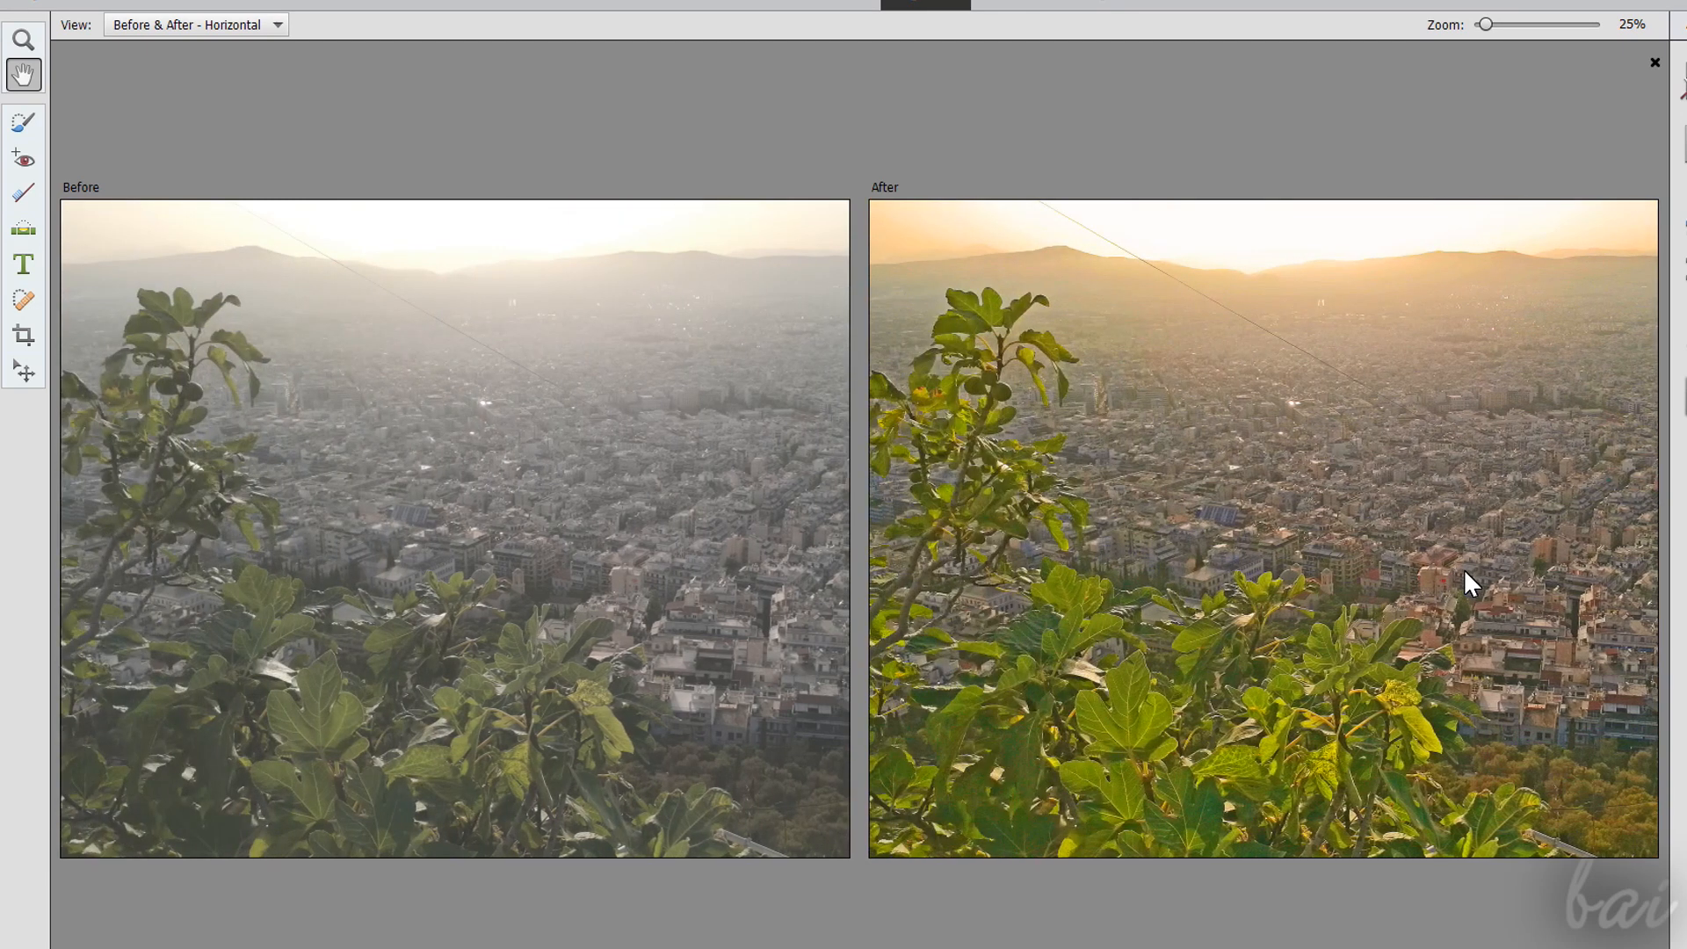
Step: Compare the edited city photo with its original in the horizontal before-and-after view
drag(1458, 567, 1152, 574)
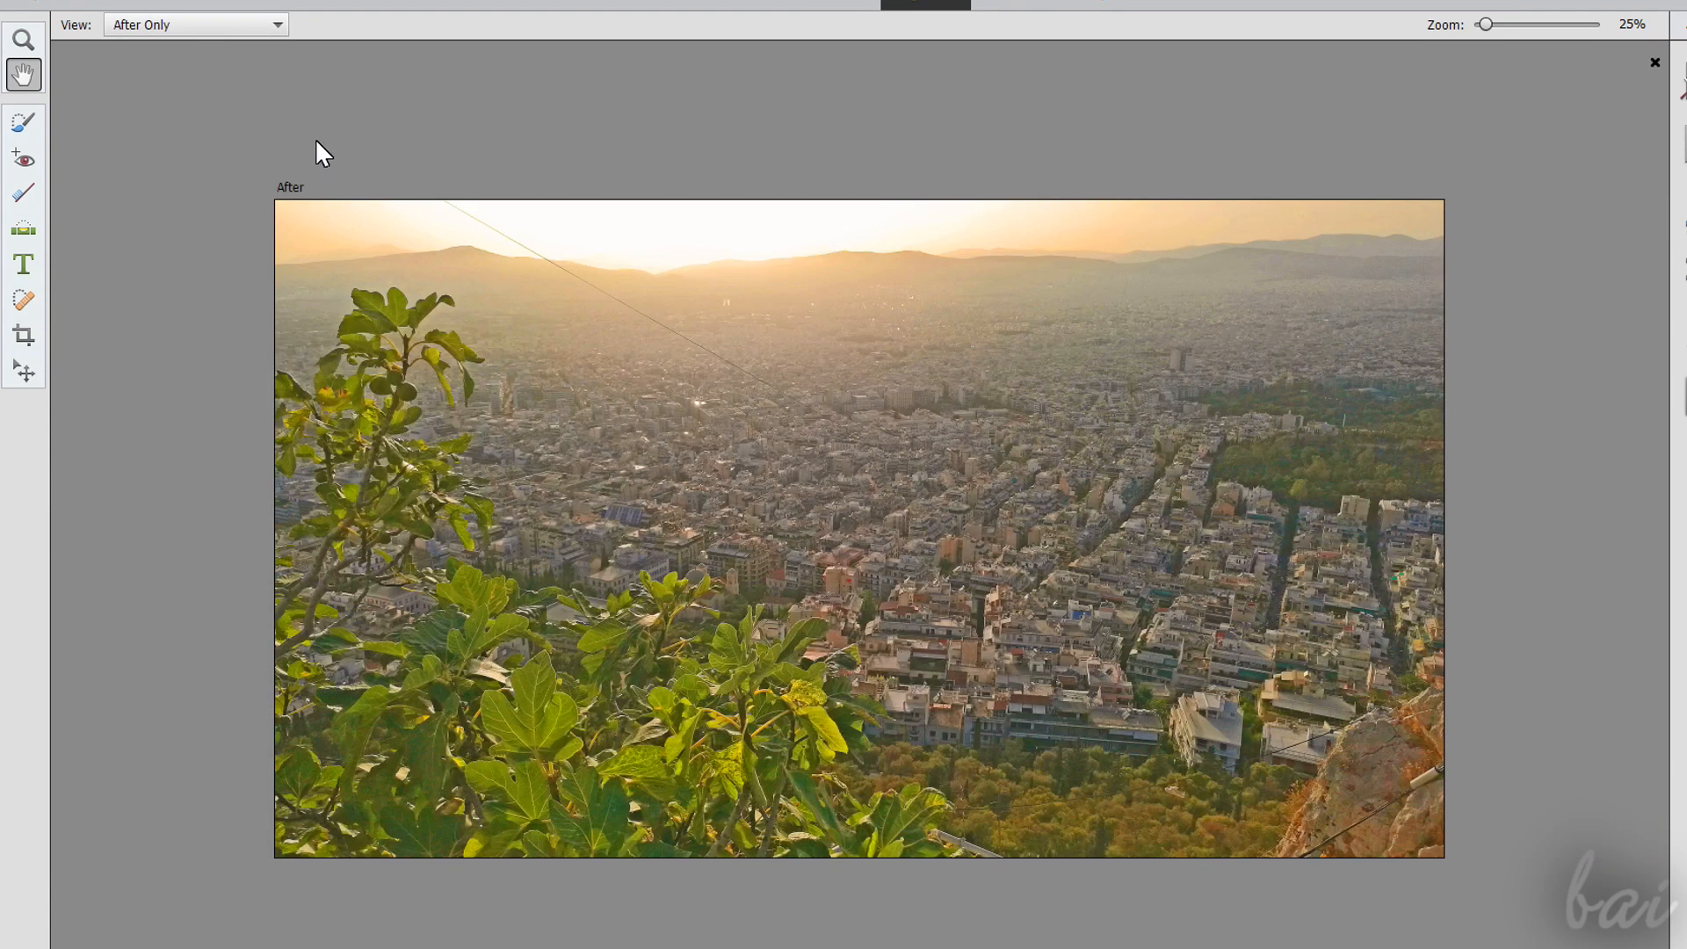
click(243, 27)
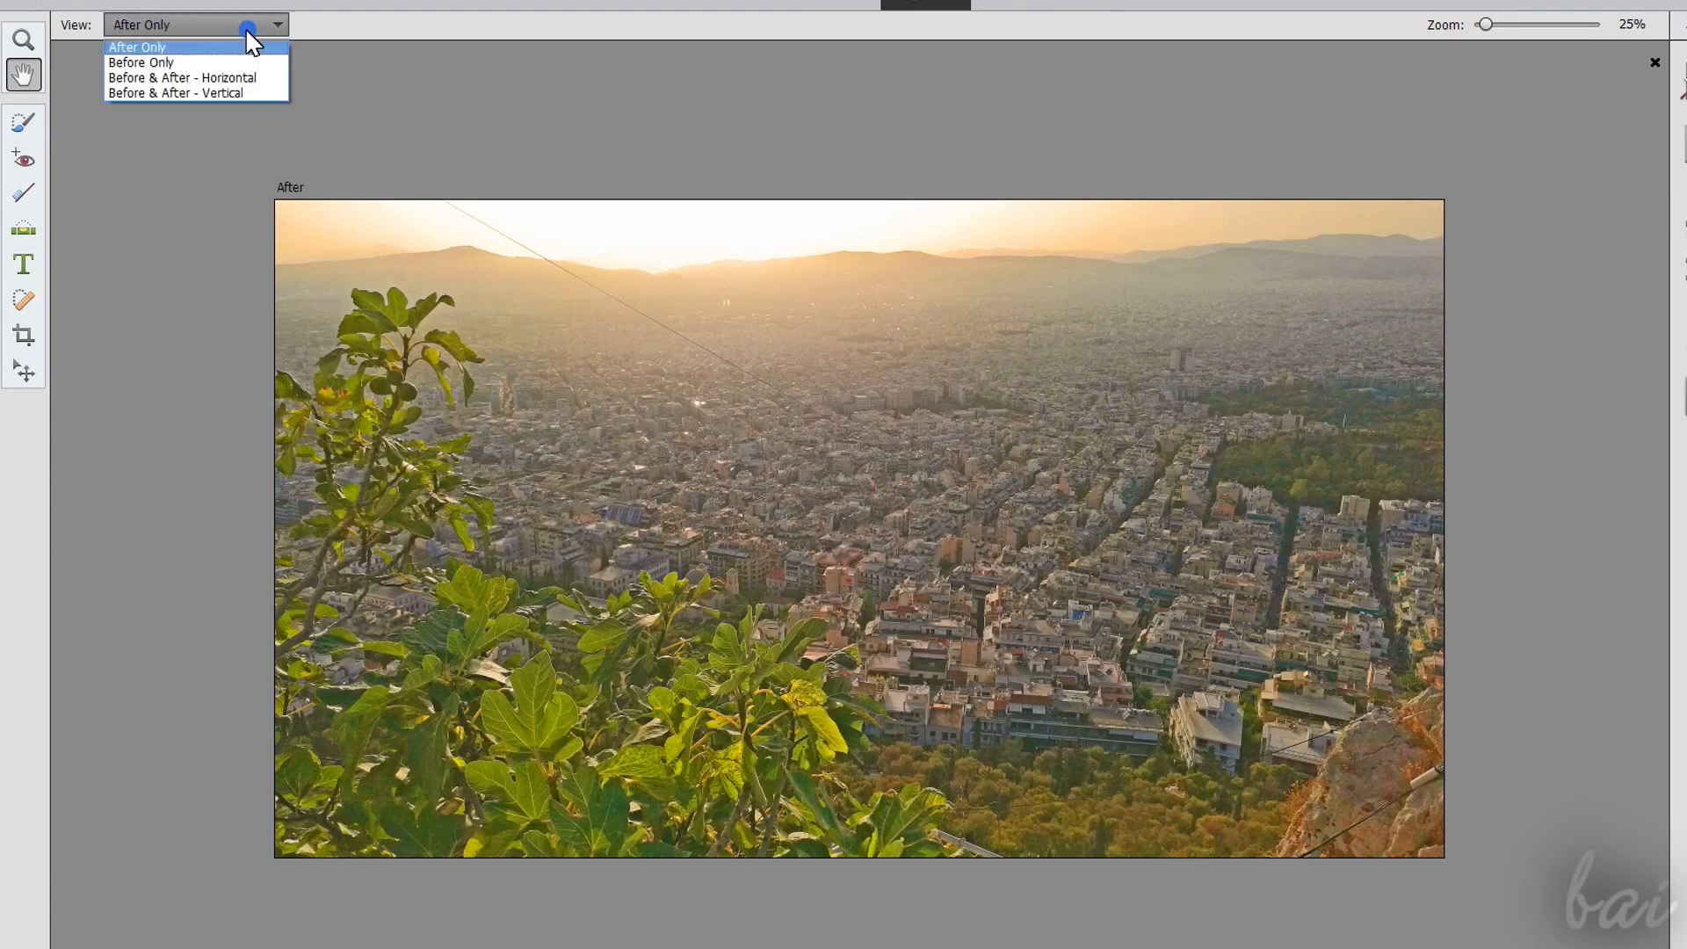
click(210, 79)
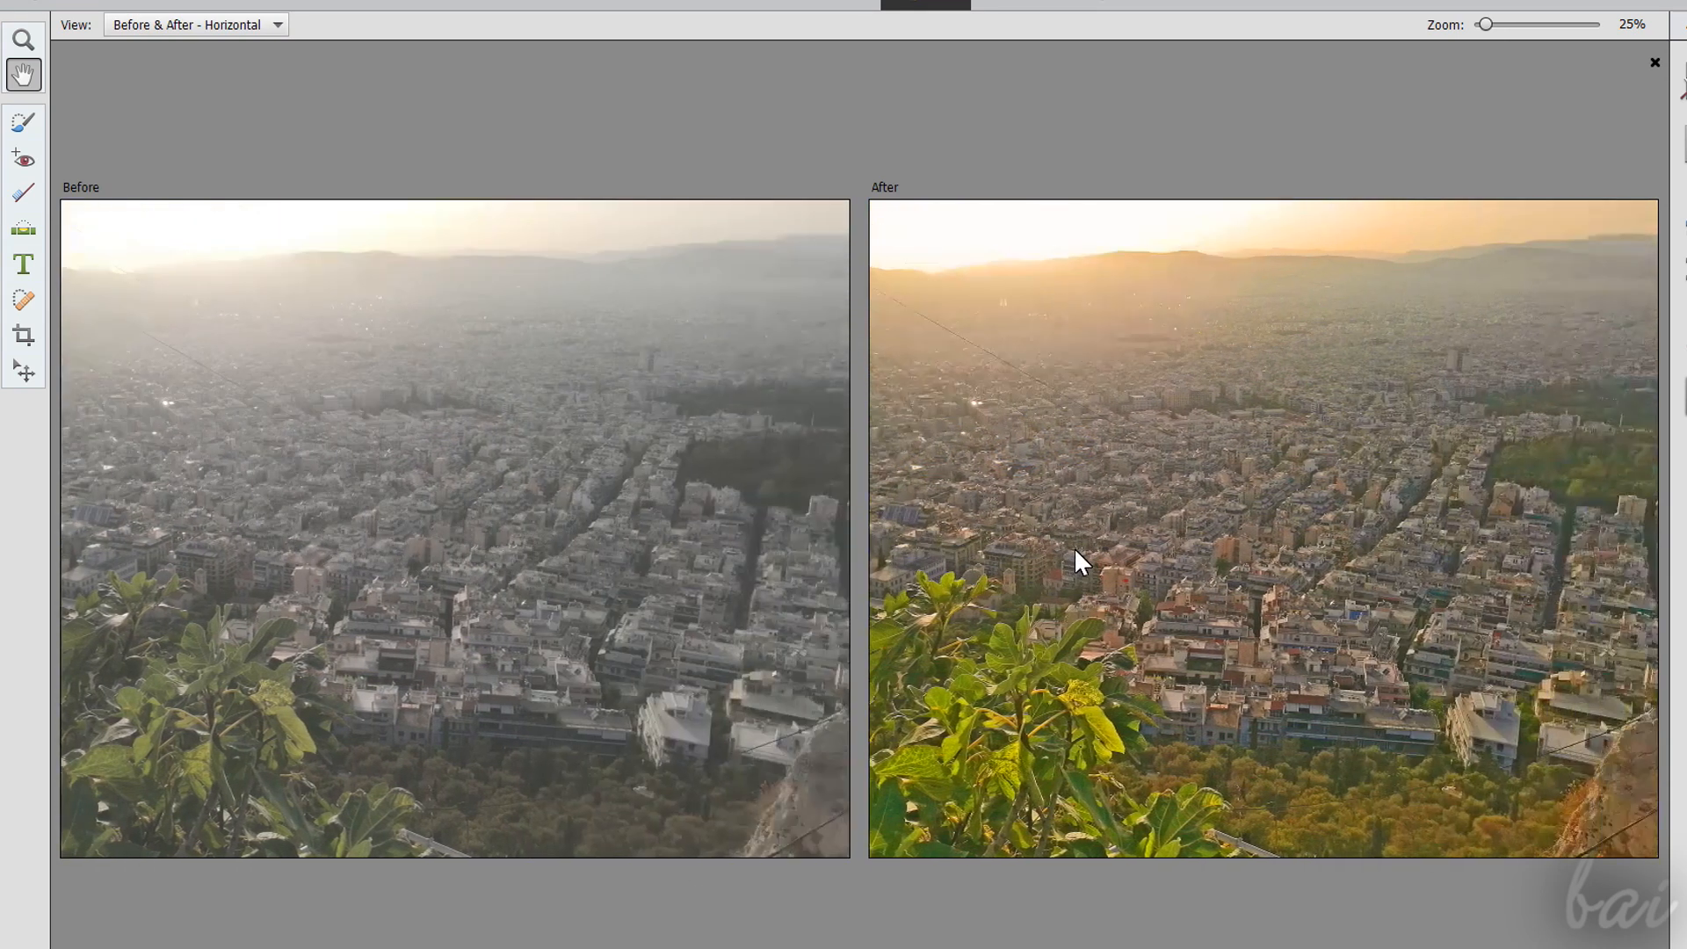
drag(1073, 546, 846, 545)
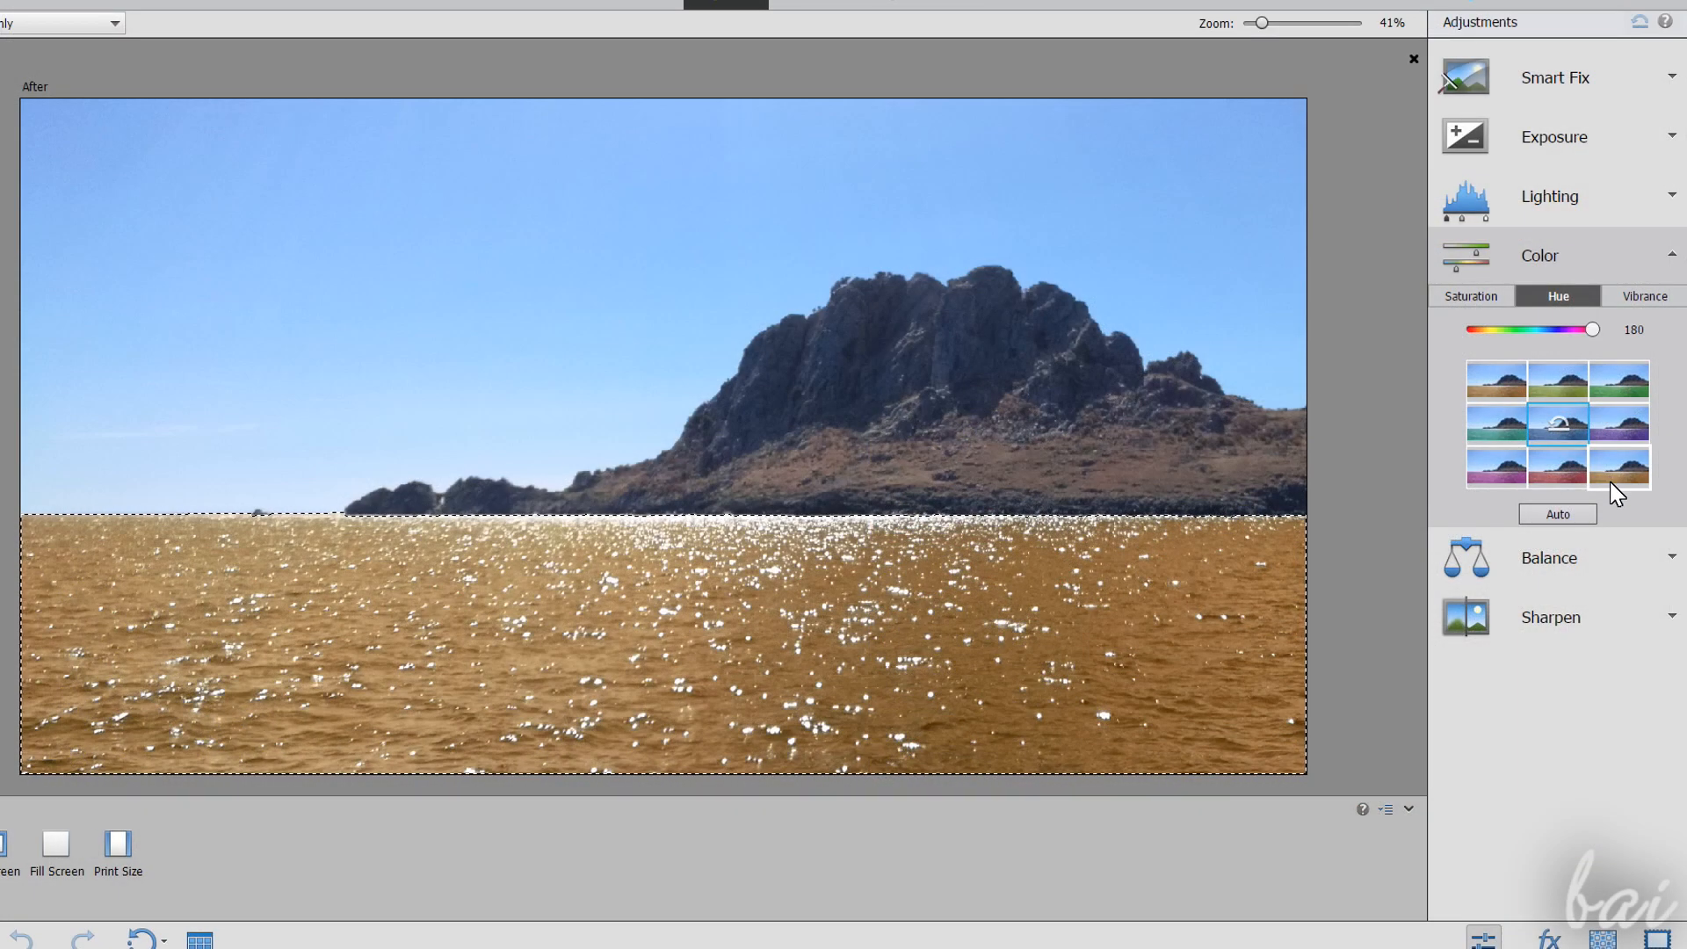
Step: Try the red hue variation, 135, and then the magenta variation on the selected sea
click(1560, 472)
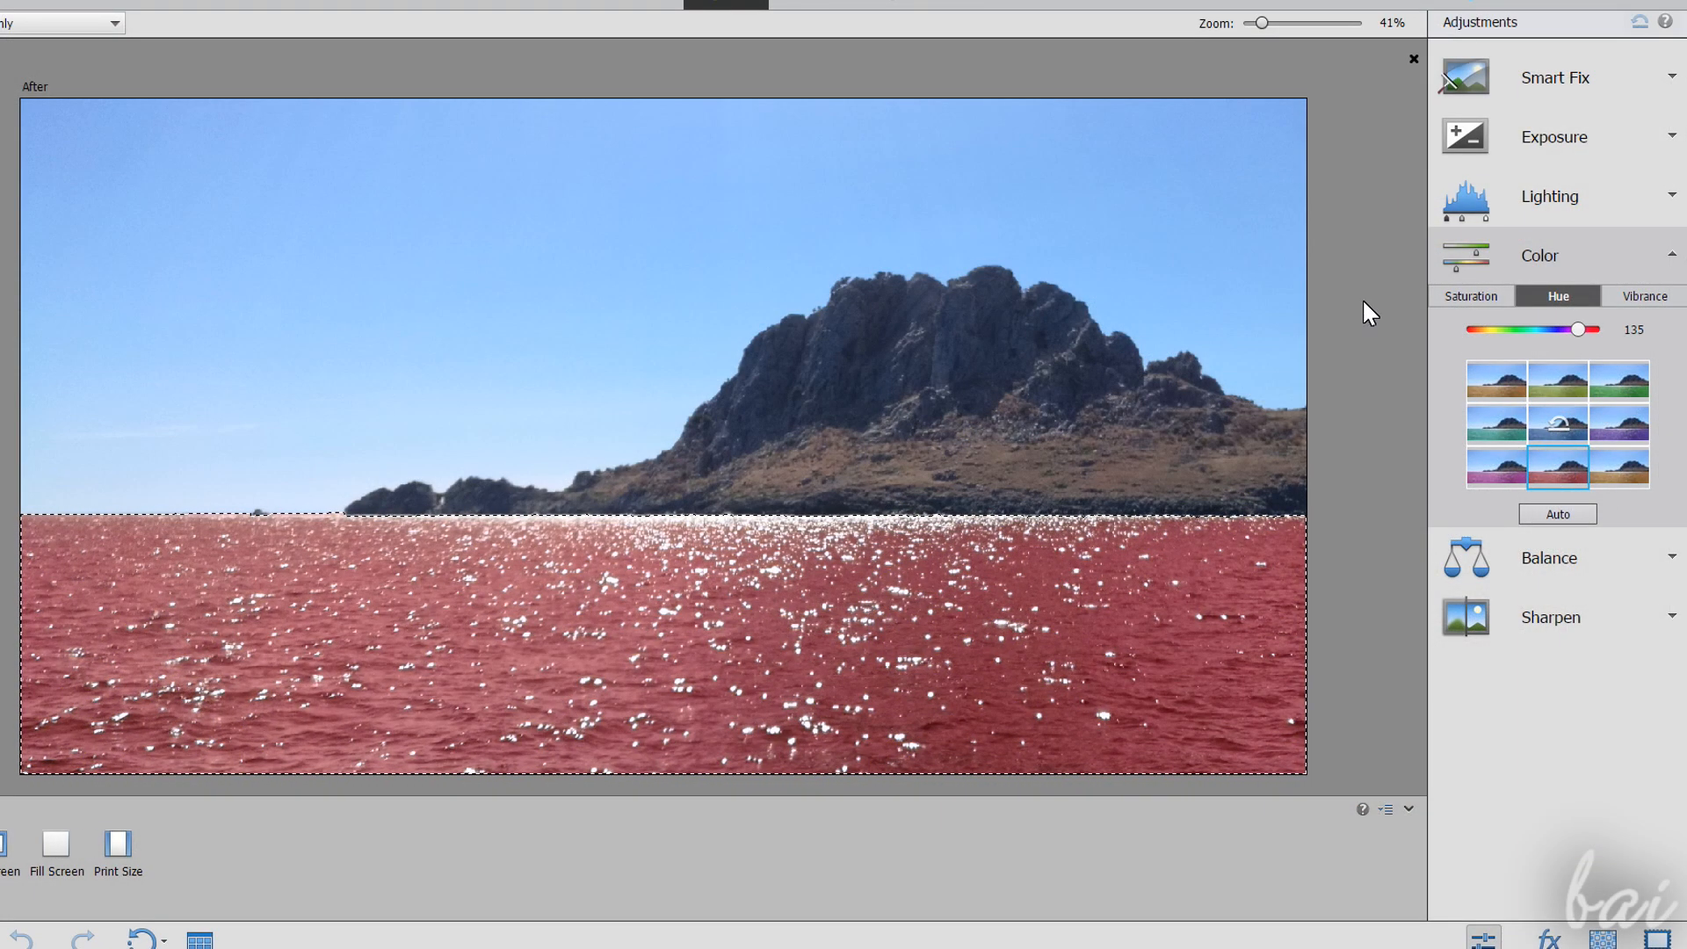
click(1509, 473)
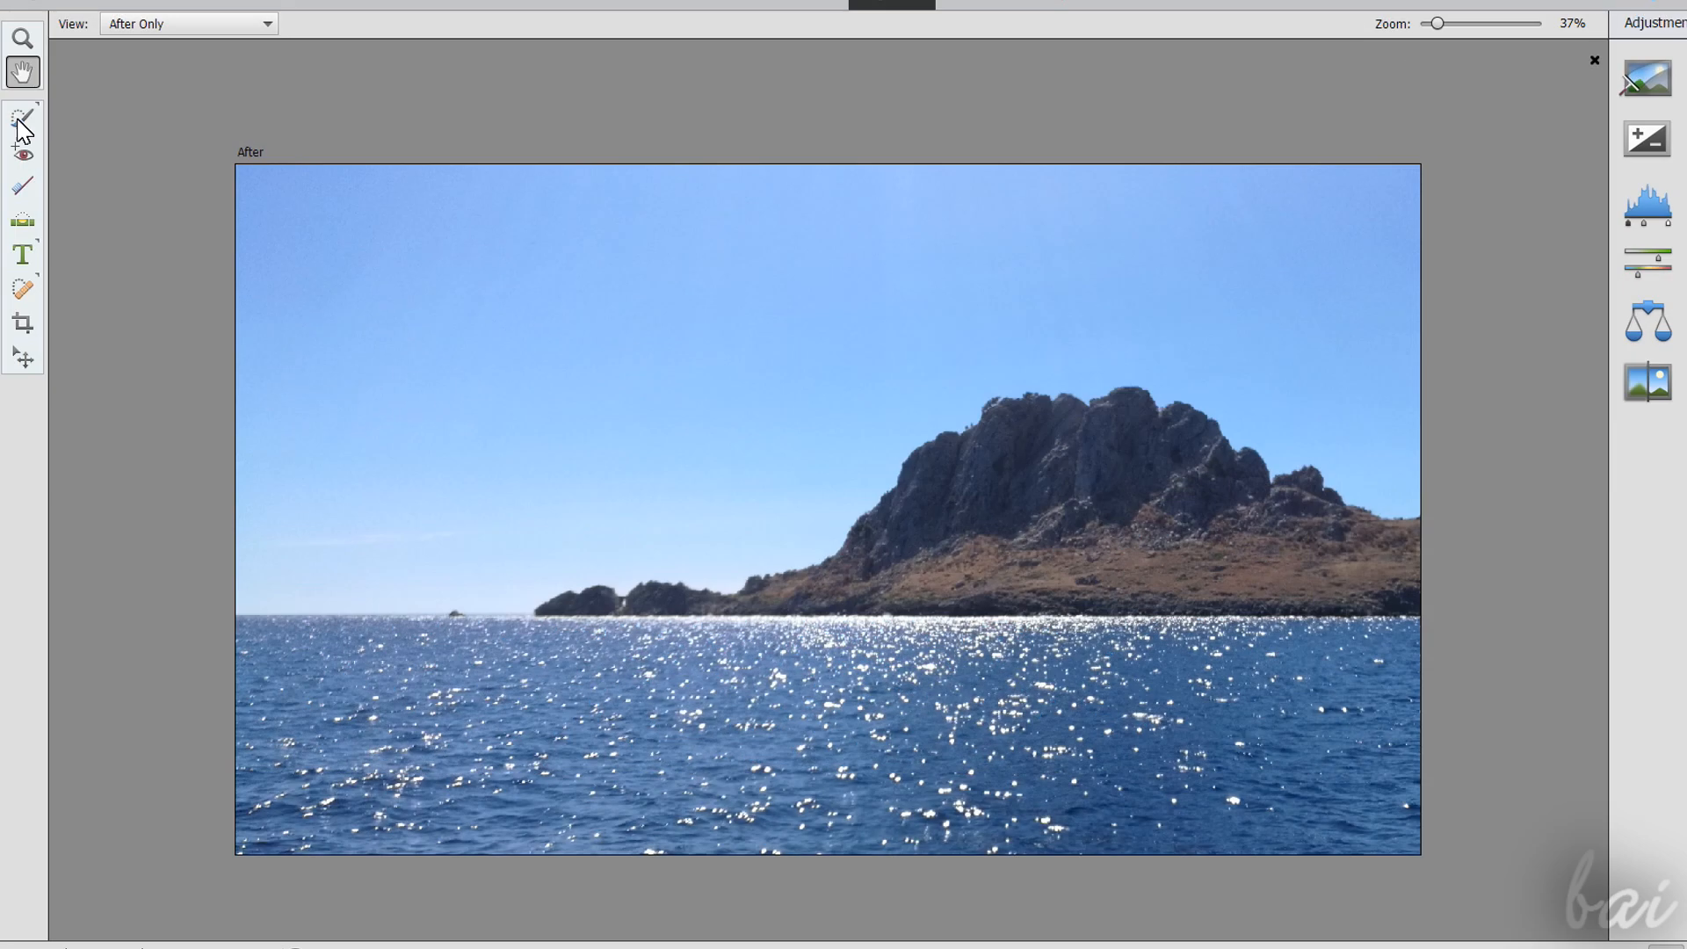
Step: Select the sea in the island photo with the Quick Selection tool, using a 407 px brush
click(22, 116)
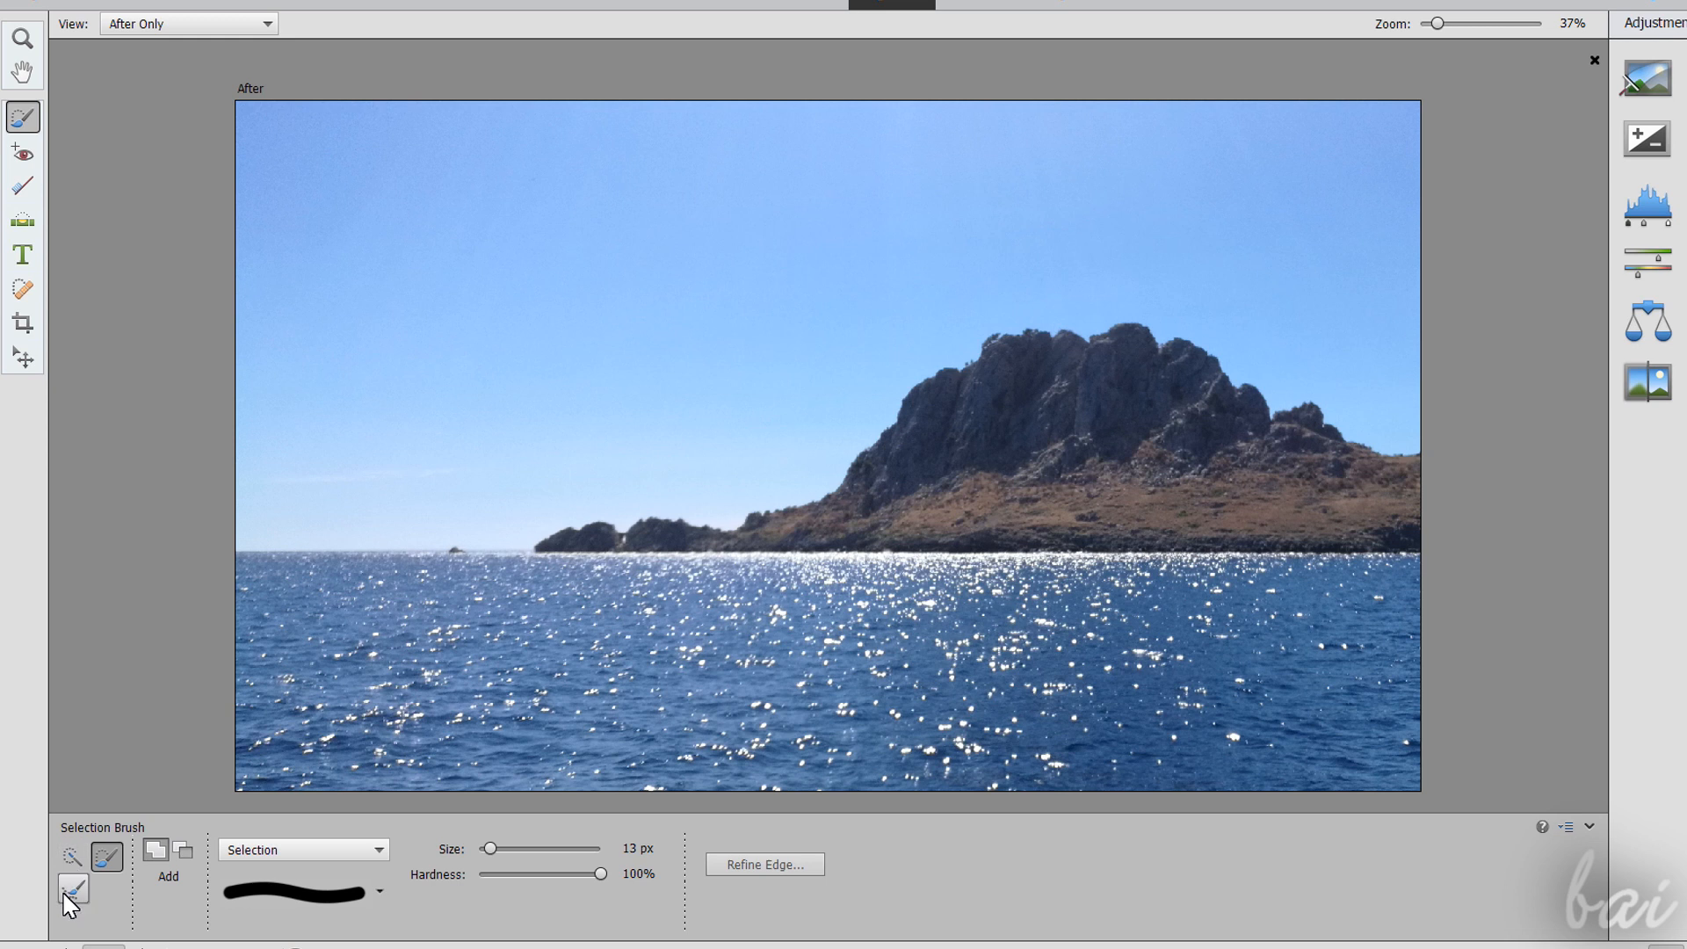
click(65, 864)
click(395, 855)
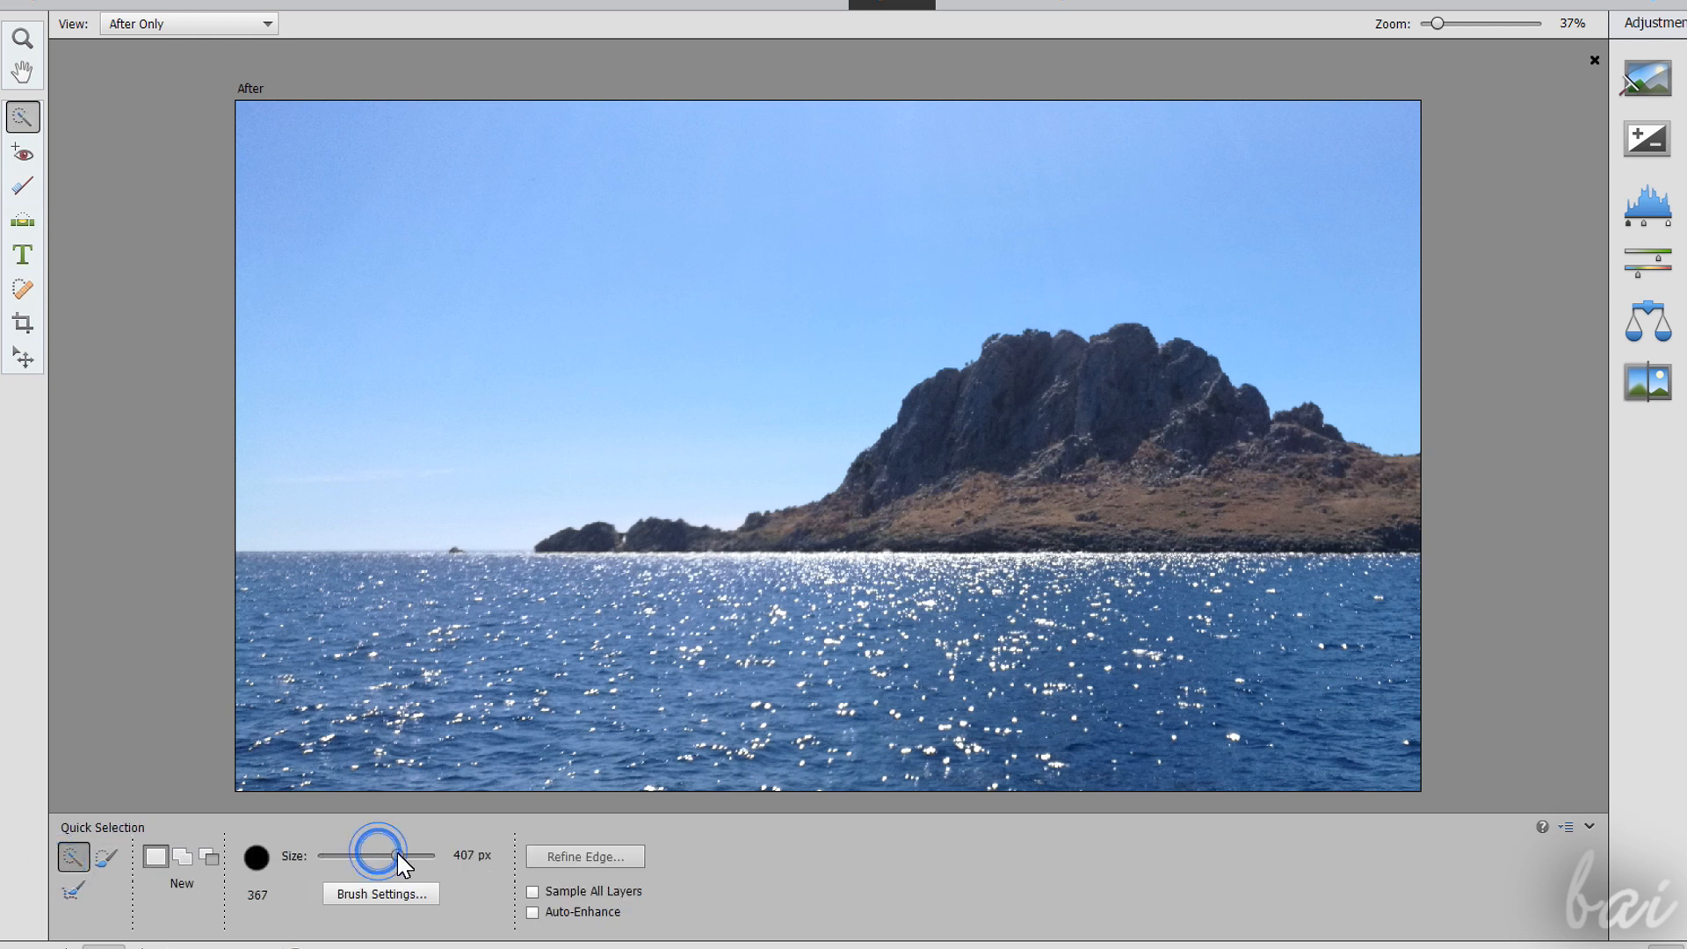
mouse_move(339, 652)
mouse_down()
mouse_move(577, 660)
mouse_move(483, 680)
mouse_move(657, 687)
mouse_move(1346, 678)
mouse_up()
Step: Refine the sea selection along the horizon with a 10 px brush, subtracting the small dark object left of the islets
scroll(413, 530, up, 5)
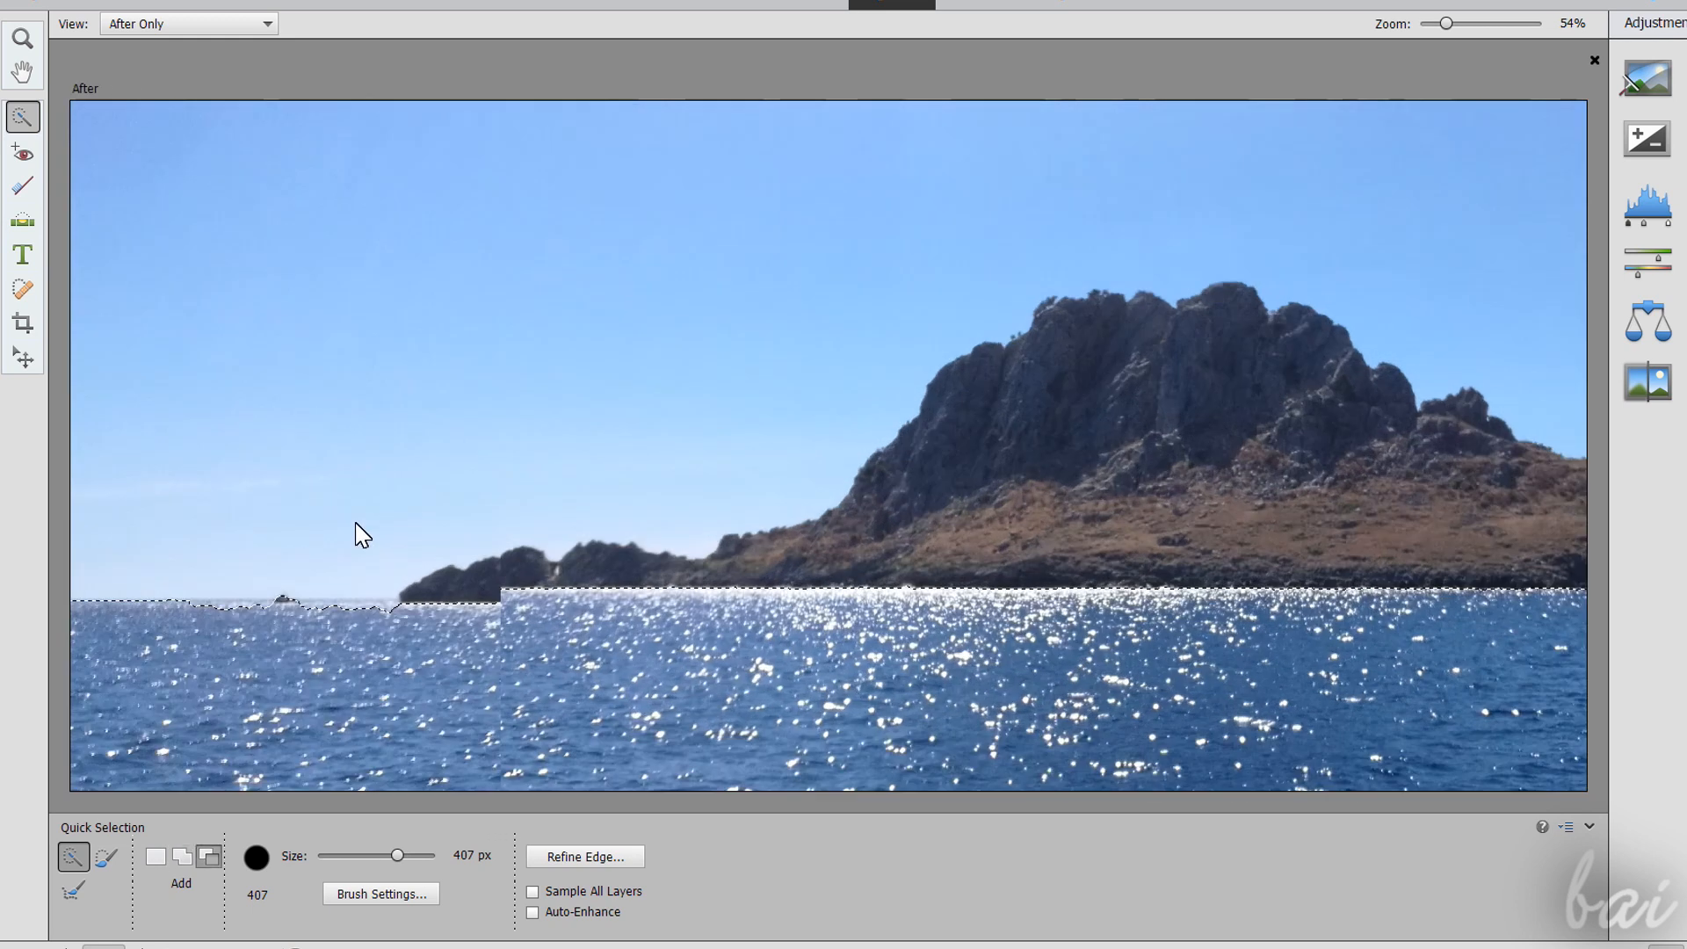
click(318, 563)
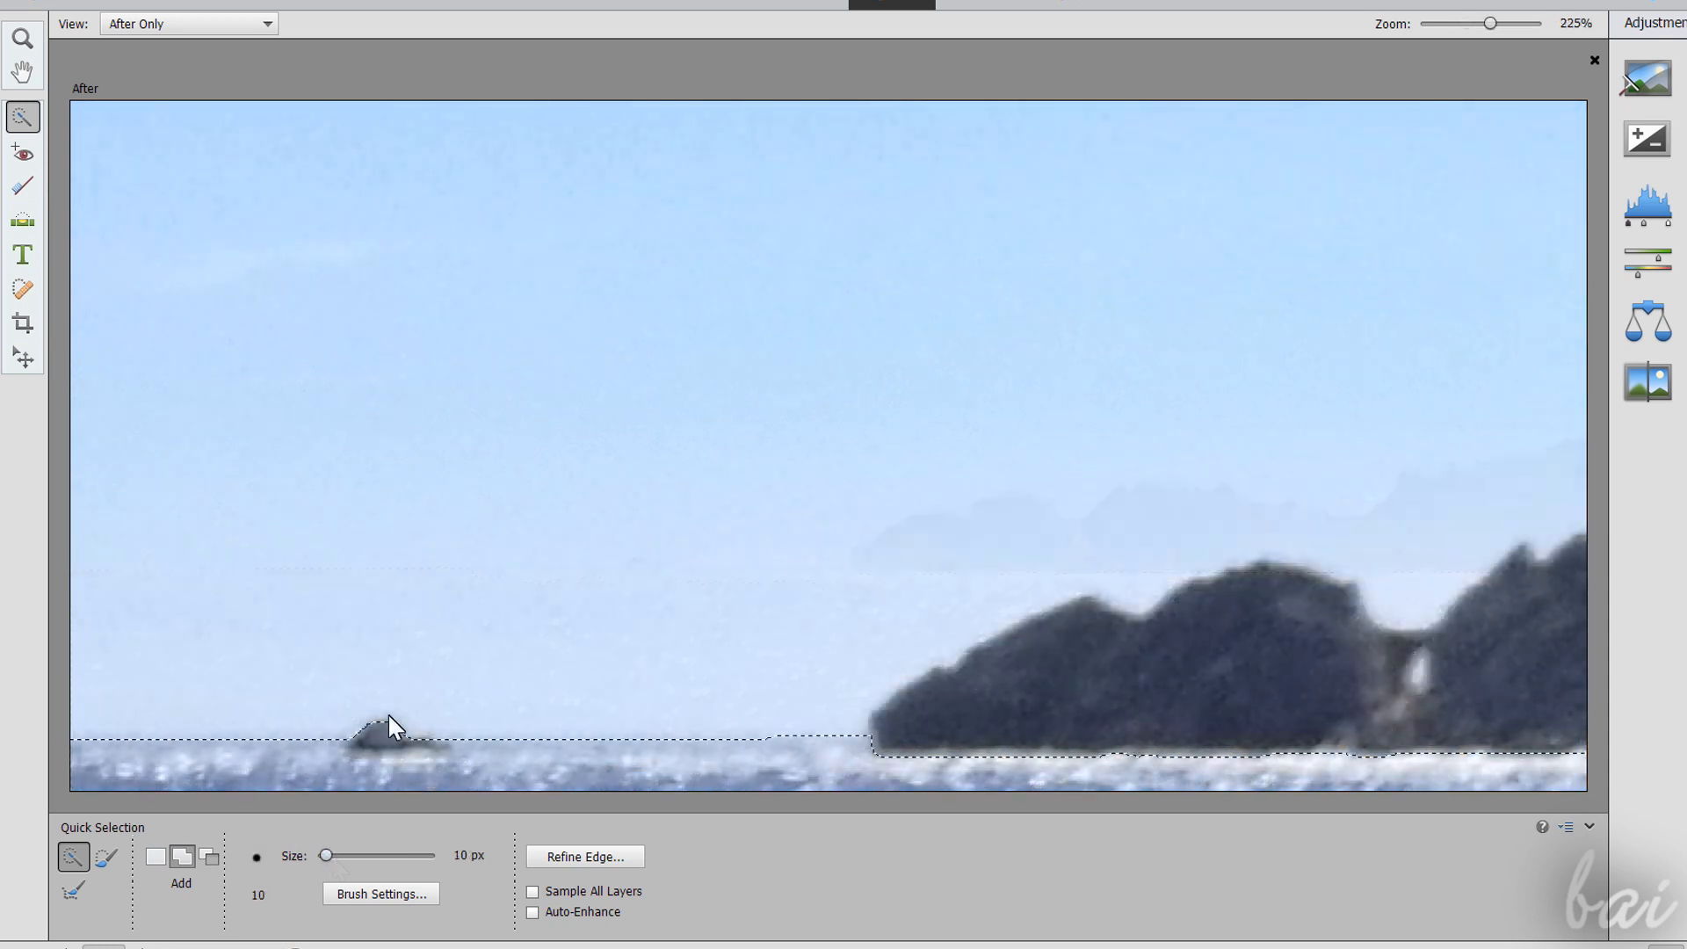
alt+click(378, 728)
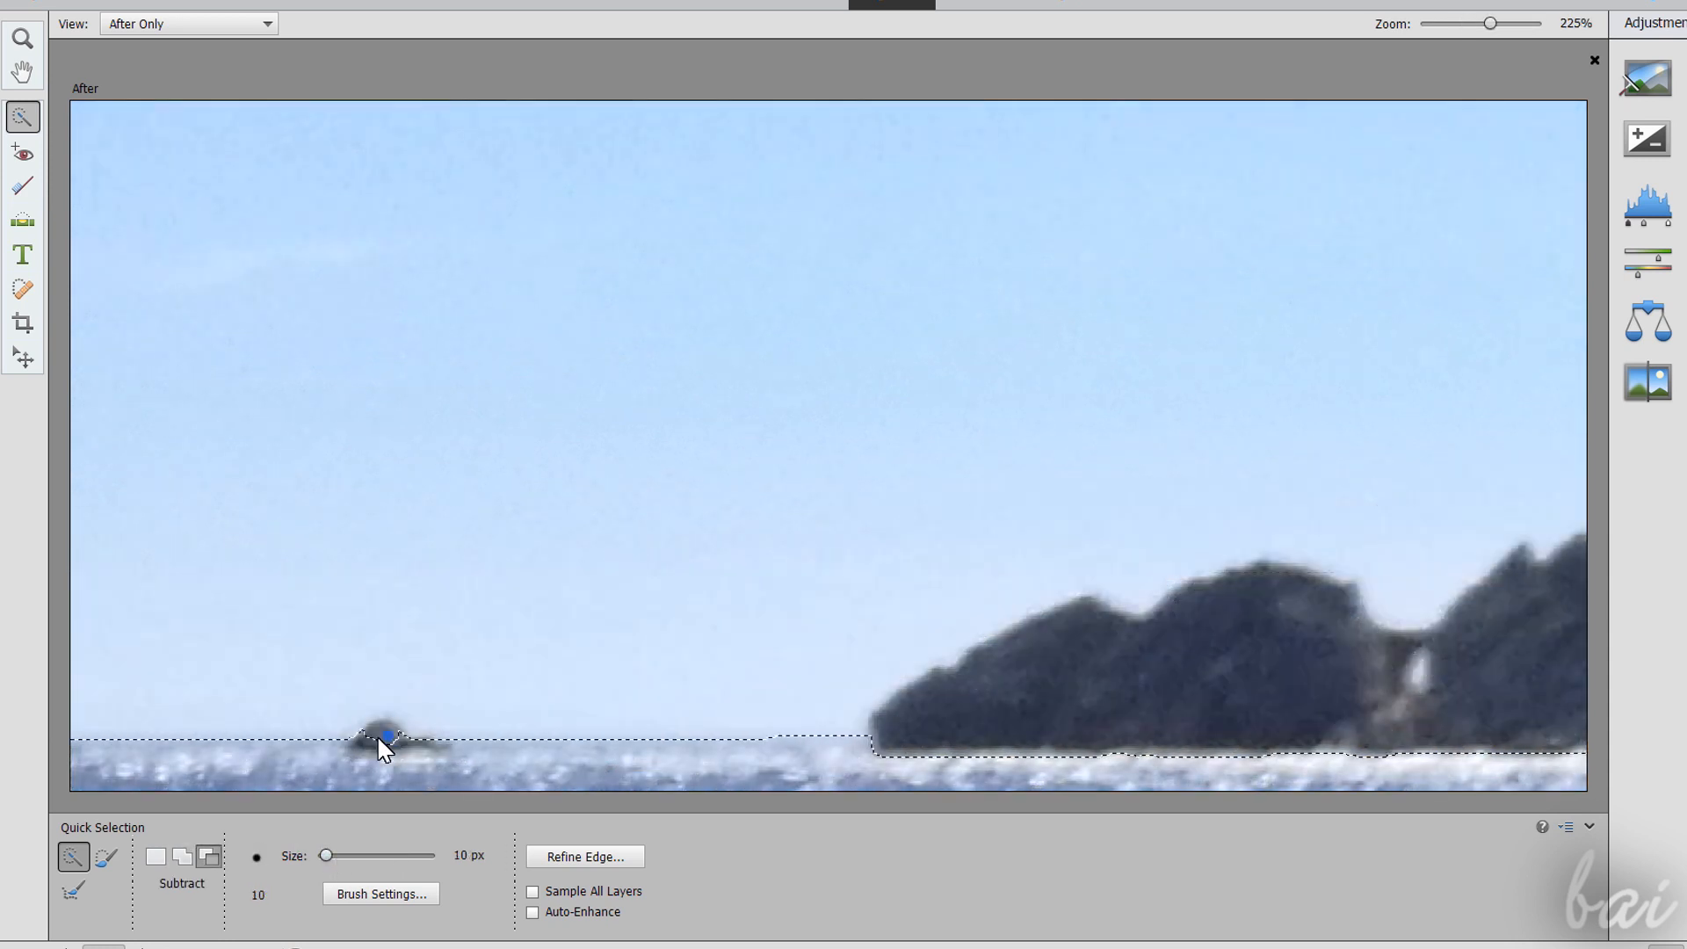
drag(369, 736, 435, 742)
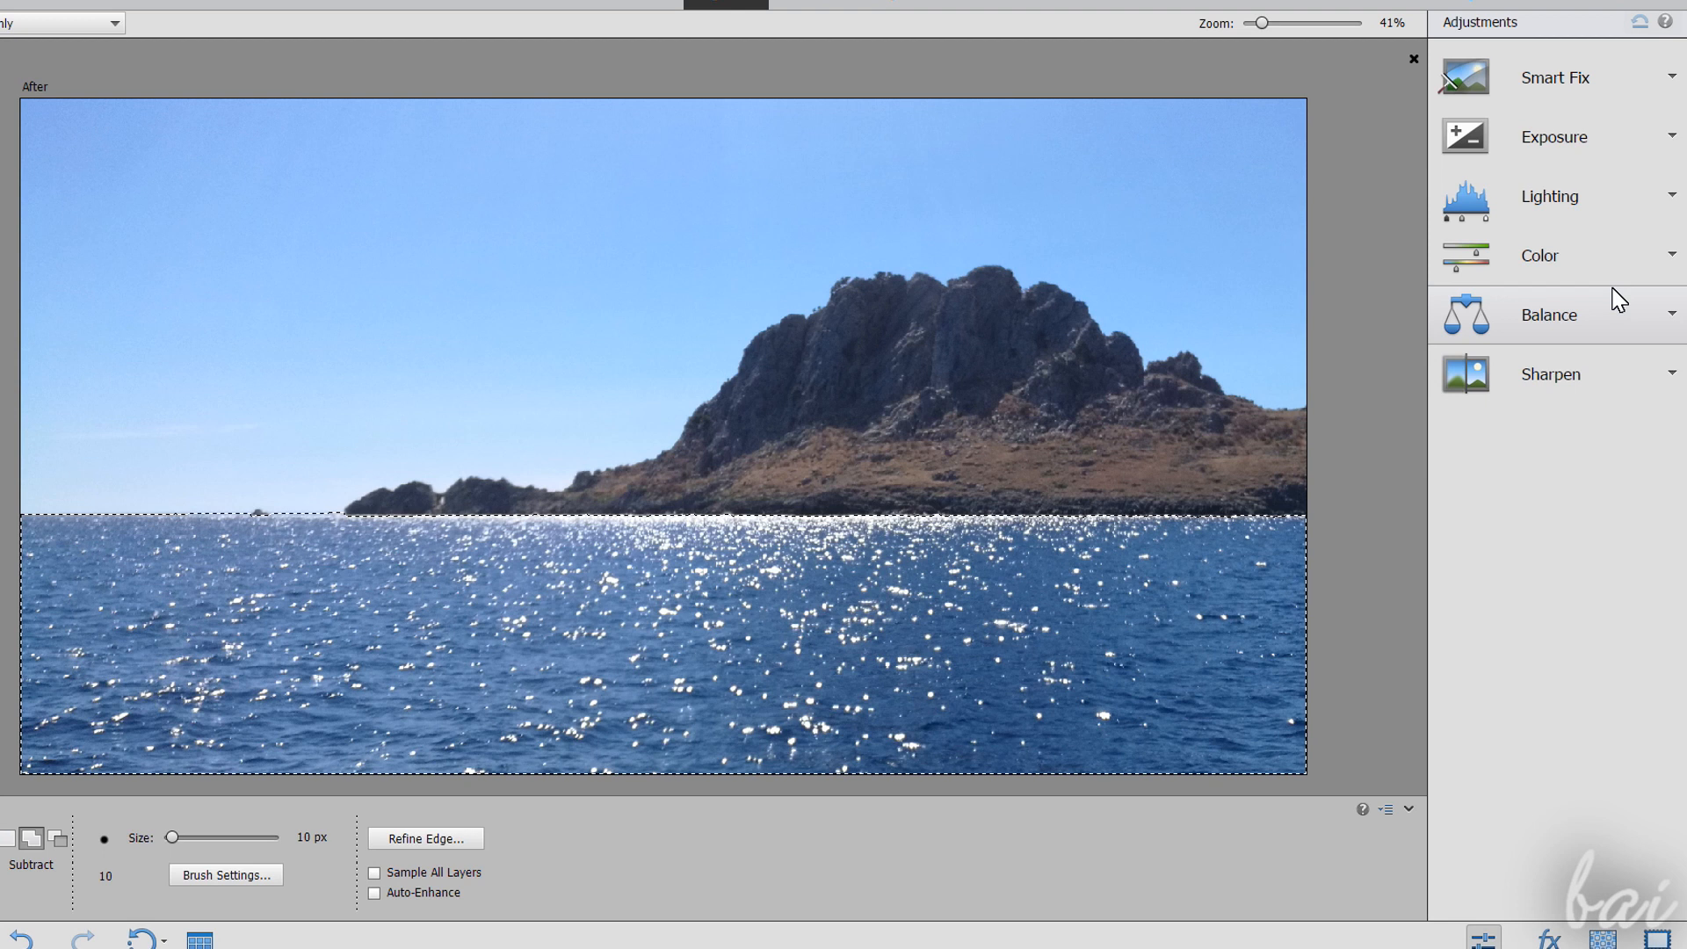
Step: Recolor the selected sea red with a hue variation of 135 and clear the selection
key(z)
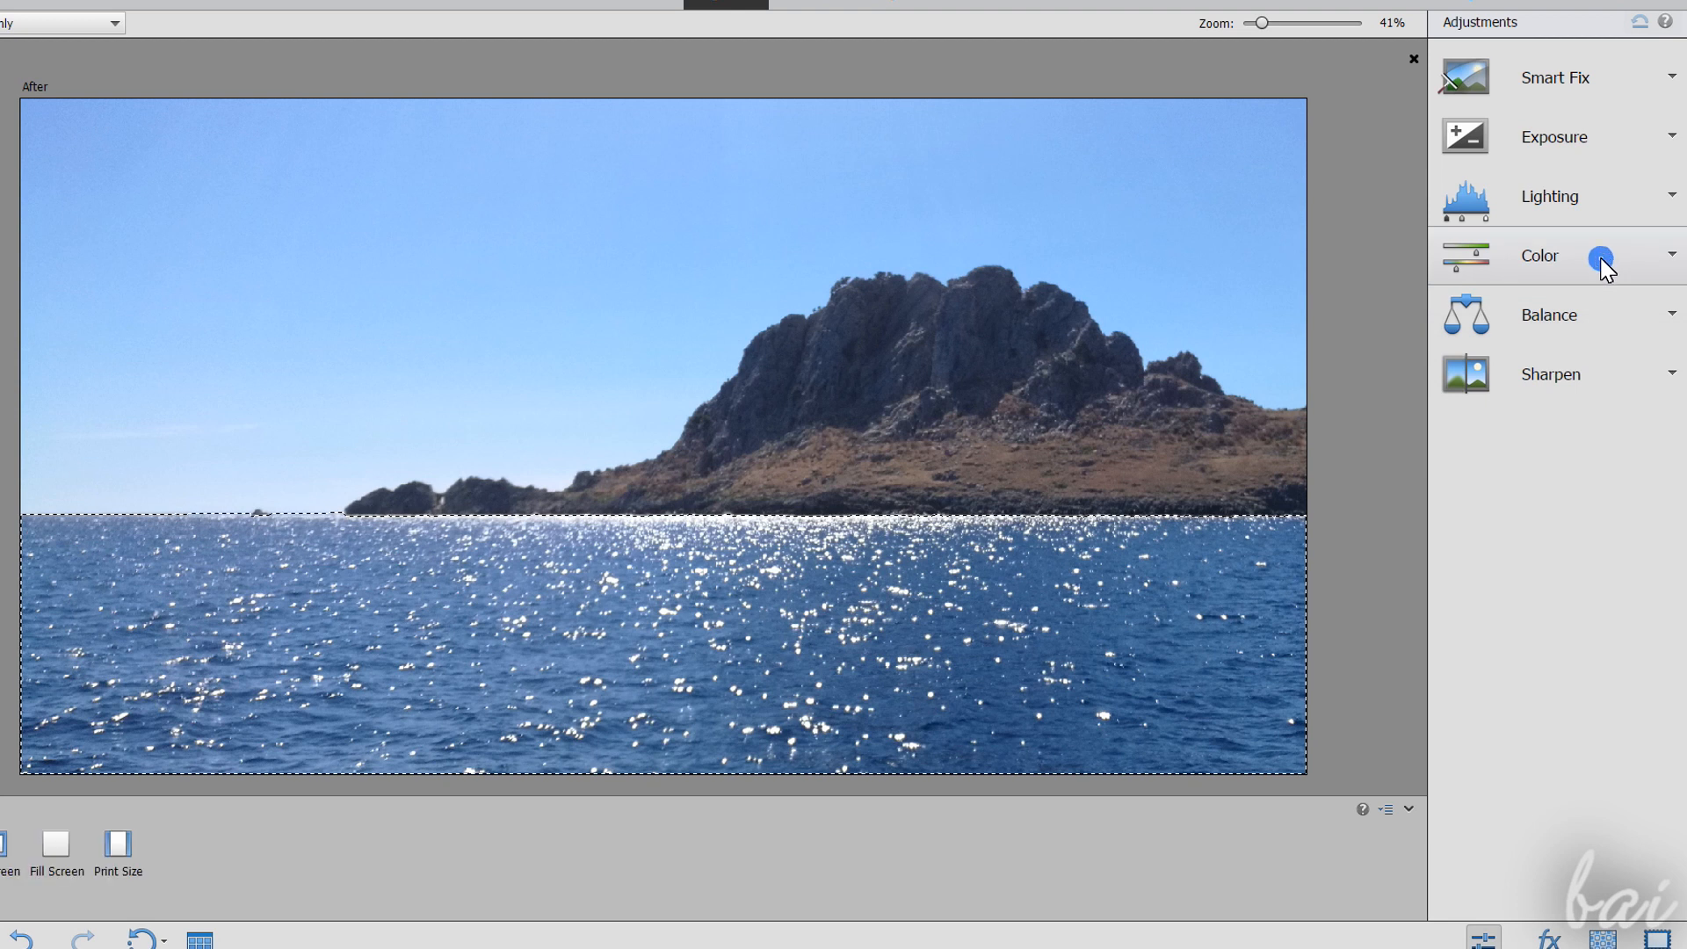
click(1601, 264)
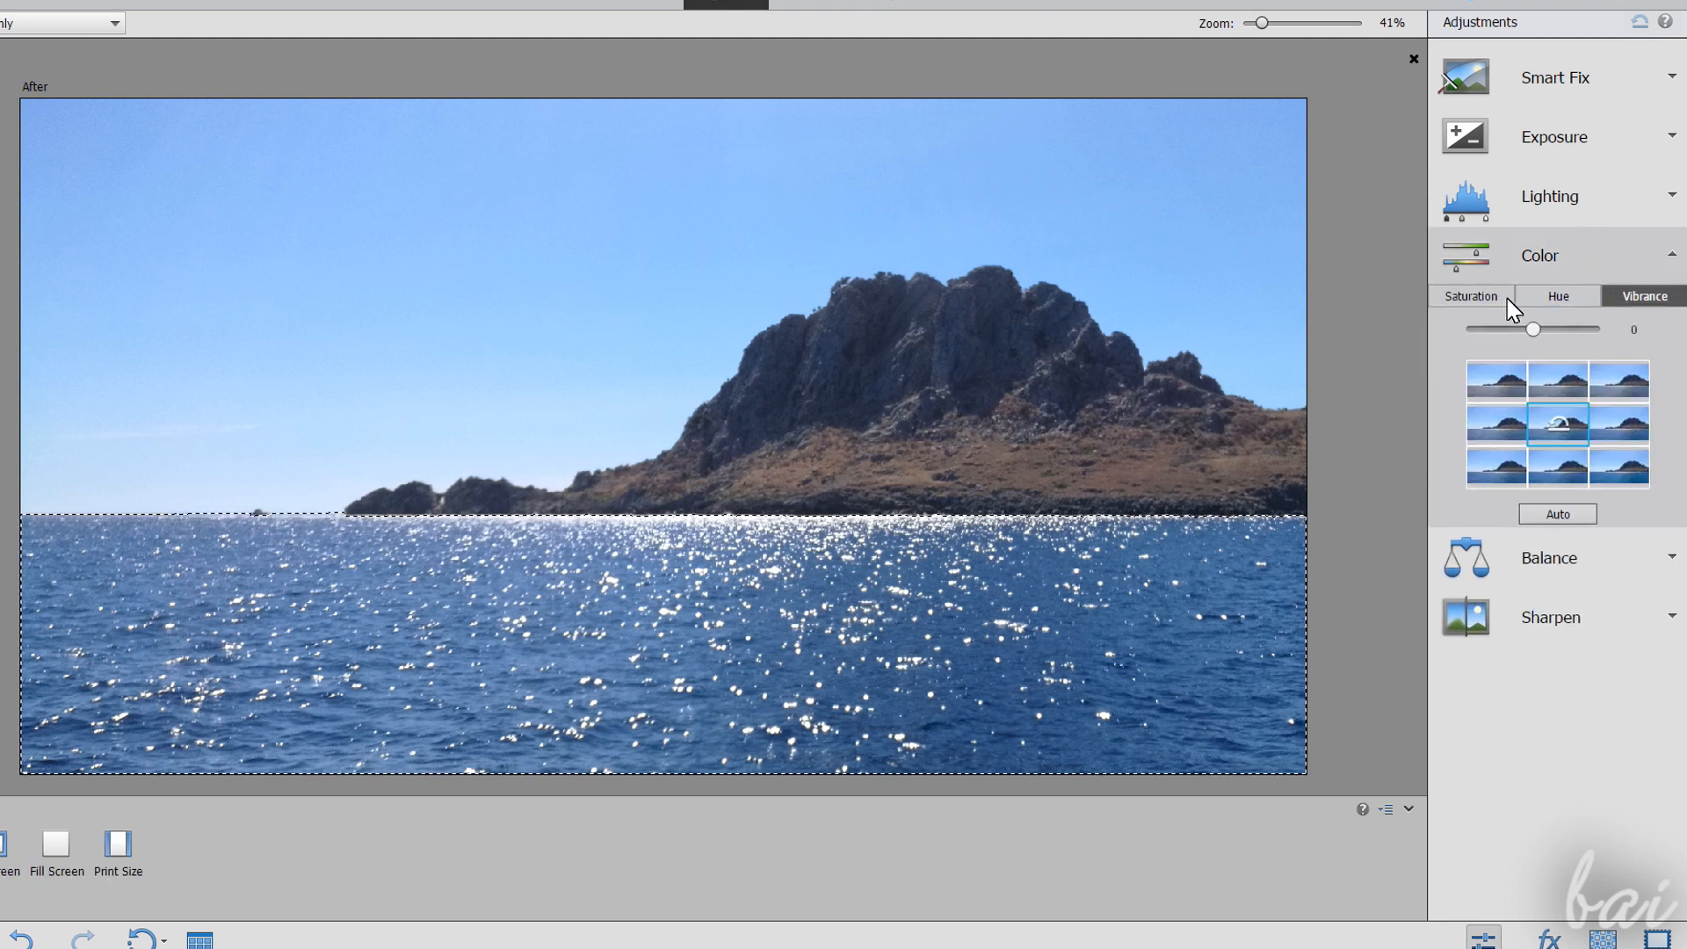
click(1555, 296)
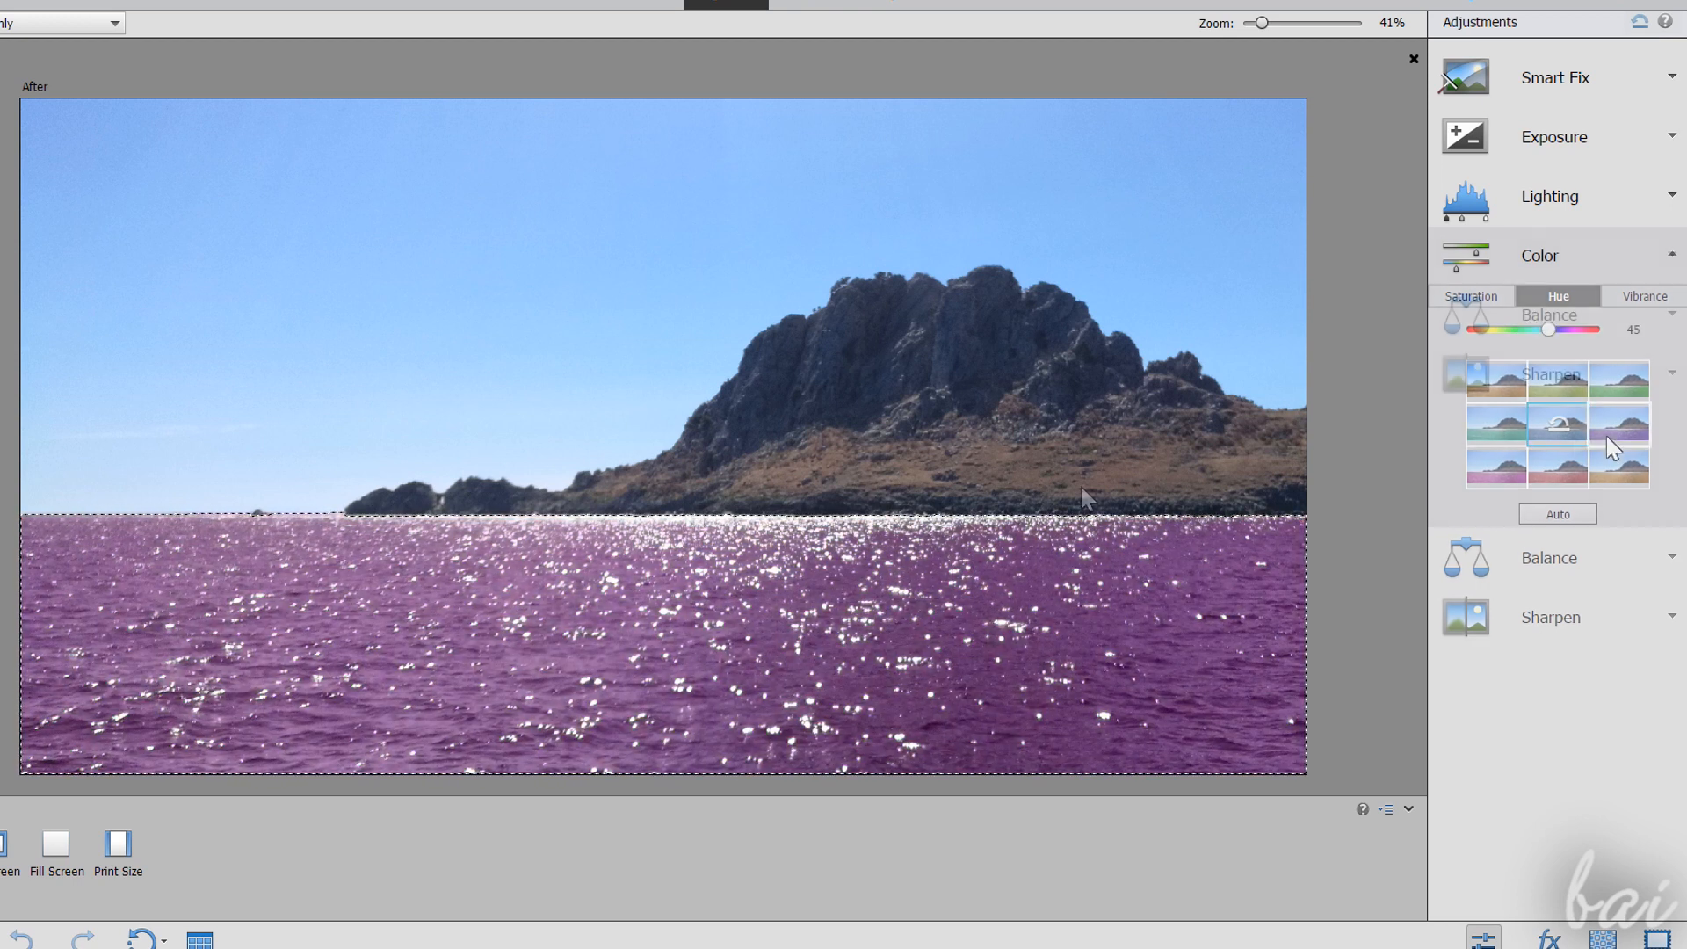
click(1558, 466)
key(ctrl+d)
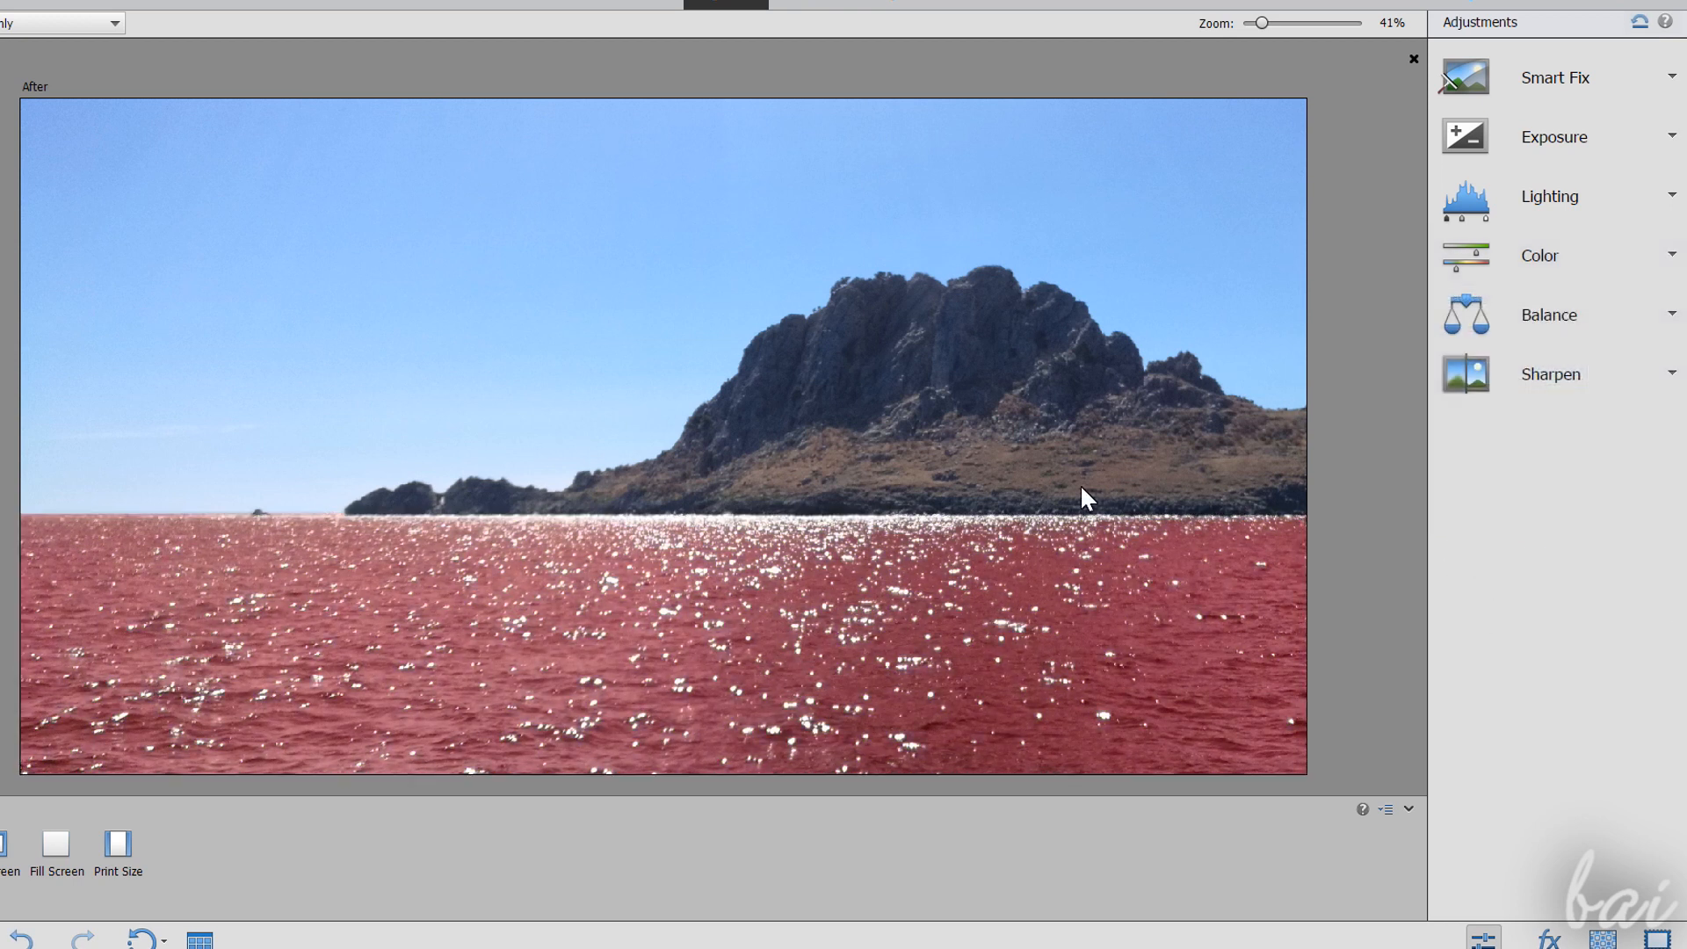
scroll(571, 593, down, 2)
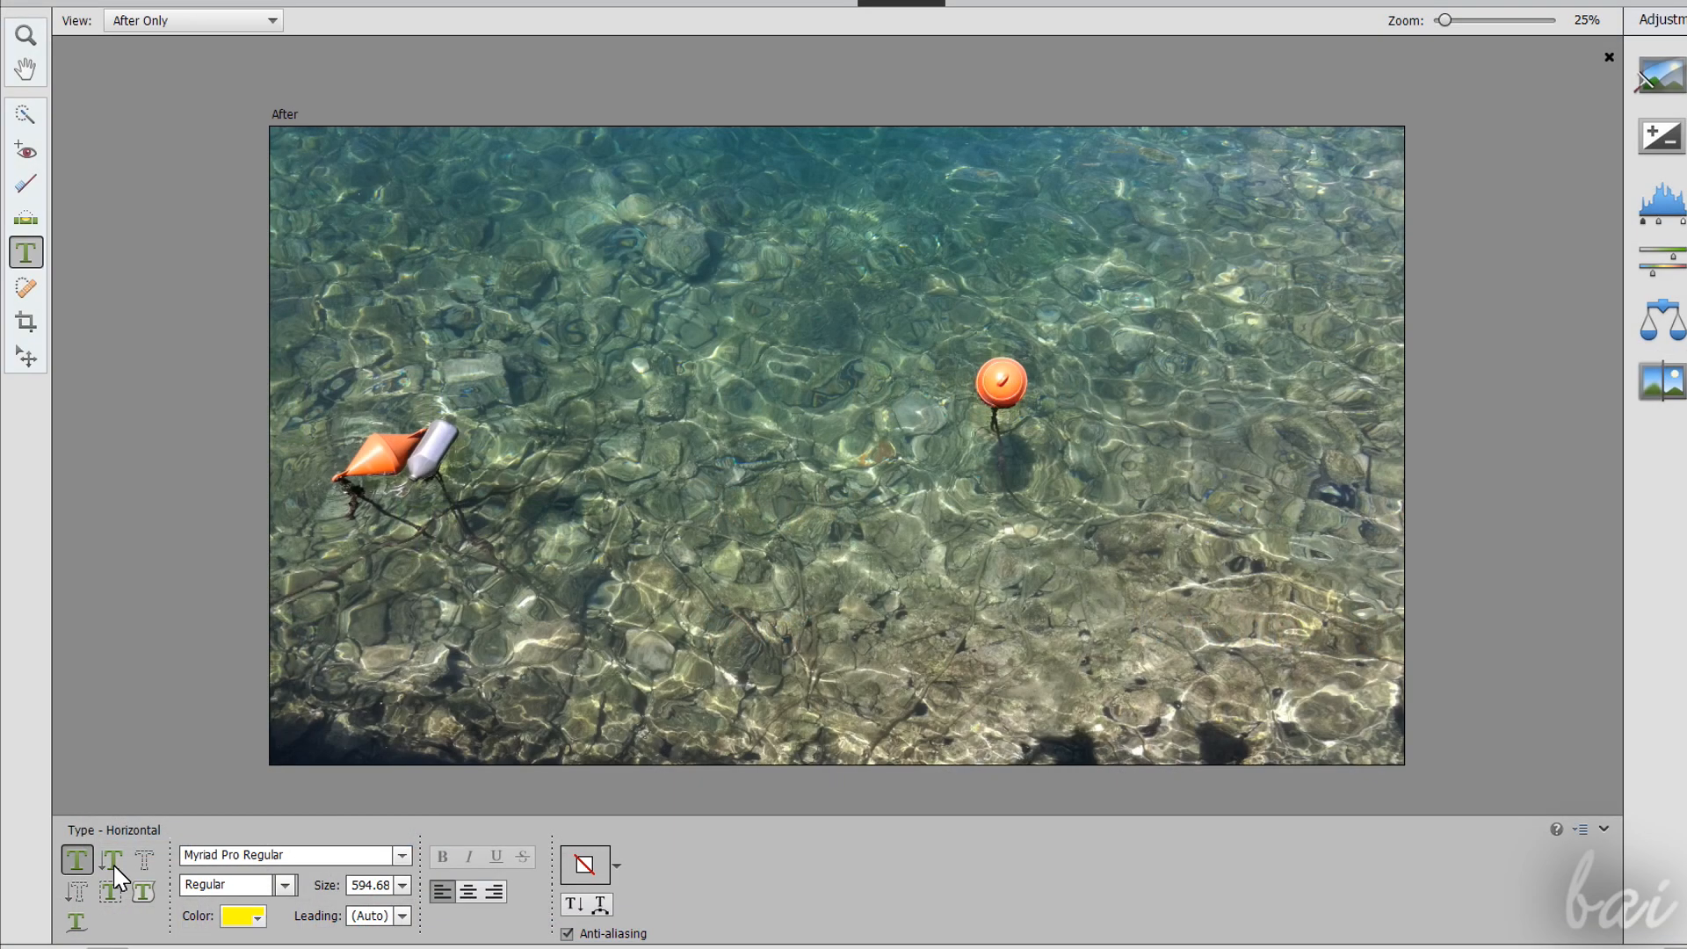
Step: Add a vertical text box down the middle of the buoy photo containing "Hello" in yellow 300 pt Myriad Pro Regular
click(113, 860)
drag(731, 166, 978, 669)
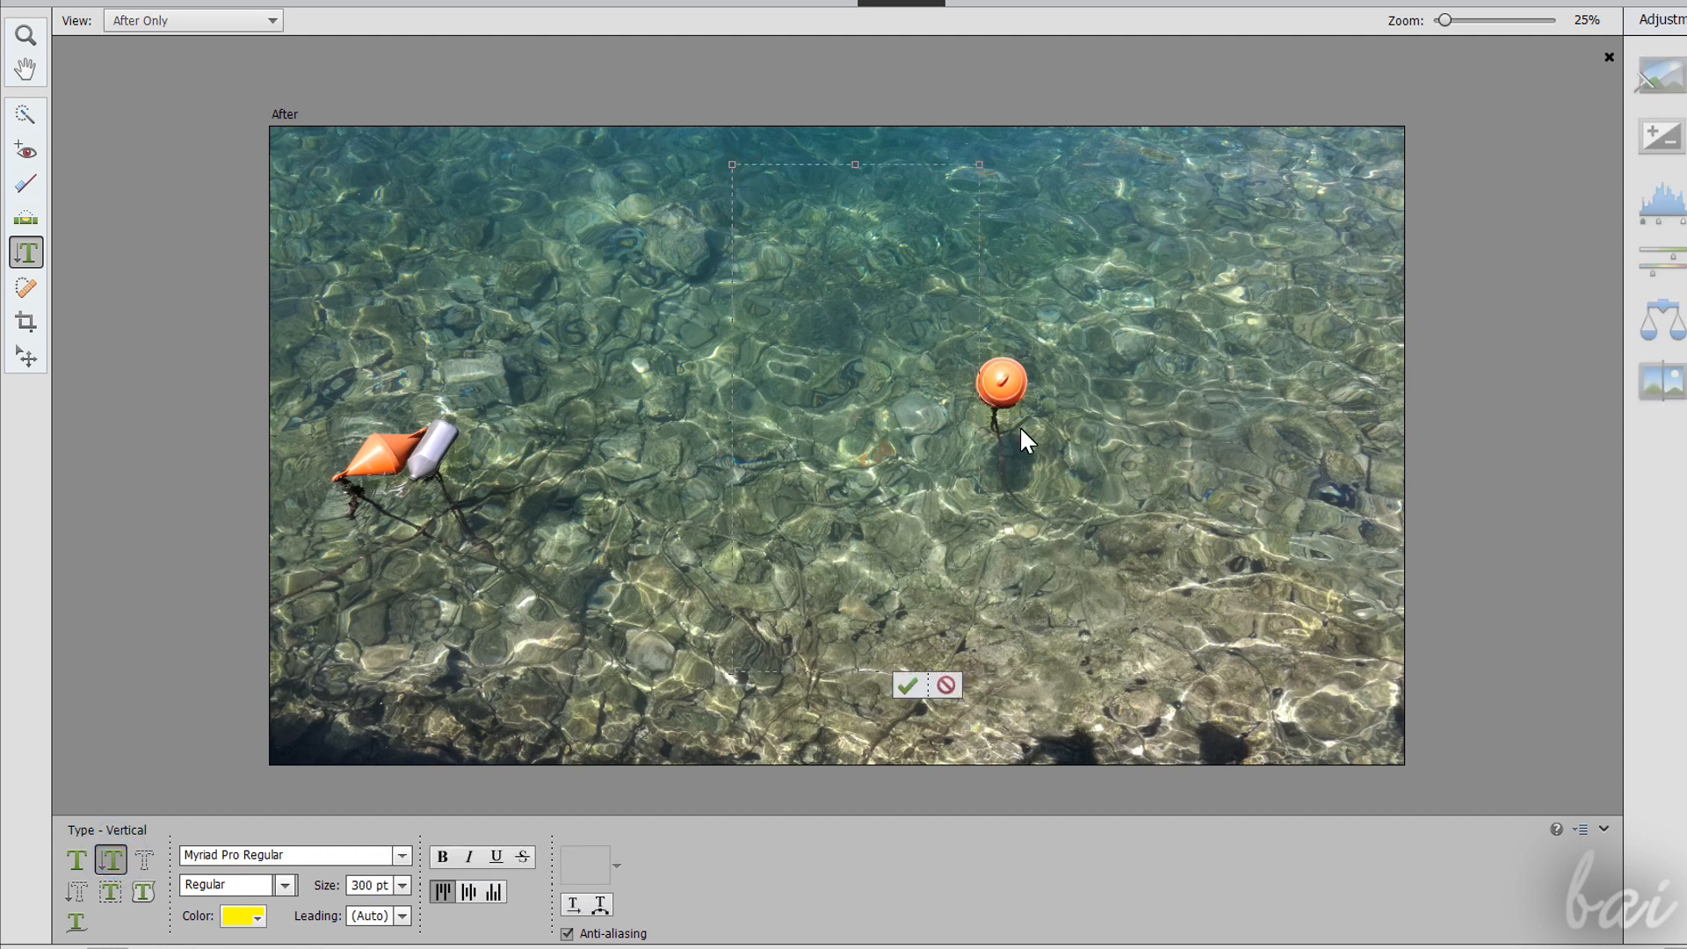
text(Hello)
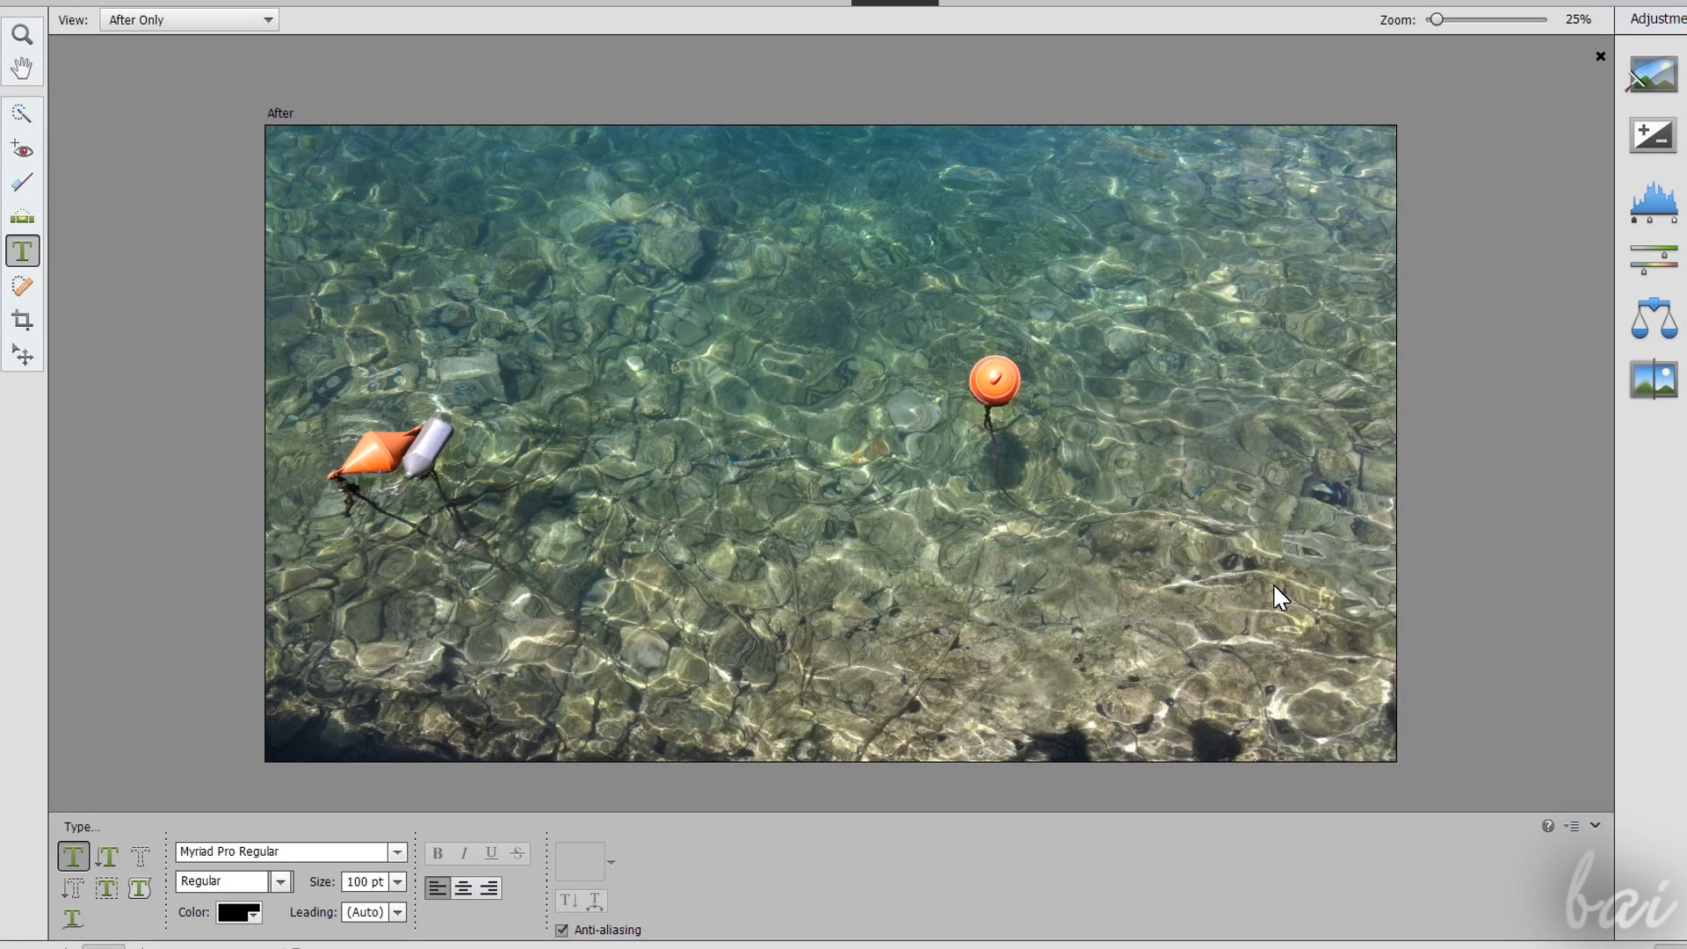
Step: Add horizontal black 100 pt text reading "Greece", and enter "Hello" in the vertical text box
click(1027, 441)
text(Gree)
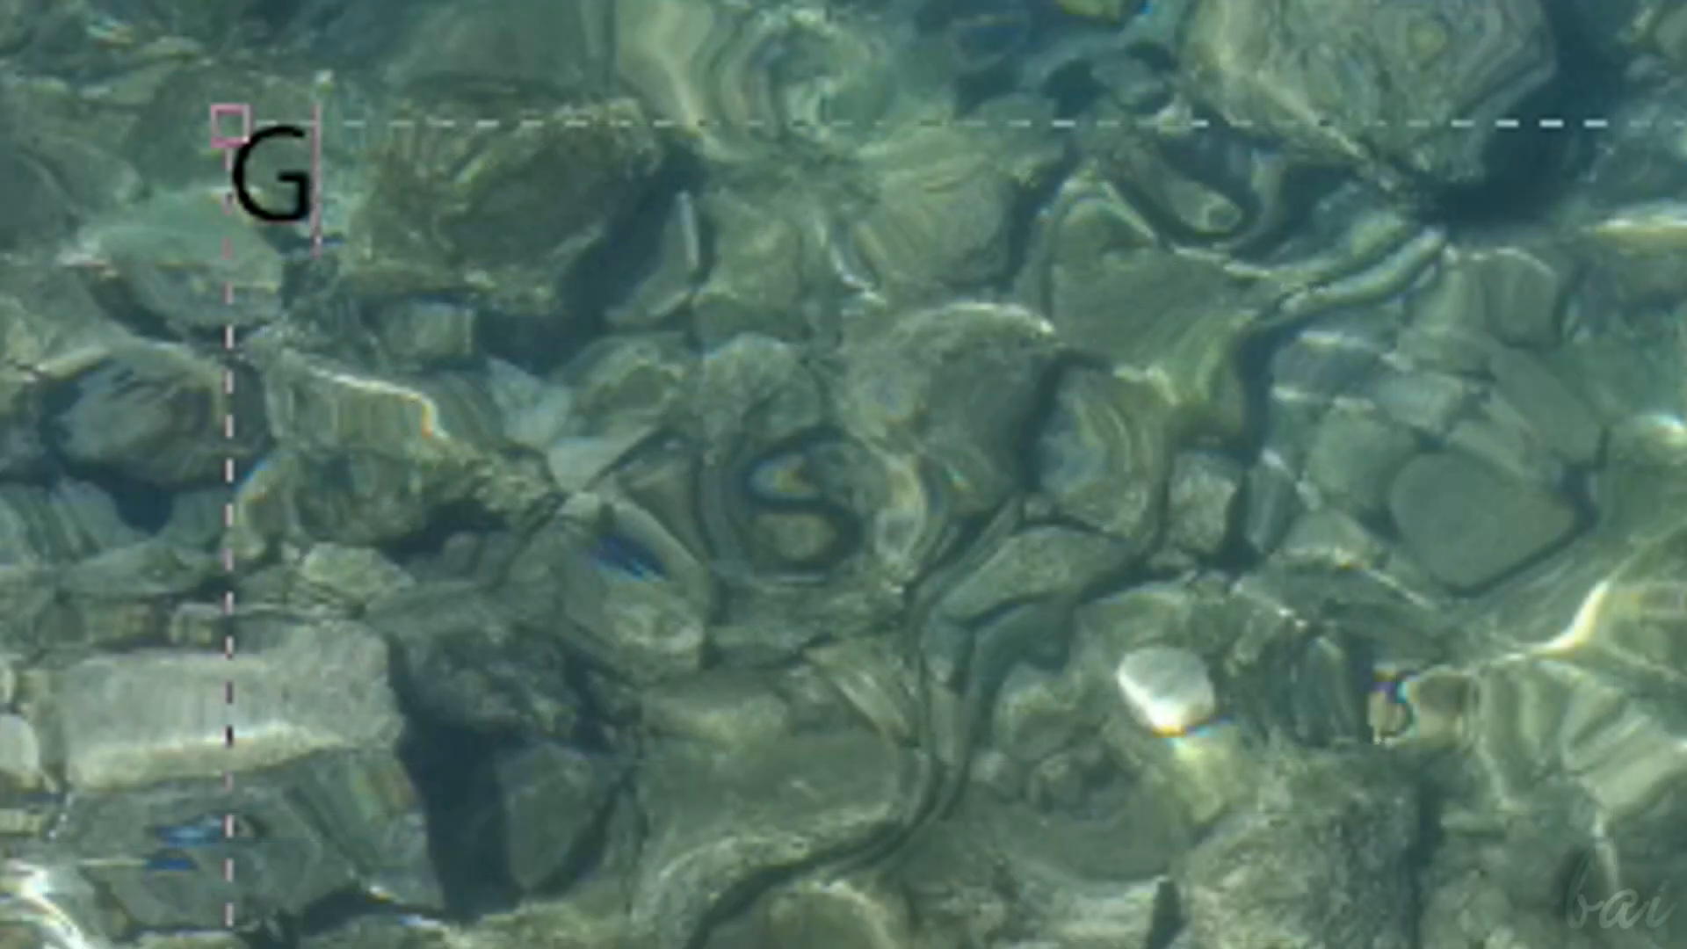
text(reece)
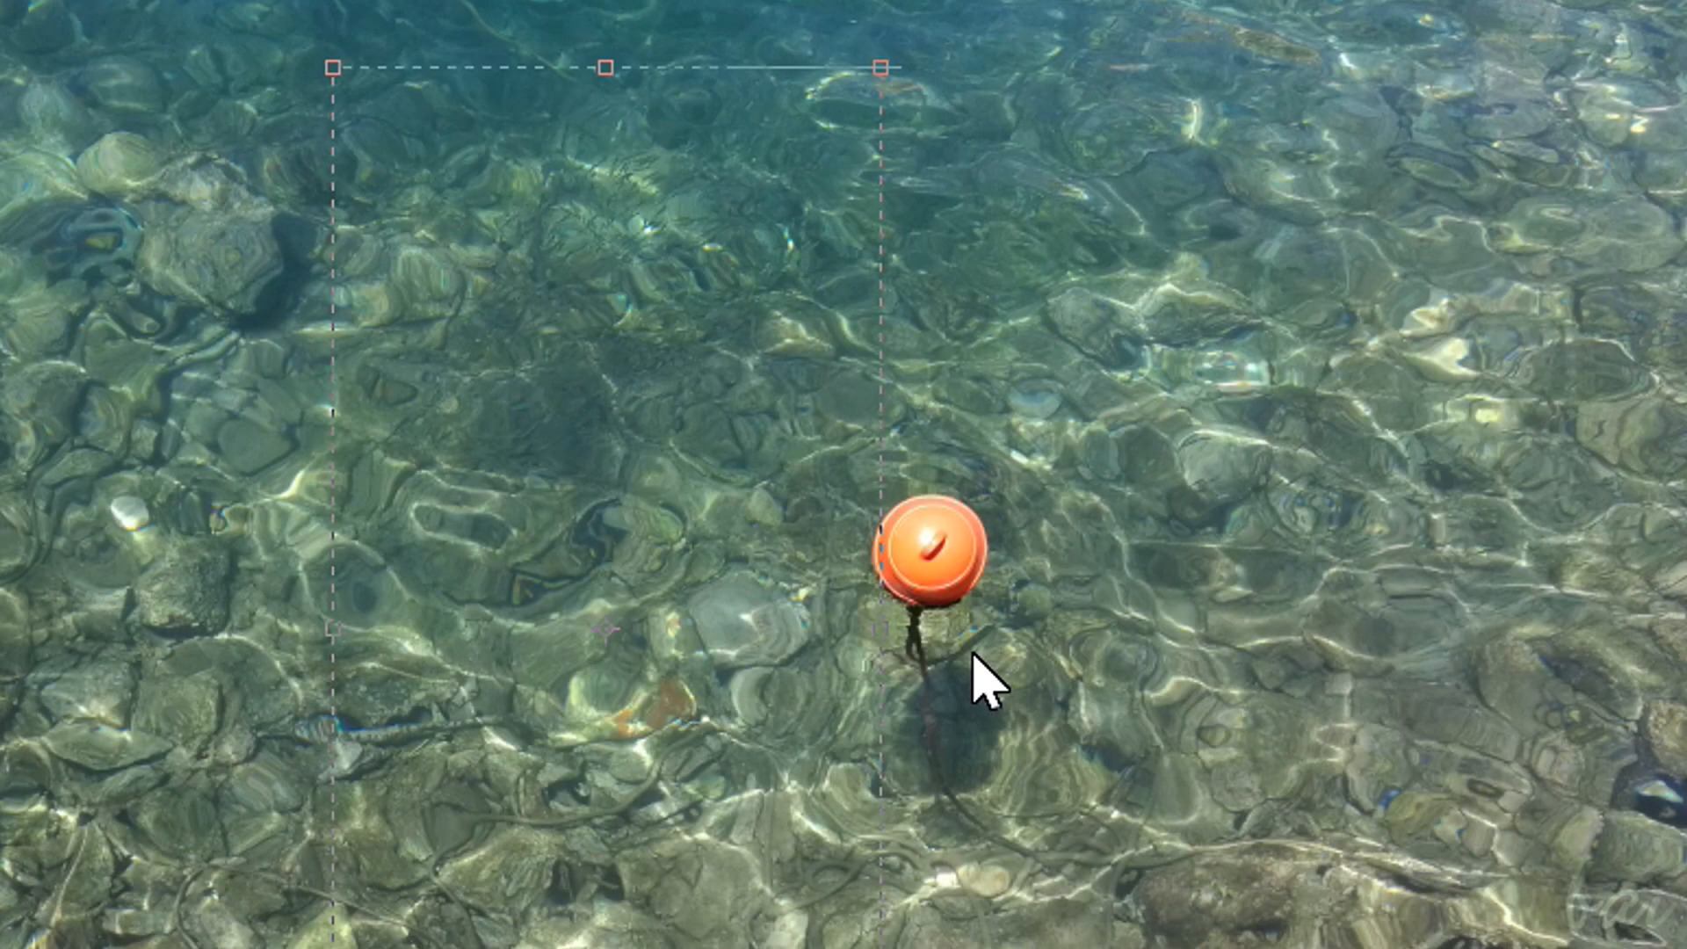
text(Hello)
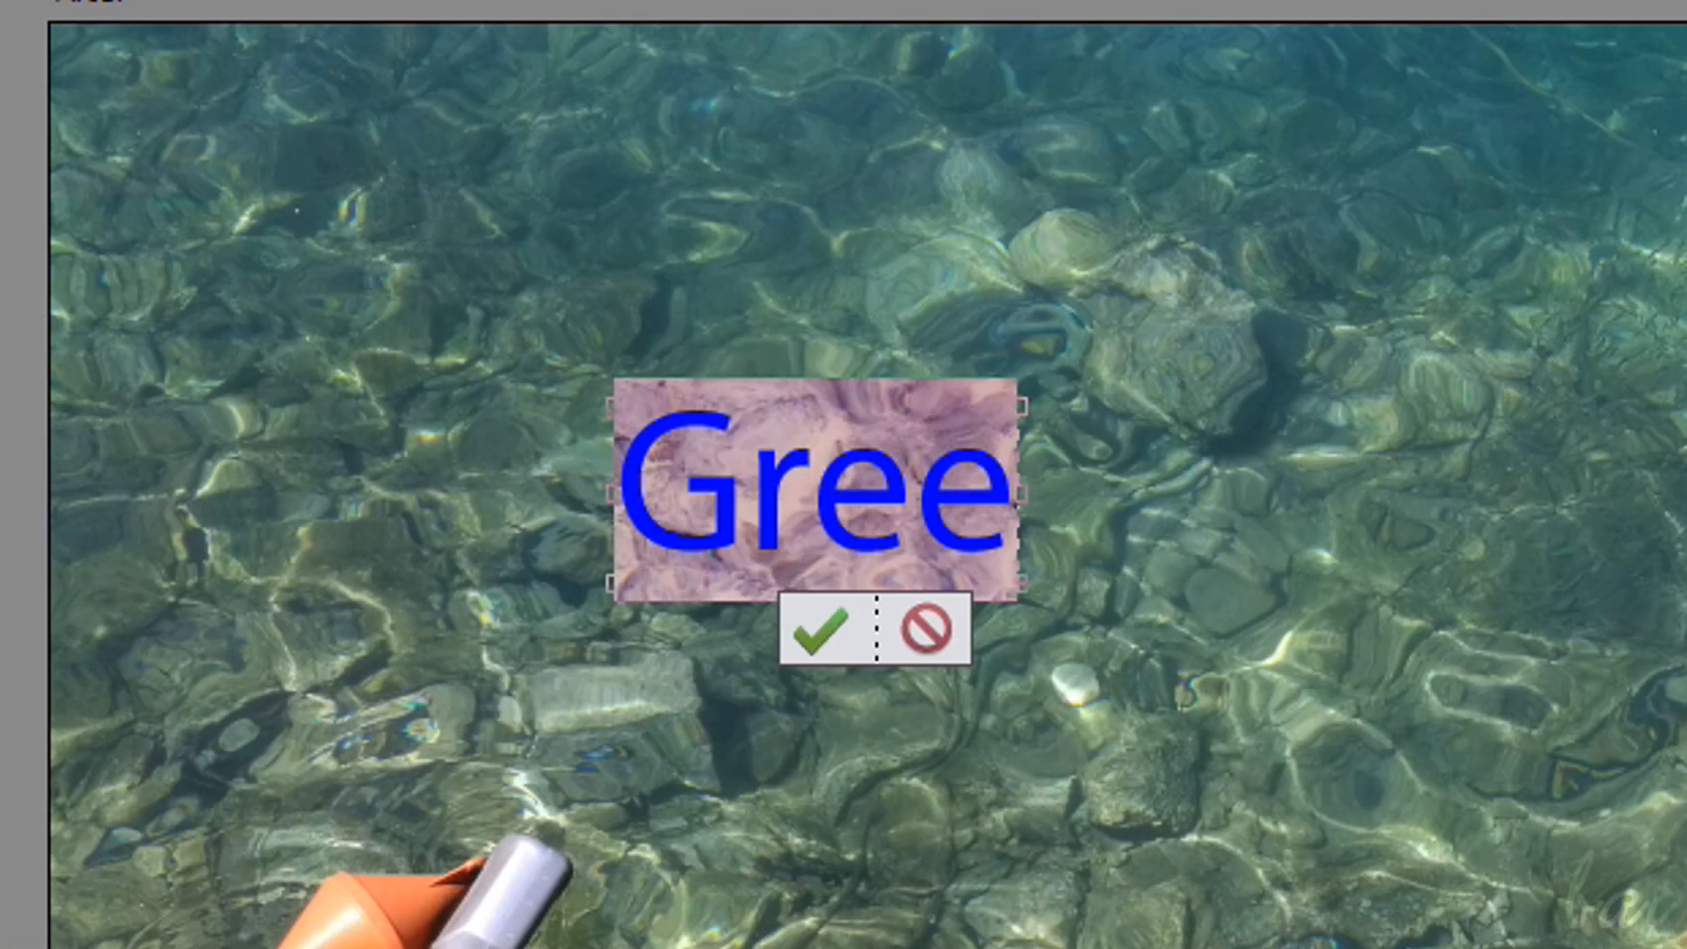
Step: Place the text cursor after the G of the yellow text, enlarge its text box, and select the word "Greece"
drag(1002, 445, 659, 454)
click(757, 480)
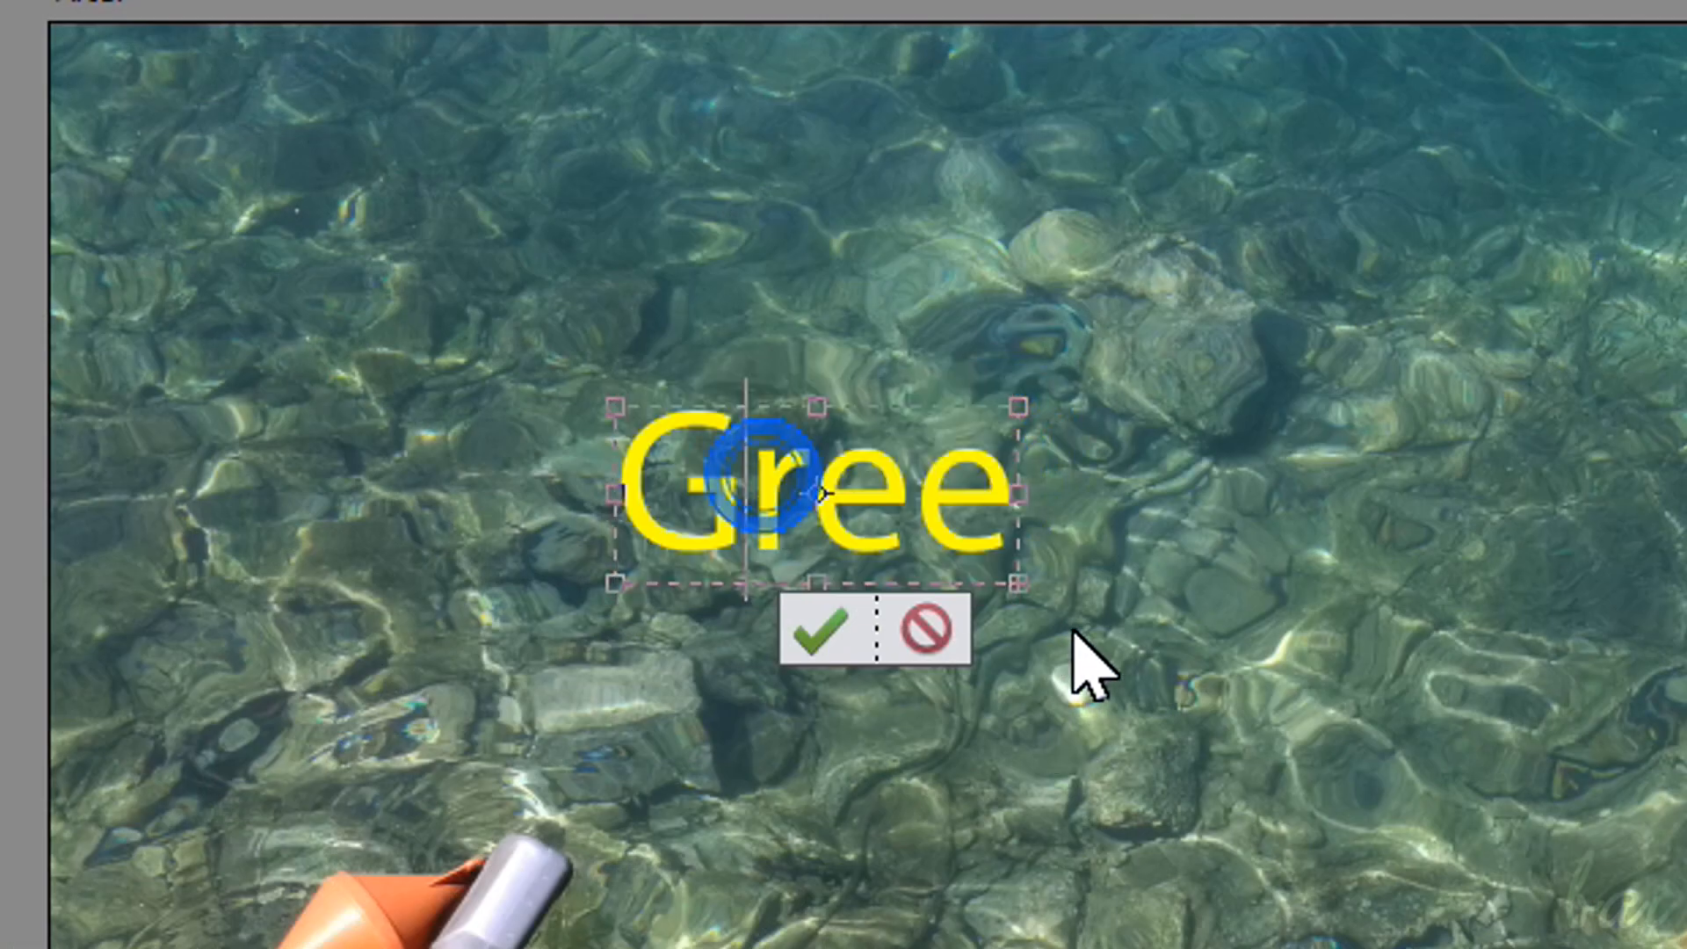
drag(1010, 587, 1305, 719)
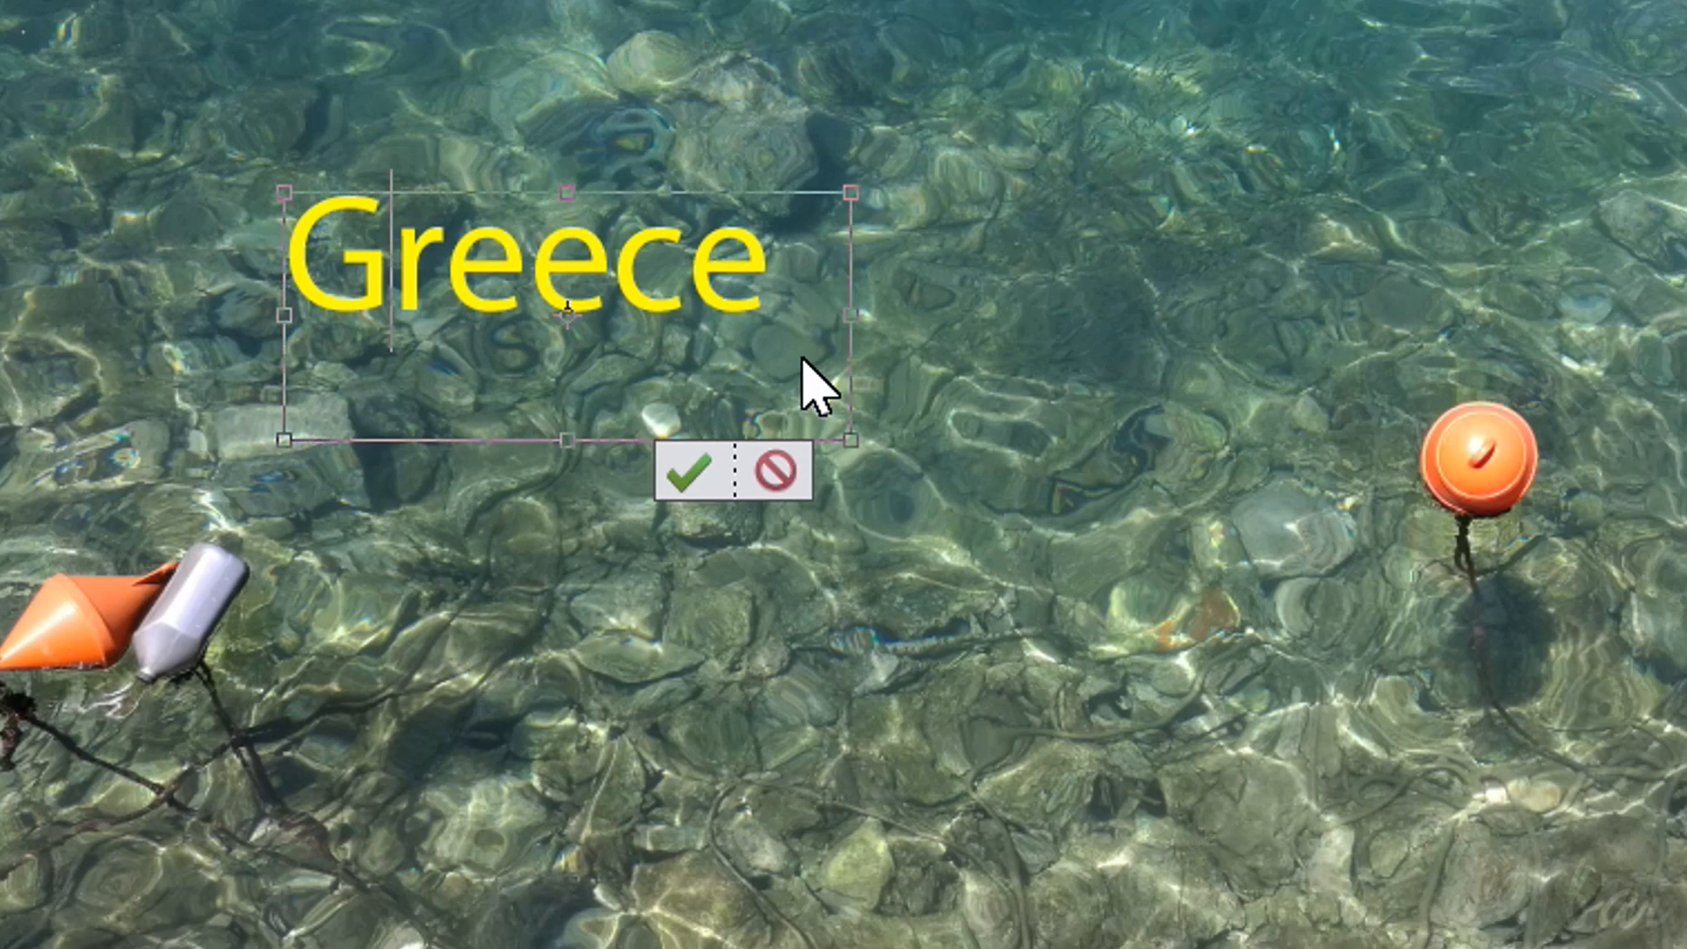
drag(850, 439, 1423, 775)
drag(1455, 703, 753, 432)
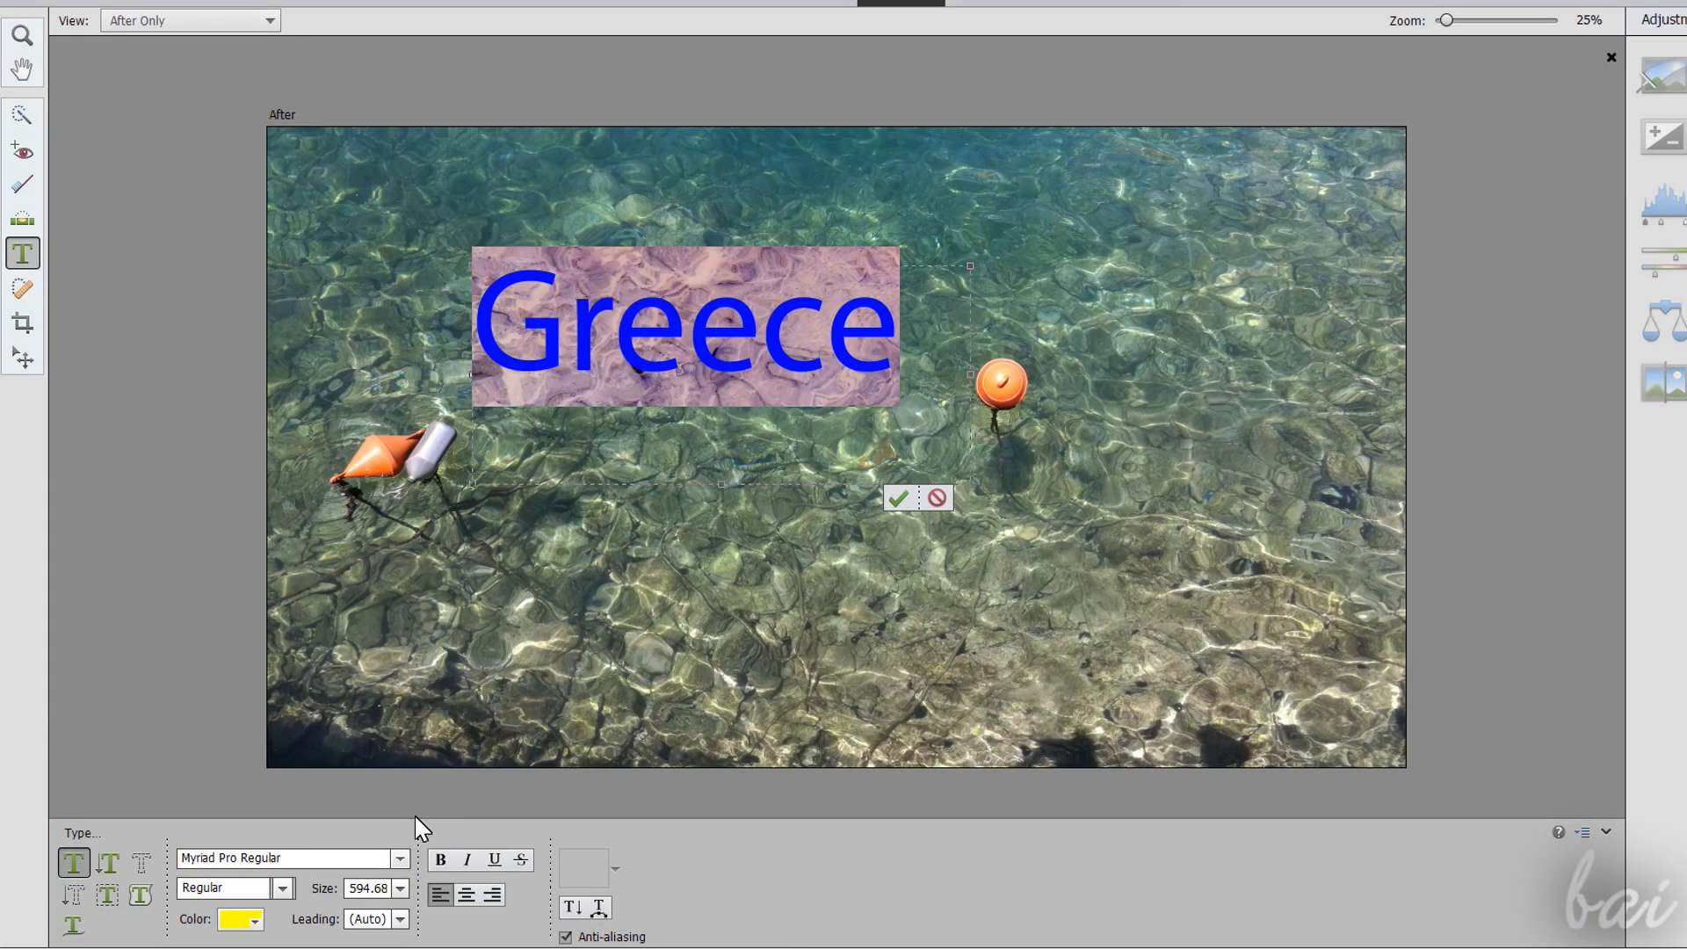
Step: Set the "Greece" text to the Myriad Pro Regular font and color it green
click(400, 858)
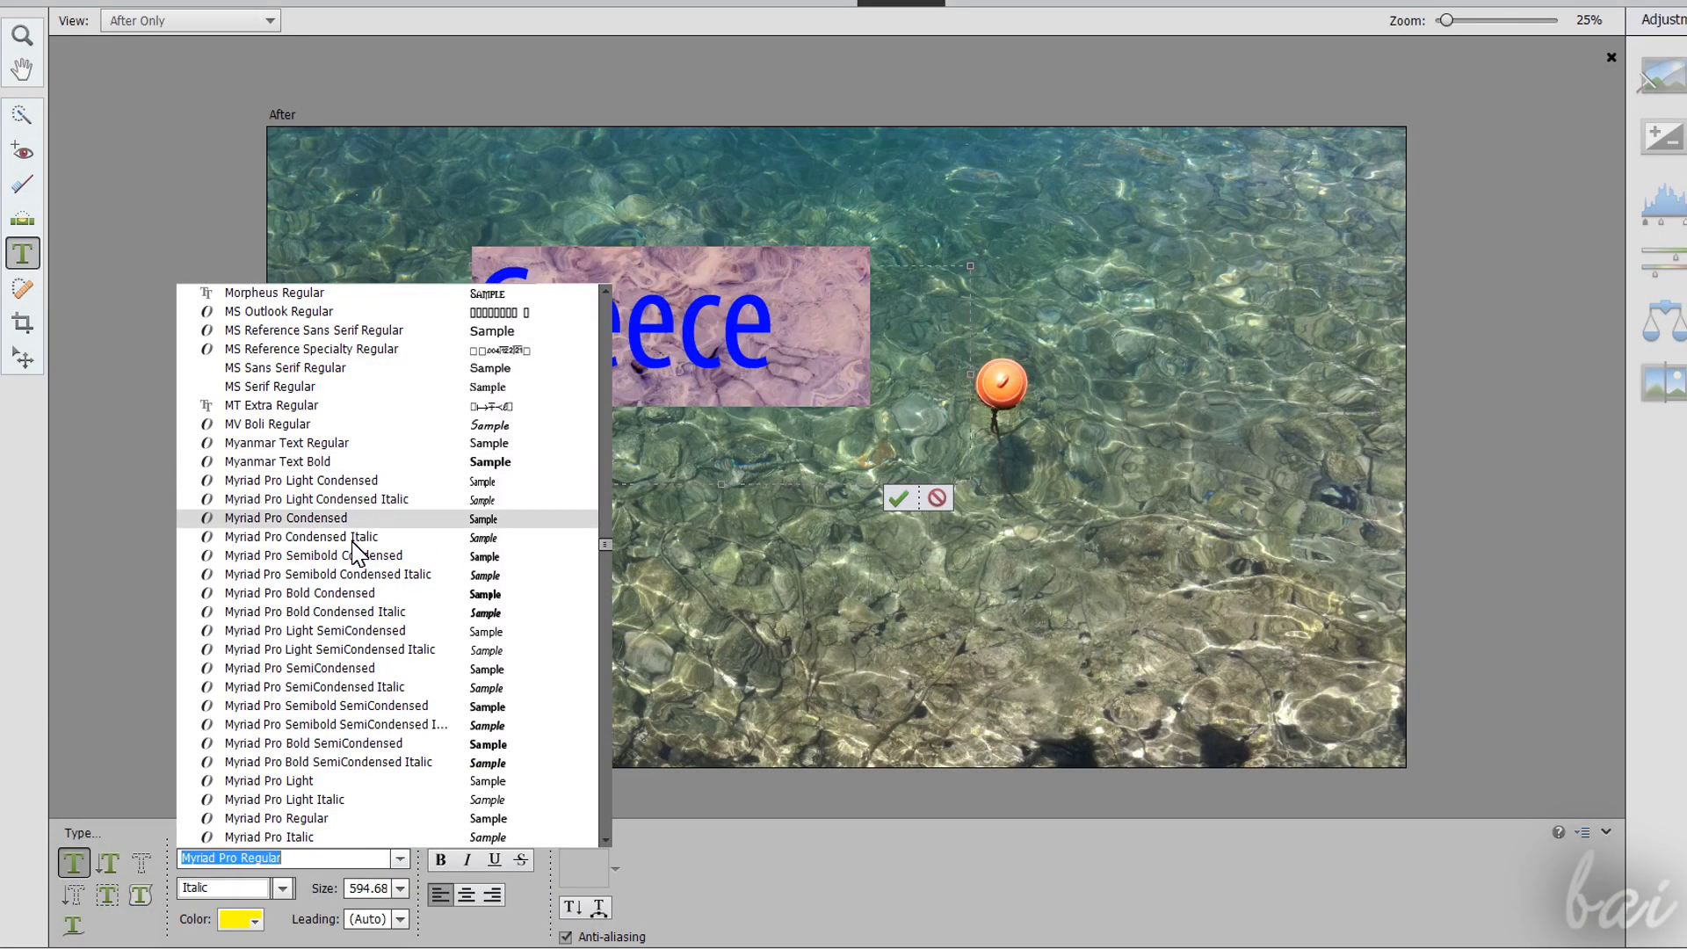
click(365, 818)
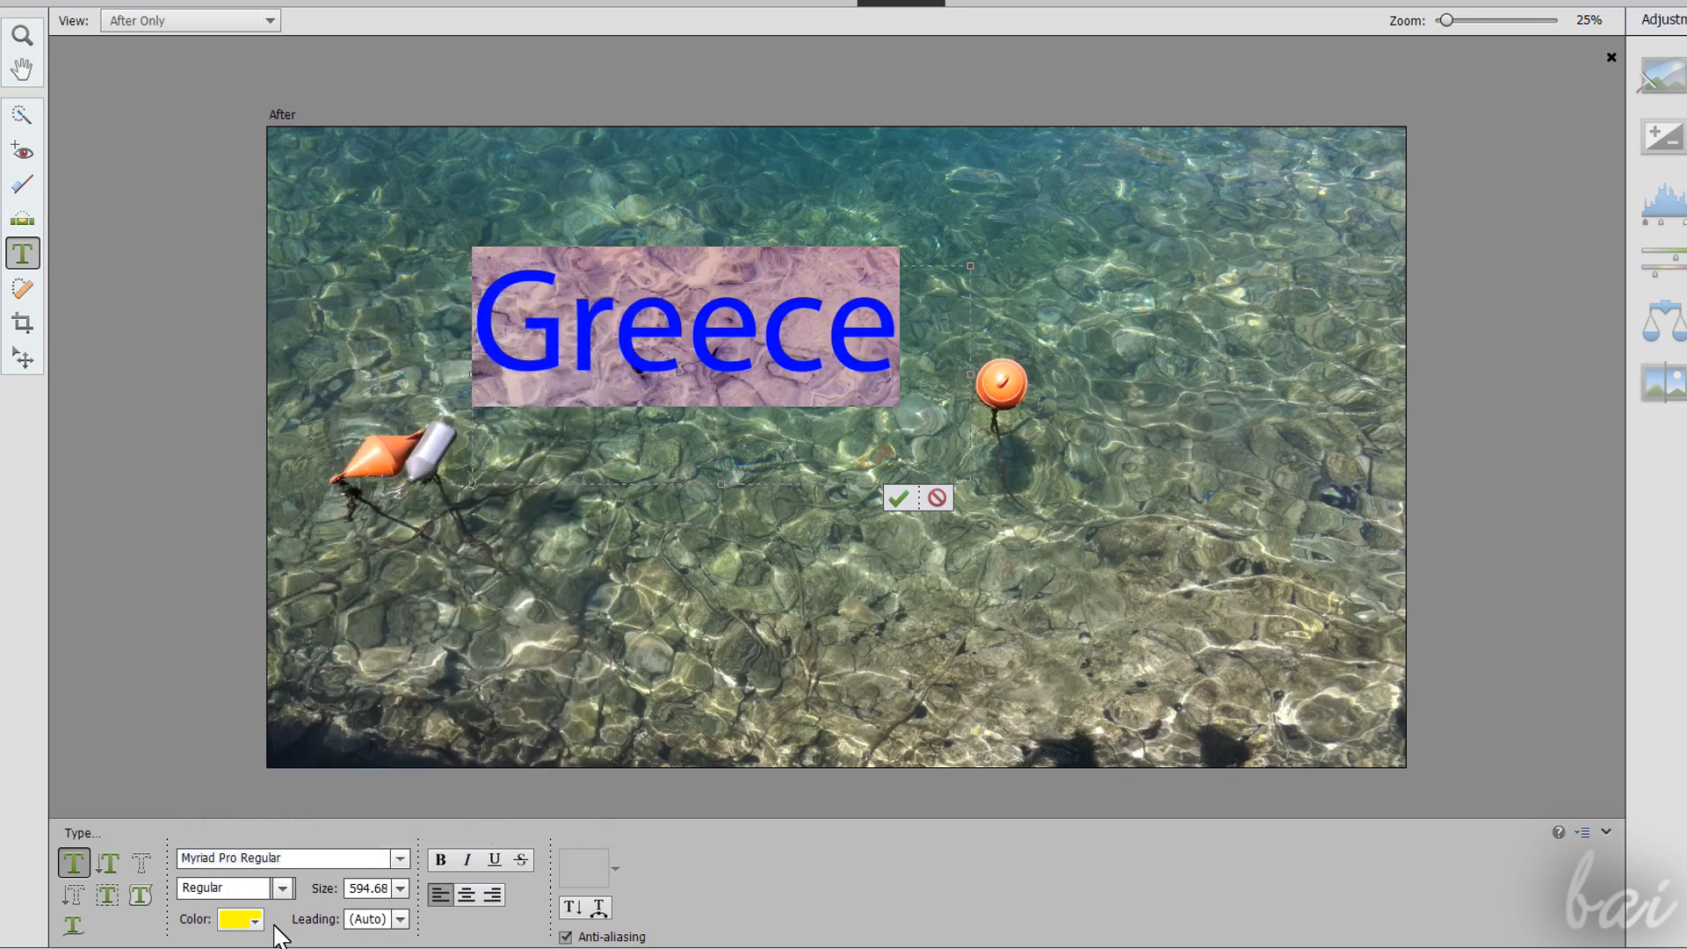
click(255, 919)
click(187, 740)
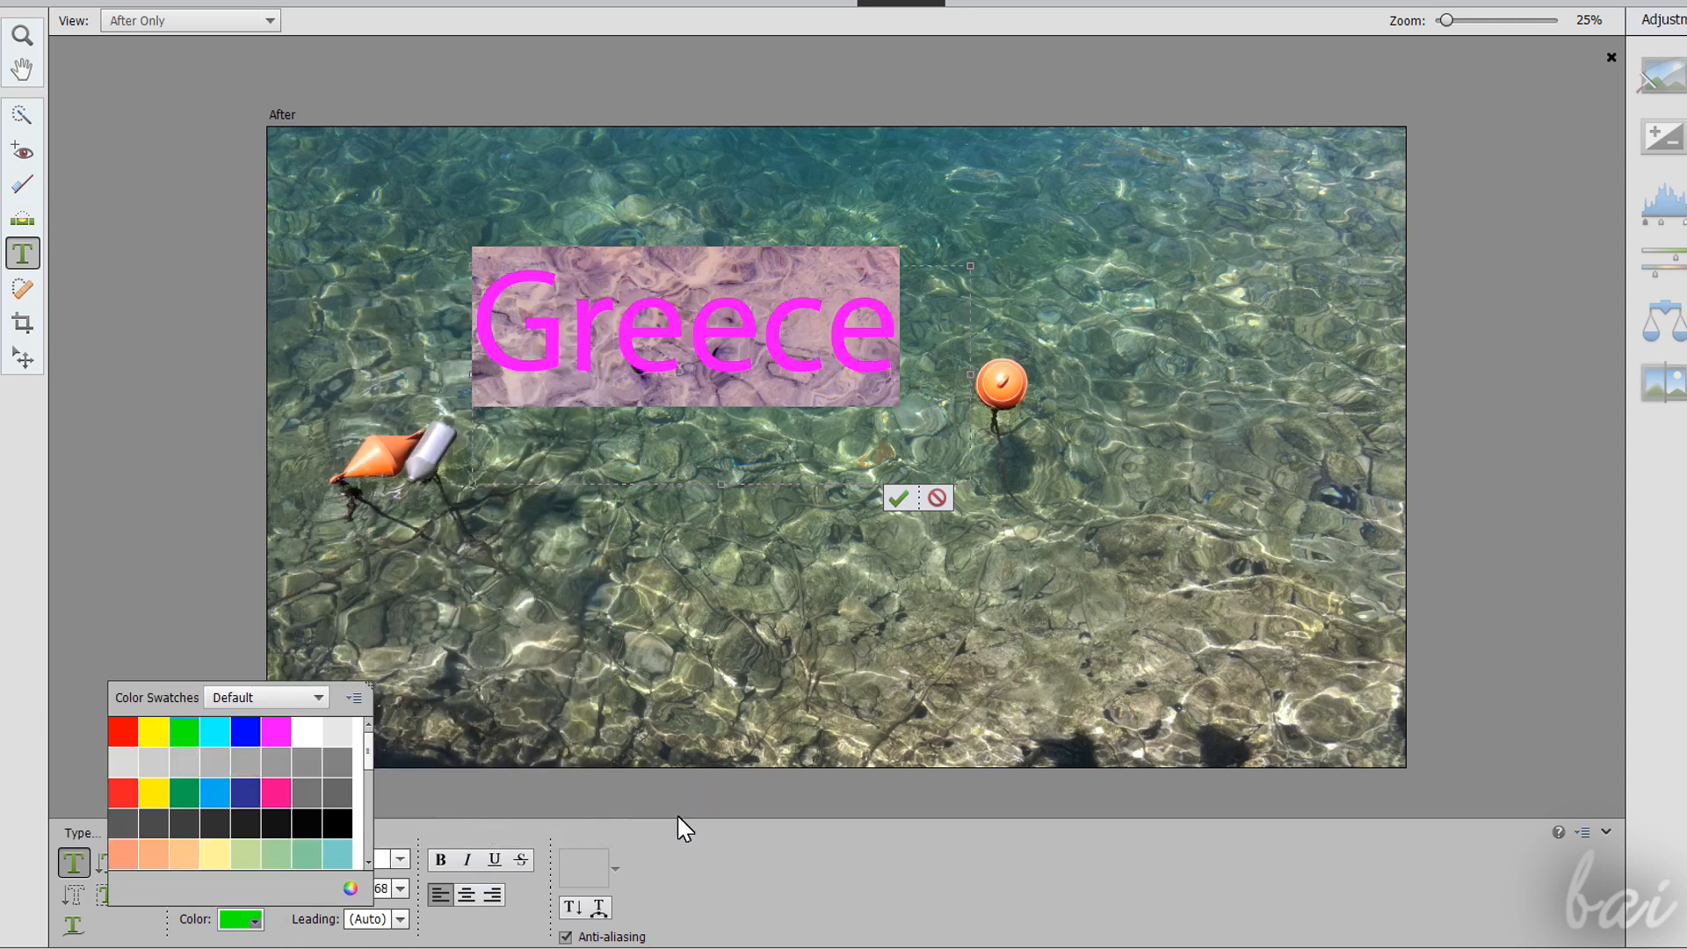
click(806, 904)
click(718, 402)
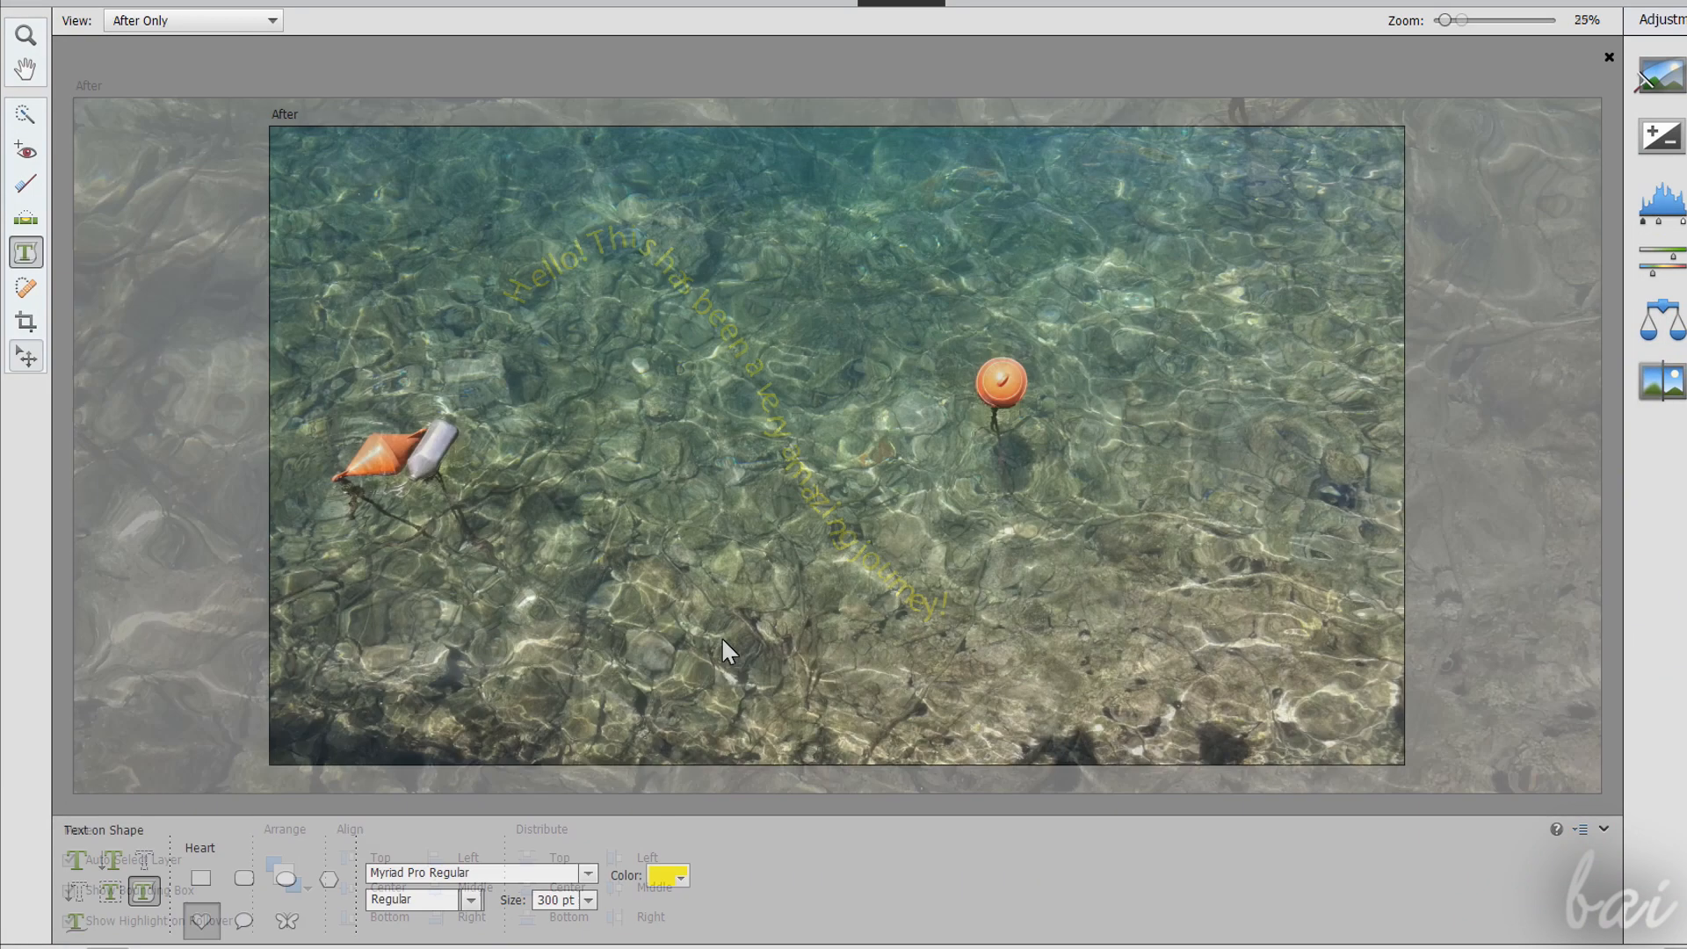
Step: Write "This has been a really amazing journey" in yellow 300 pt text along a heart around the orange buoy
drag(822, 617, 1293, 240)
text(This has been a really a)
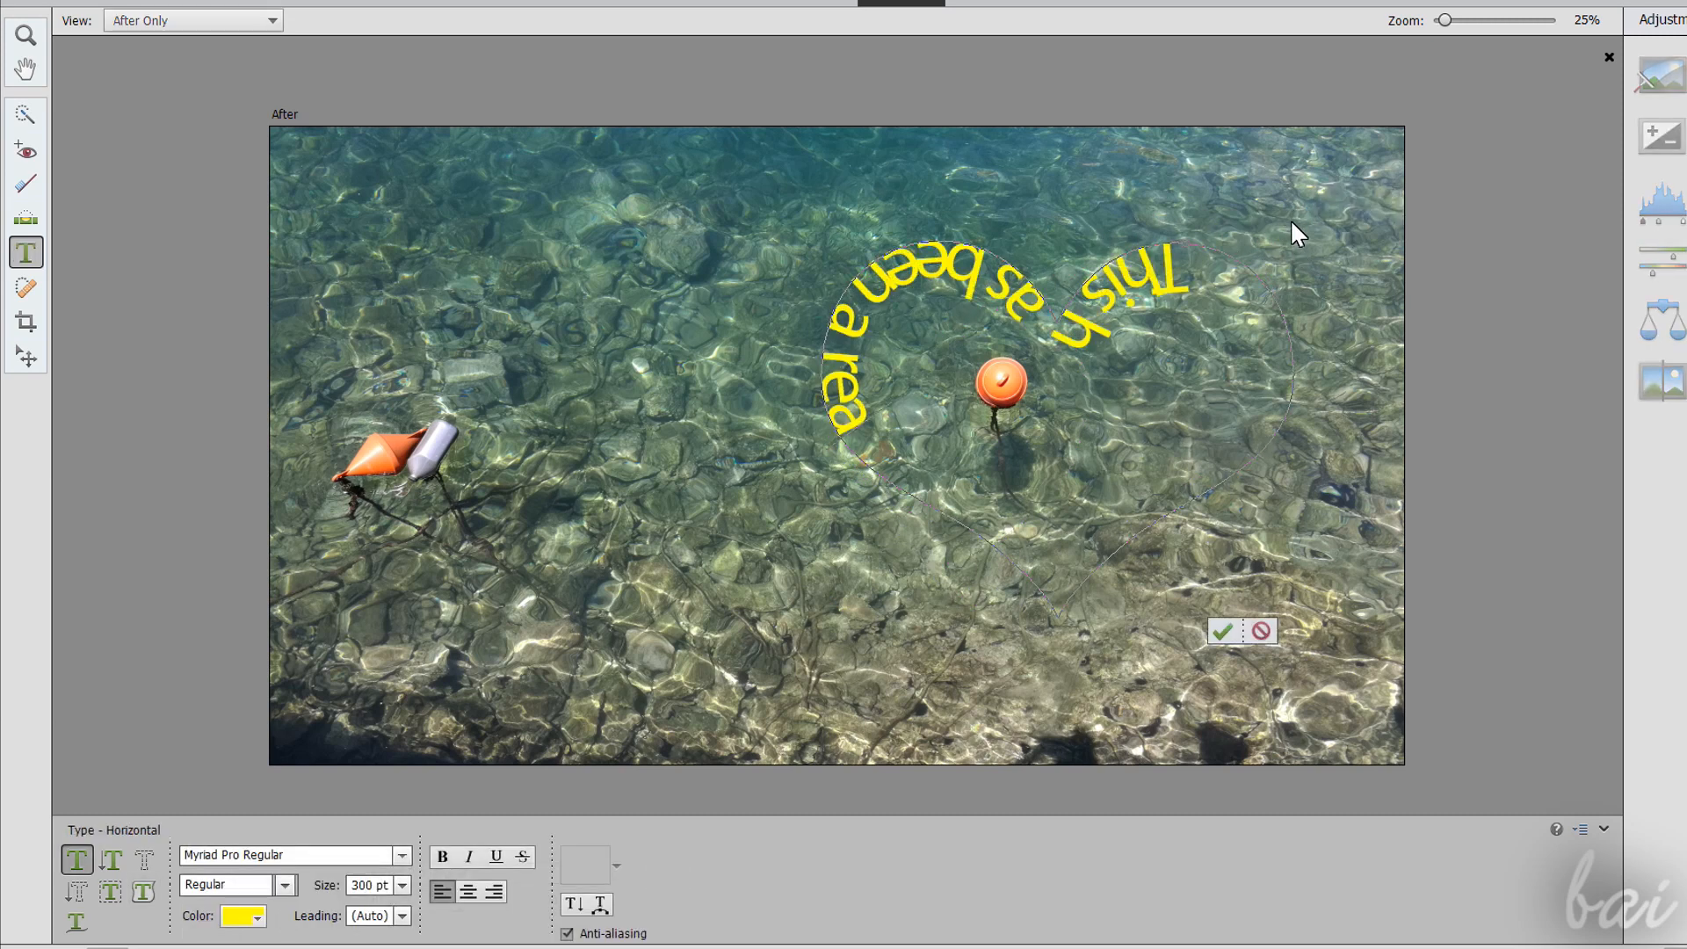
text(mazing journey)
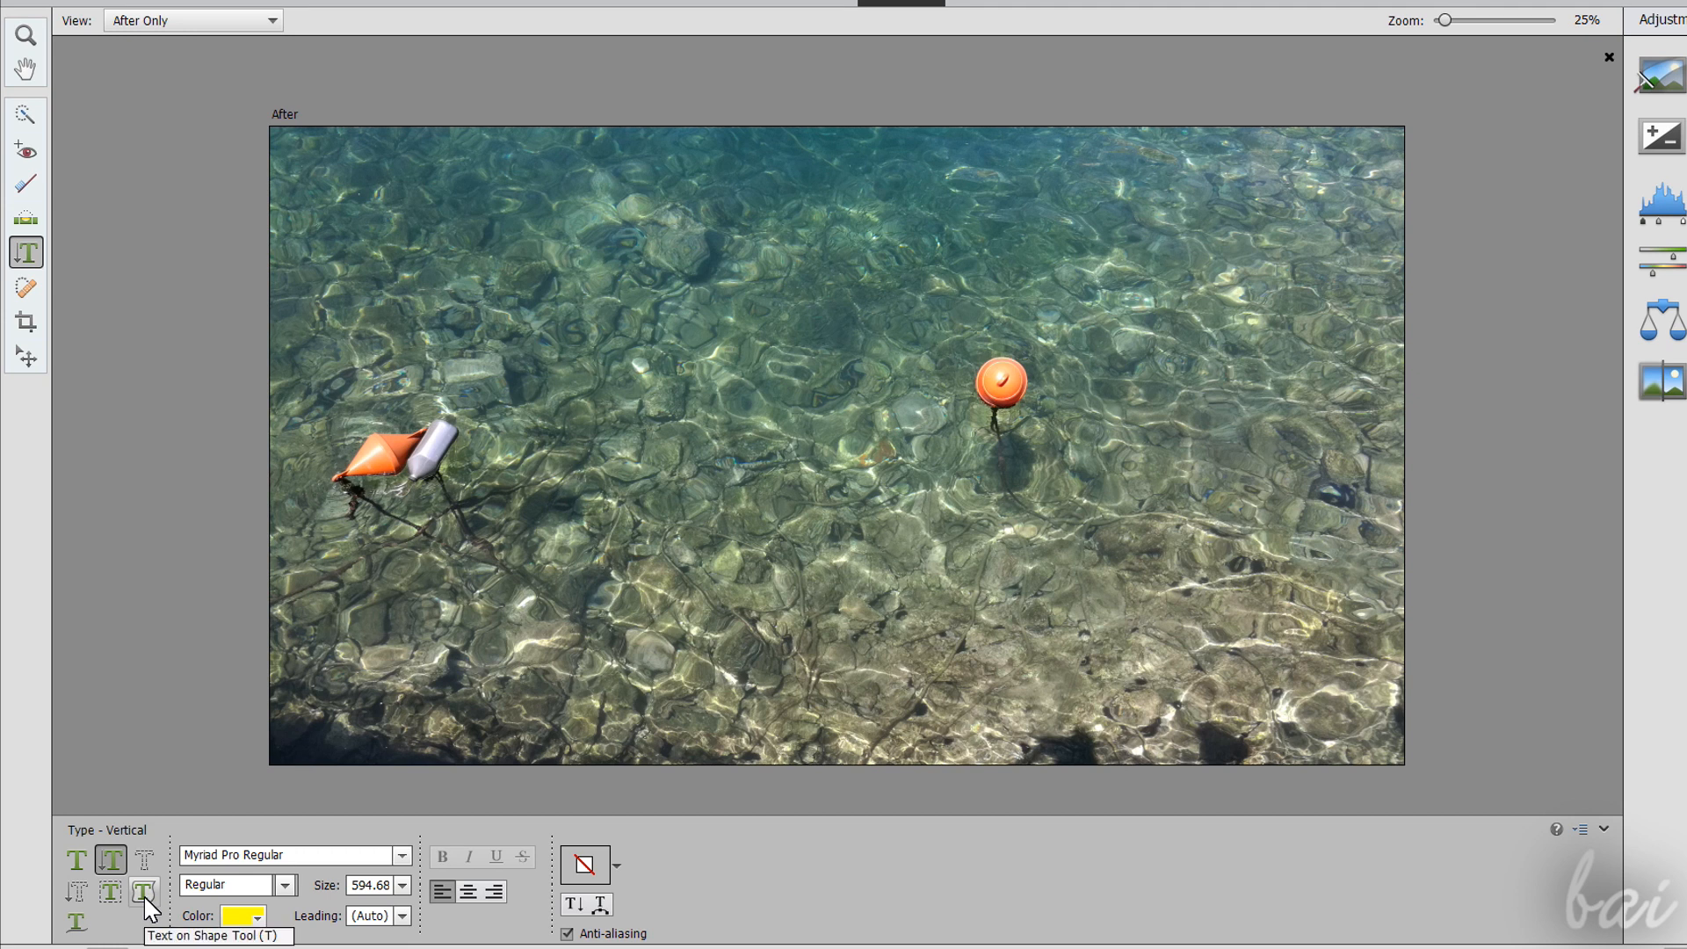
Step: Try writing "This has been a really amazing journey I love" in yellow 300 pt Myriad Pro along a heart around the orange buoy
click(143, 893)
click(205, 920)
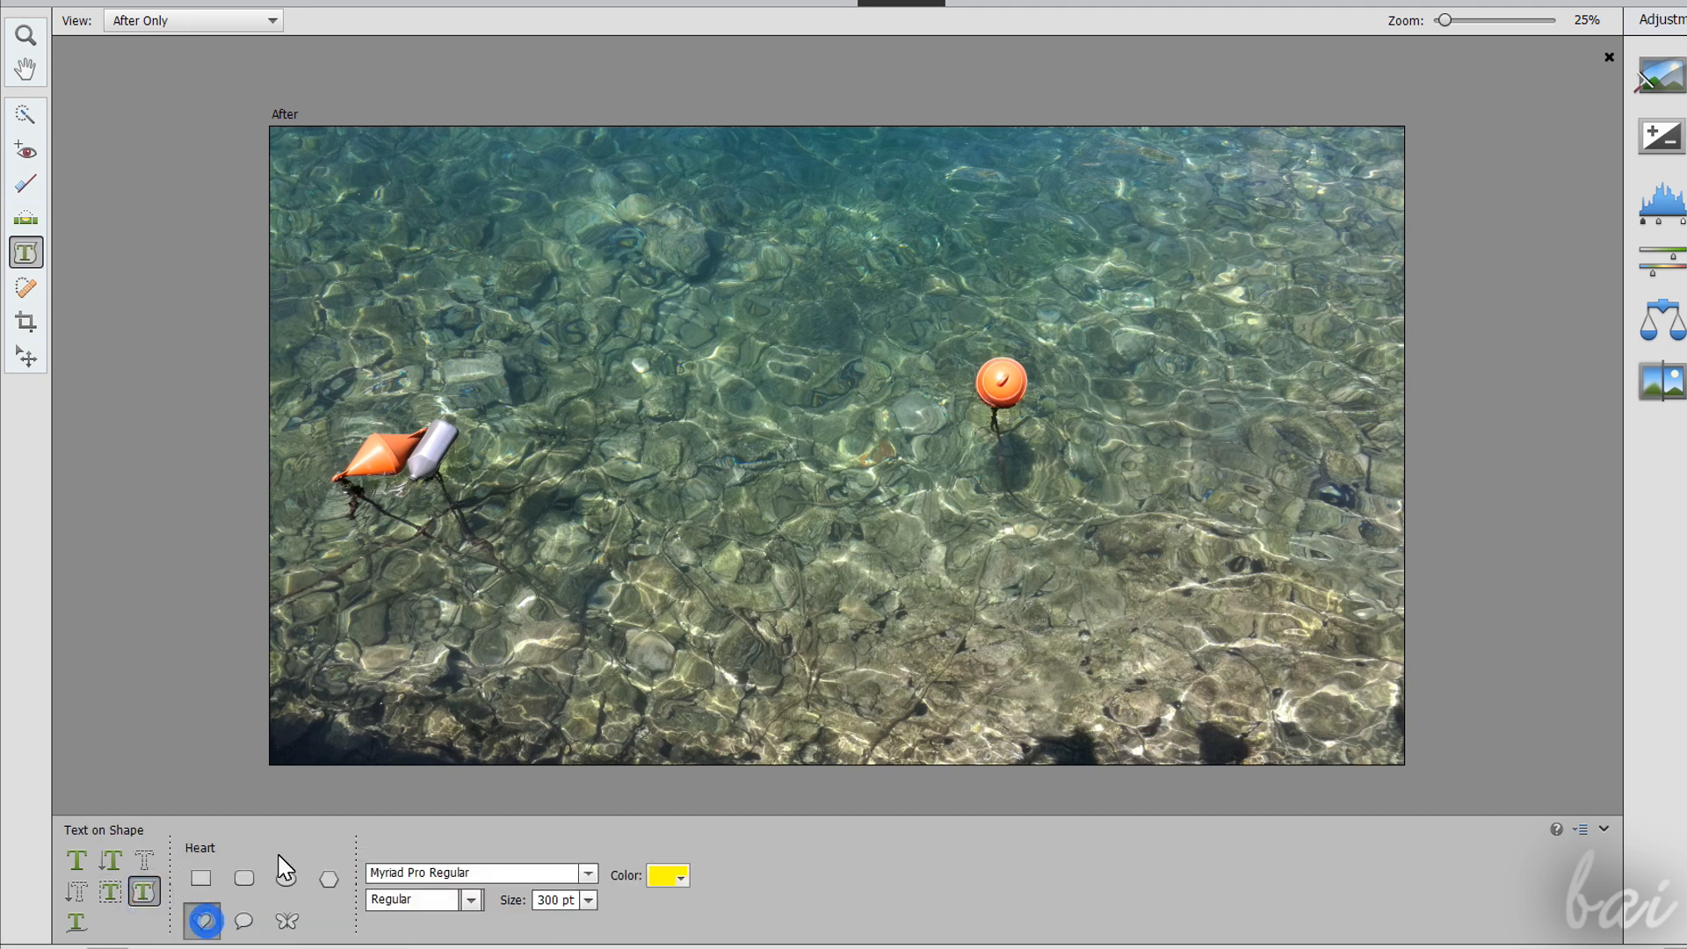
drag(820, 618, 1291, 239)
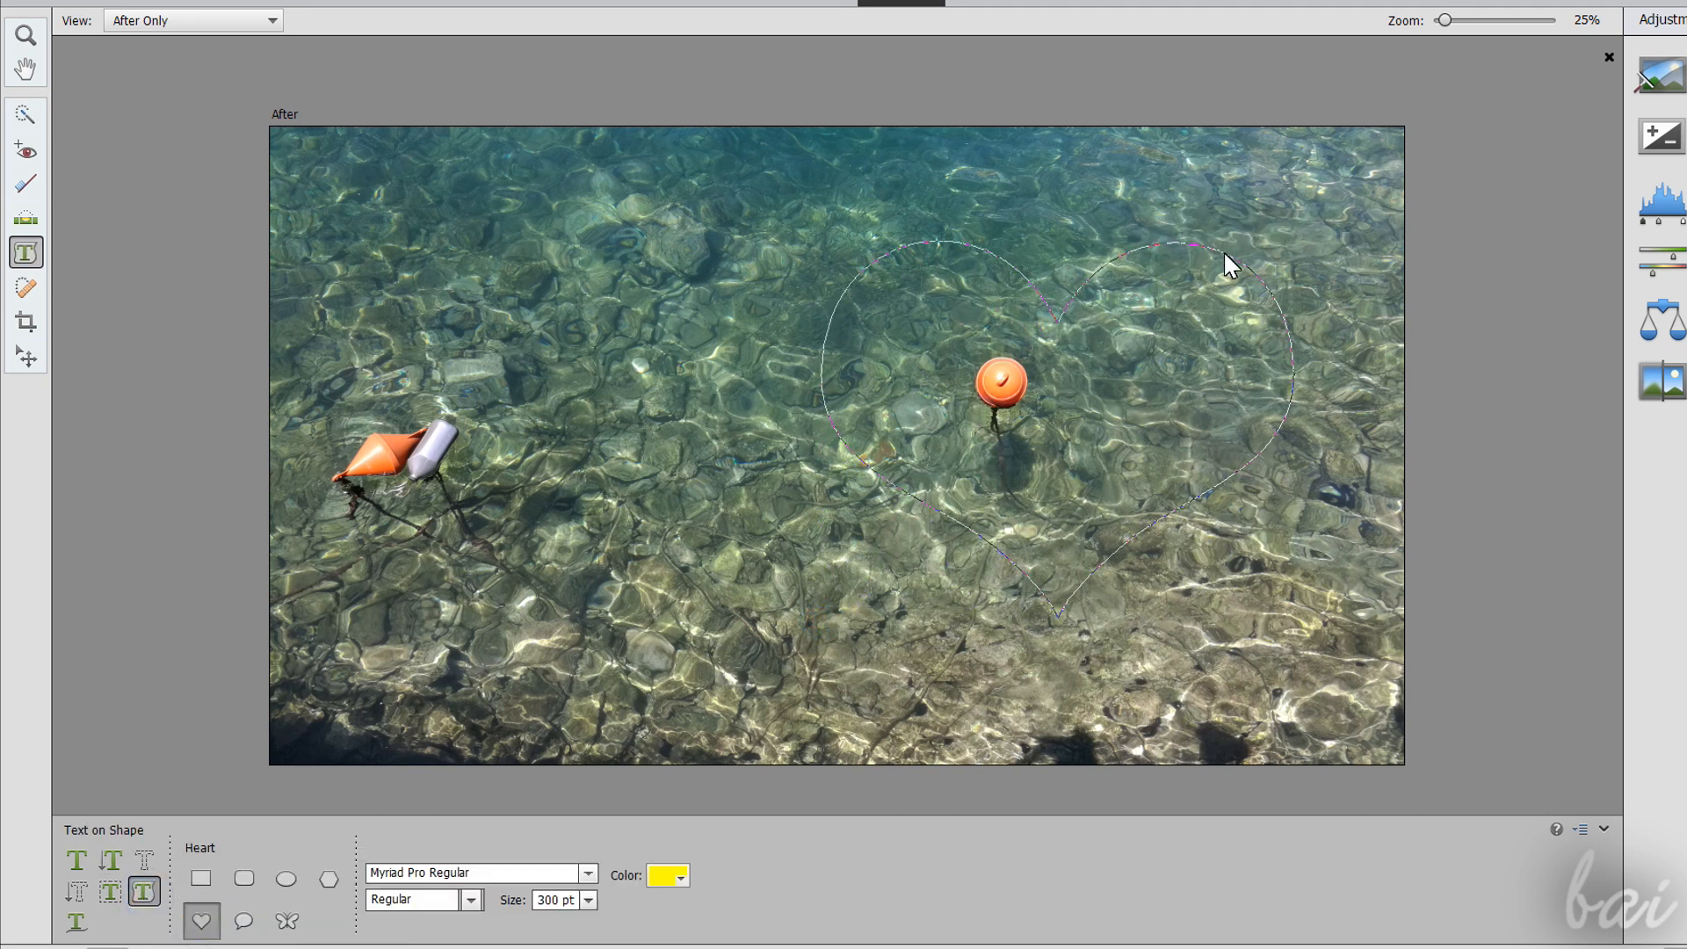
click(1186, 248)
text(Th)
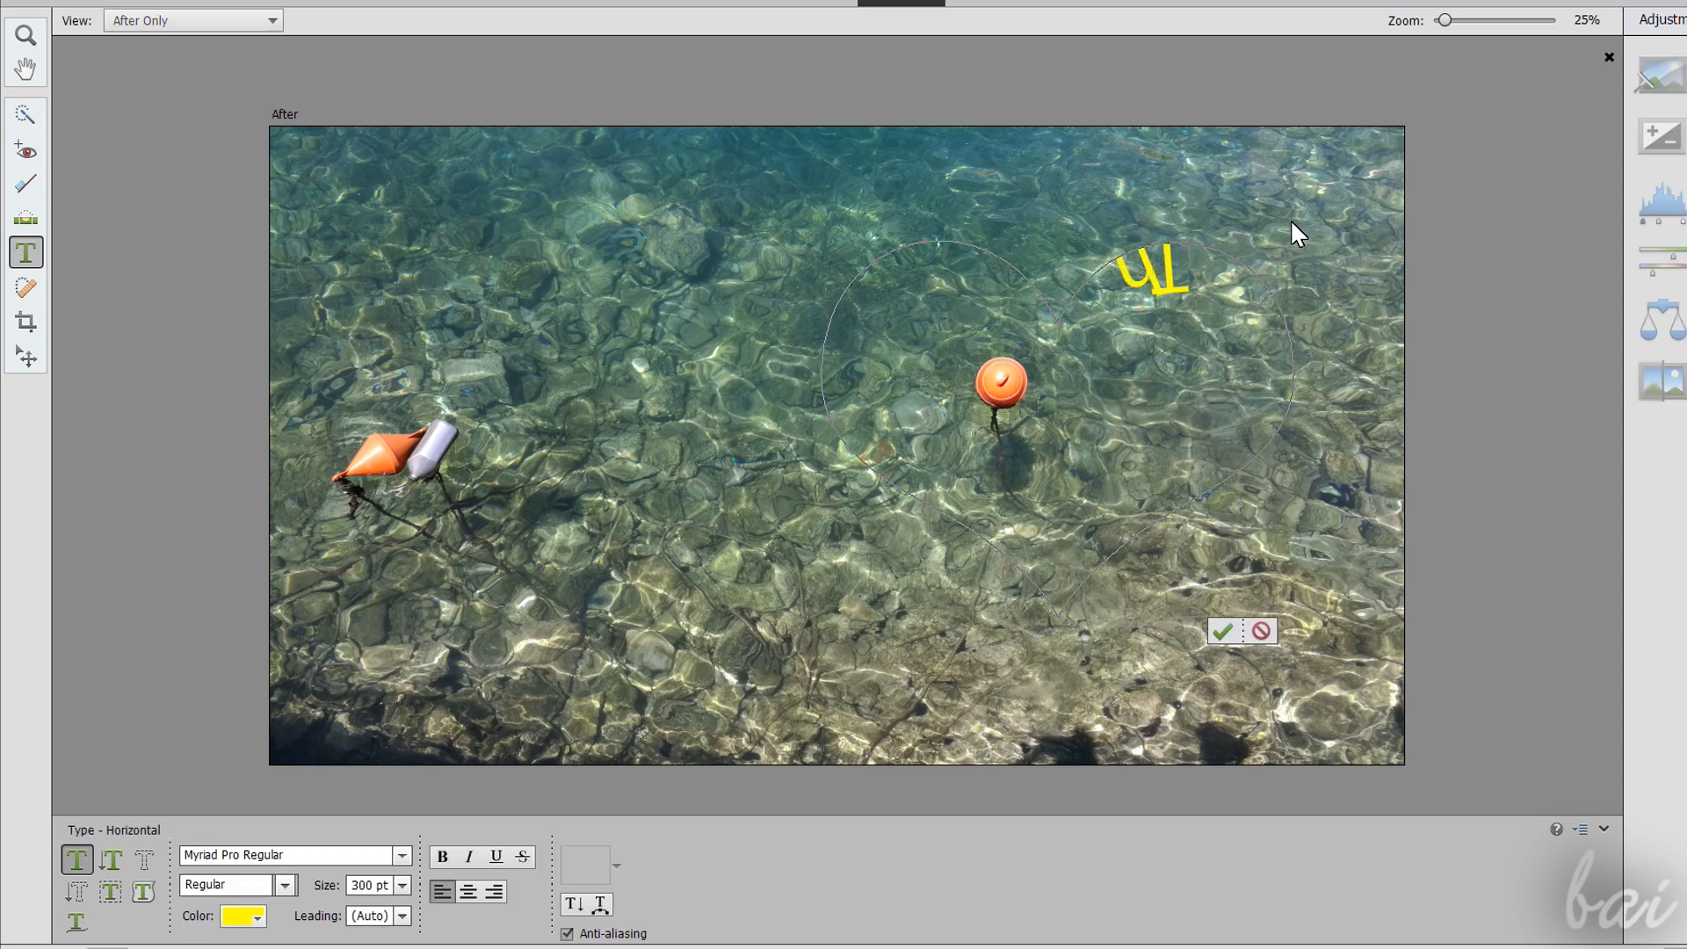
text(is has been a really amazing journe)
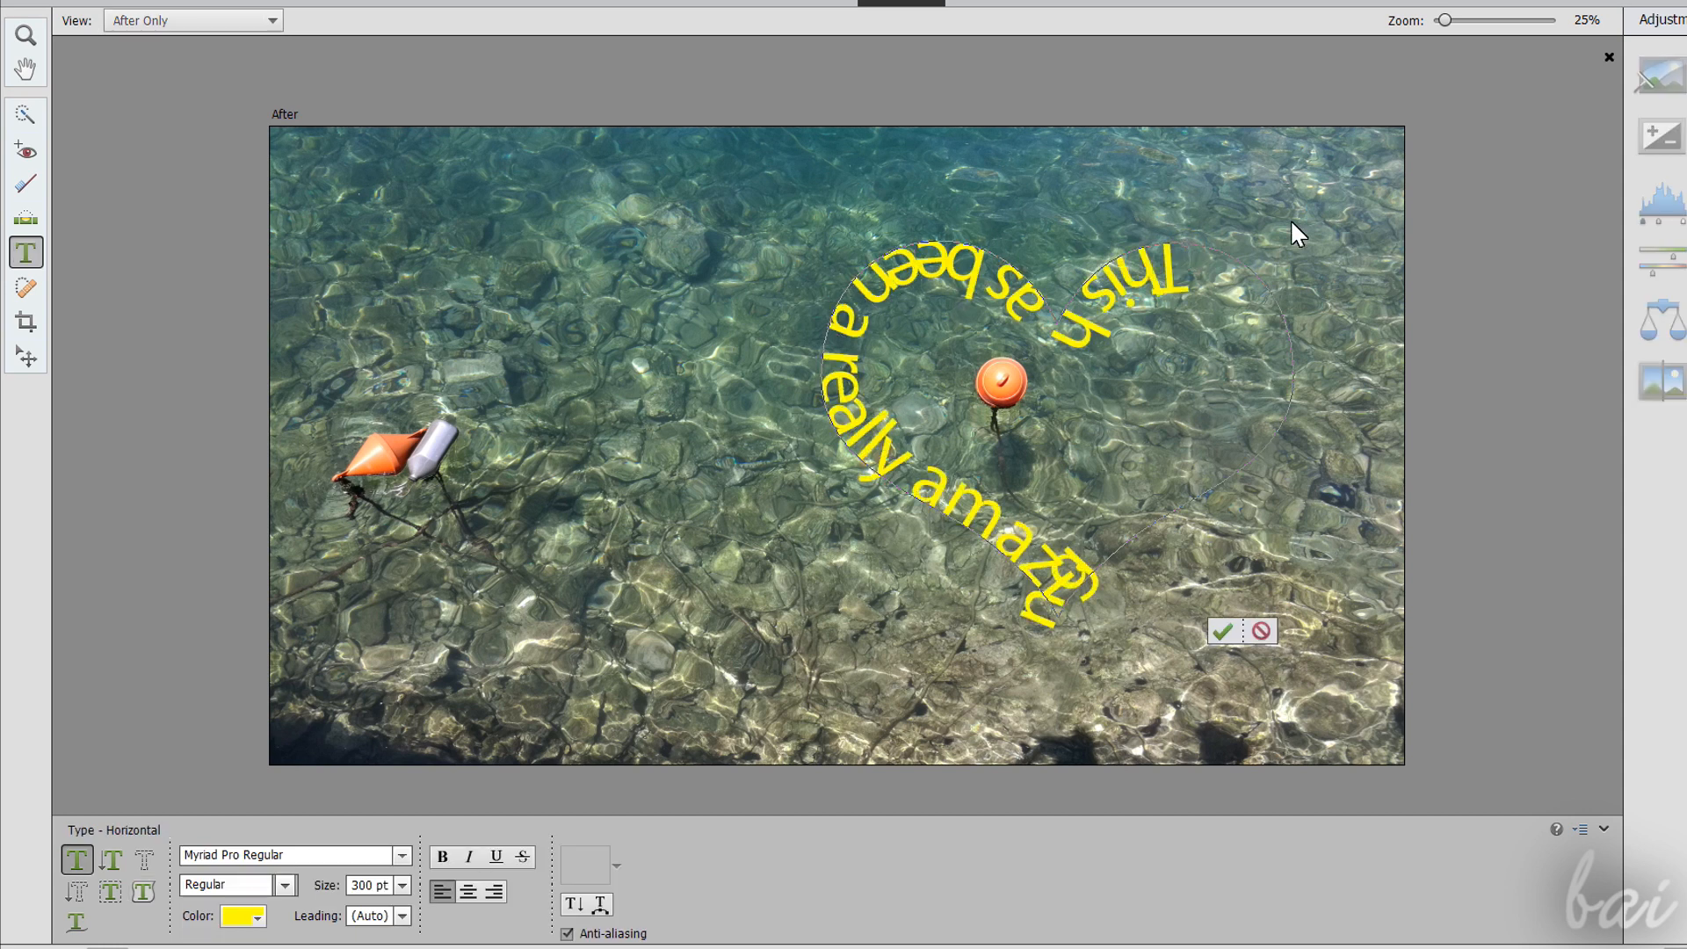
text(y I love)
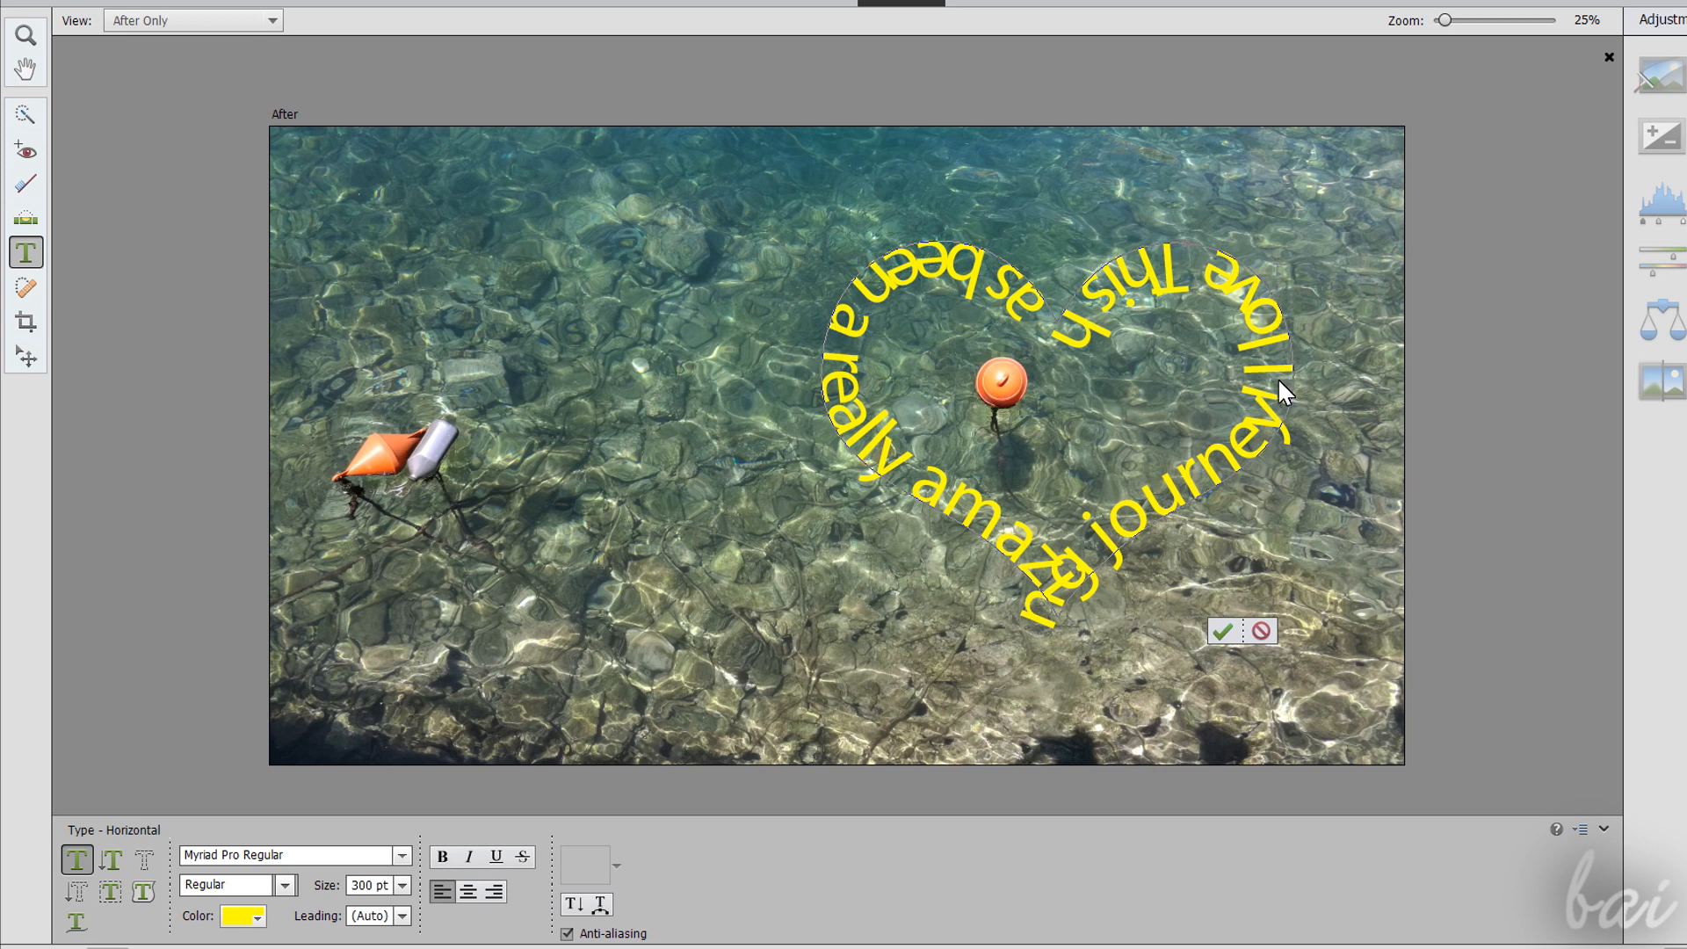
click(1259, 632)
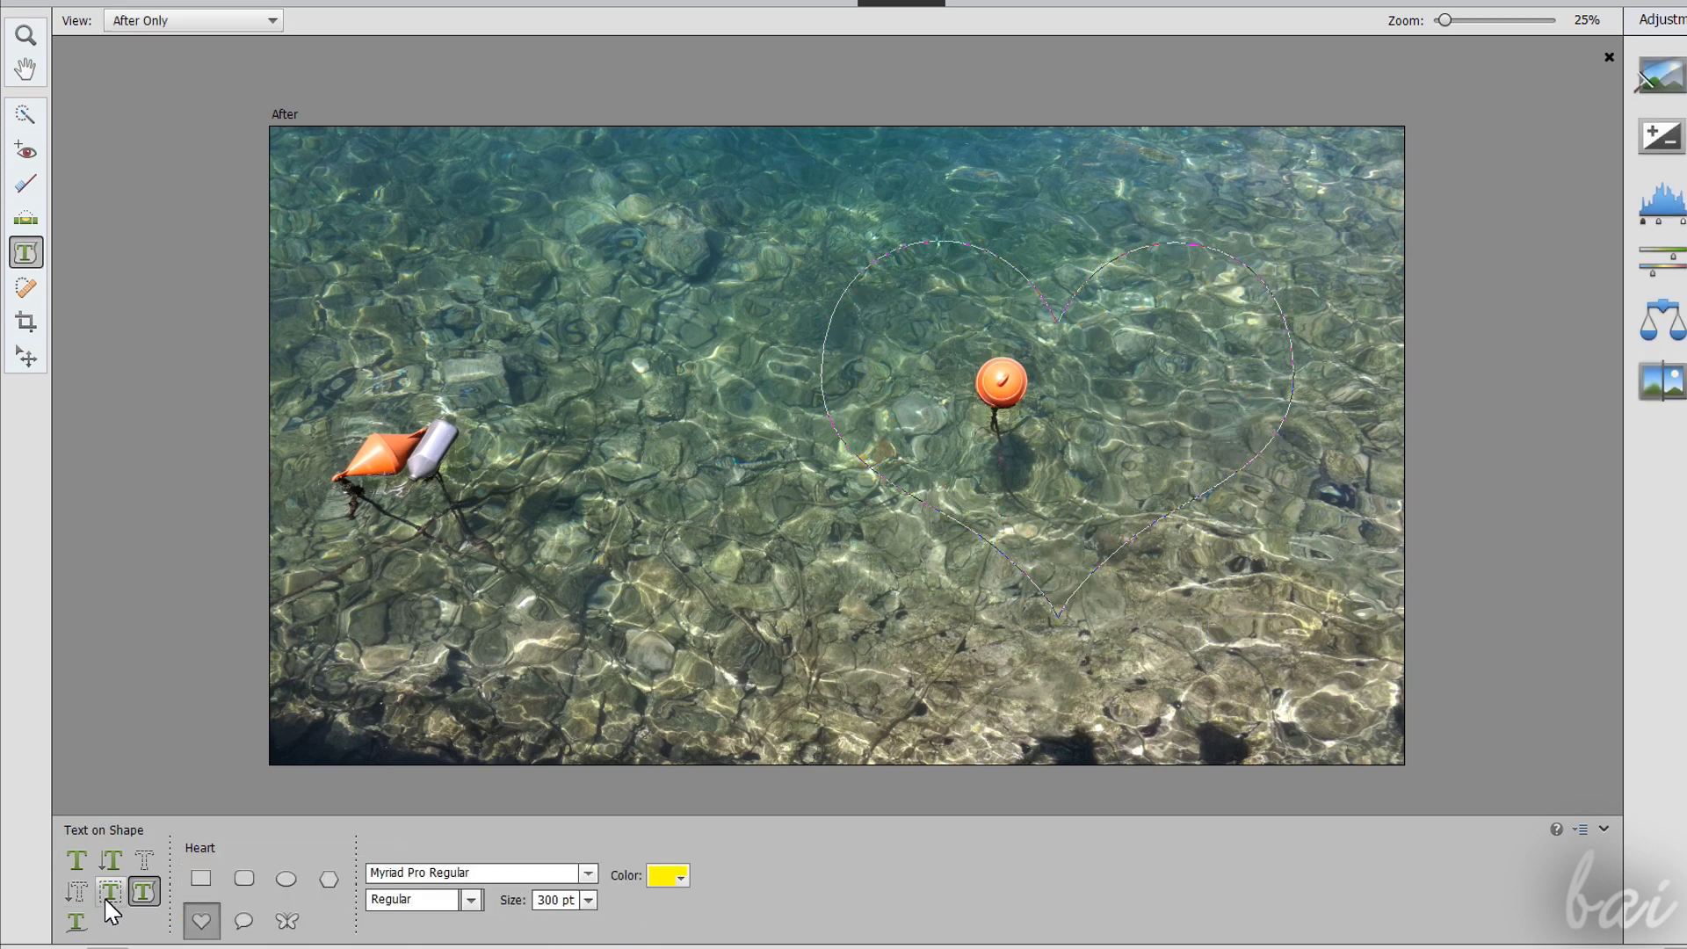
Step: Select the round orange buoy and write "Hello! Welcome to Gr" in yellow 60 pt text along the selection's outline
click(110, 892)
key(ctrl+equal)
mouse_move(1186, 309)
mouse_down()
mouse_move(1183, 365)
mouse_move(1177, 326)
mouse_up()
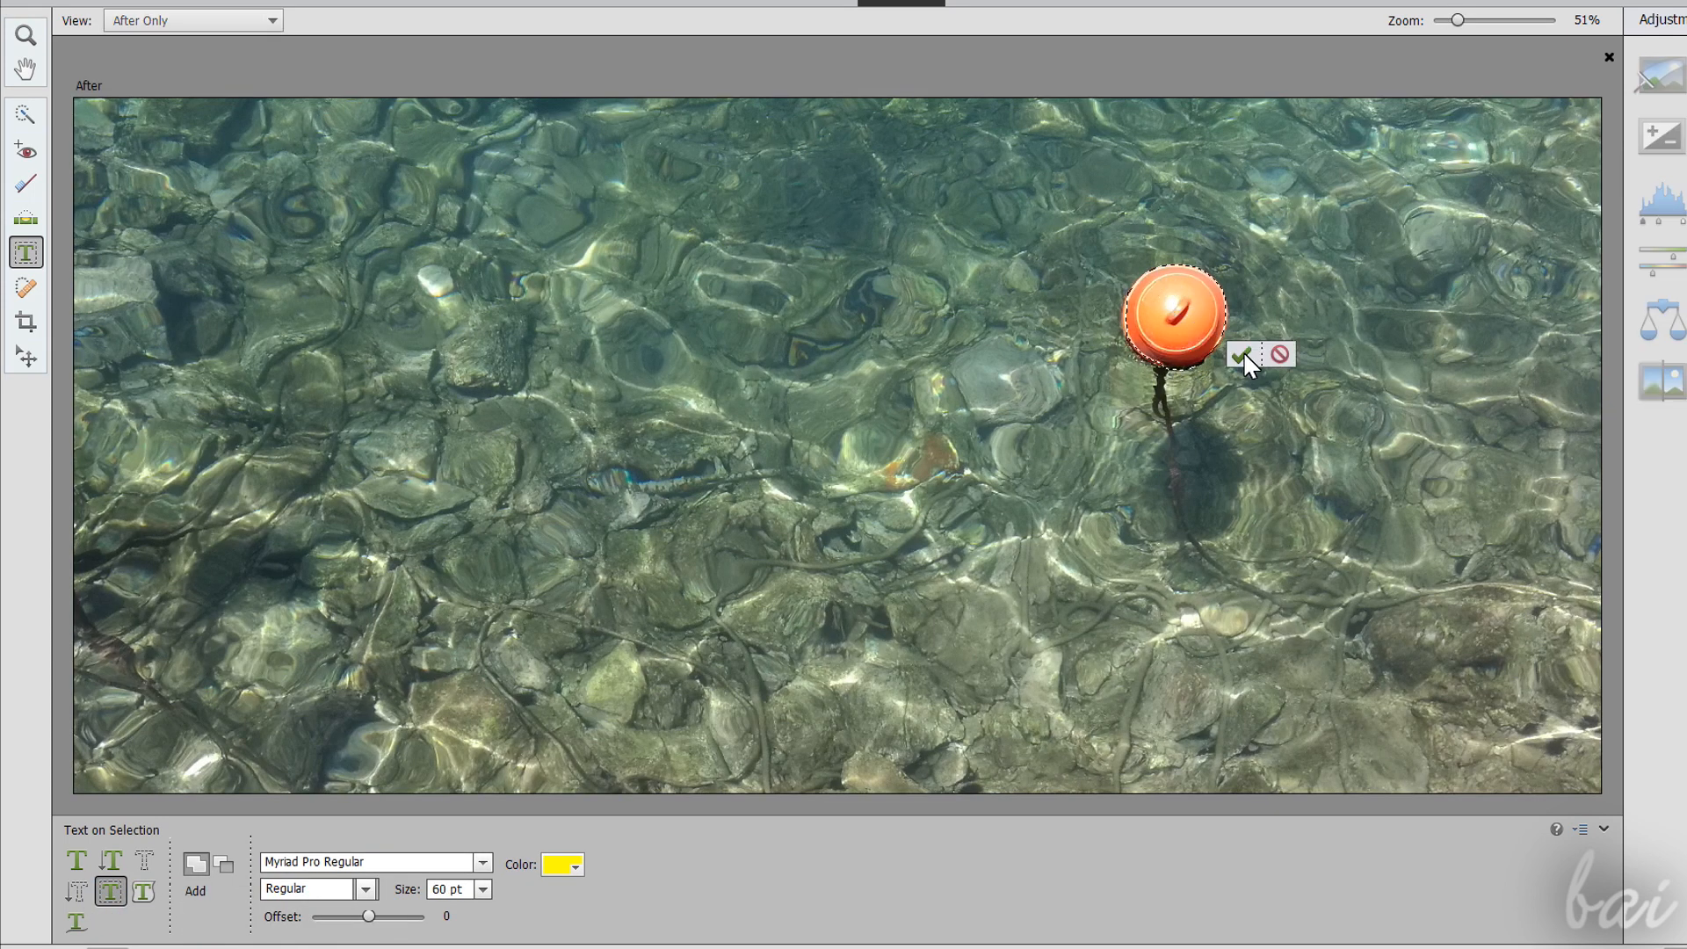
click(1241, 354)
click(1174, 267)
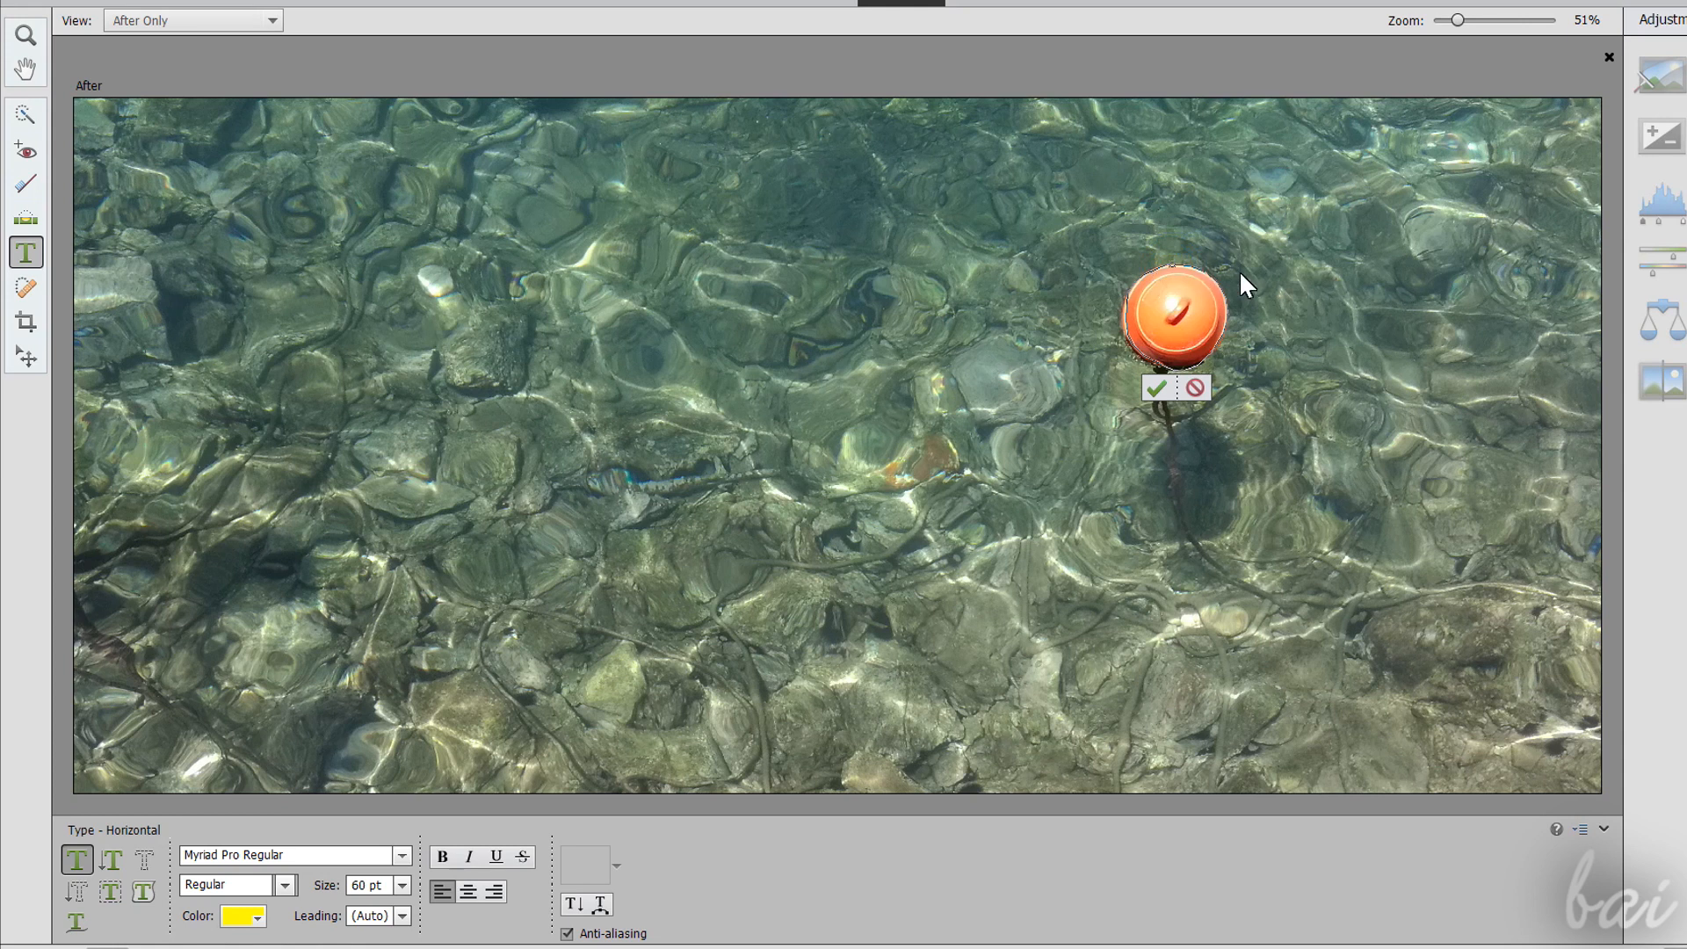
text(Hello!)
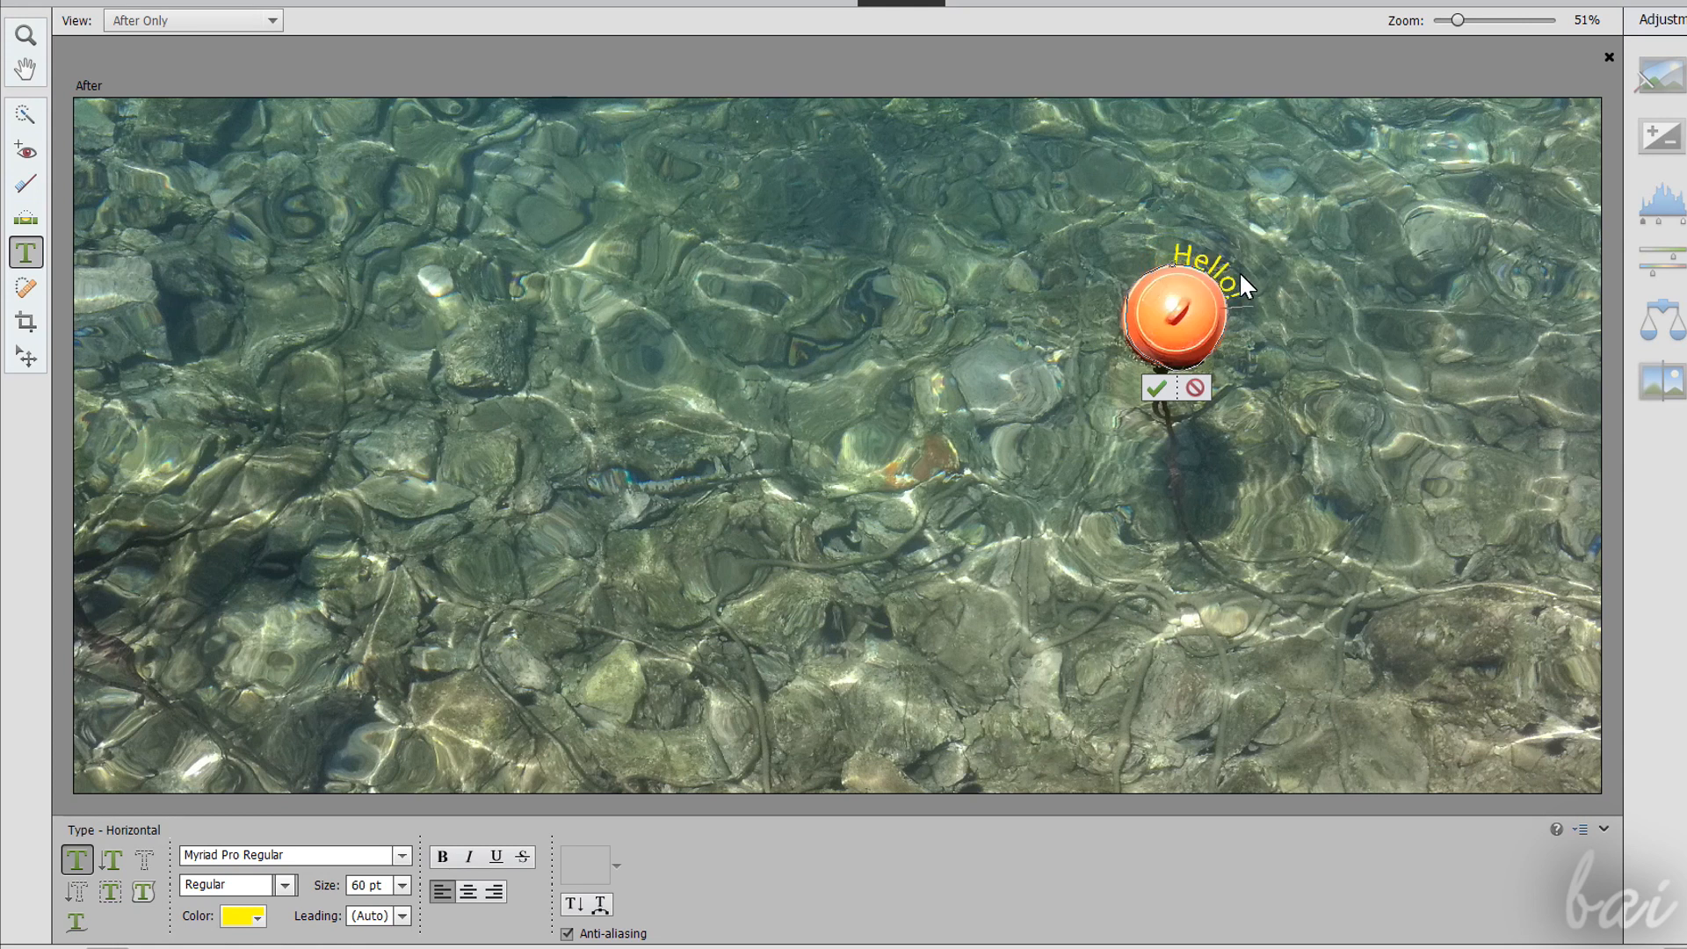
text( Welcome to Gr)
Step: Write "Hello! This has been a very small journey" in yellow 60 pt text along a freehand path below the photo's middle
click(26, 252)
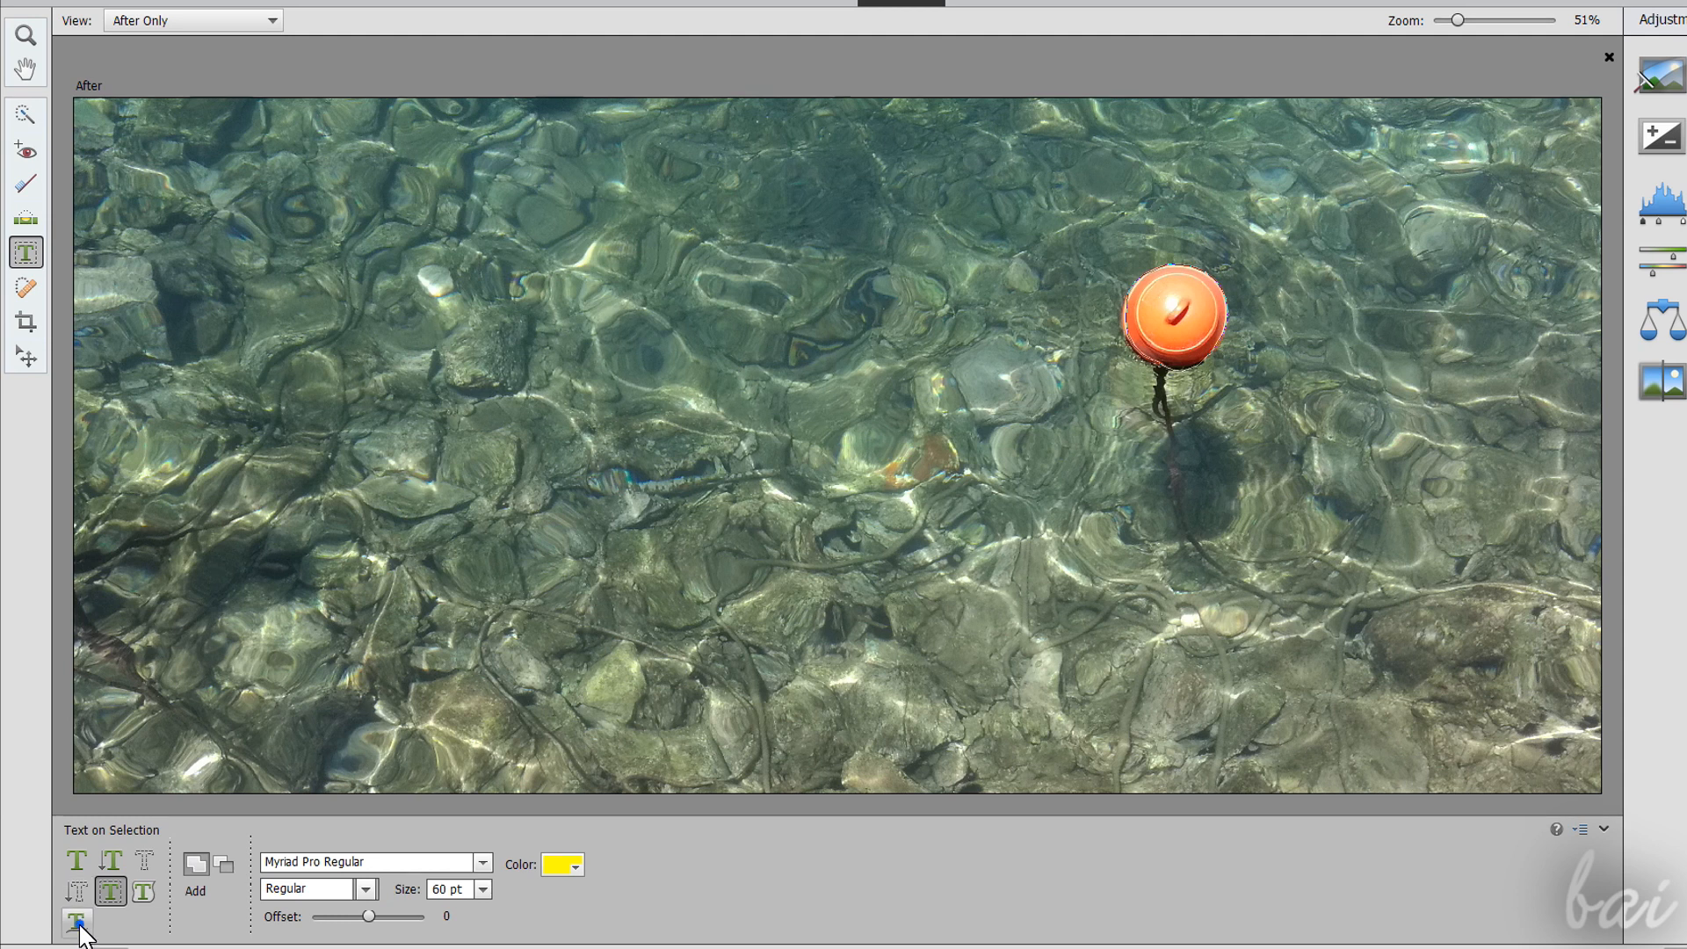
click(77, 922)
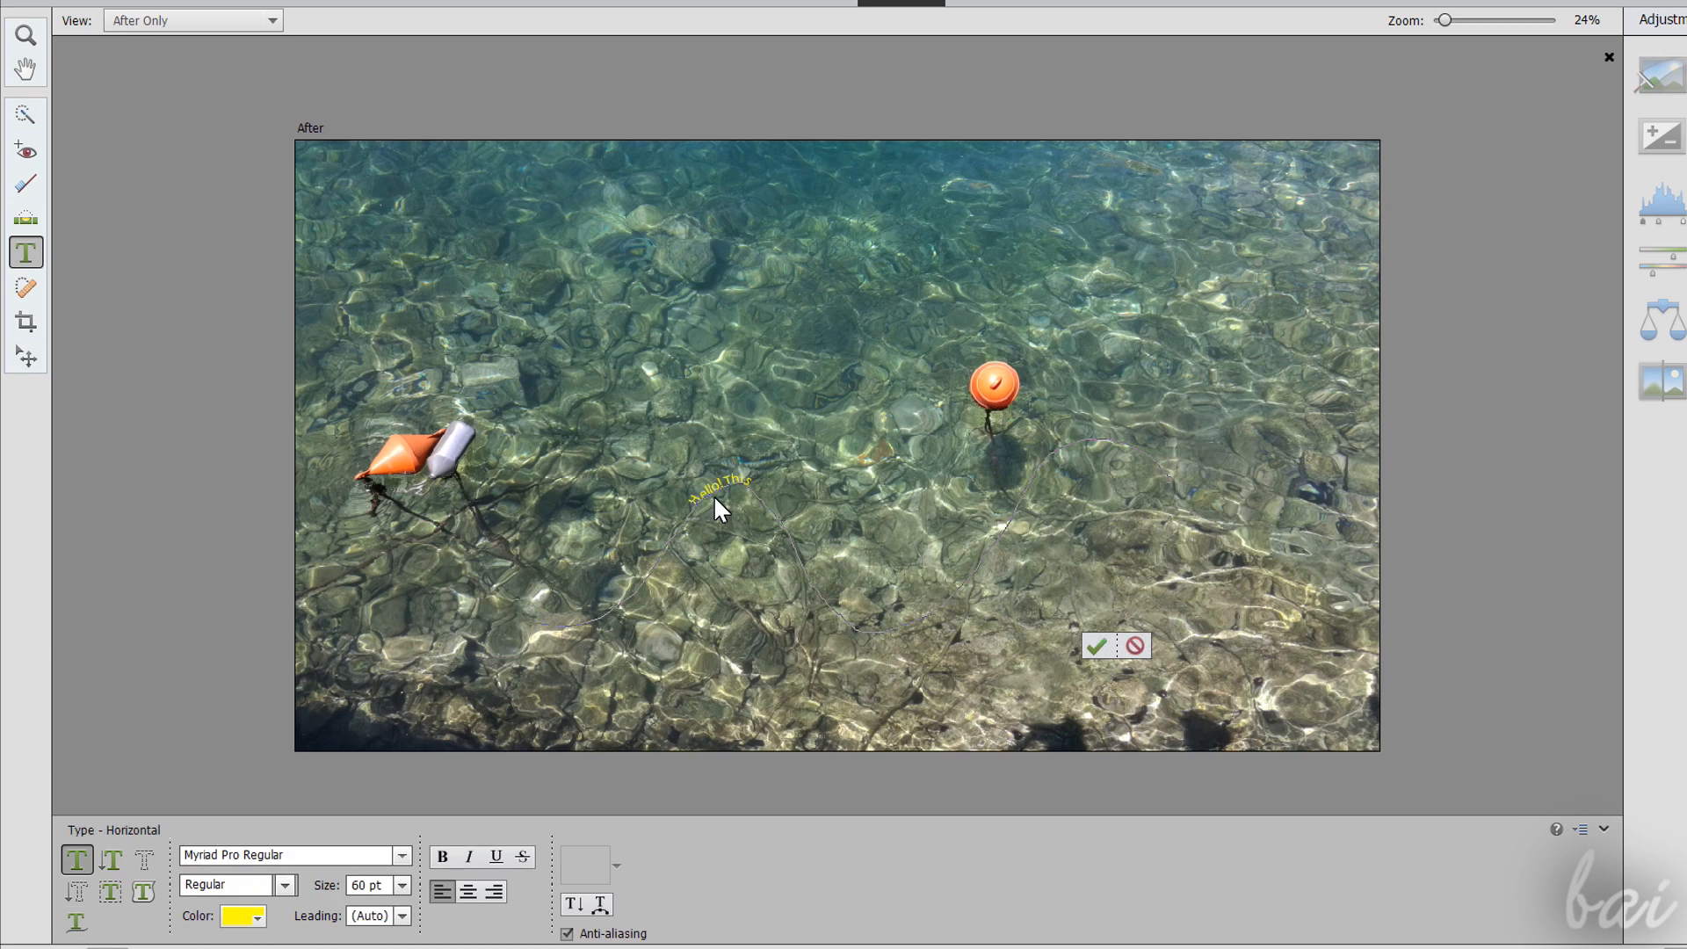
text(has been a very small journey)
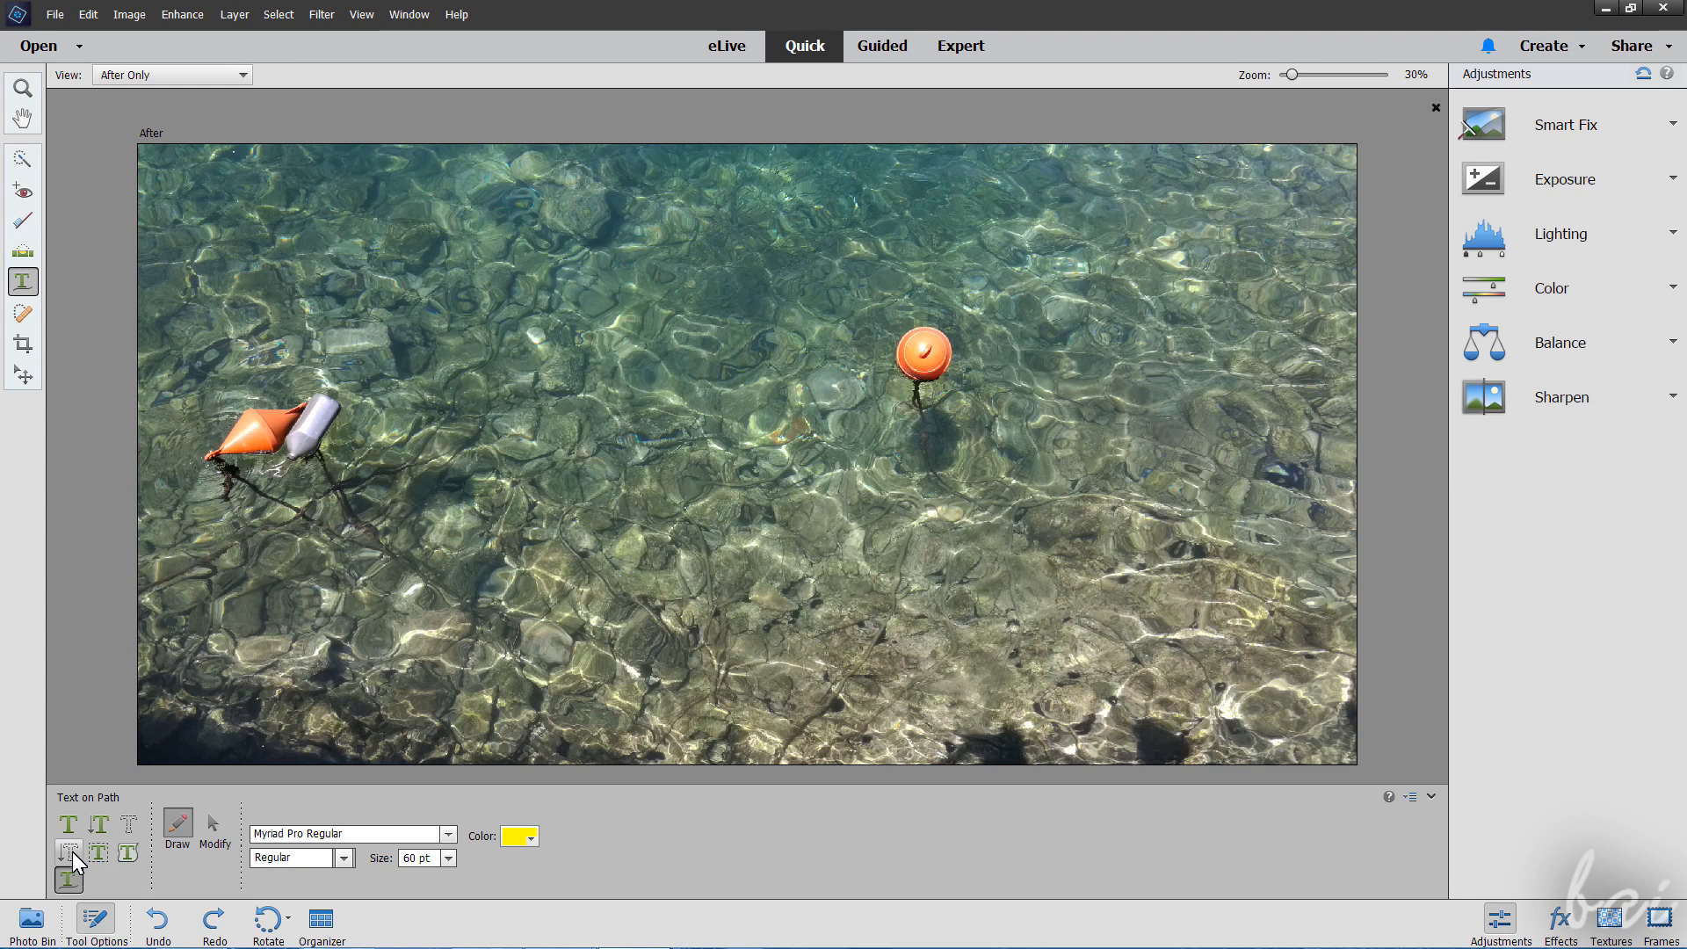
Step: Create a horizontal type mask reading "Greece" in 300 pt Myriad Pro Regular across the middle of the photo
click(130, 823)
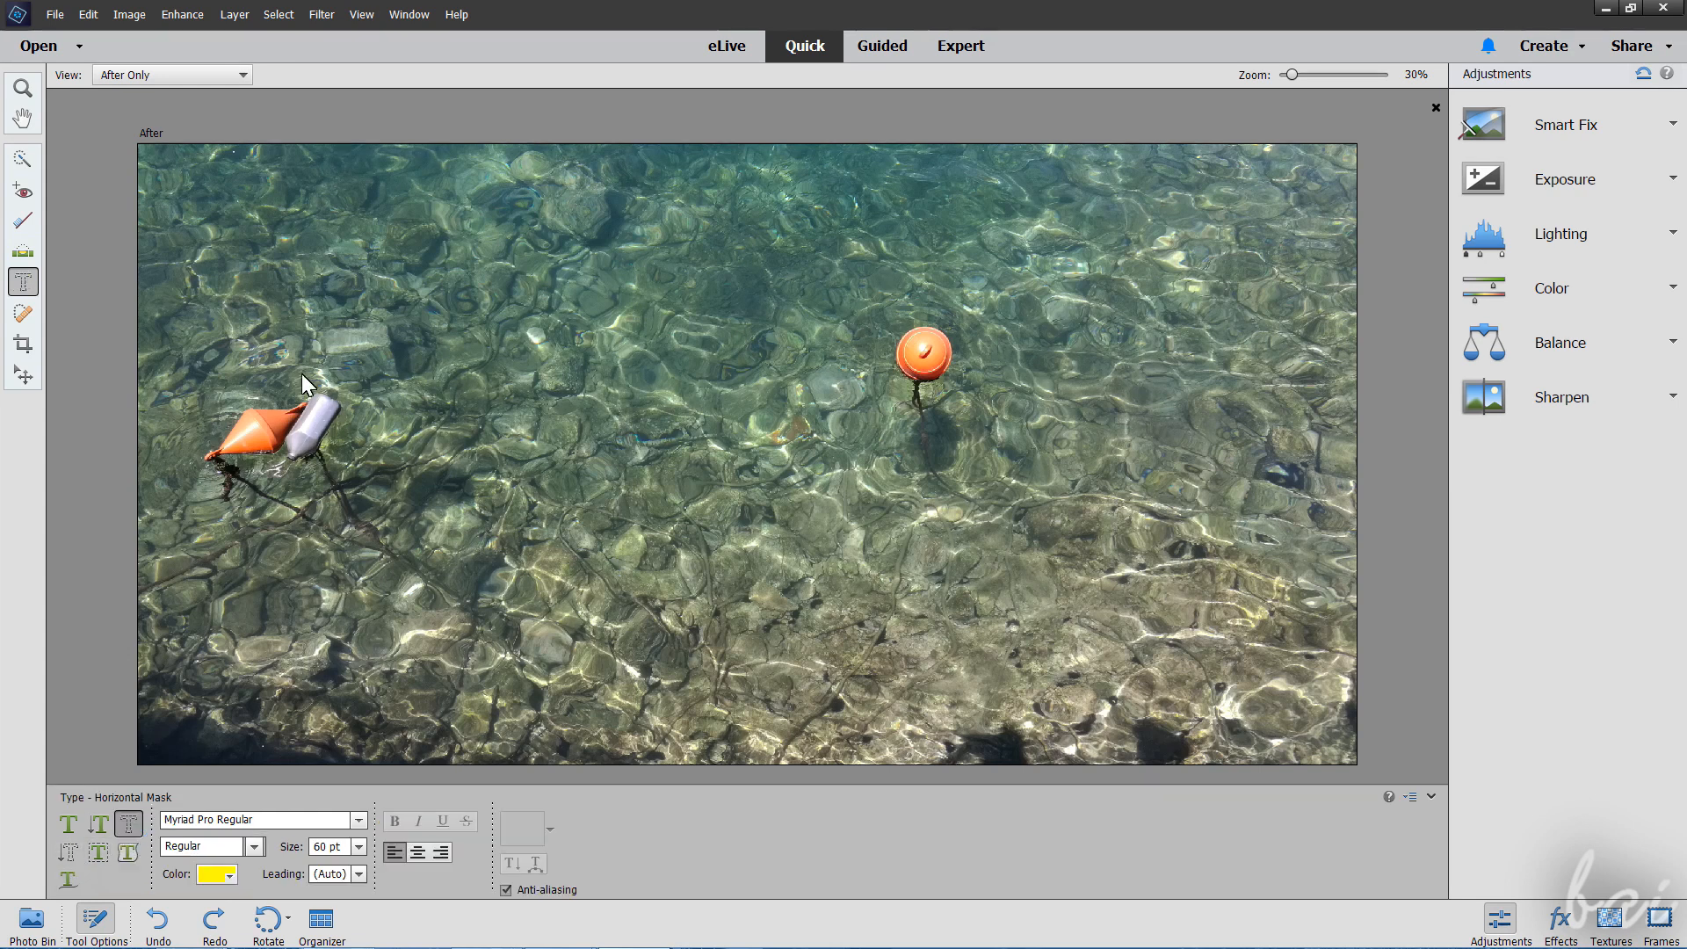
drag(288, 328, 512, 394)
text(Greece)
drag(512, 393, 850, 499)
drag(670, 430, 851, 494)
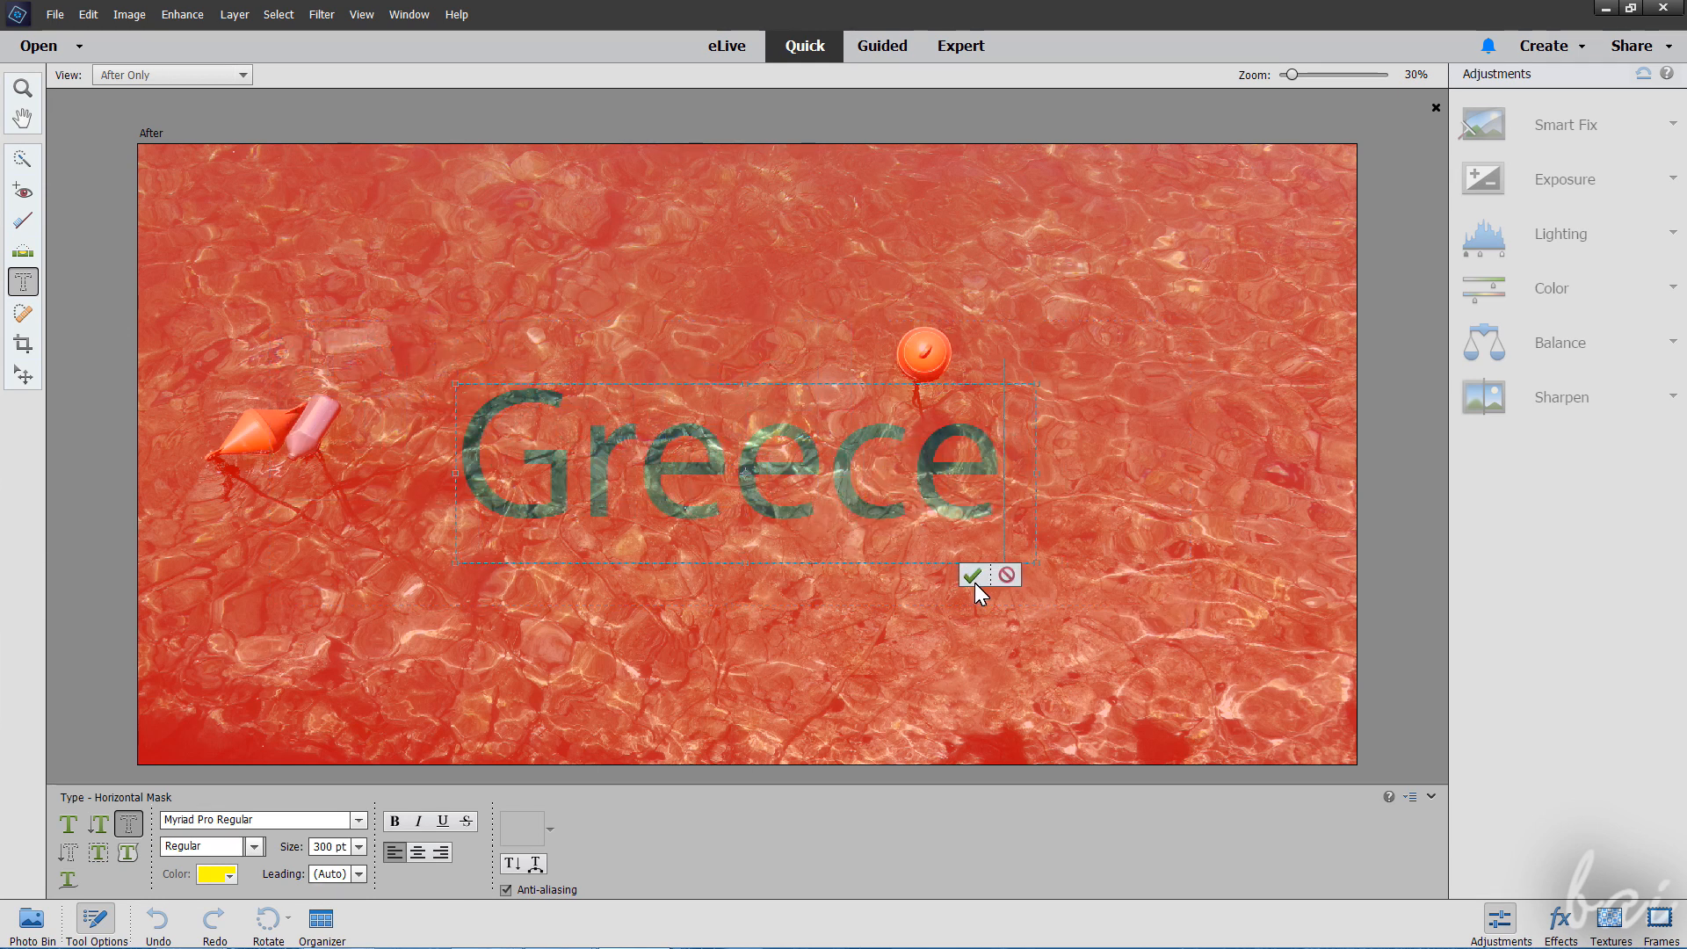
click(972, 576)
click(1582, 299)
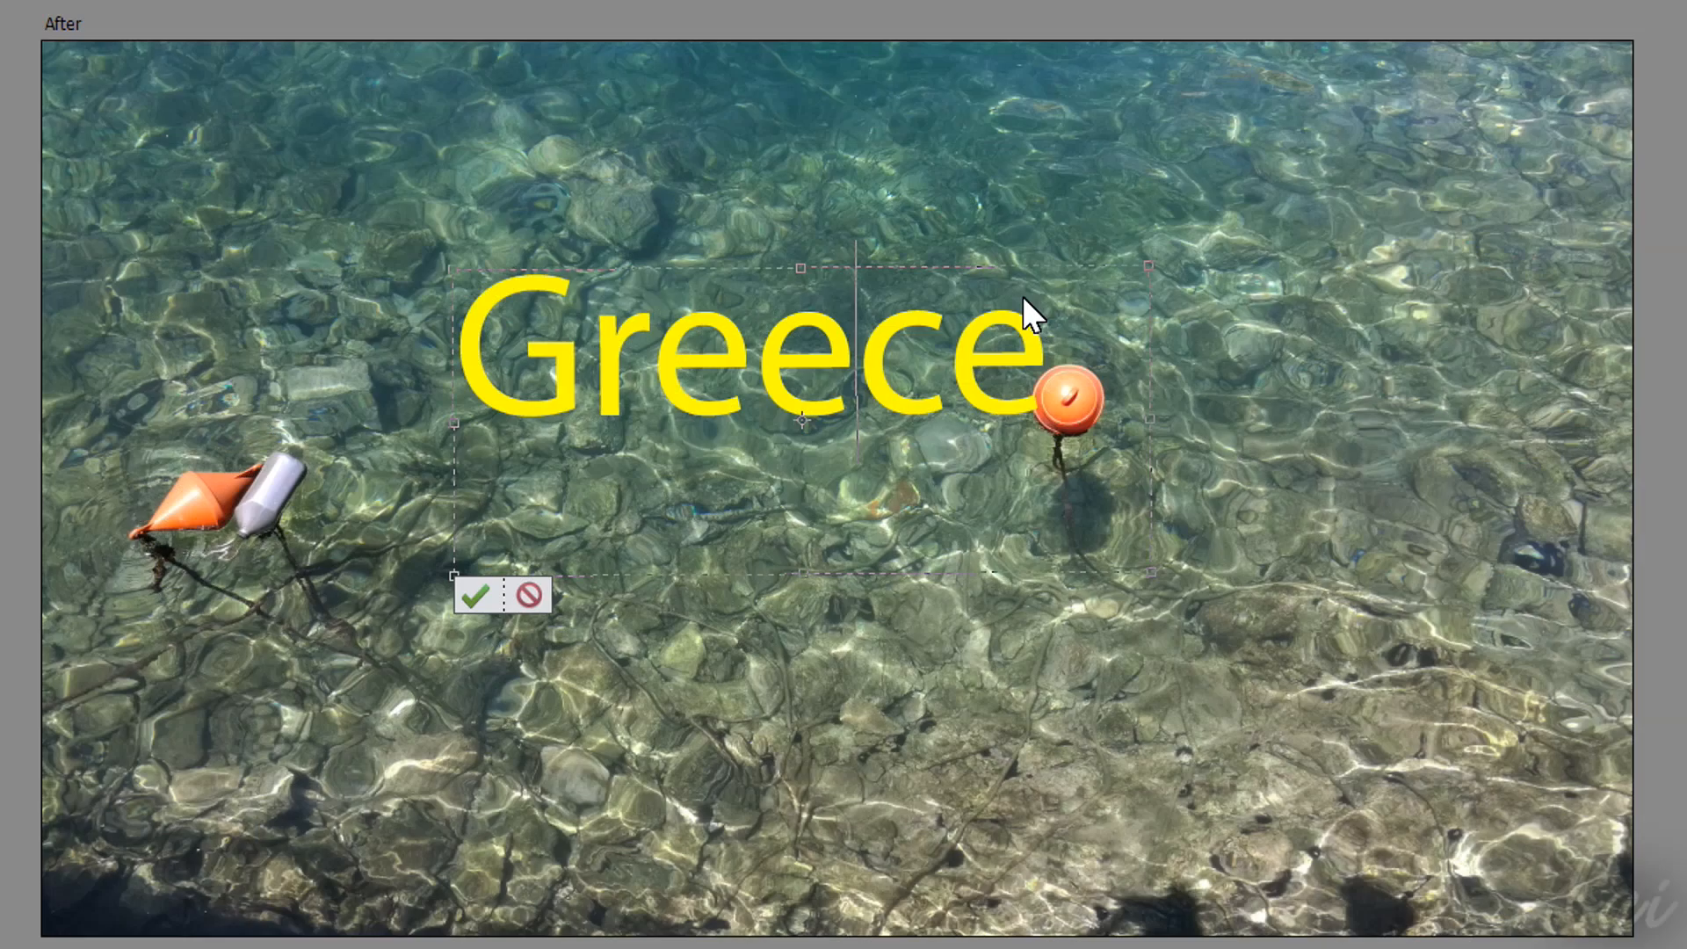
Step: Try different positions for the yellow "Greece" text over the photo, undoing the moves, and adjust its bounding box
click(488, 597)
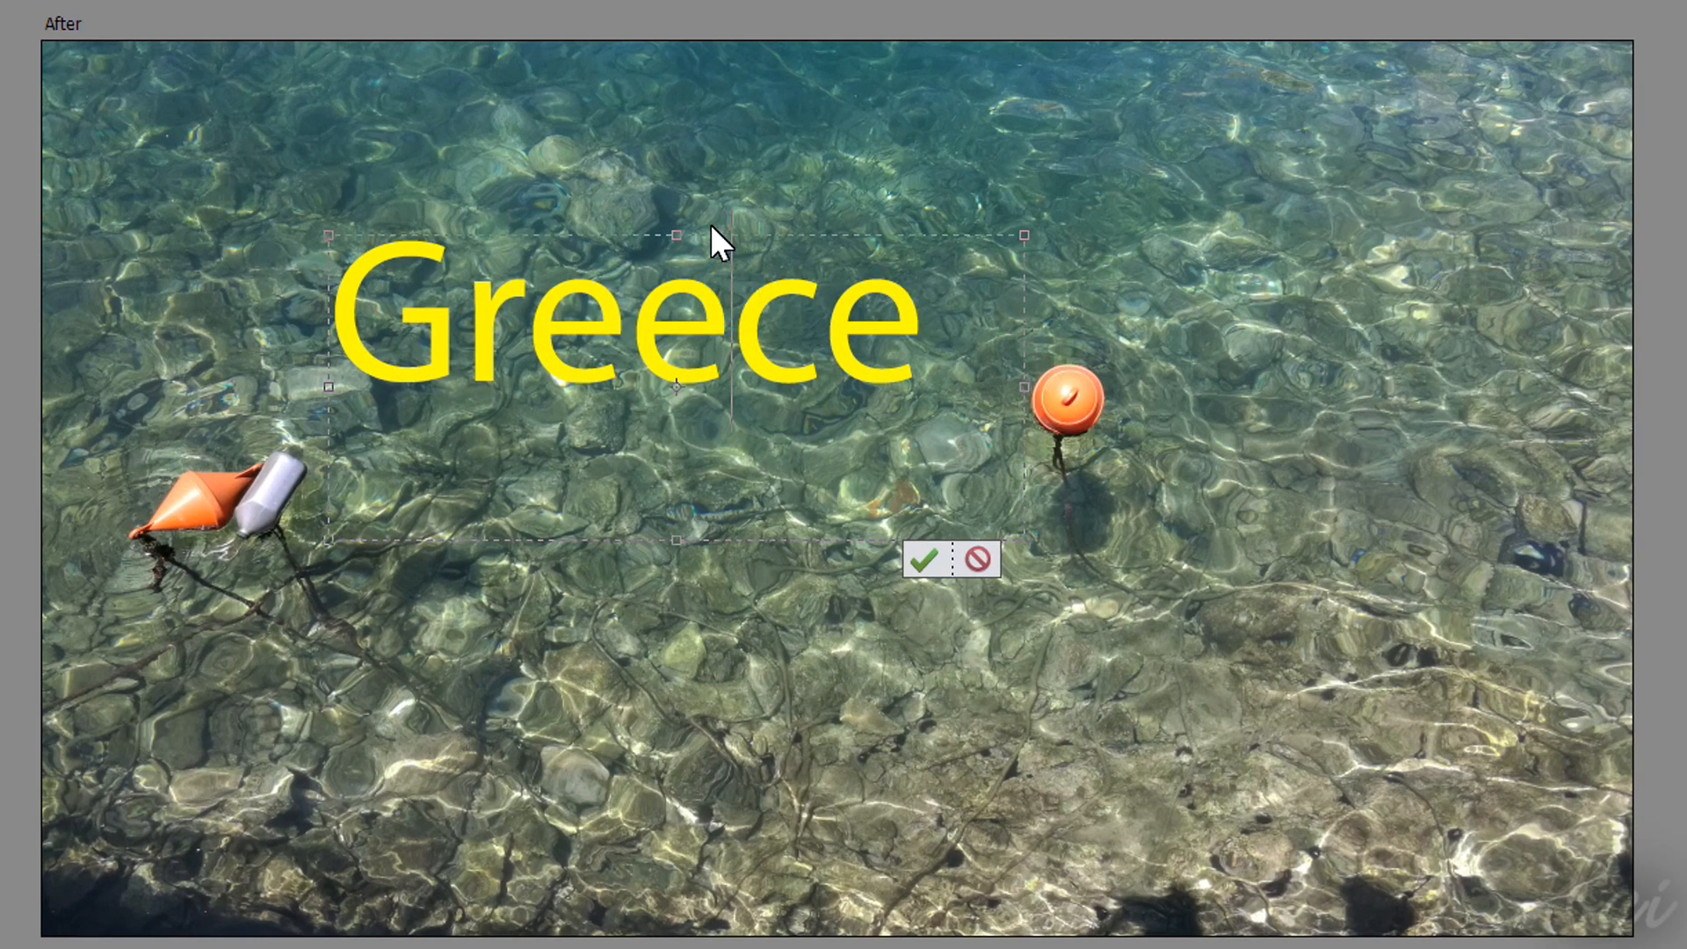
drag(706, 268, 1109, 314)
key(ctrl+z)
drag(659, 341, 1172, 475)
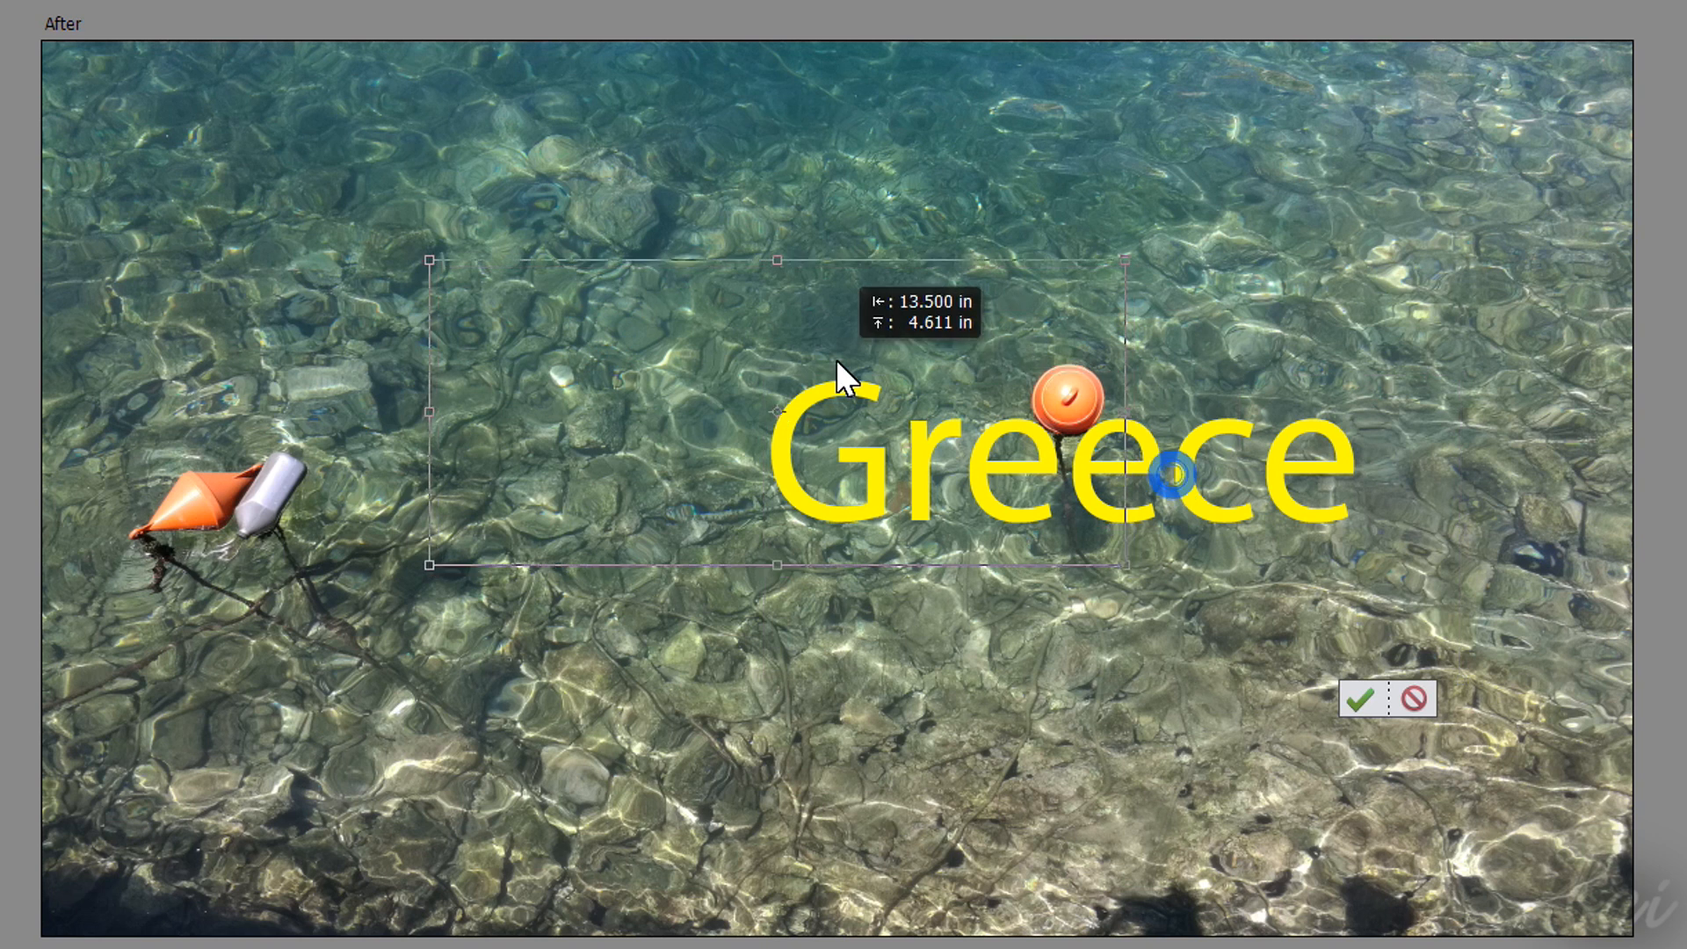
key(ctrl+z)
drag(839, 365, 866, 374)
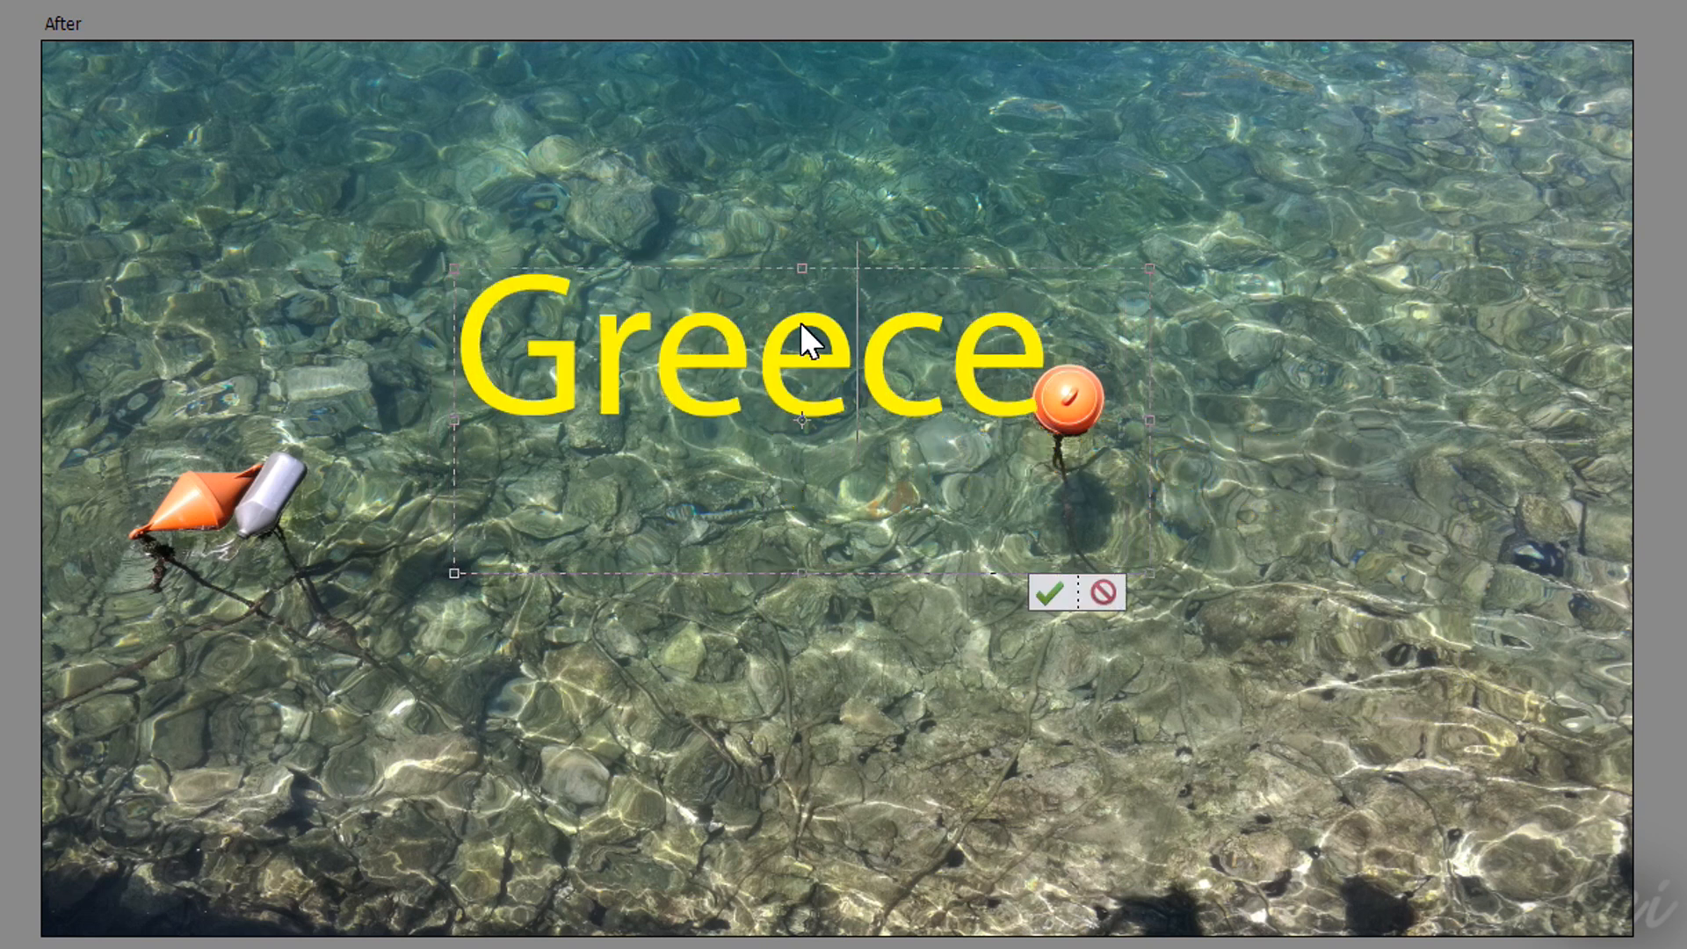
drag(424, 230, 360, 458)
drag(472, 241, 467, 151)
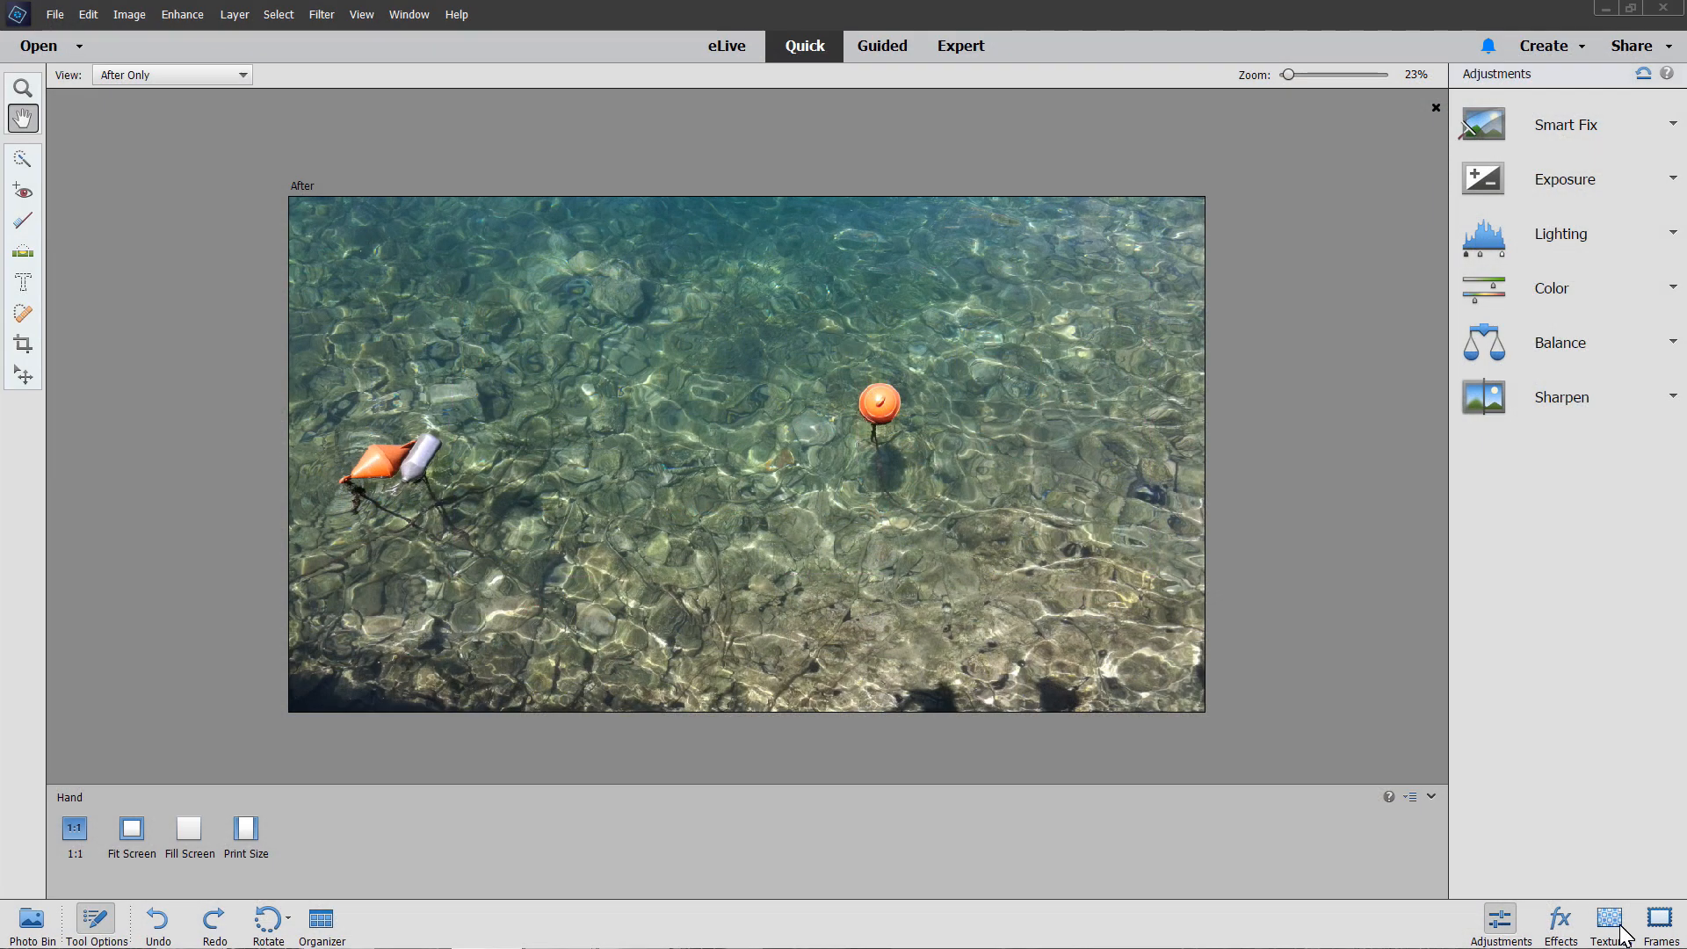
Step: Look through the available effects, textures and frames for the photo
click(1533, 938)
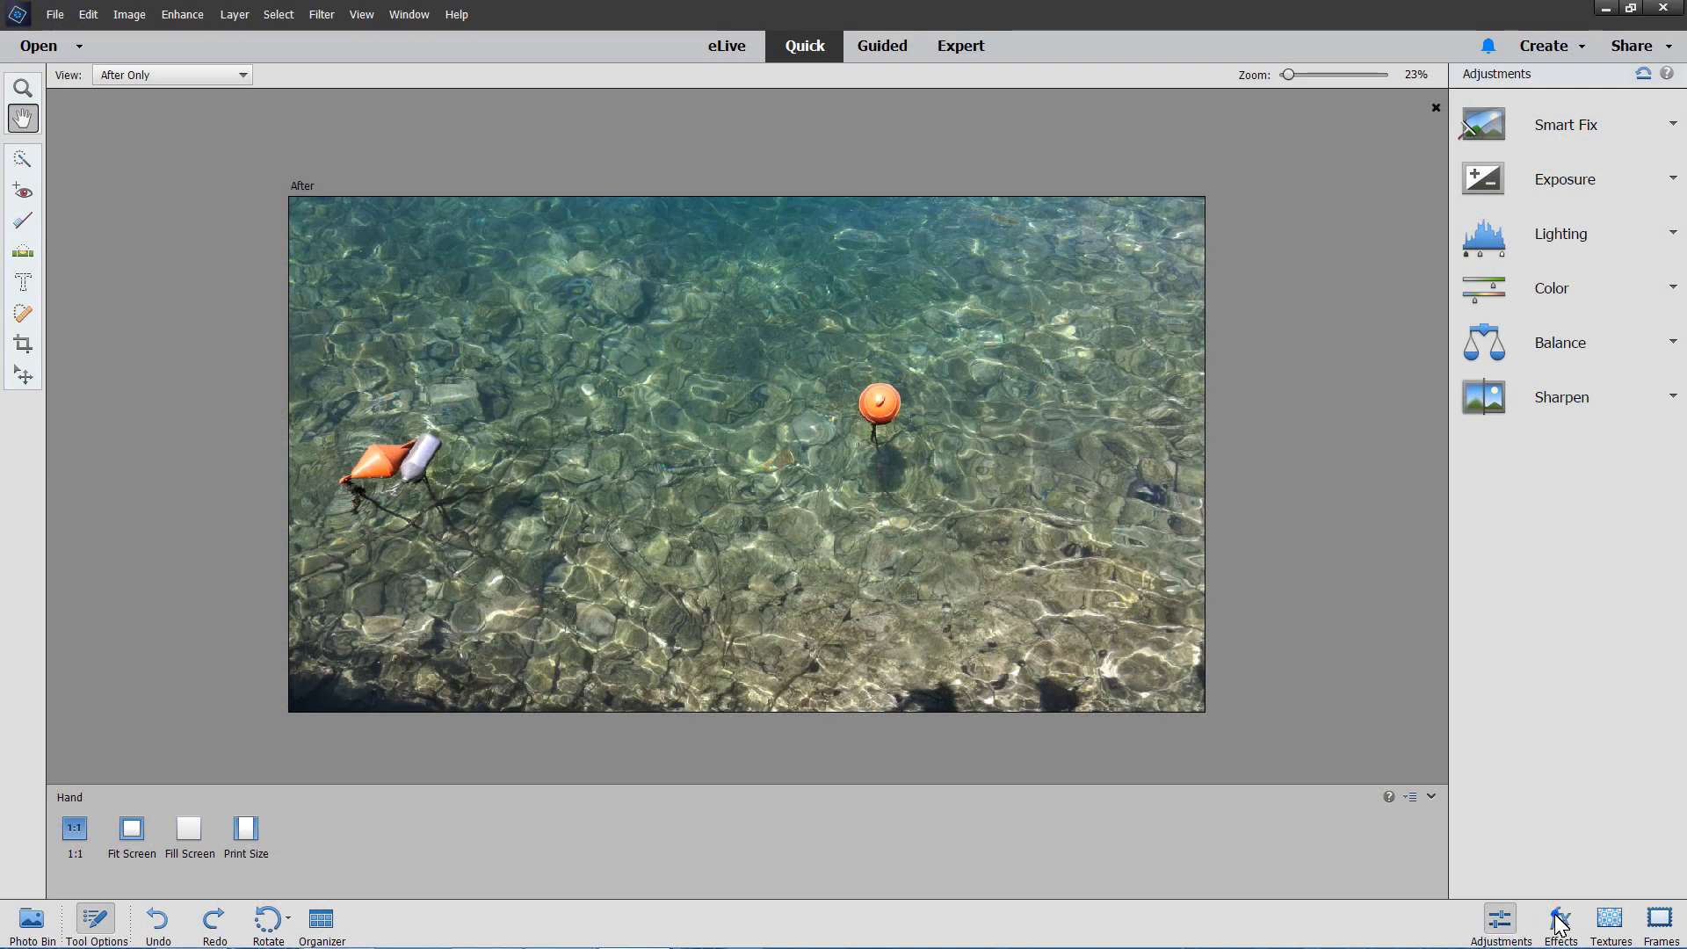
click(1558, 921)
click(1611, 926)
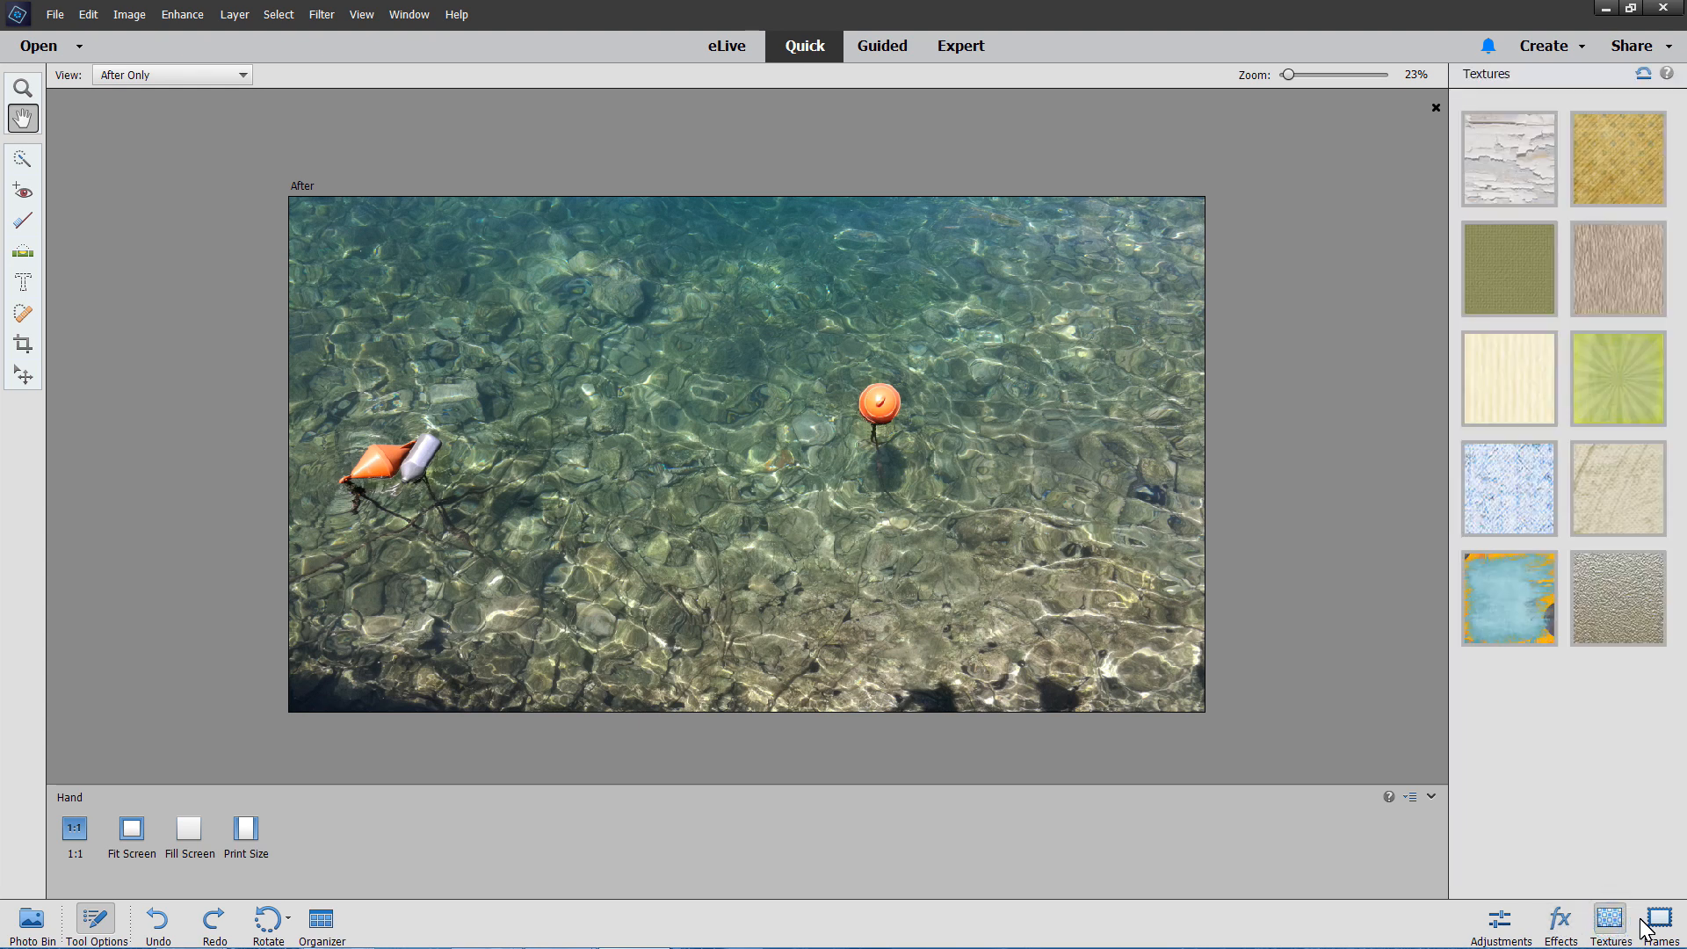
click(1653, 929)
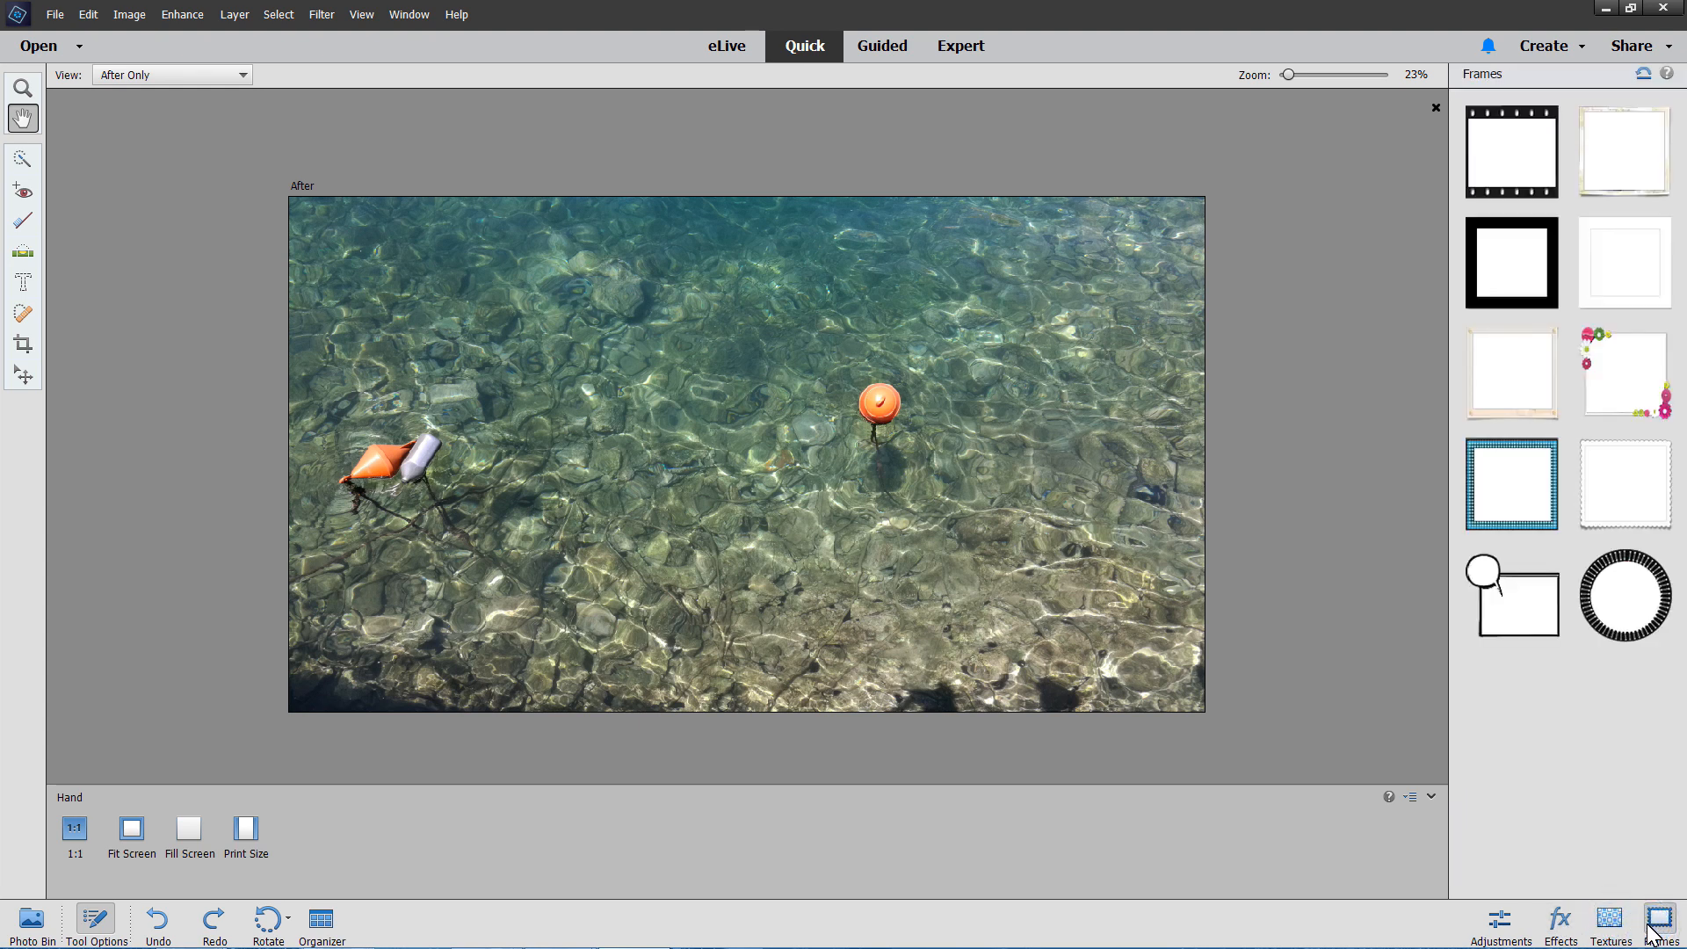
Step: Try the warm brown Seasons effect on the underwater photo, and undo it
click(1560, 921)
click(1573, 377)
click(1615, 479)
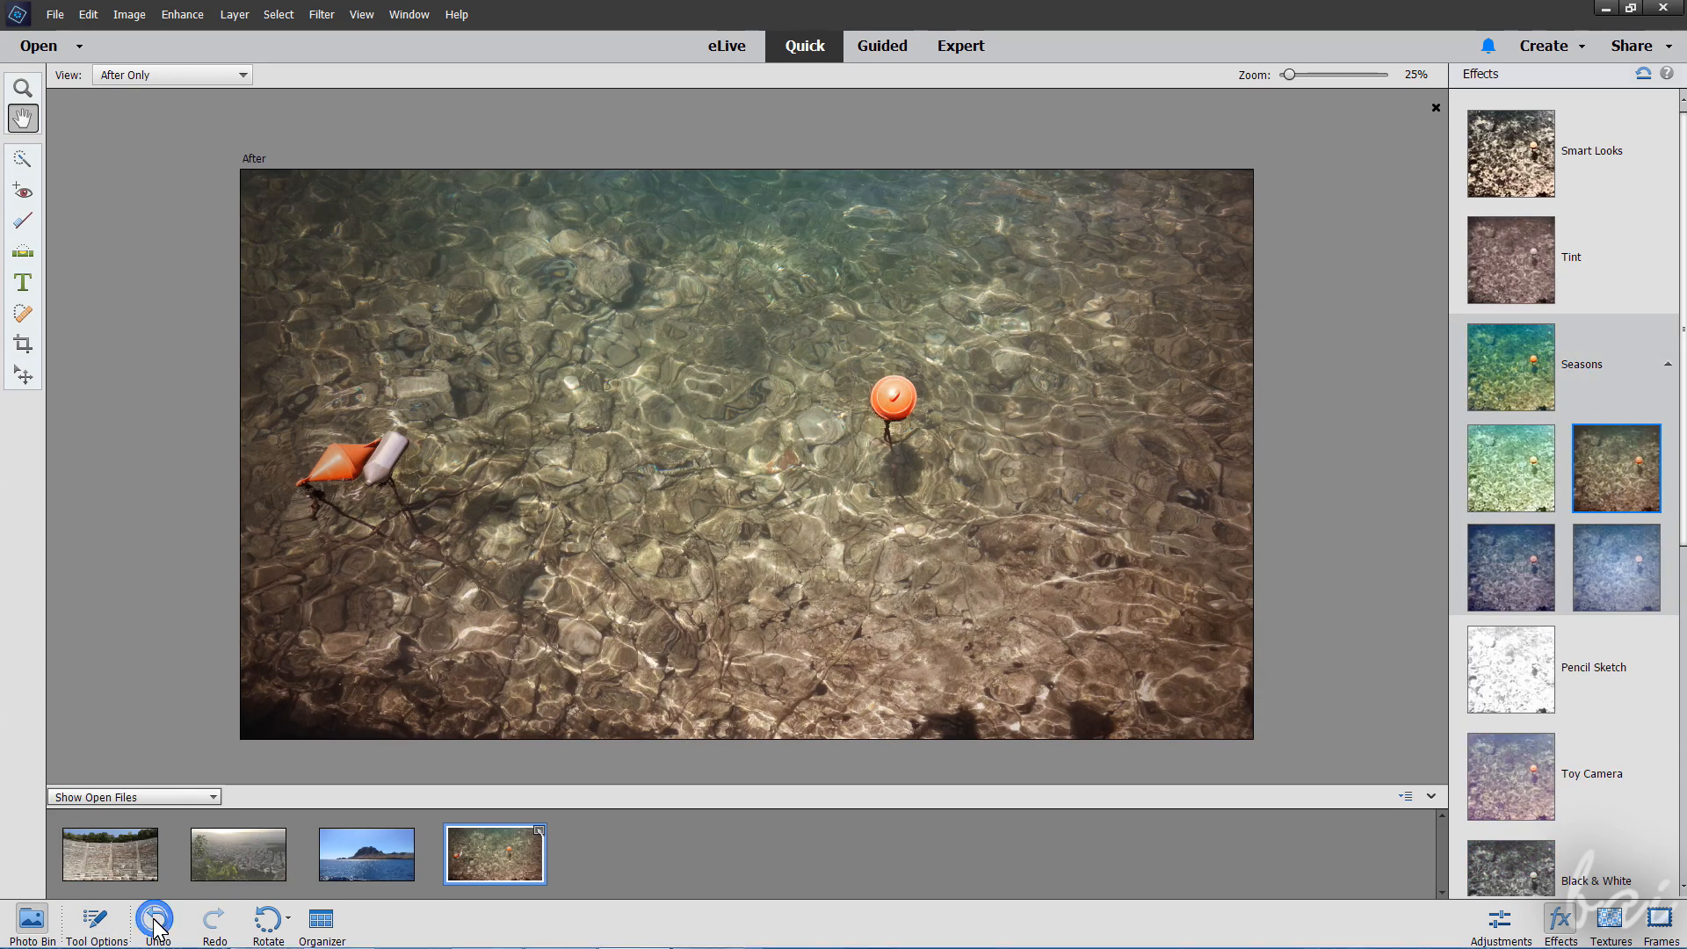
click(157, 925)
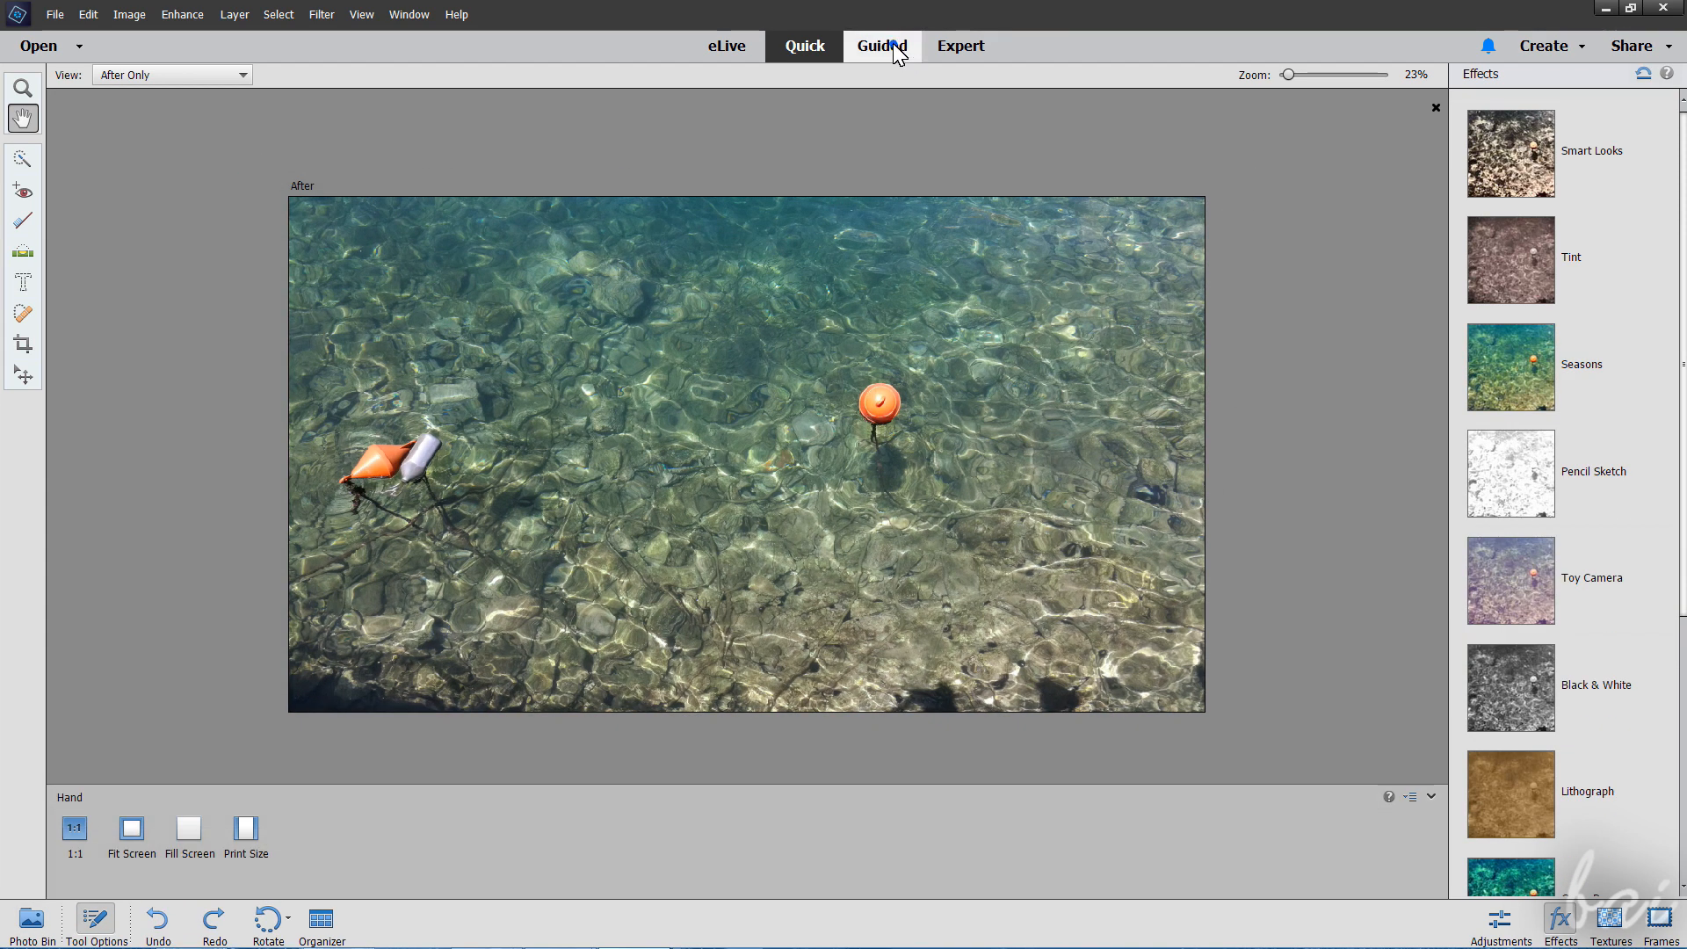
Step: Switch to the Guided workspace and examine the Color, Black & White, Fun Edits and Special Edits categories
click(883, 49)
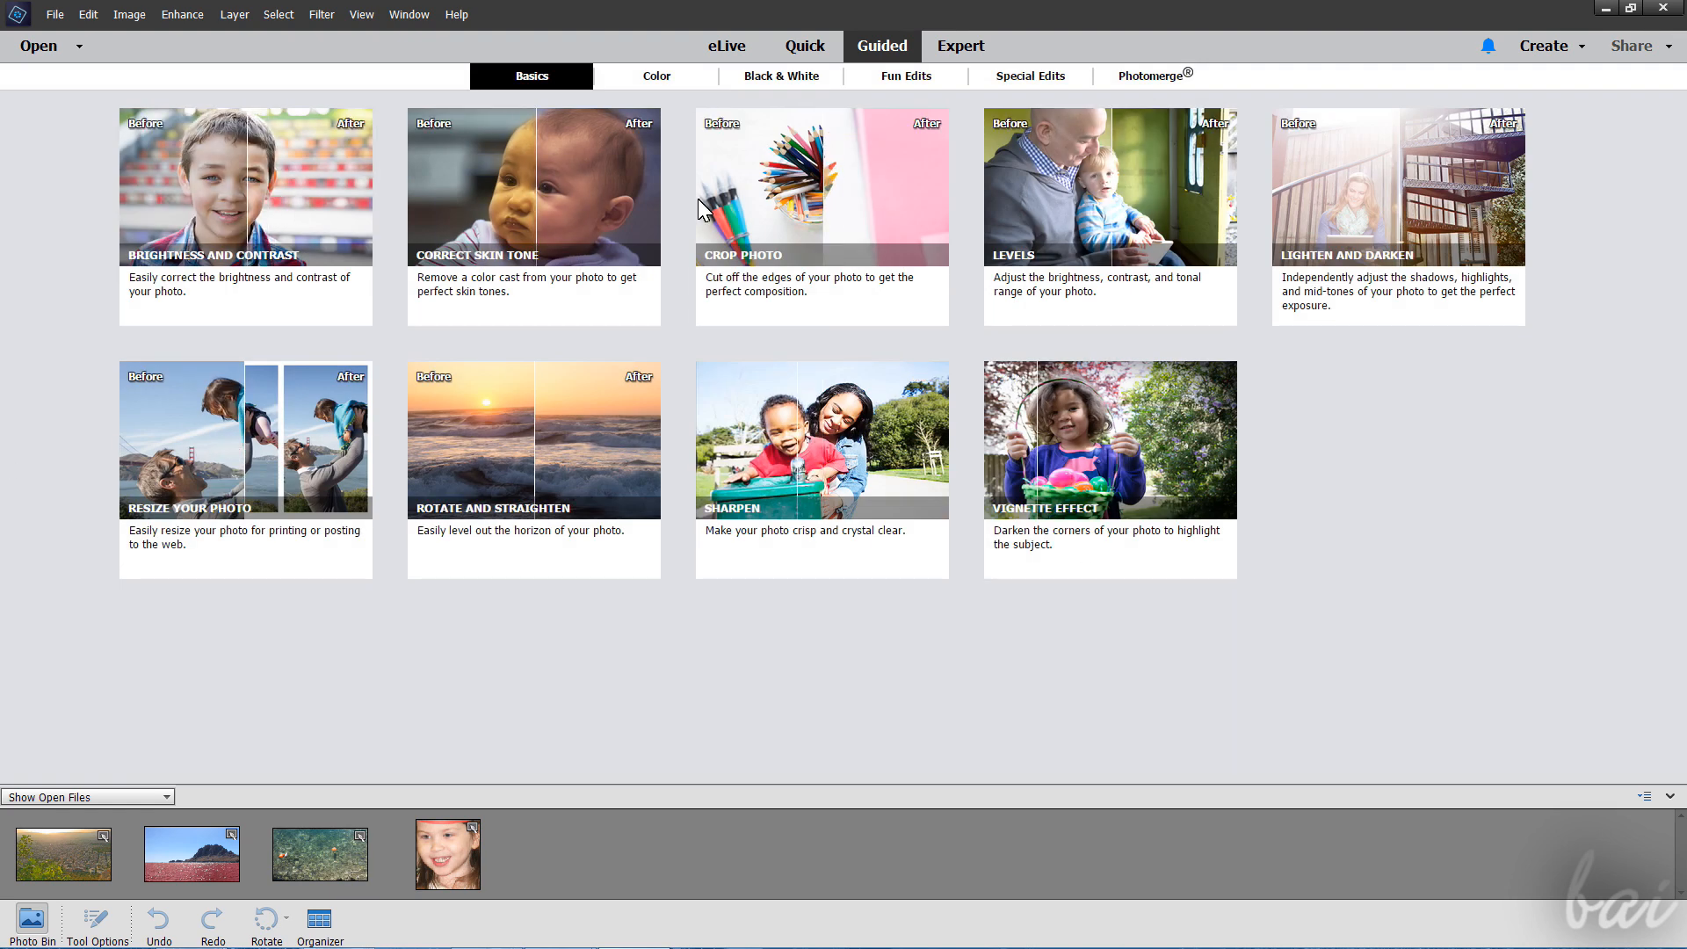
click(663, 79)
click(796, 86)
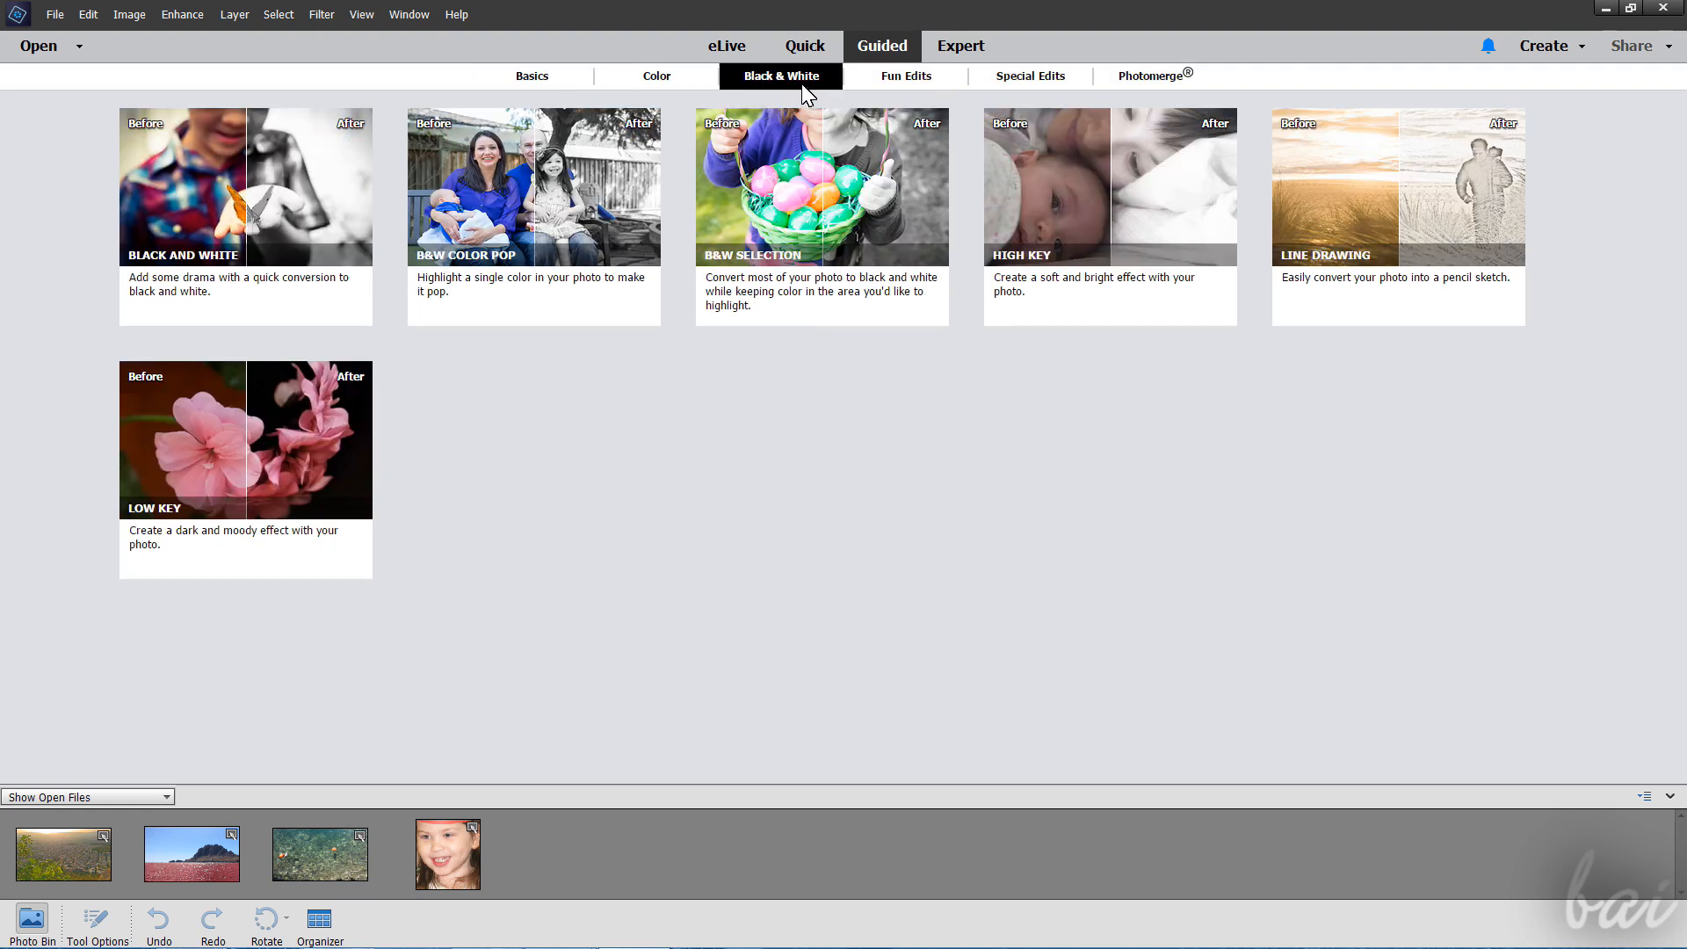
click(933, 77)
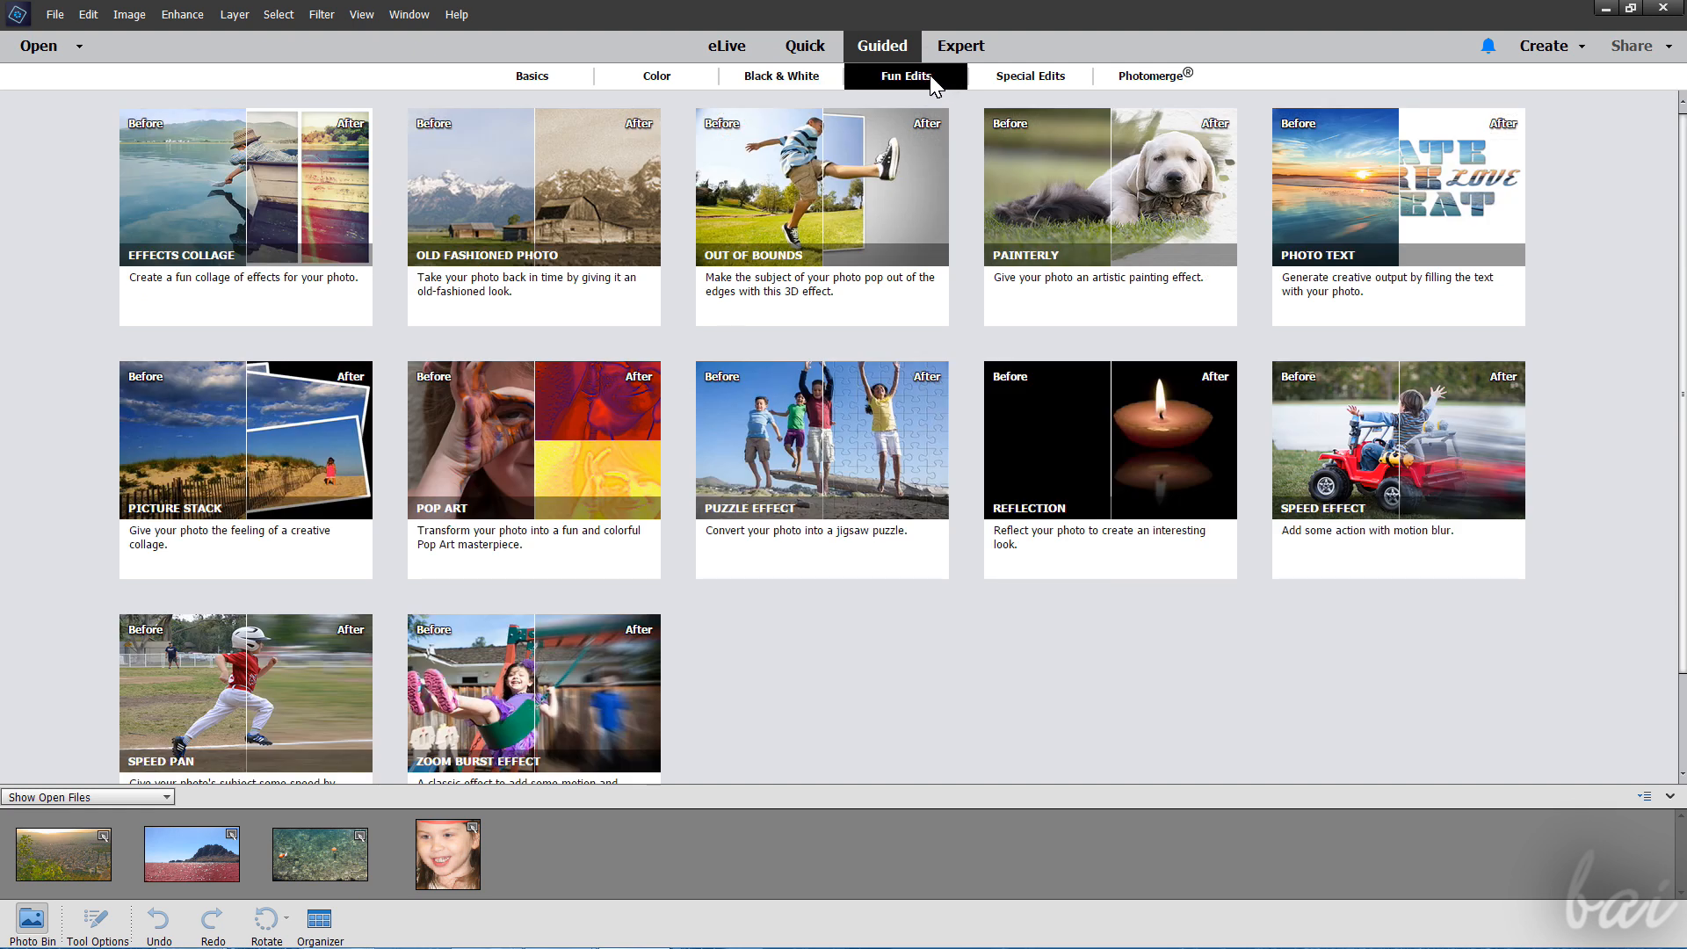
click(1032, 76)
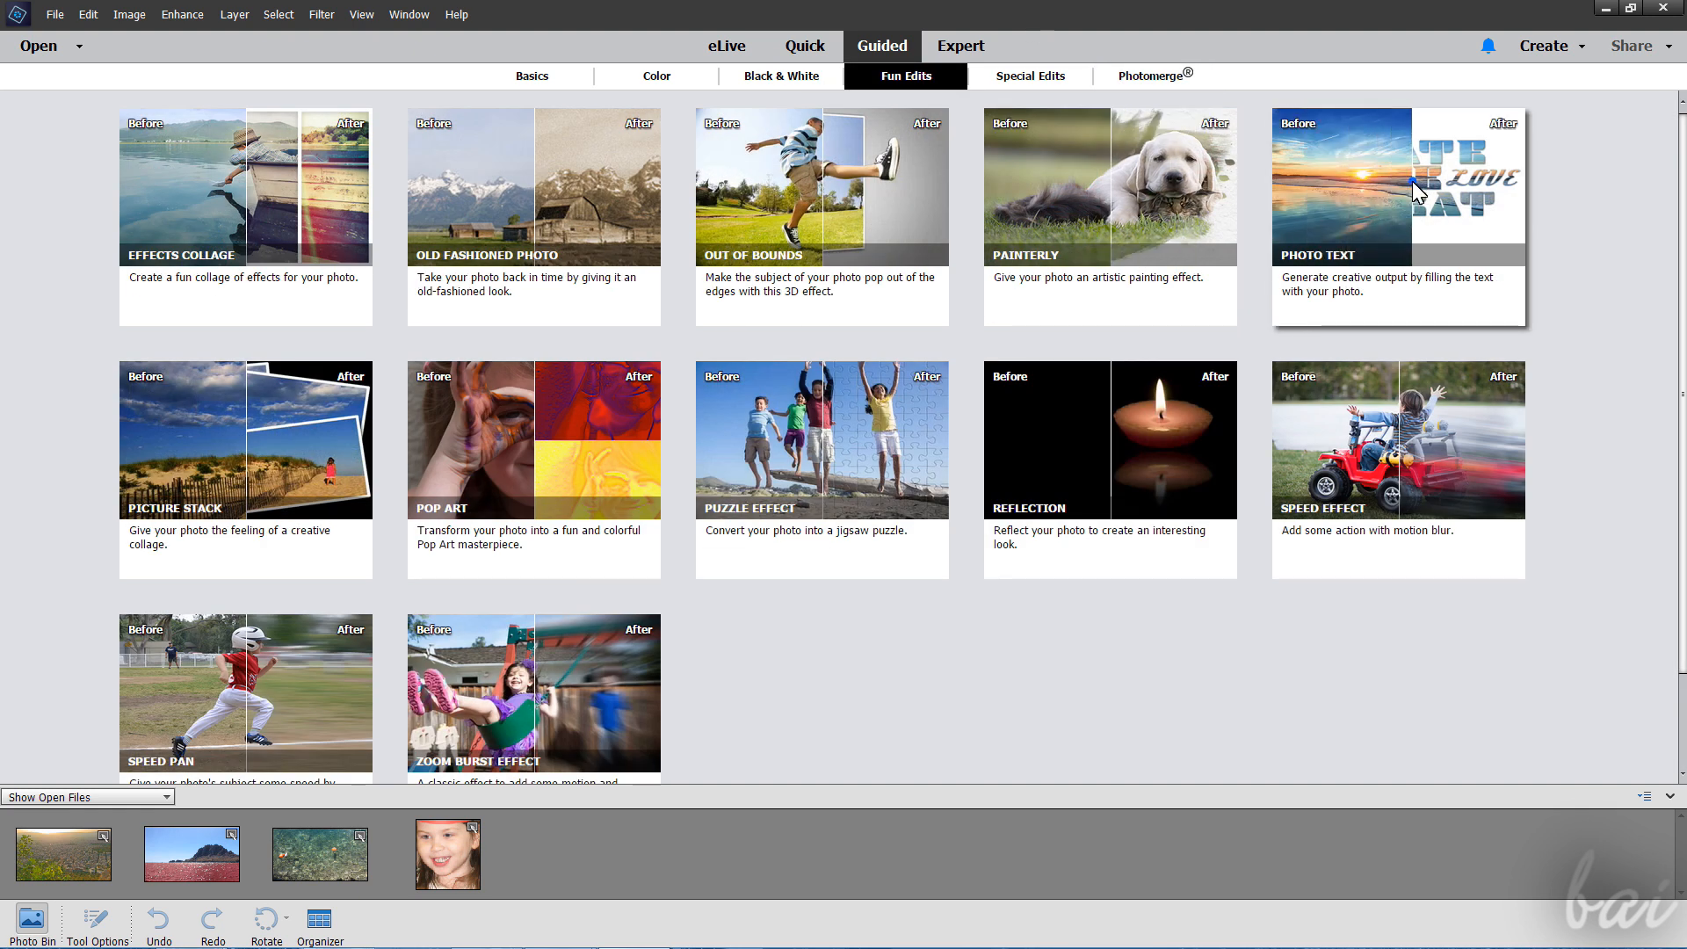
Step: Try the Photo Text guided edit with "Greece" in 700 pt Impact Regular on a white background, and cancel it
click(1414, 191)
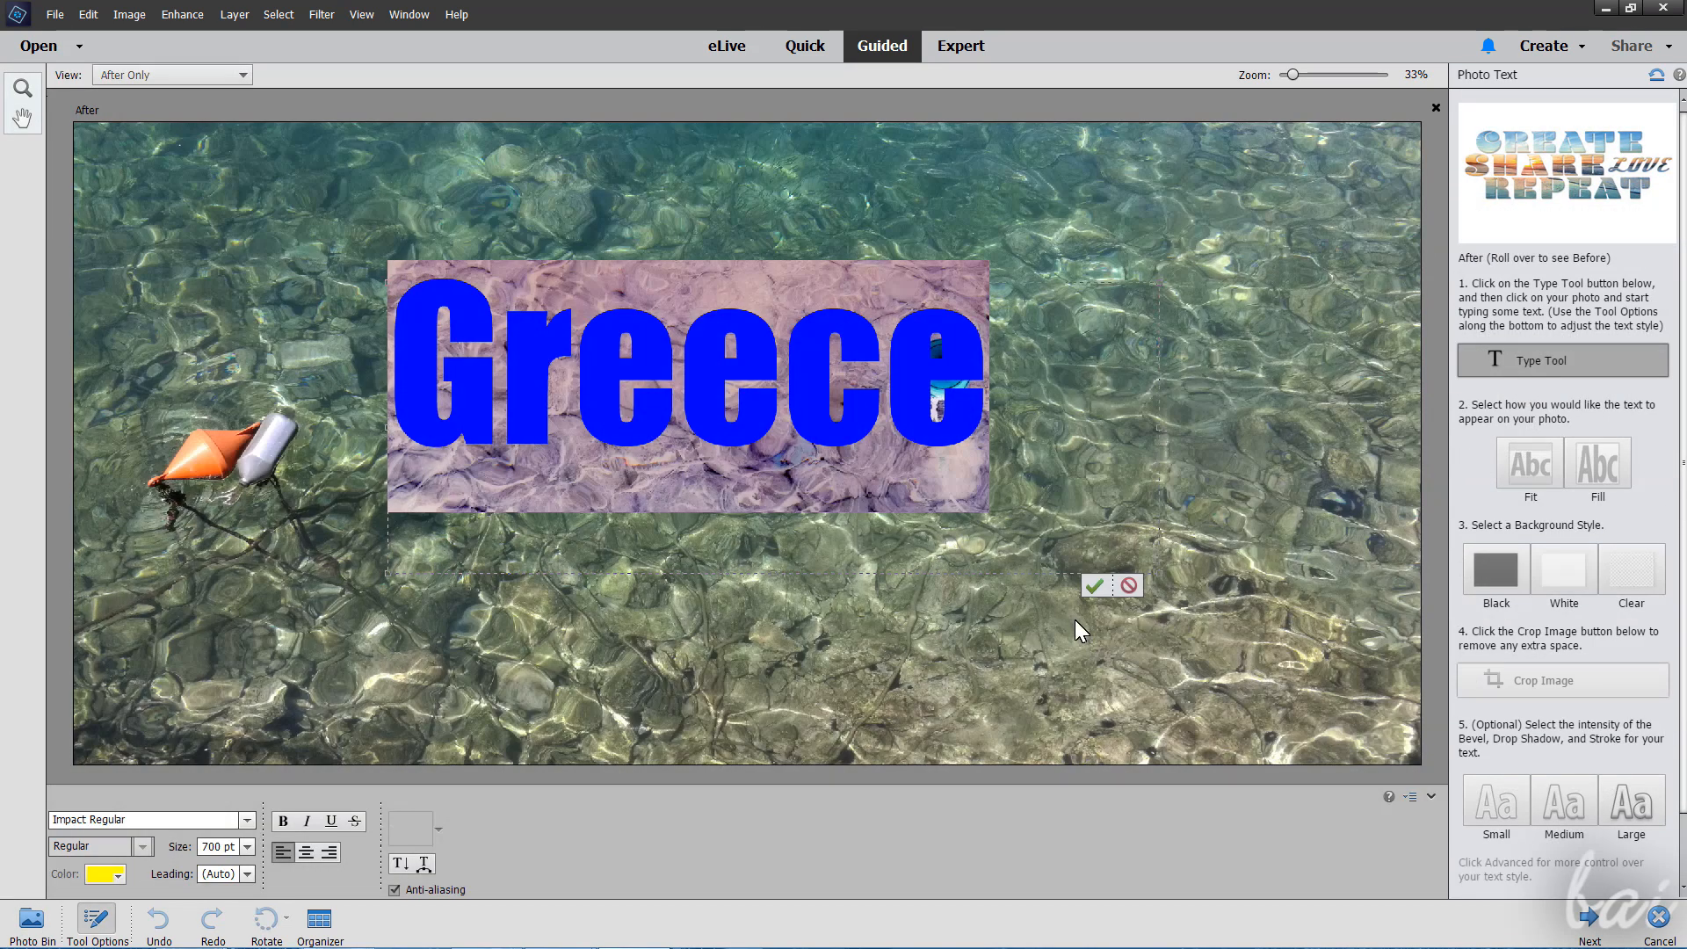
click(1096, 586)
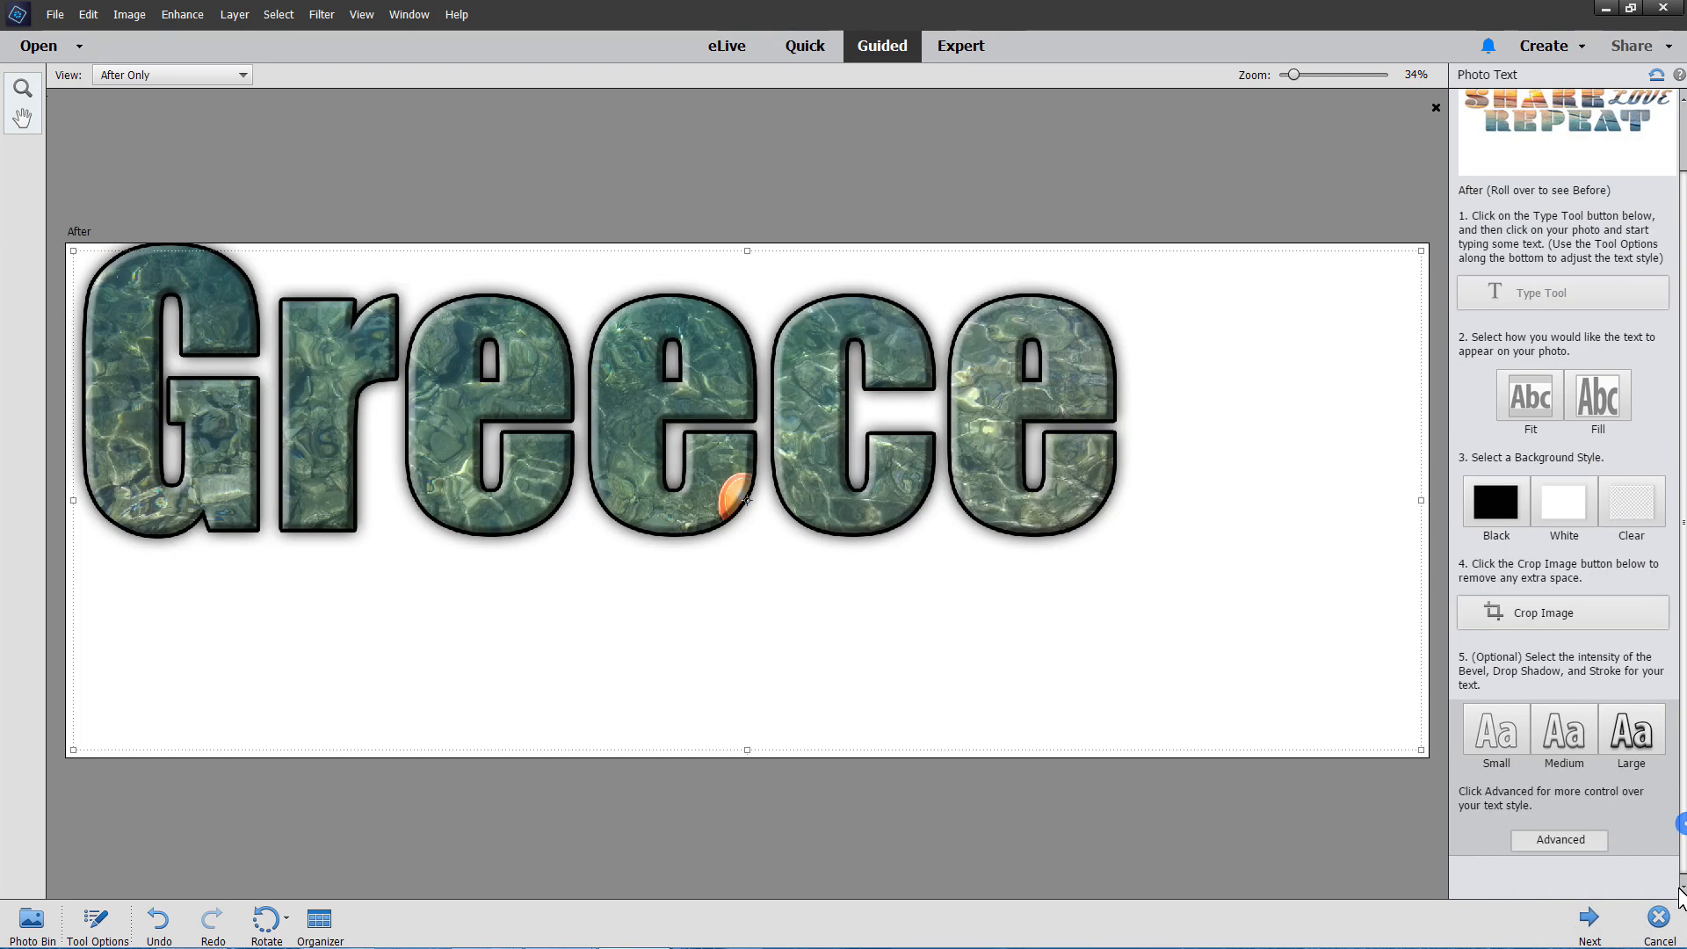
click(1590, 921)
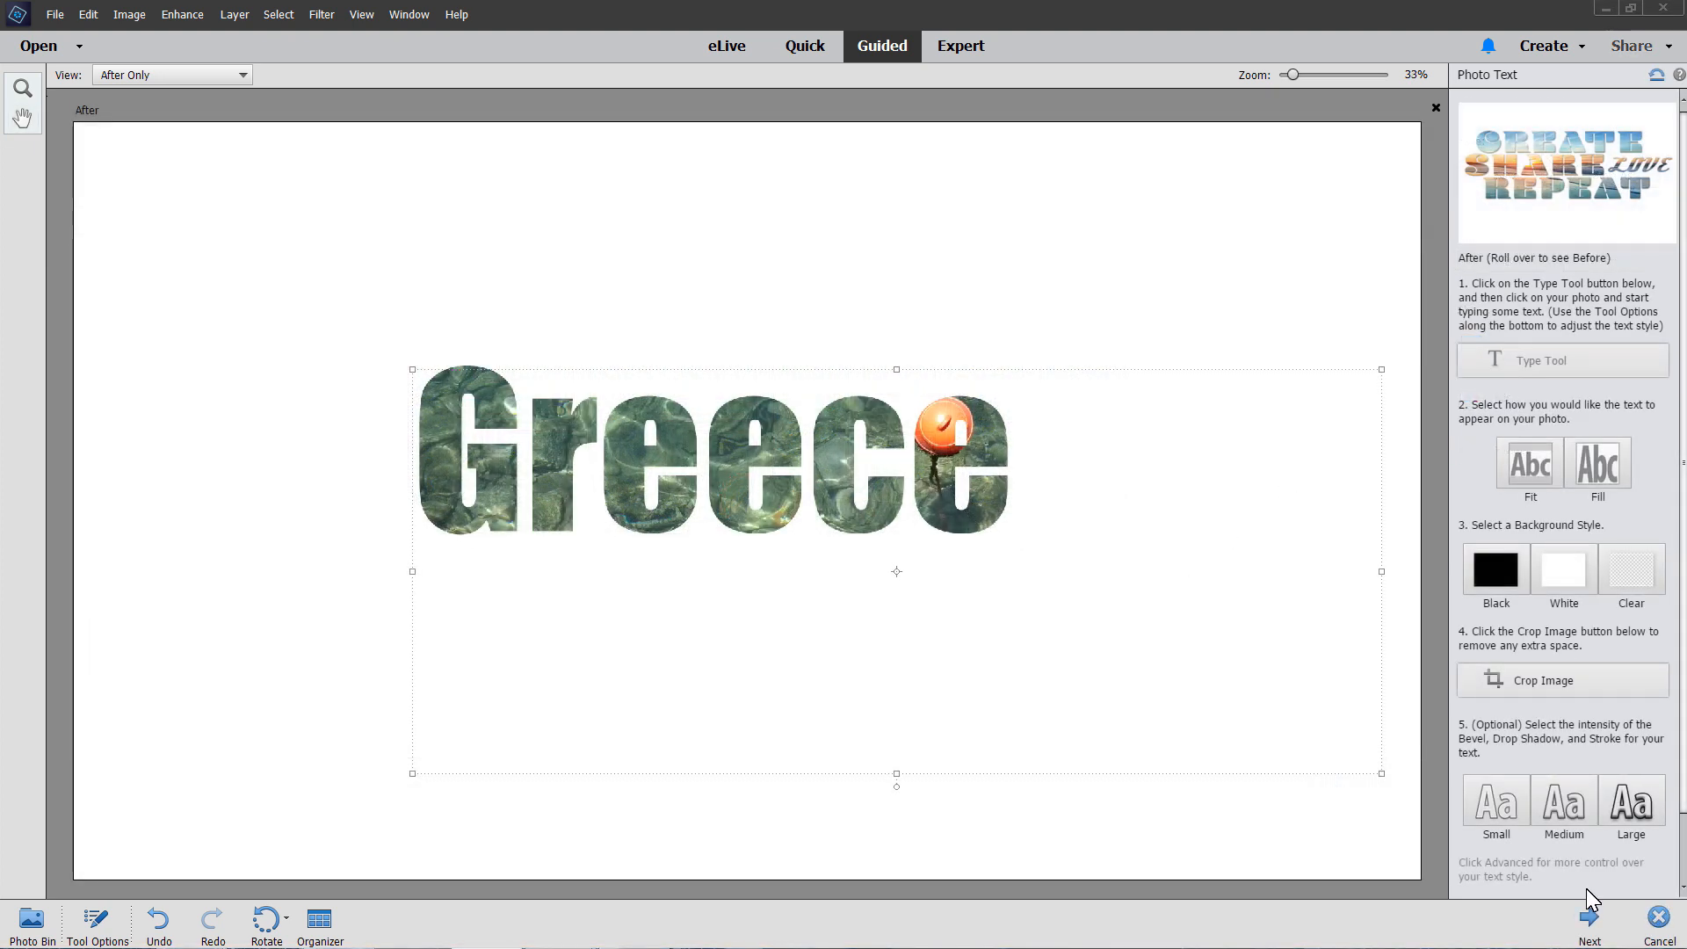
click(1659, 918)
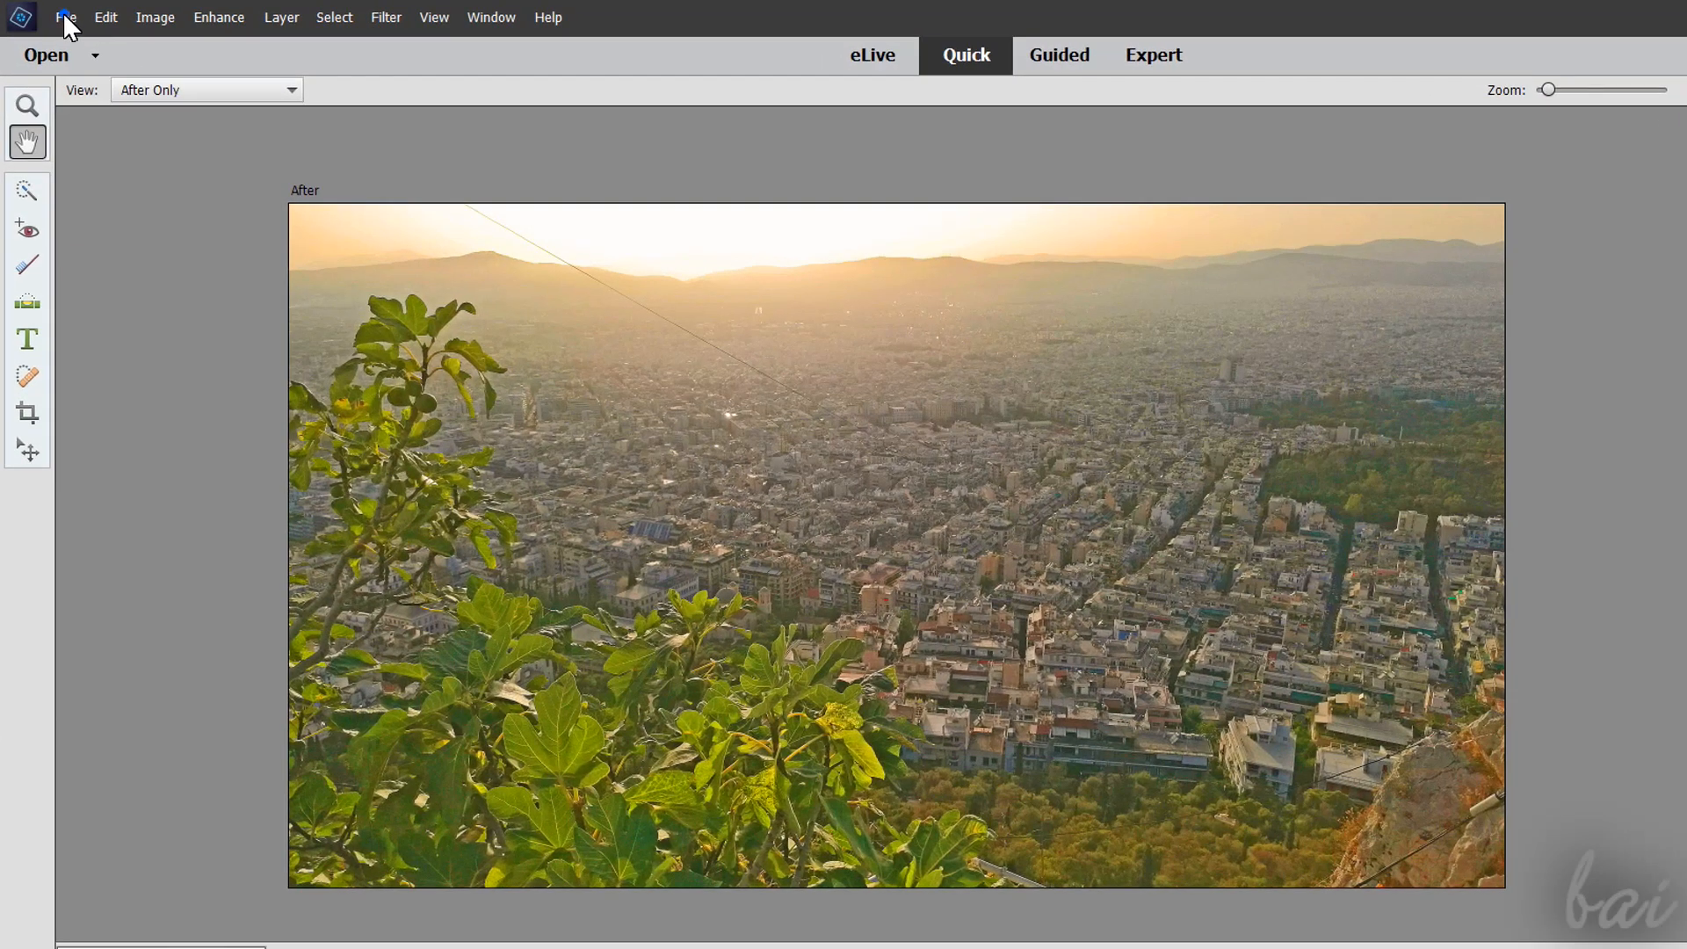
Step: Start saving the city photo under a new name, MyPhoto.jpg, review the available file formats and keep JPEG
click(65, 18)
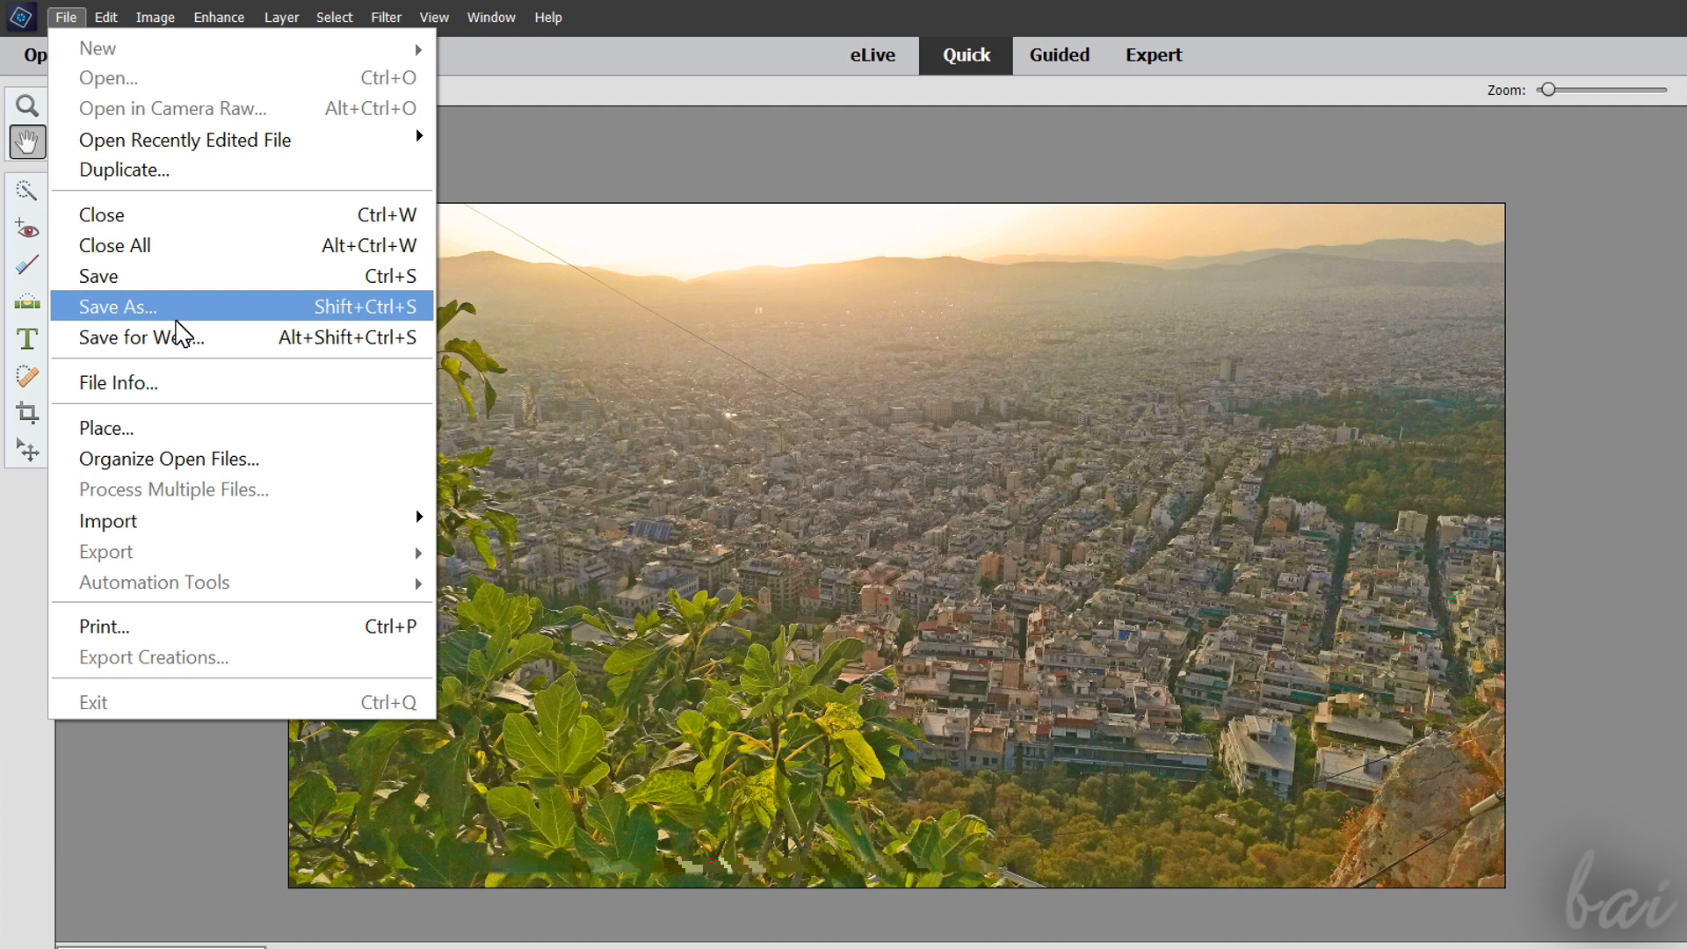
click(176, 312)
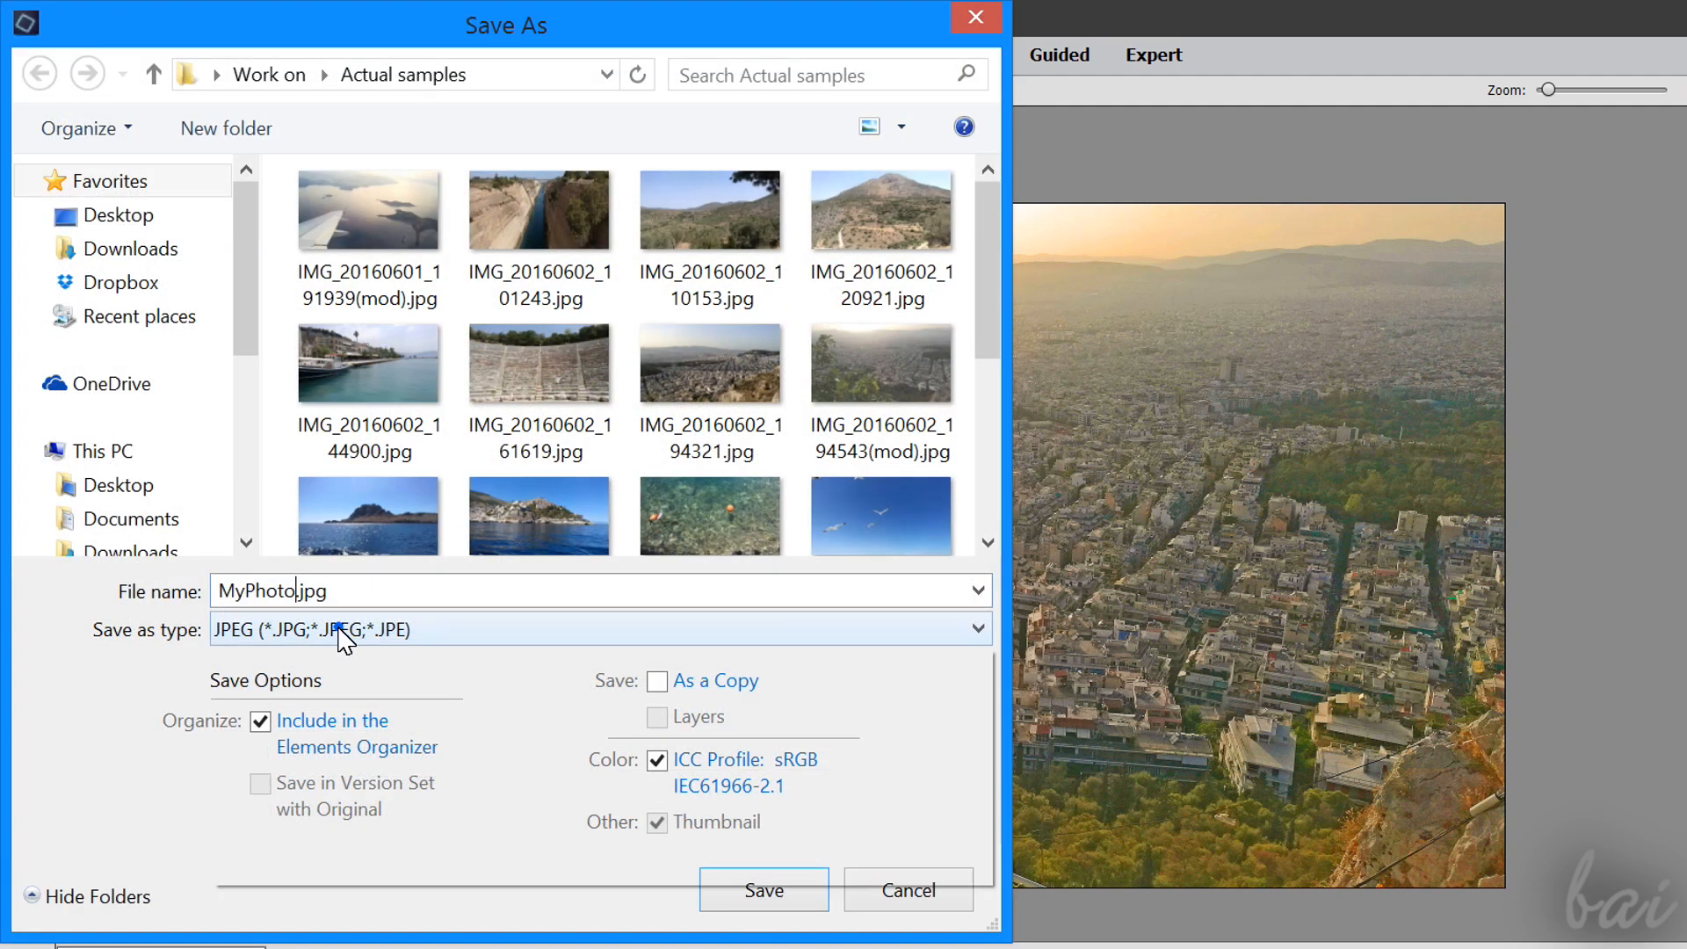
click(339, 629)
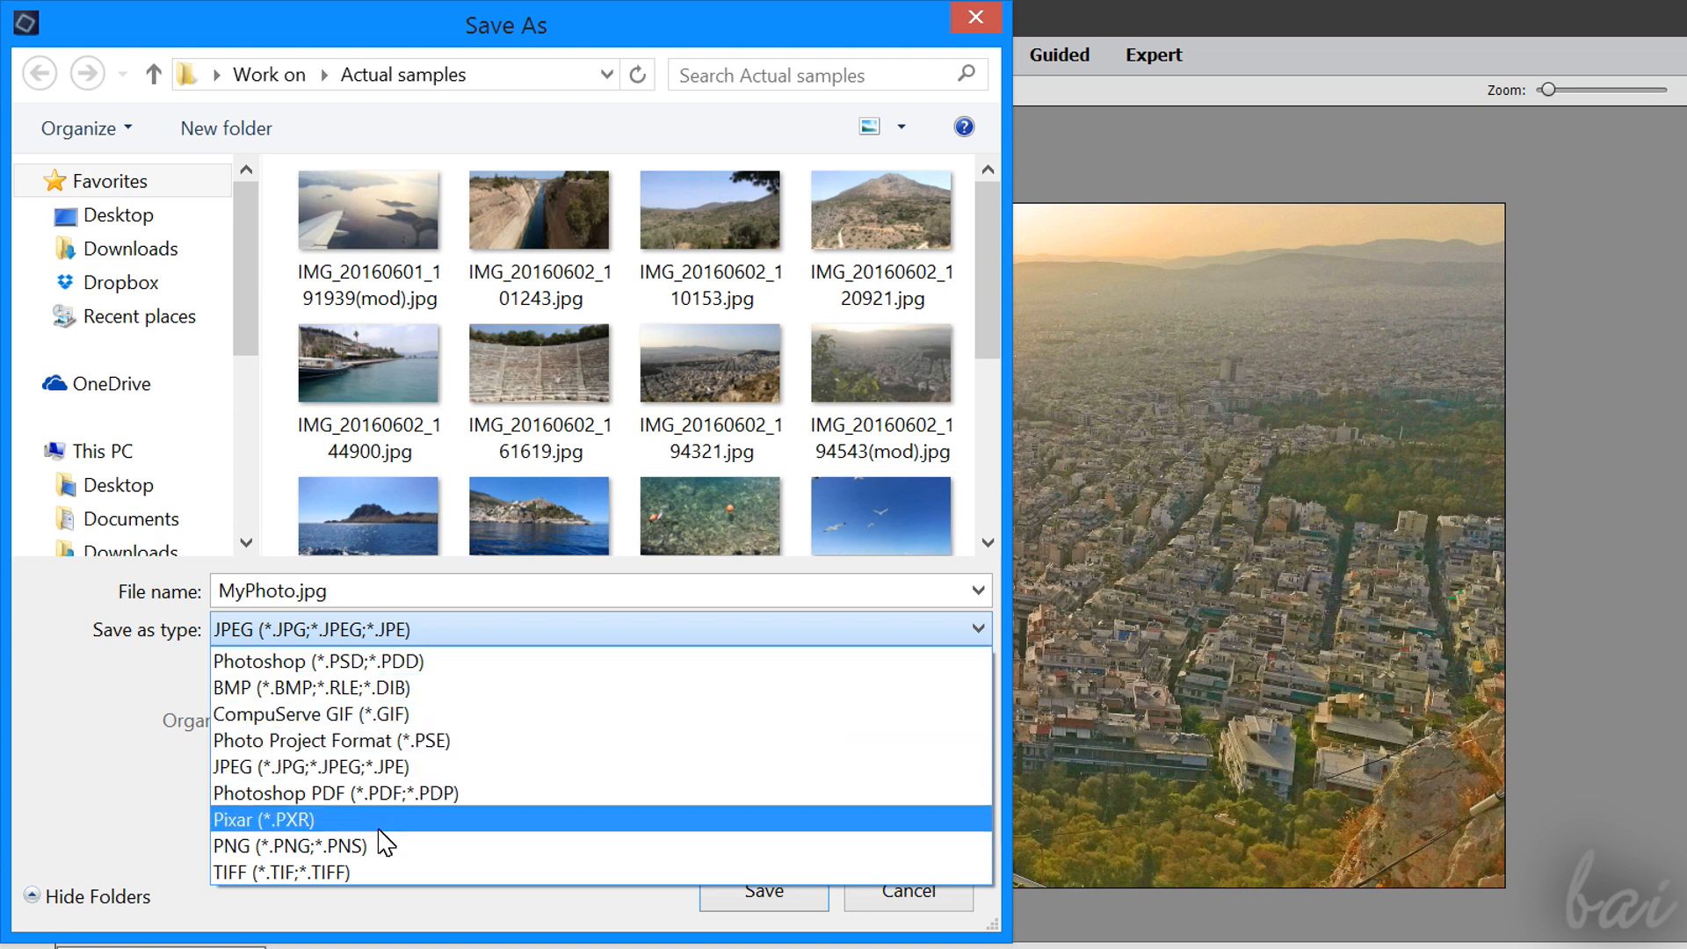
click(393, 627)
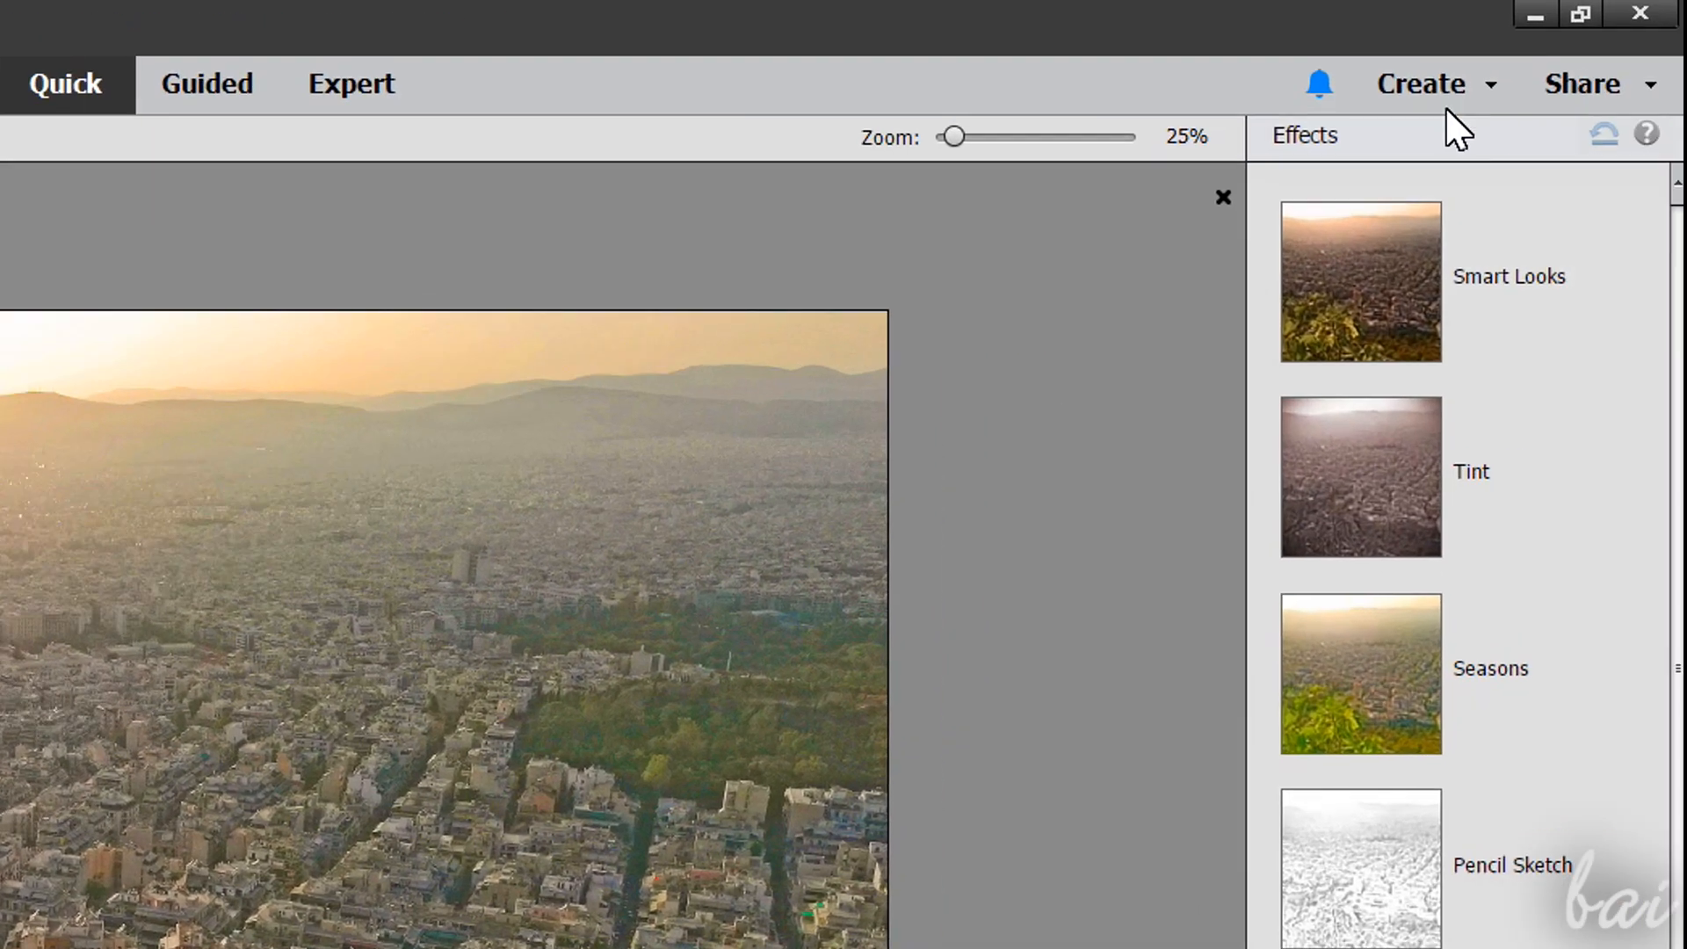
Step: Review the projects that can be created from the photo and the services for sharing it
click(1425, 84)
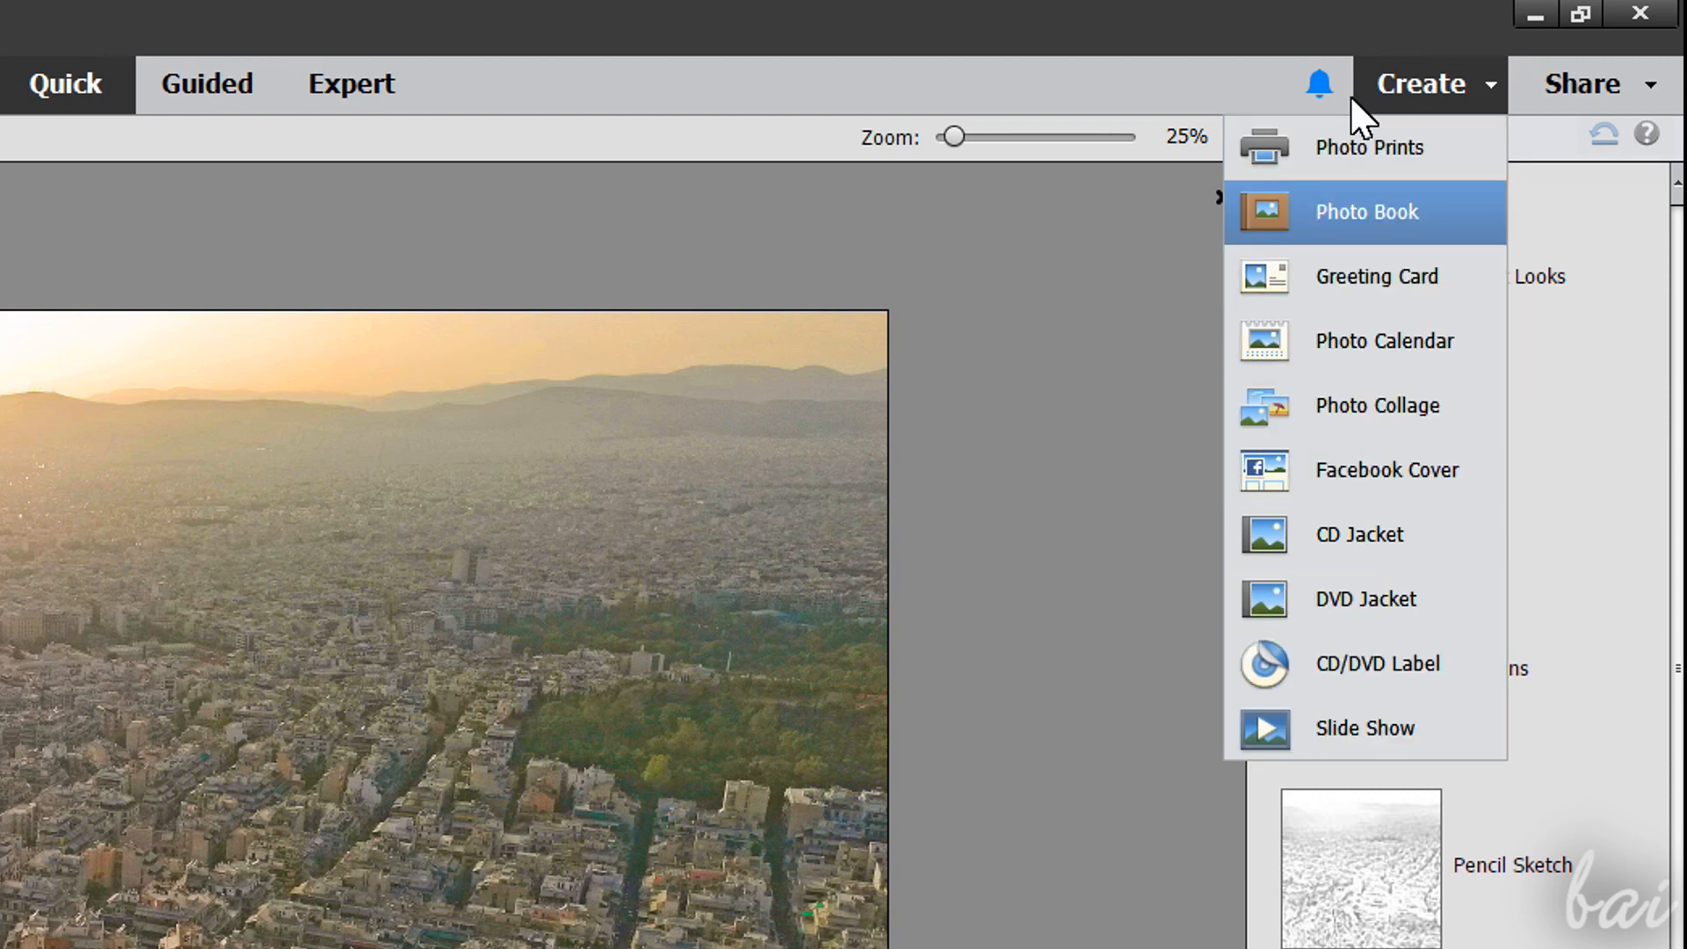
click(1584, 98)
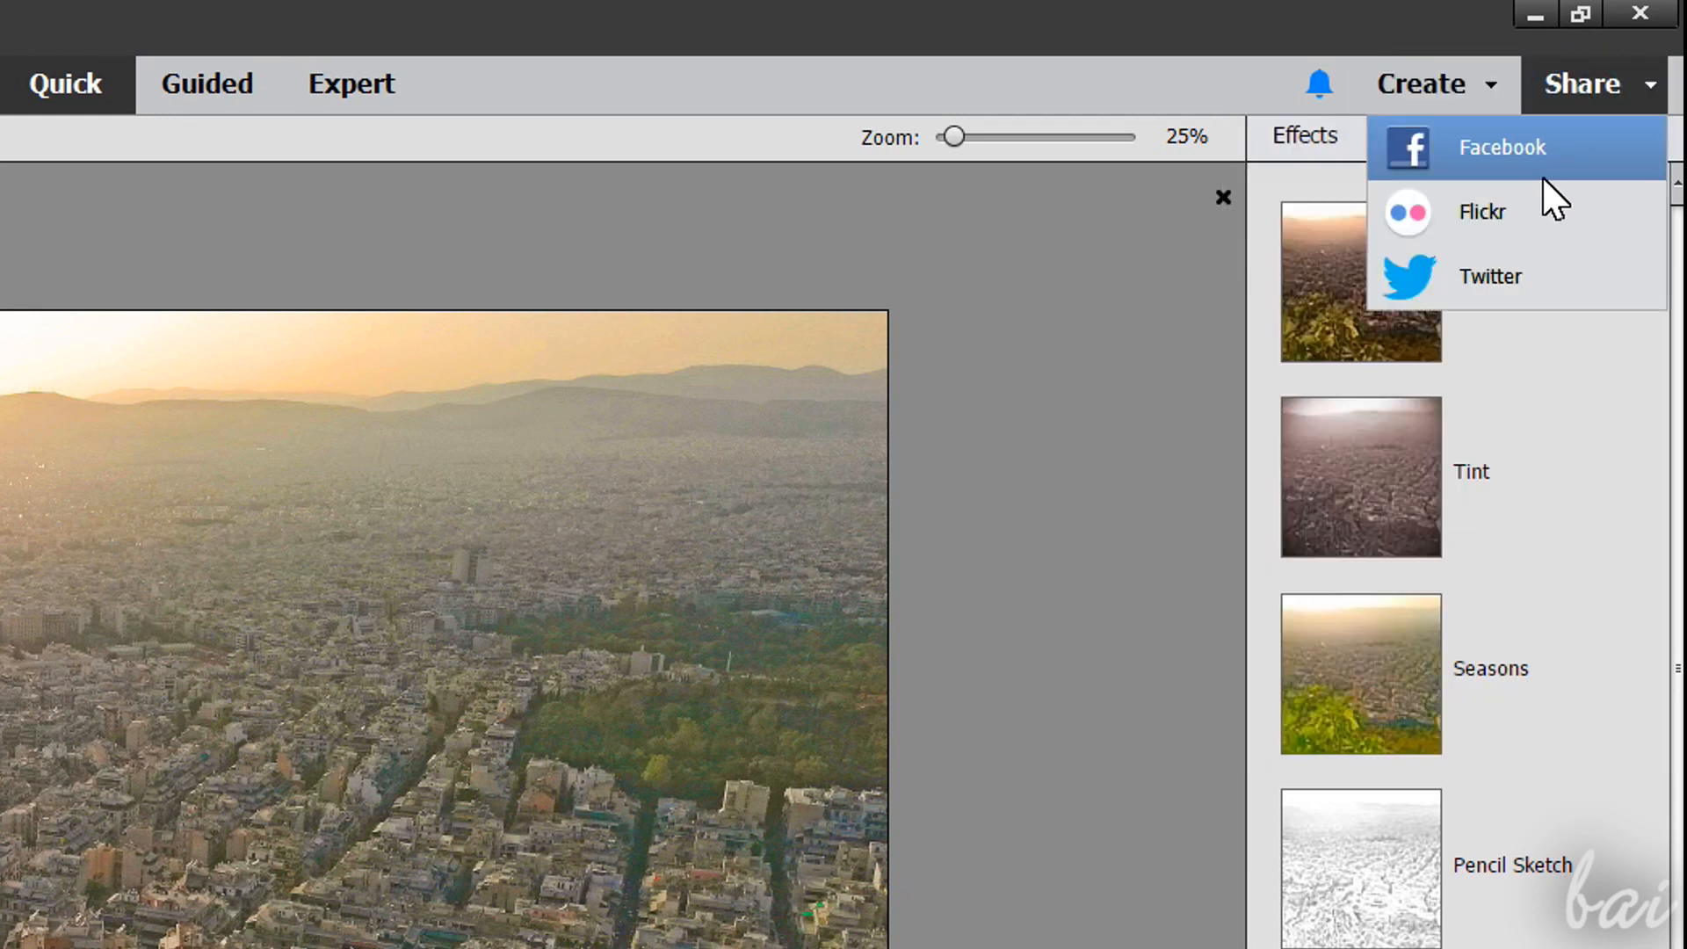
click(1559, 99)
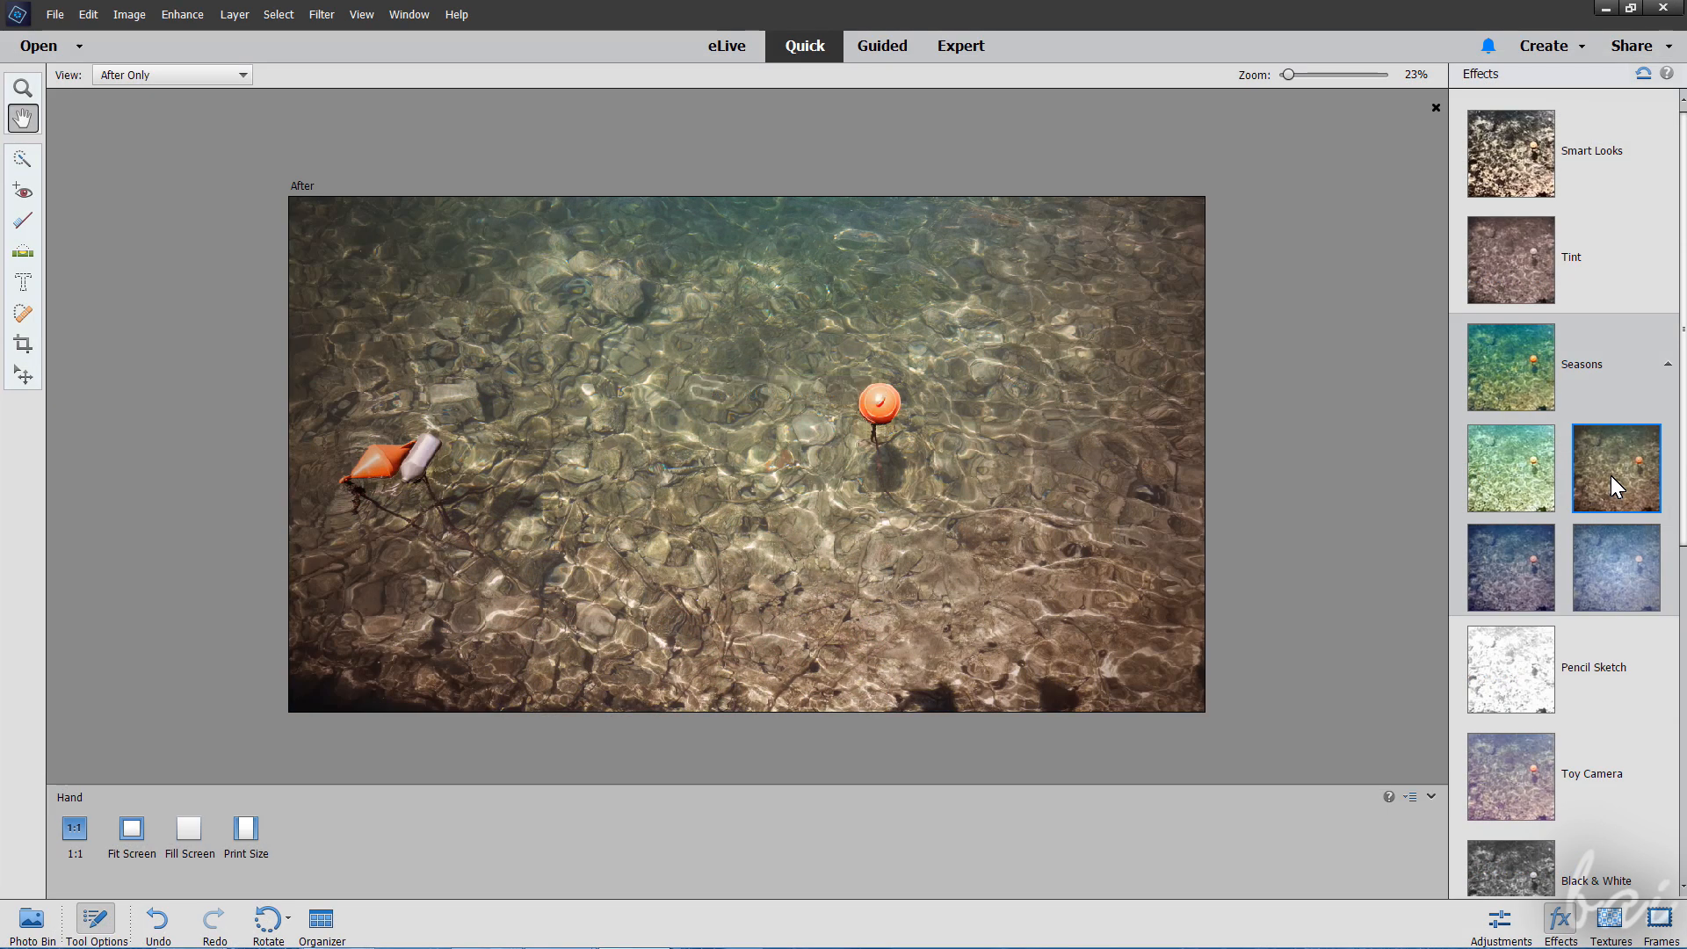
Step: Apply the dark blue-violet Seasons effect to the underwater photo
click(1526, 562)
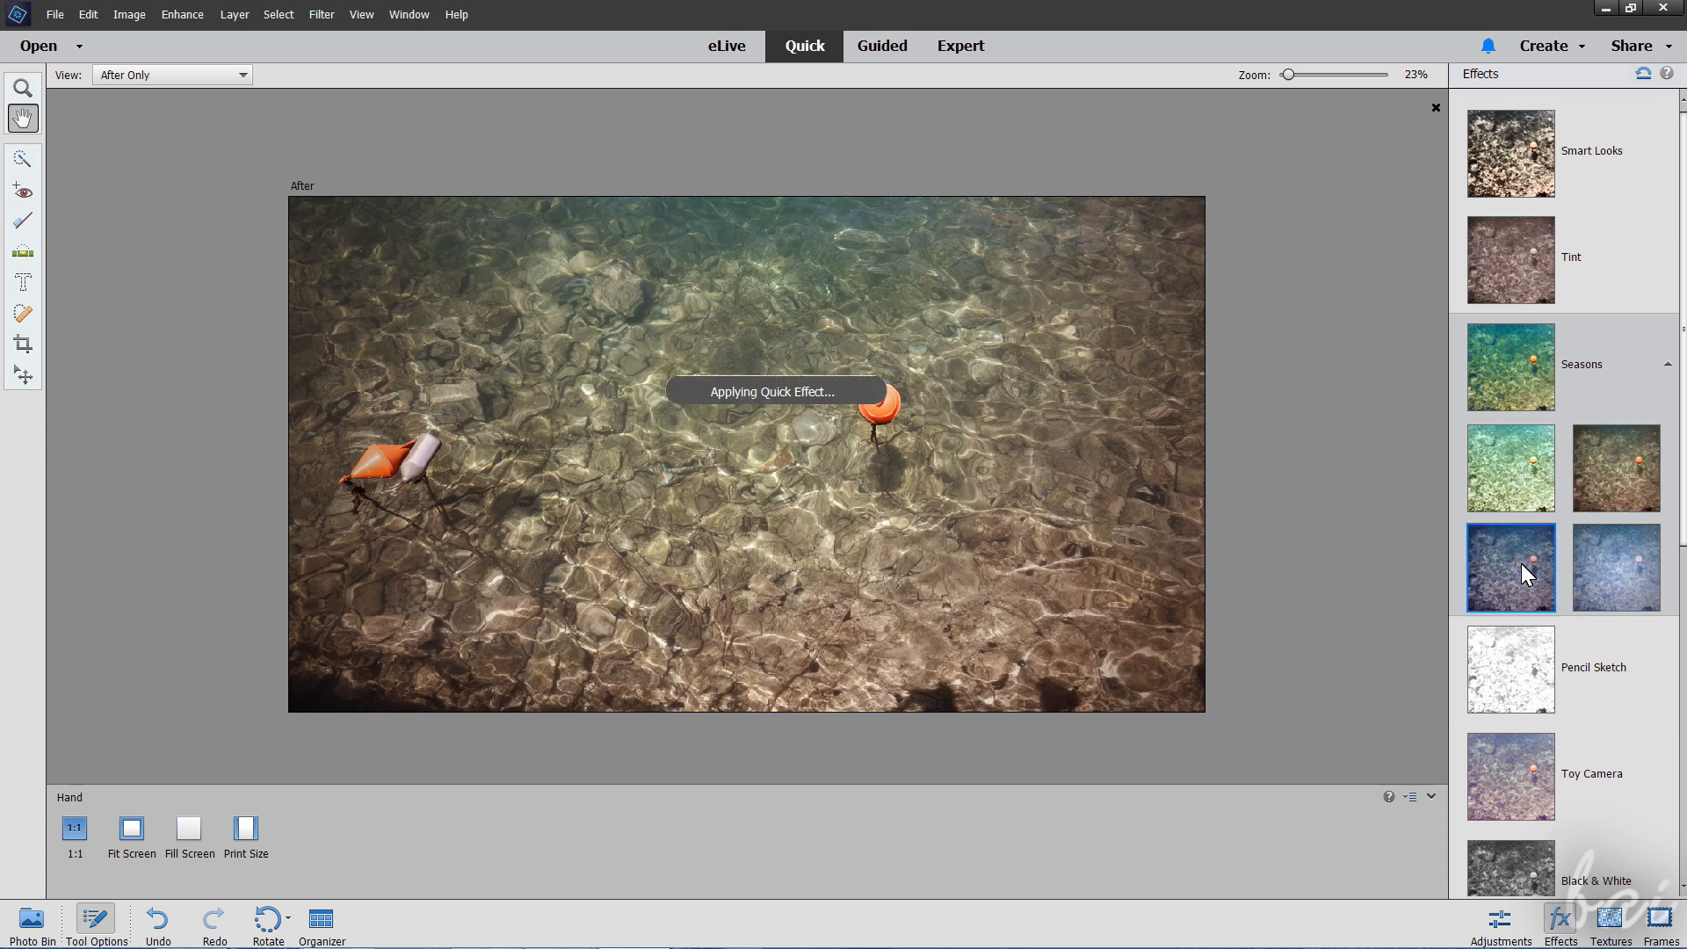